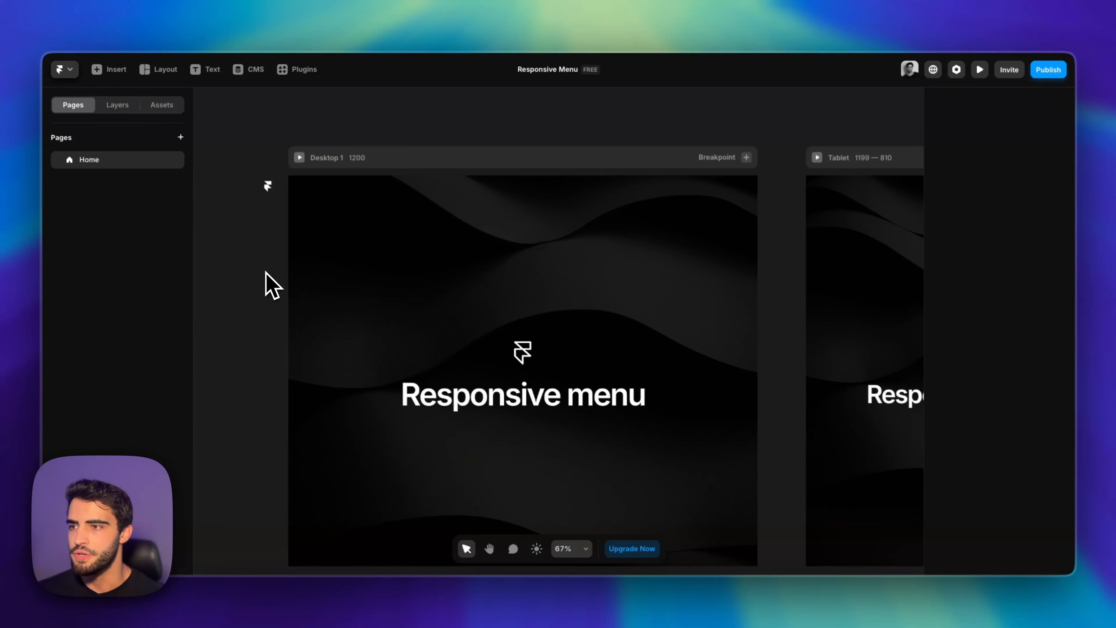
# Draw a frame about 1088 by 228 on the Desktop 1 page and move it out of Hero to sit directly above it
pyautogui.press('f')
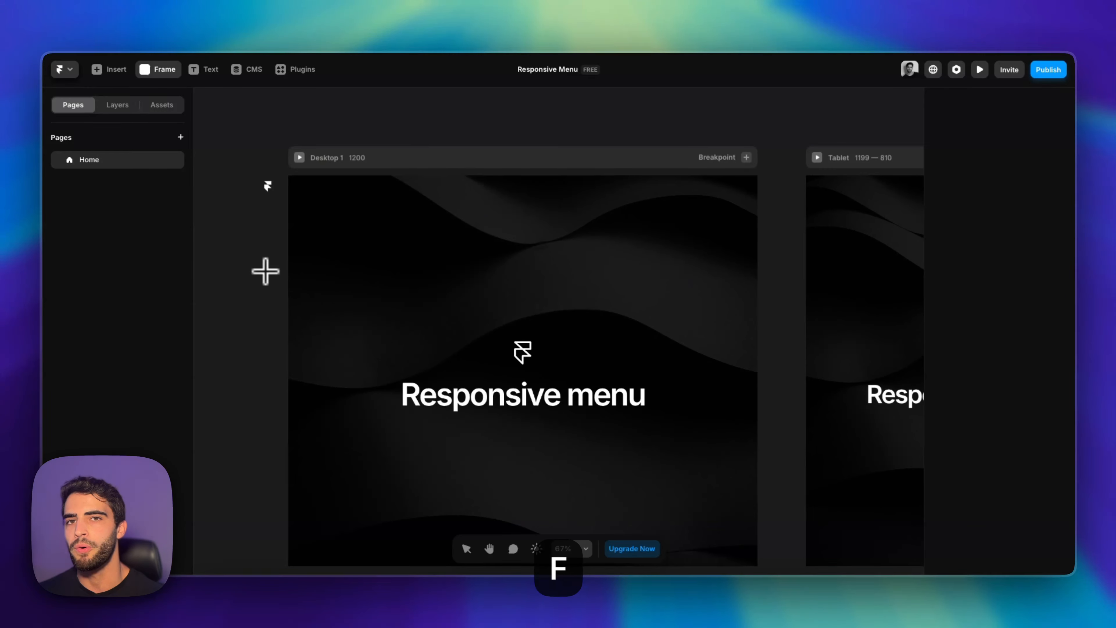
pyautogui.moveTo(305, 189); pyautogui.dragTo(730, 279)
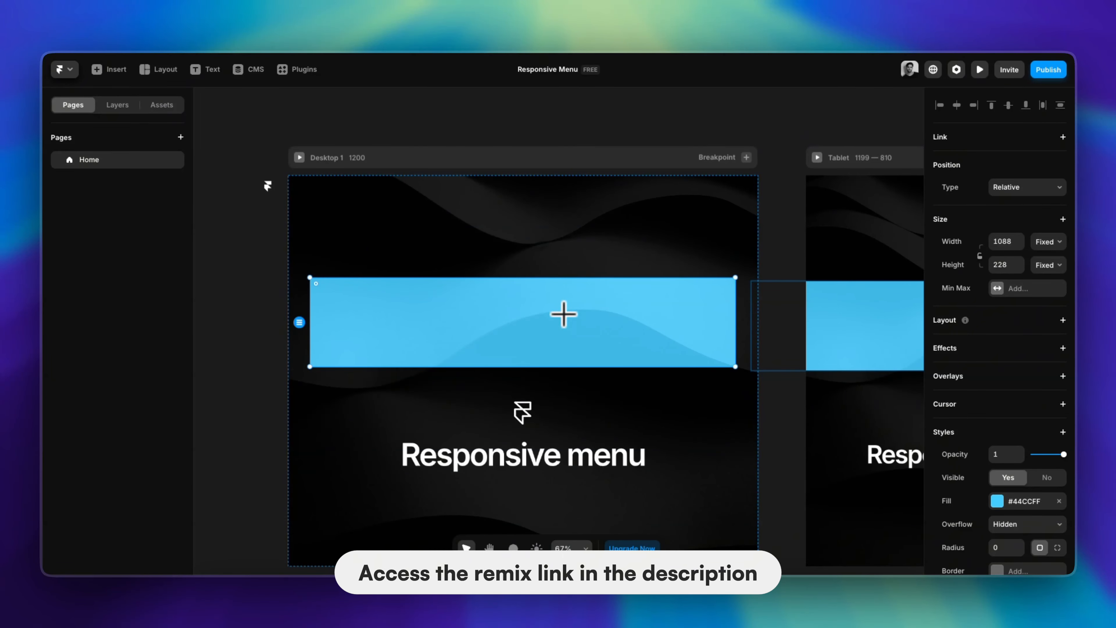
pyautogui.click(125, 107)
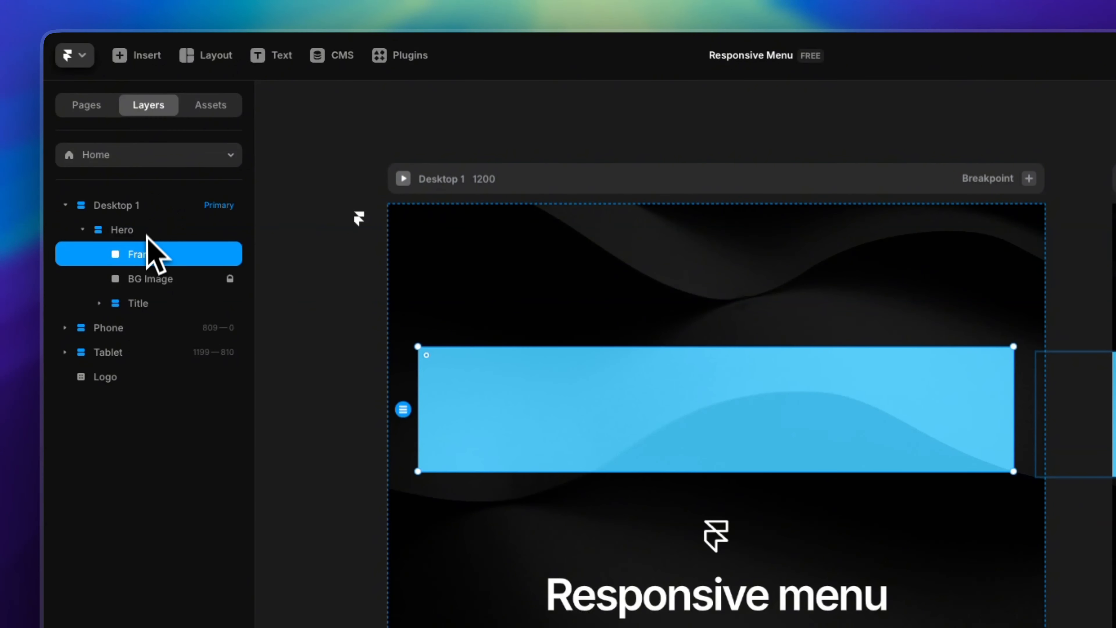
pyautogui.moveTo(141, 262); pyautogui.dragTo(130, 215)
pyautogui.click(123, 261)
pyautogui.click(82, 254)
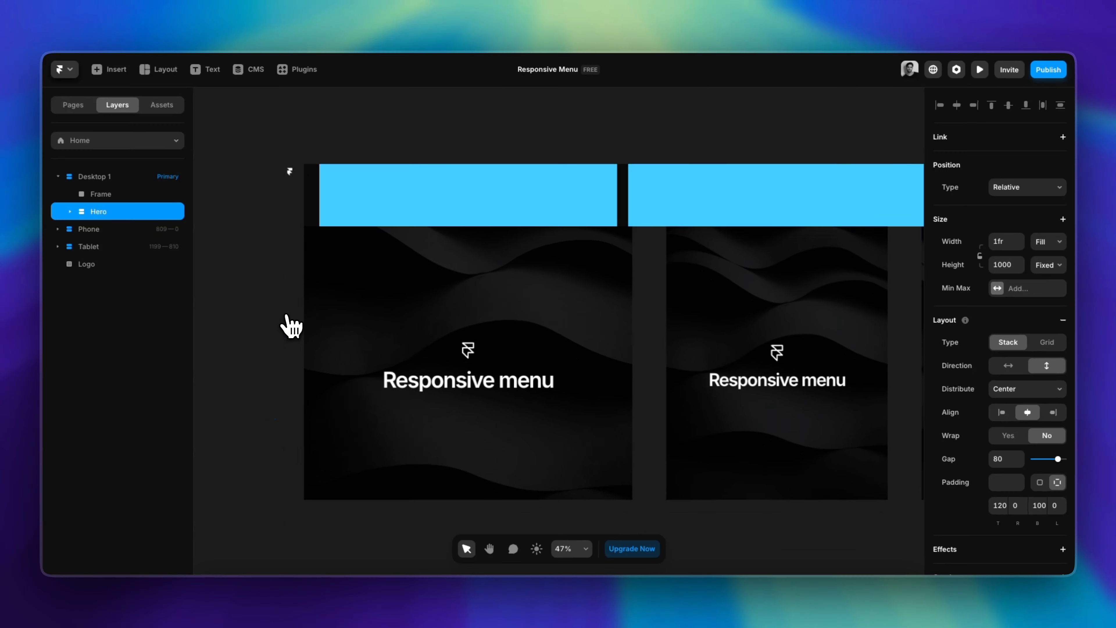
# Set the new frame's width to Fill and reduce its height to about 123
pyautogui.click(381, 209)
pyautogui.moveTo(381, 210); pyautogui.dragTo(365, 194)
pyautogui.click(285, 306)
pyautogui.scroll(5, 448, 269)
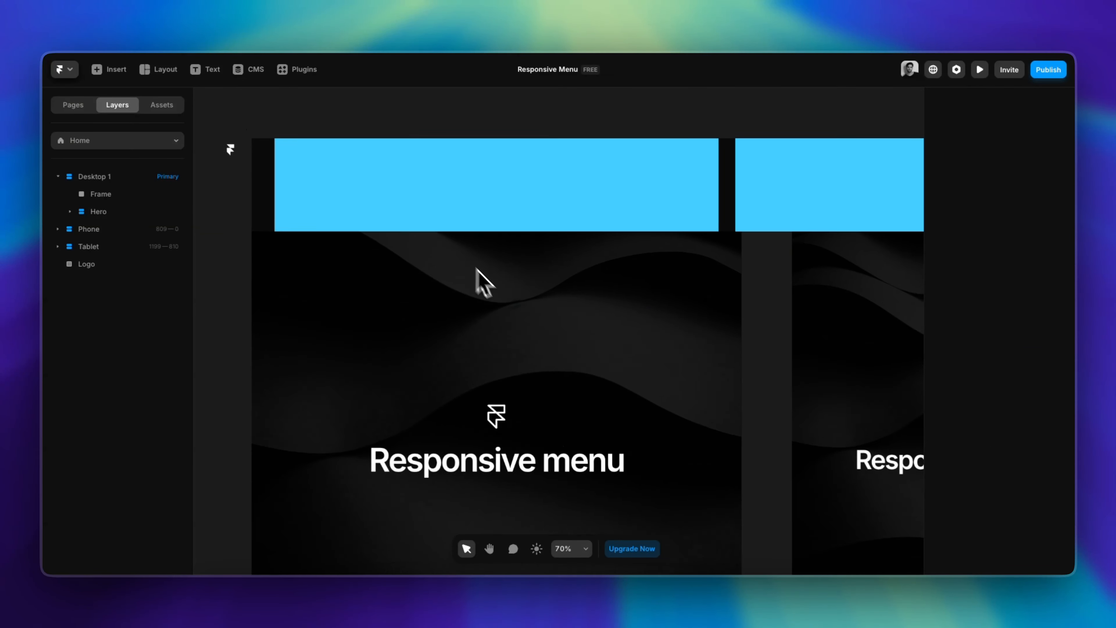
pyautogui.click(494, 247)
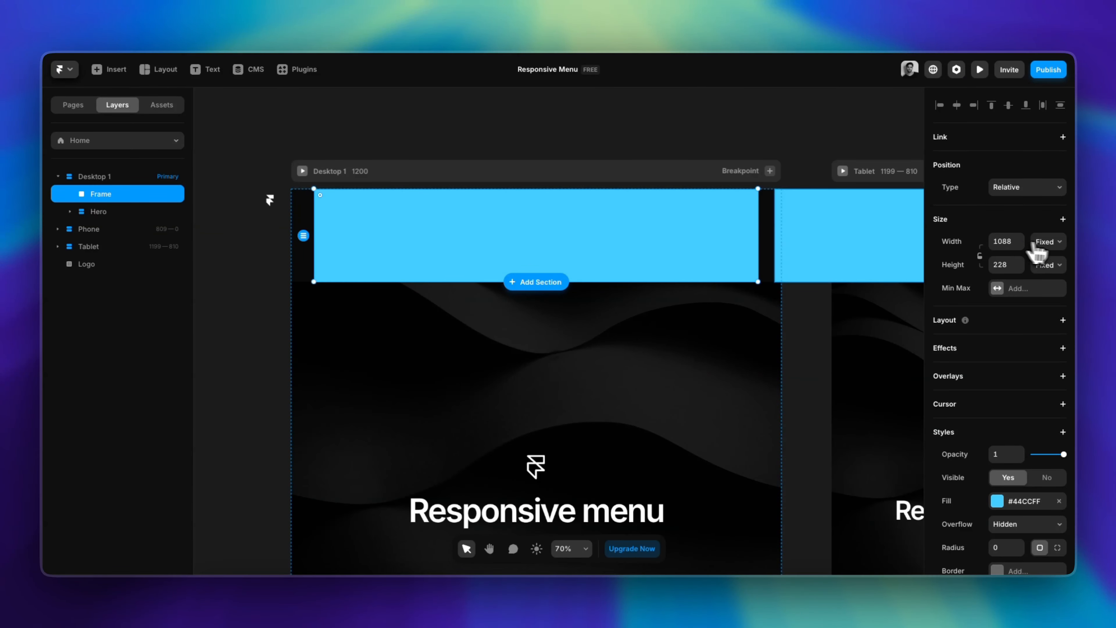
pyautogui.click(1046, 243)
pyautogui.click(1044, 267)
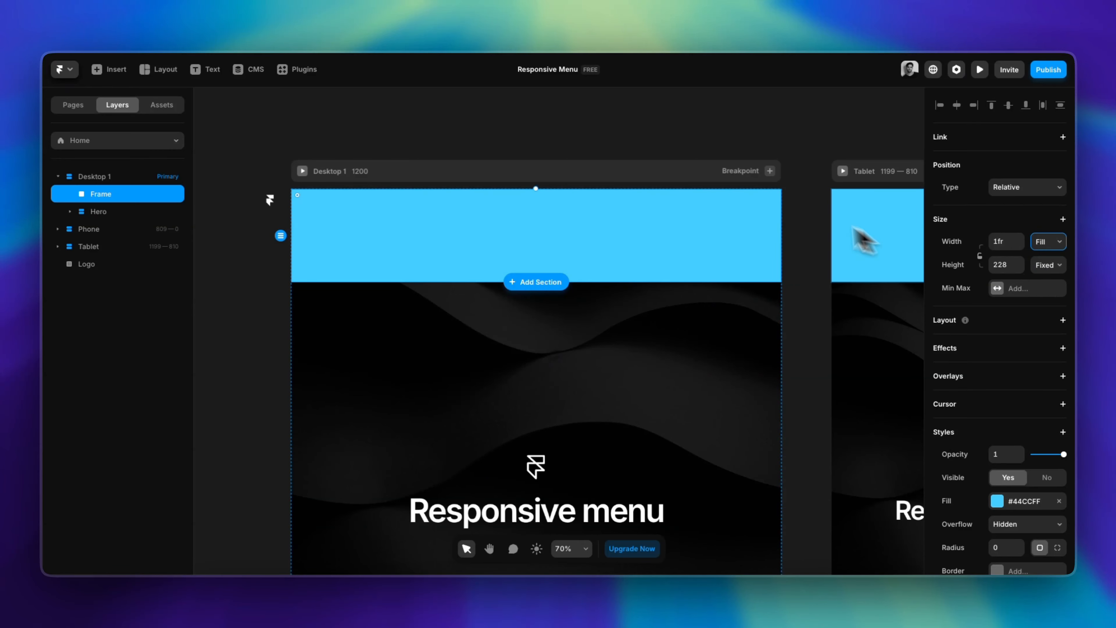
pyautogui.scroll(3, 690, 308)
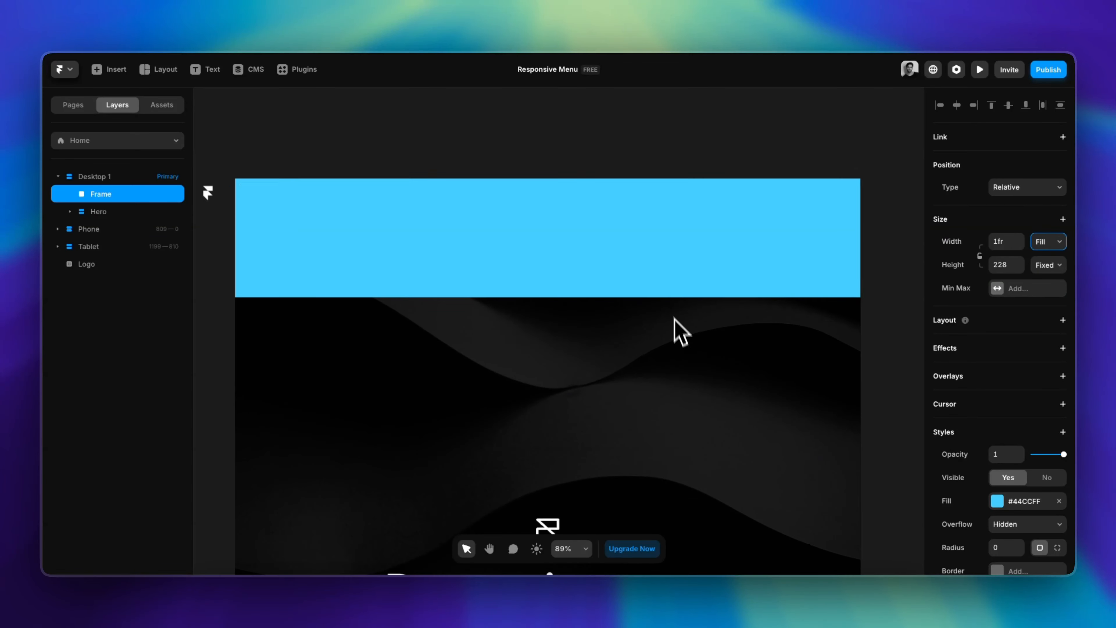
pyautogui.moveTo(666, 294); pyautogui.dragTo(663, 242)
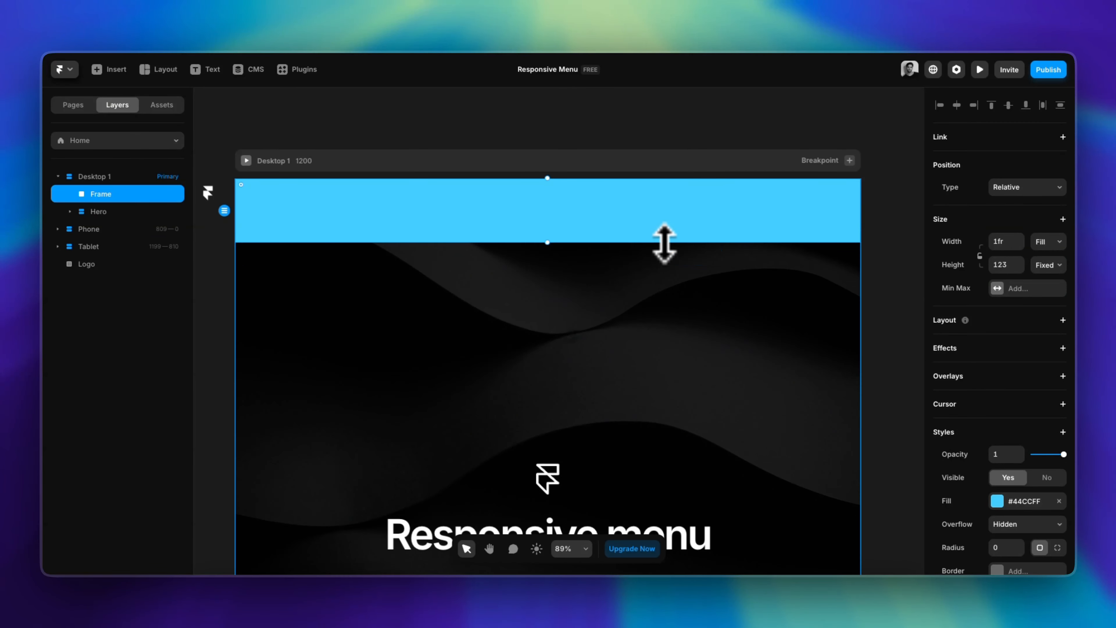
# Change the frame's fill color to black, #000000
pyautogui.scroll(-5, 991, 347)
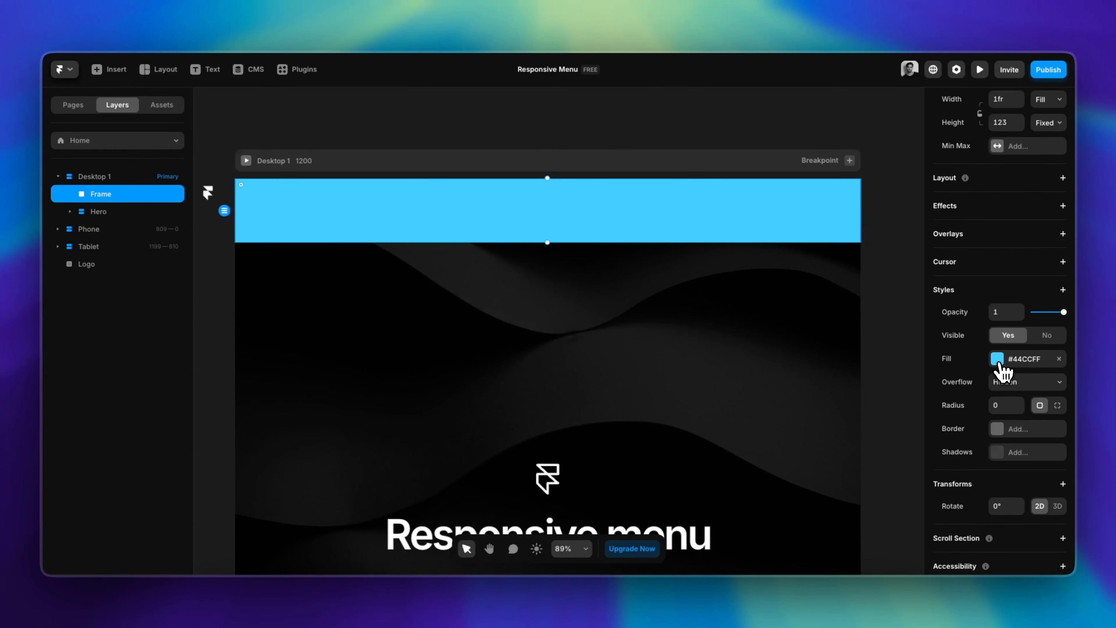
pyautogui.click(996, 360)
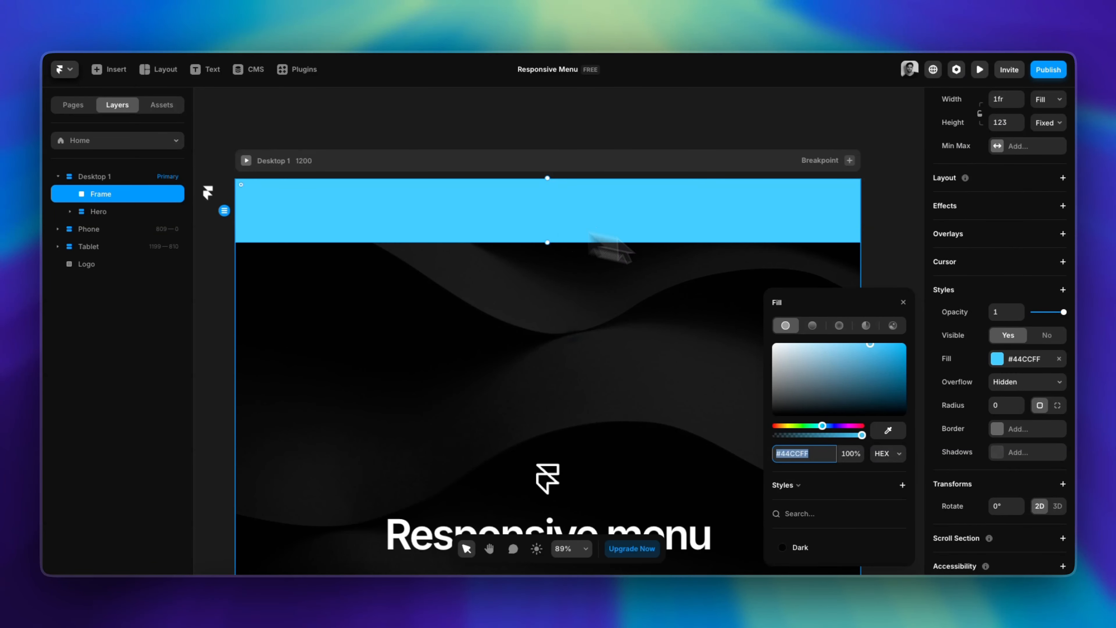
pyautogui.moveTo(786, 395); pyautogui.dragTo(758, 433)
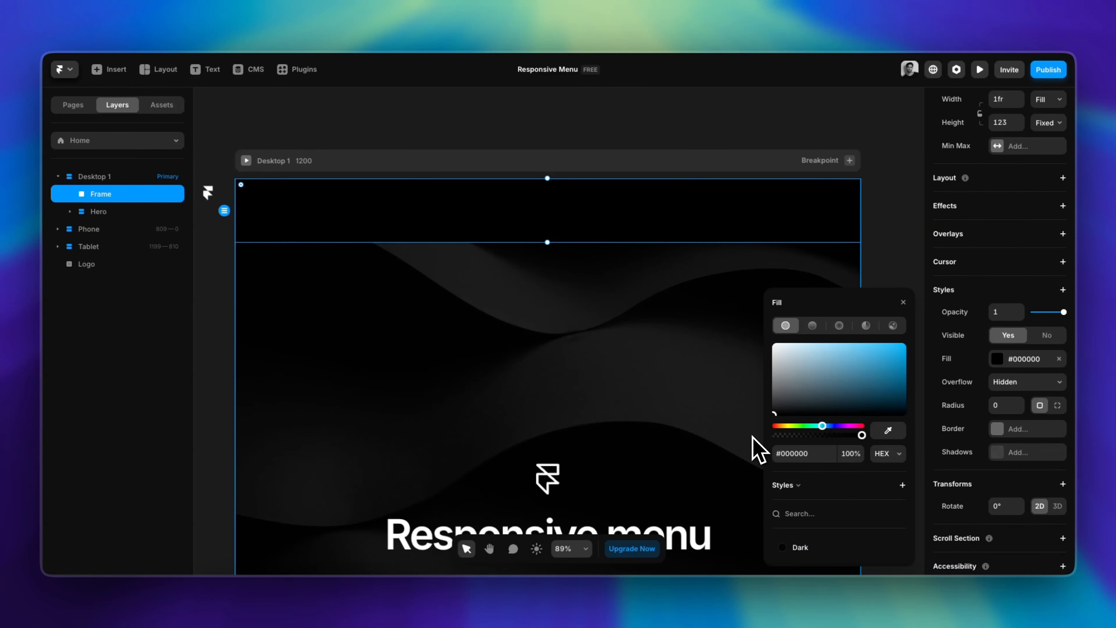
# Add a stack layout to the black frame and rename the layer as Header
pyautogui.scroll(3, 996, 324)
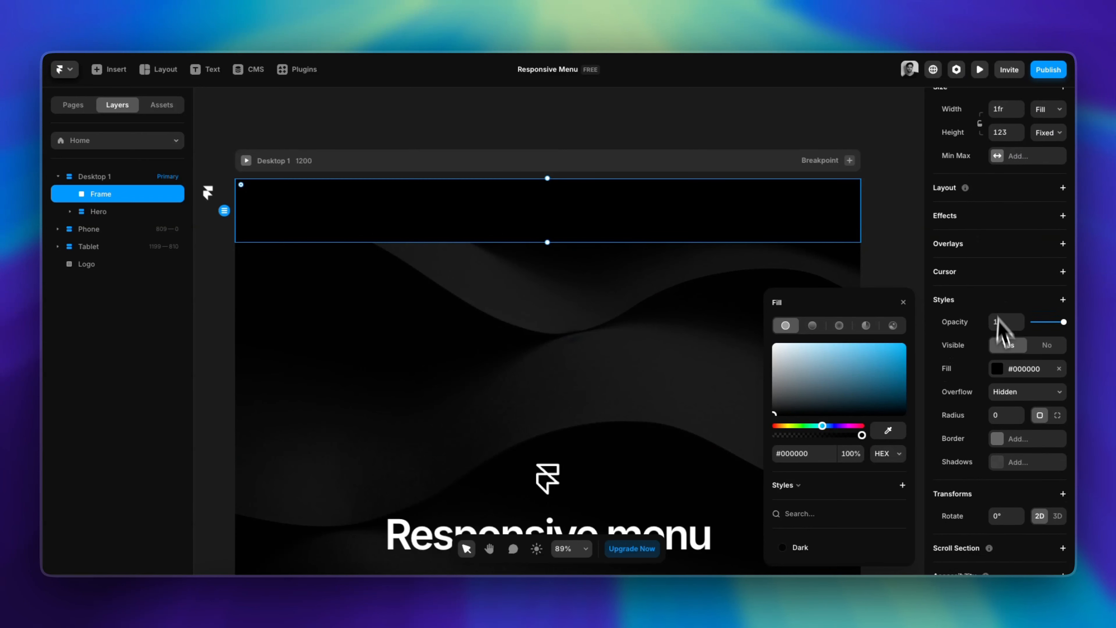
pyautogui.click(1063, 243)
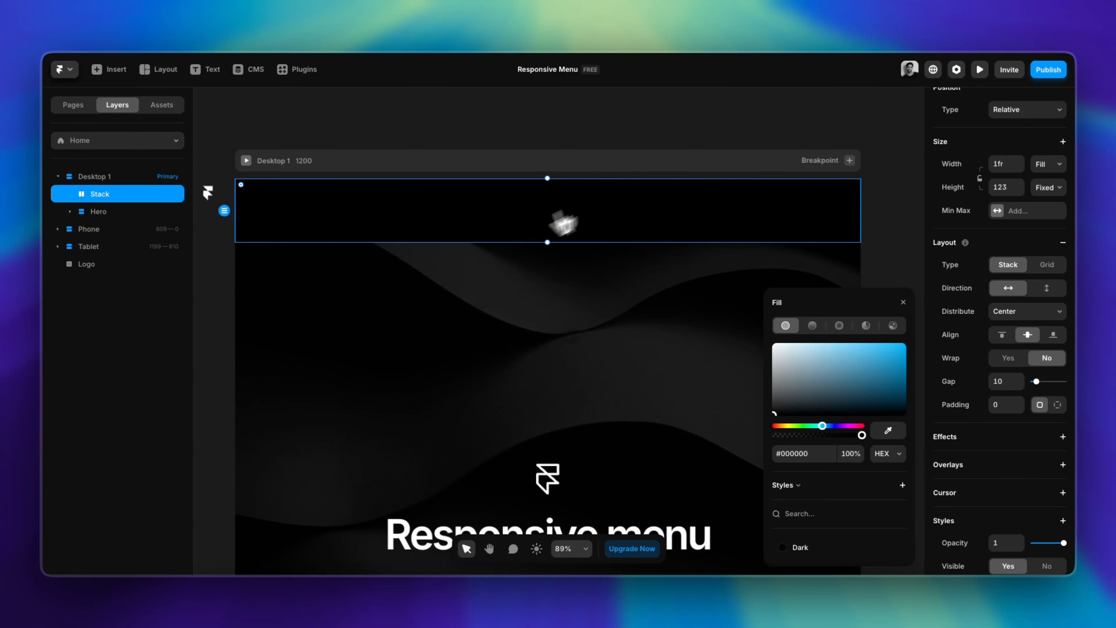
pyautogui.doubleClick(96, 198)
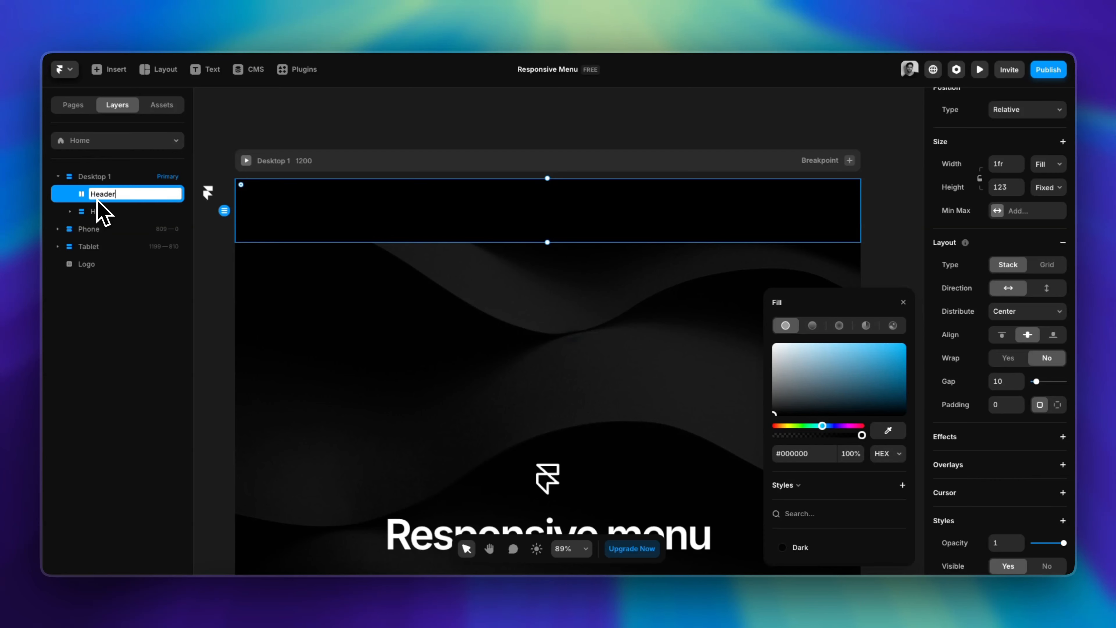
pyautogui.click(329, 132)
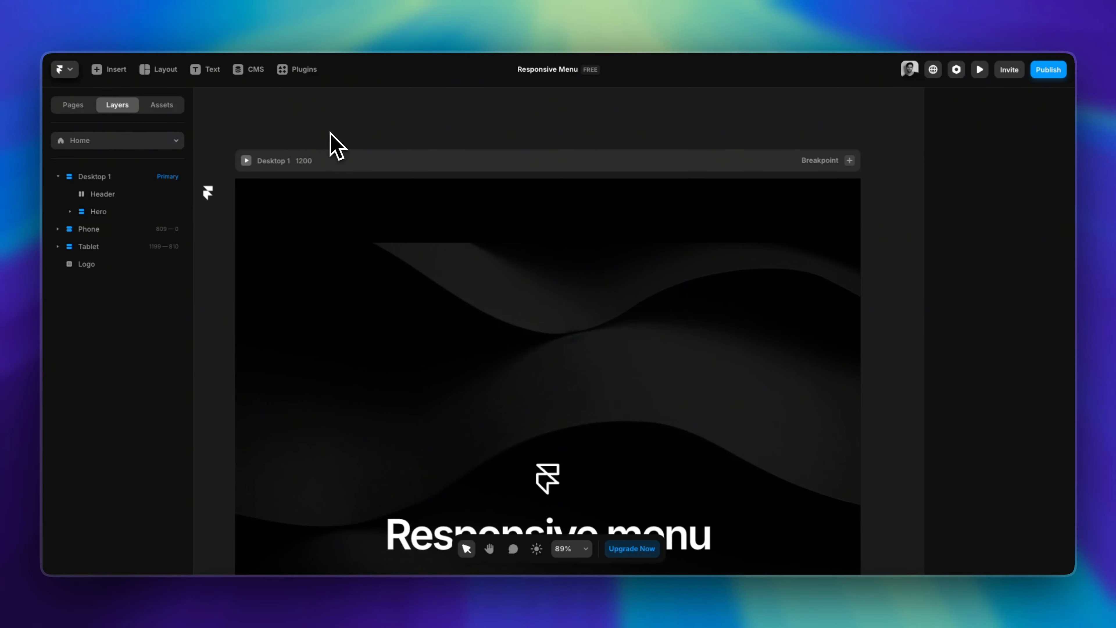
# Move the Logo from the empty canvas into the Header stack
pyautogui.scroll(-3, 509, 287)
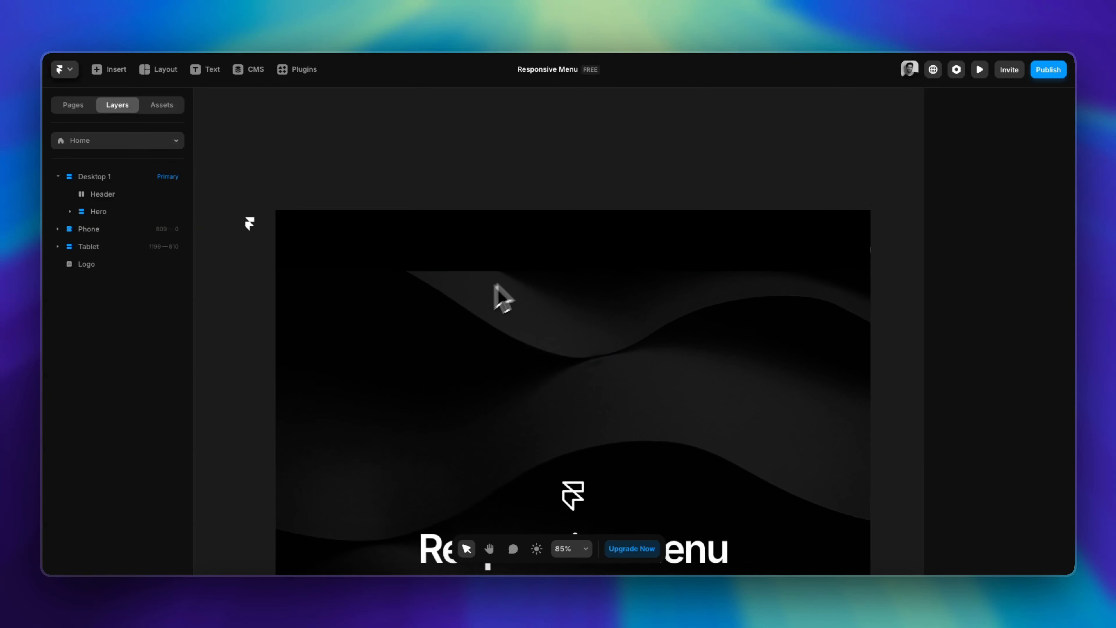
pyautogui.scroll(2, 332, 248)
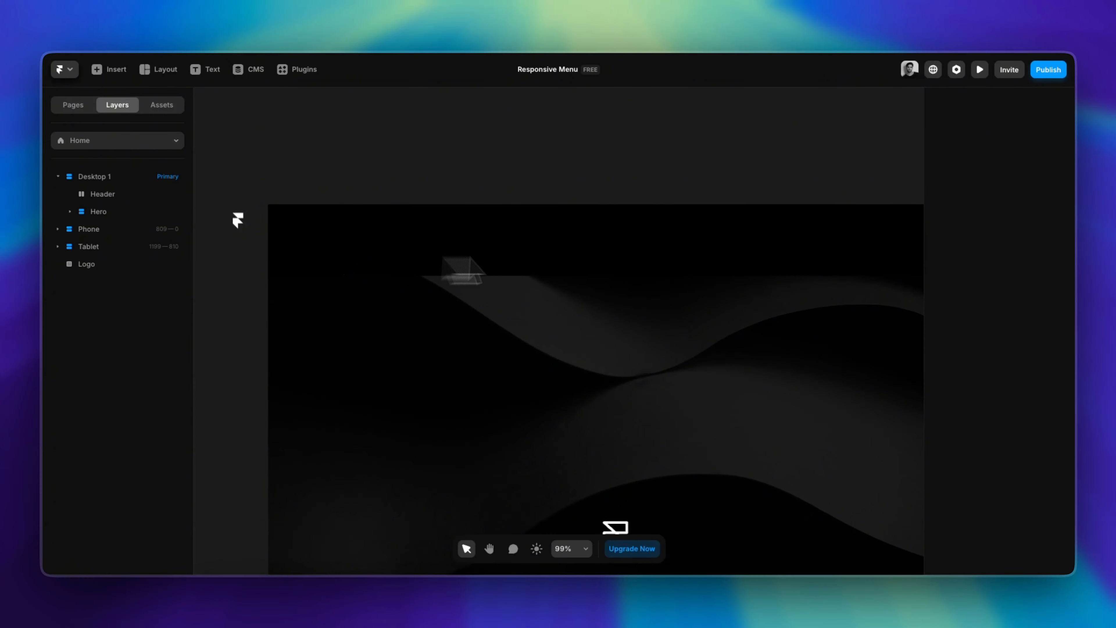
pyautogui.hscroll(1, 717, 255)
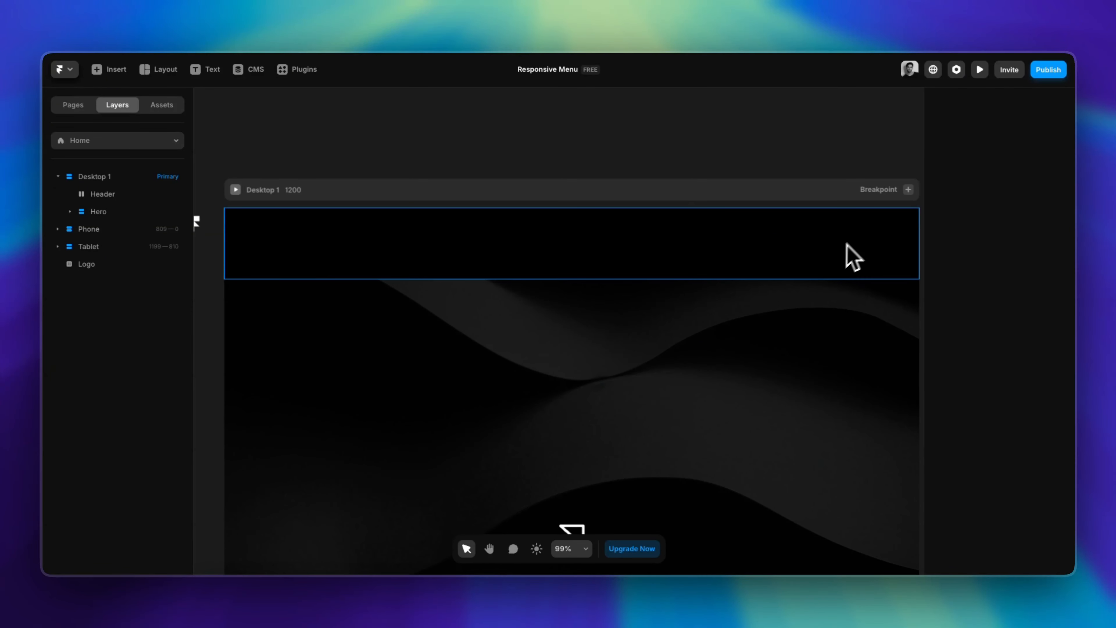
pyautogui.scroll(-2, 790, 266)
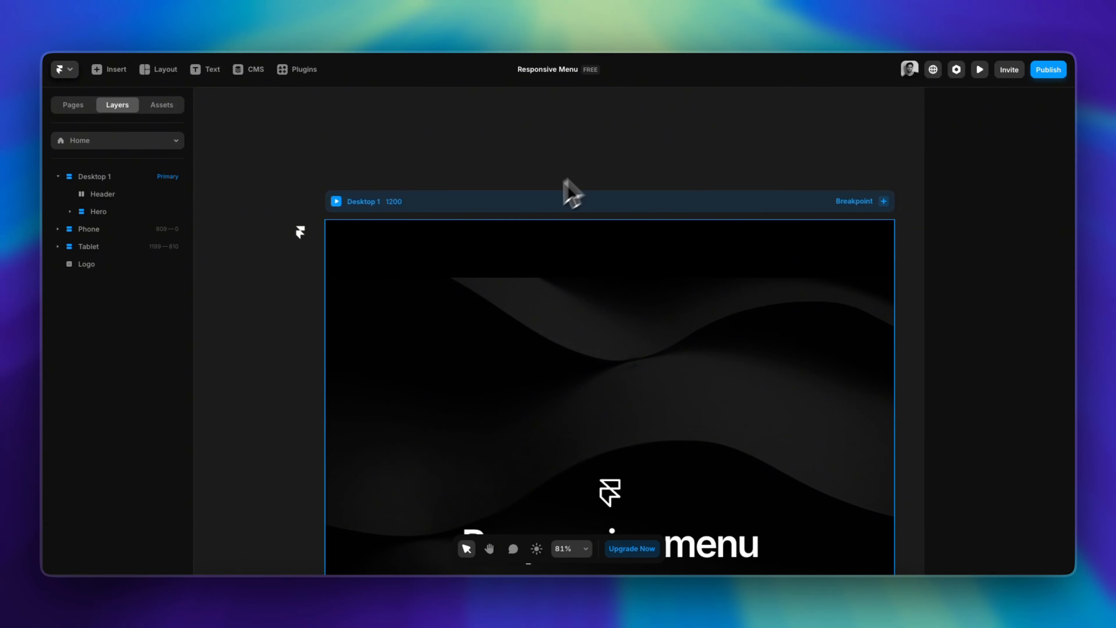
pyautogui.click(302, 245)
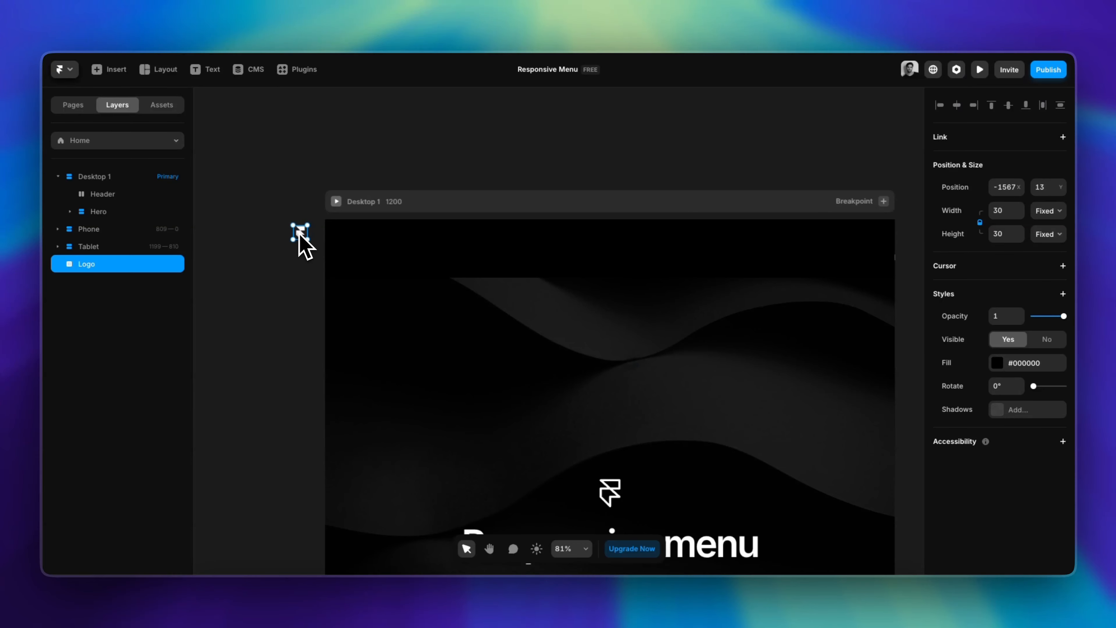
pyautogui.moveTo(302, 245); pyautogui.dragTo(573, 267)
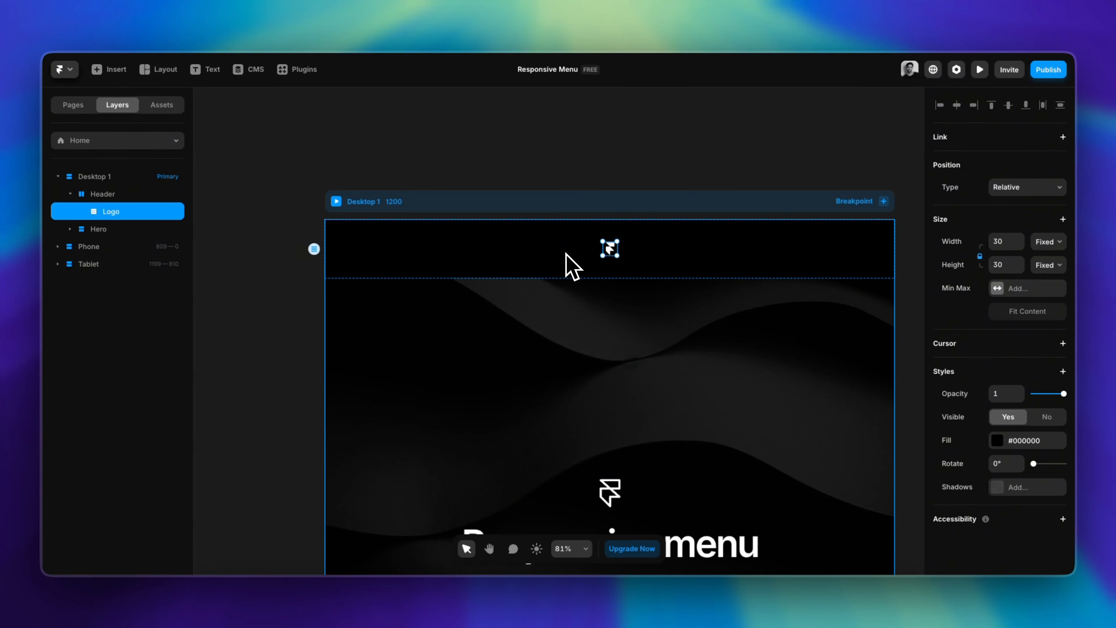
# Add the text "Resources" to the Header beside the logo
pyautogui.scroll(5, 565, 252)
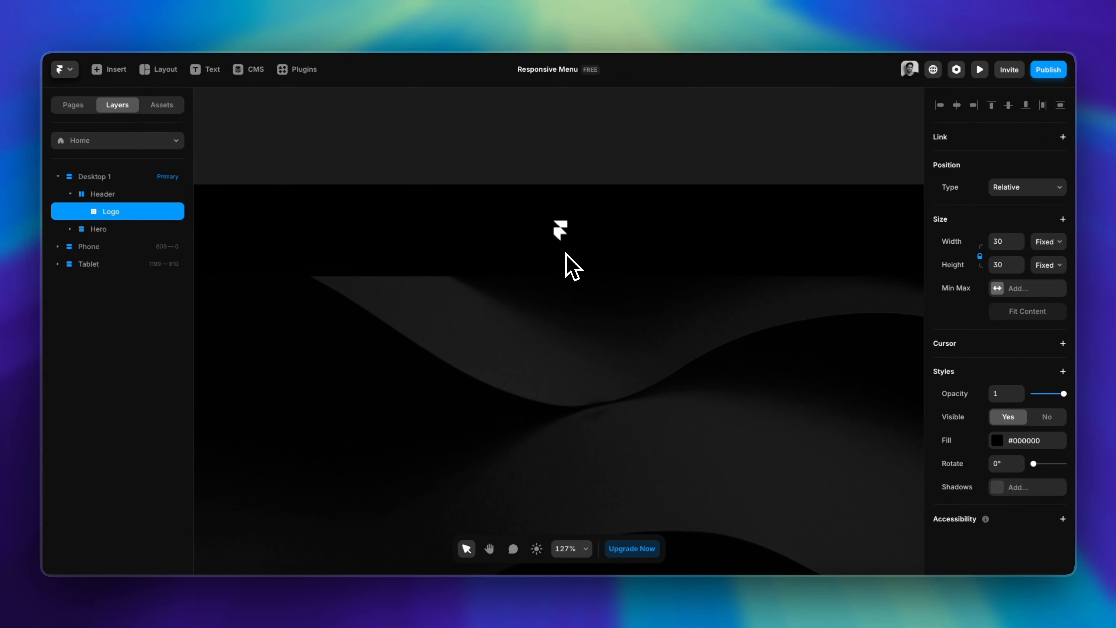
pyautogui.hscroll(-3, 568, 261)
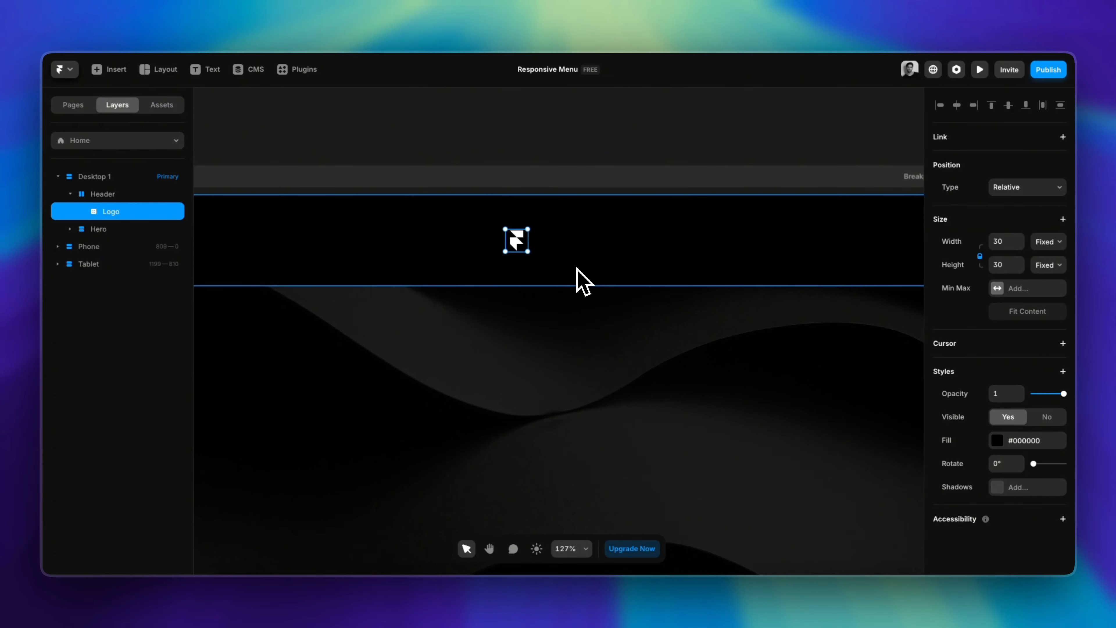
pyautogui.press('t')
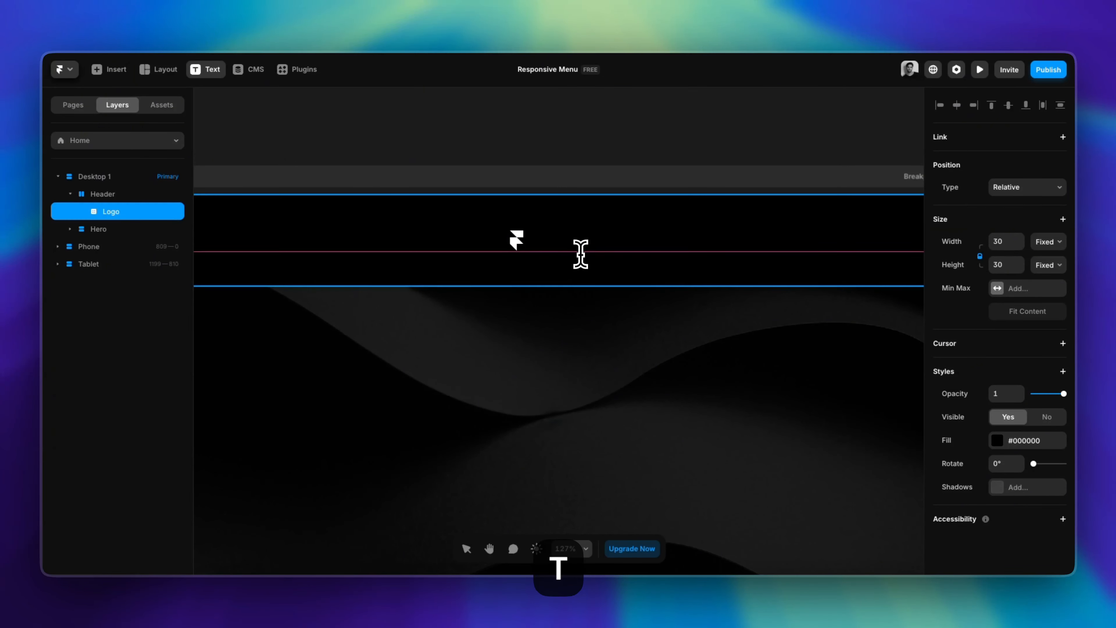
pyautogui.click(578, 241)
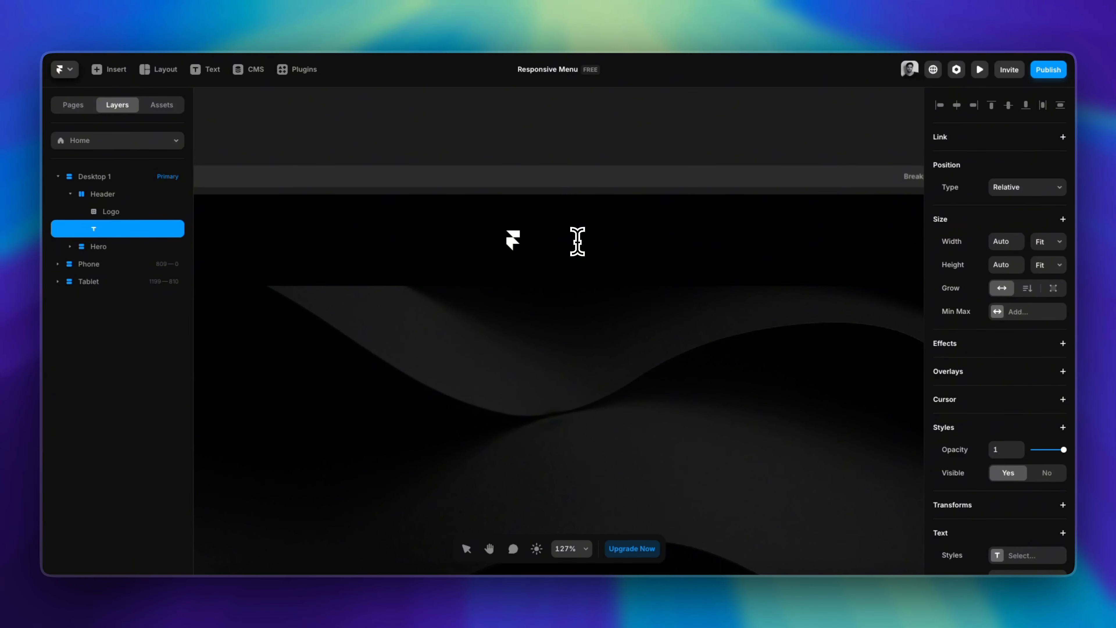
pyautogui.hotkey('ctrl', 'a')
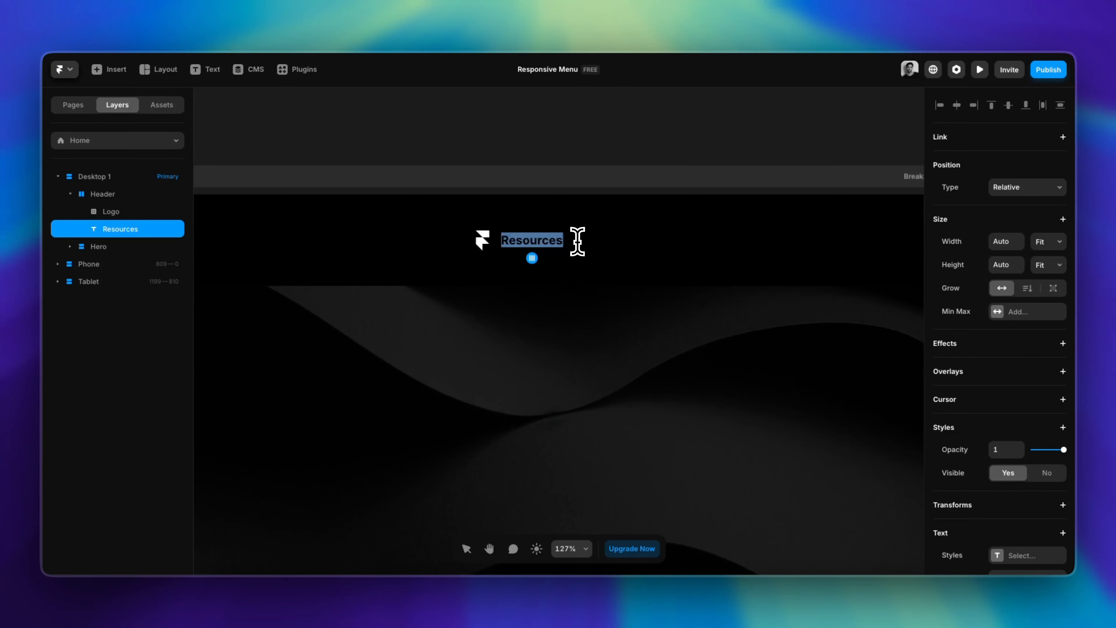
# Style the Resources text with white color #FFFFFF and Semibold weight
pyautogui.scroll(-7, 1000, 281)
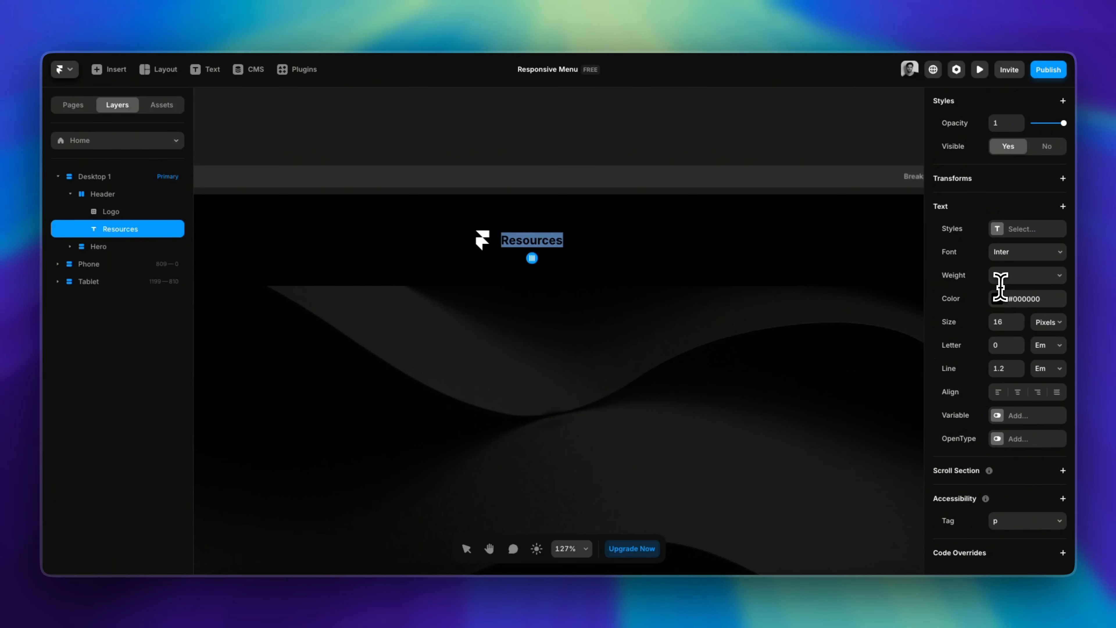
pyautogui.click(1006, 299)
pyautogui.click(773, 343)
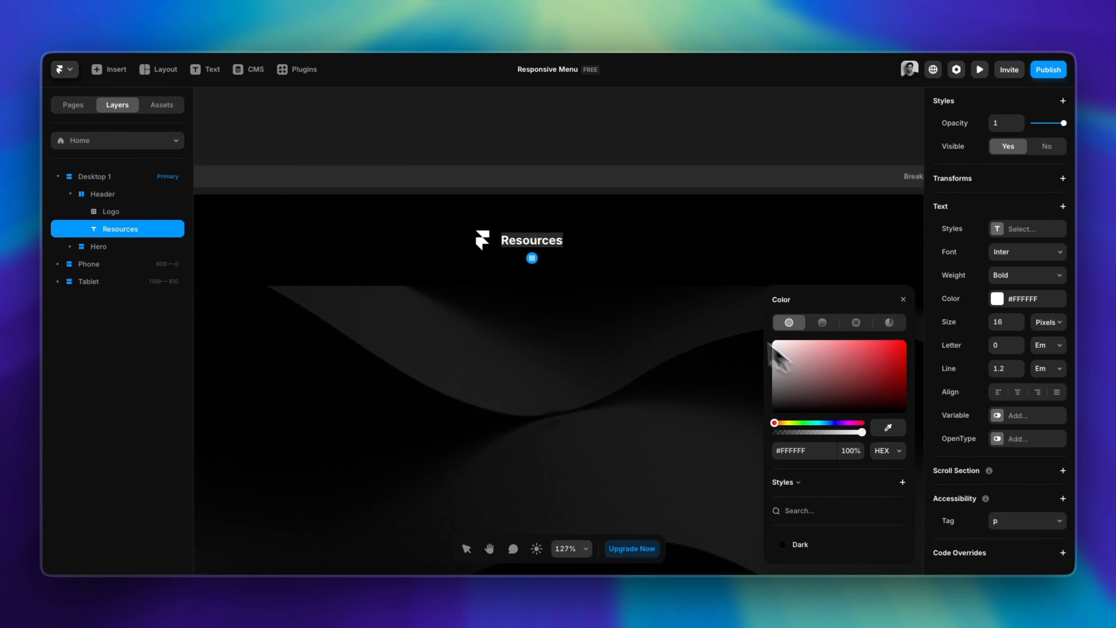
pyautogui.click(1031, 275)
pyautogui.click(1030, 253)
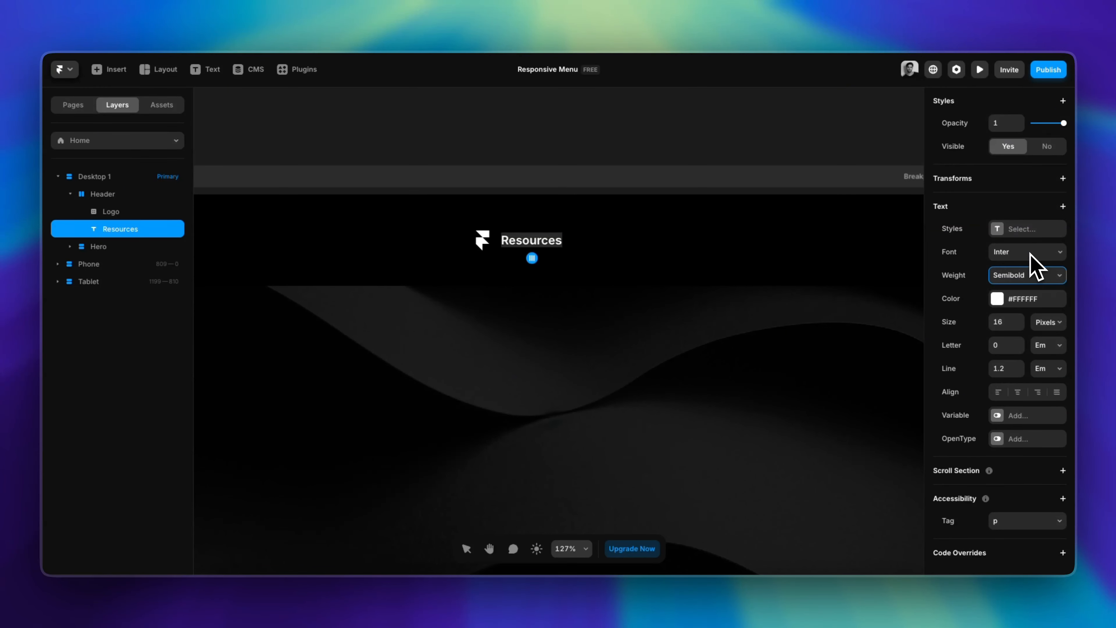
# Wrap the Resources text in its own stack and set that stack's width to Fit
pyautogui.click(575, 255)
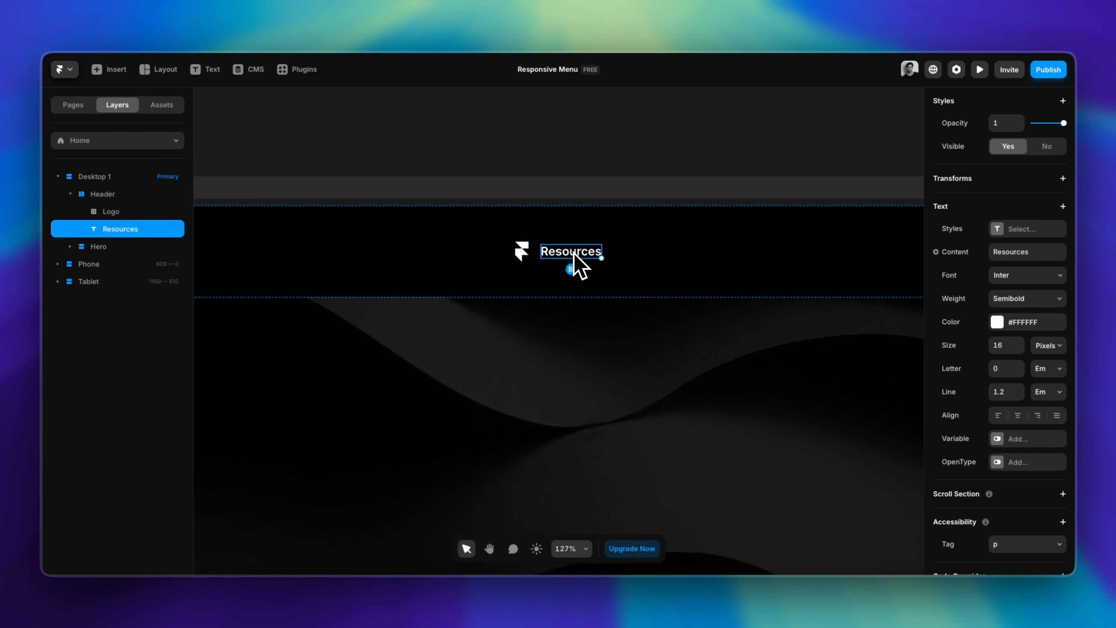
pyautogui.rightClick(579, 264)
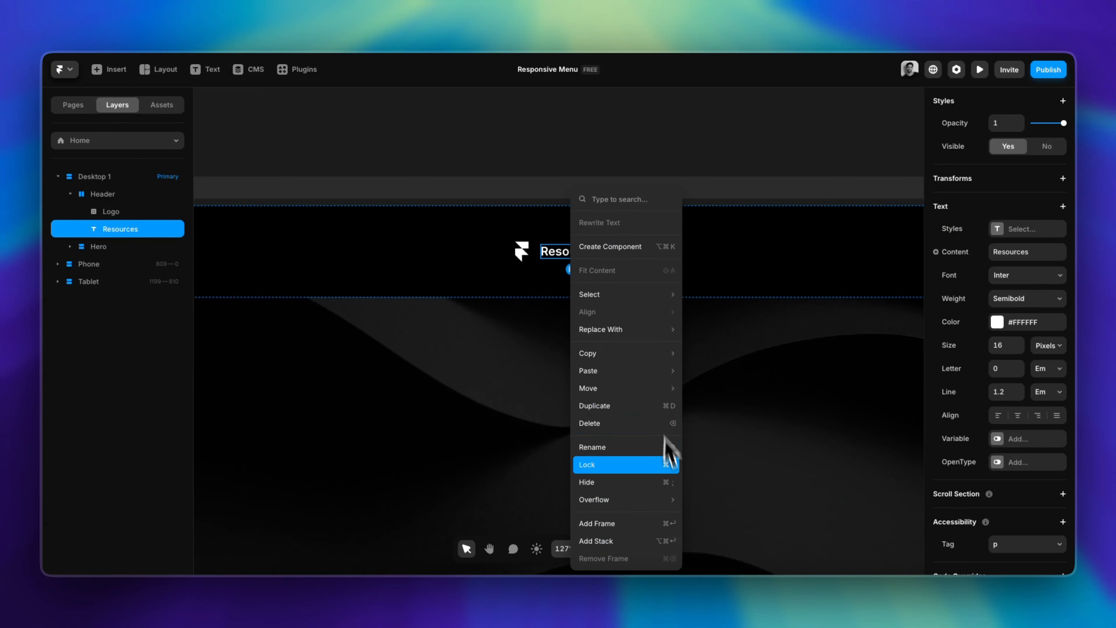
pyautogui.click(658, 523)
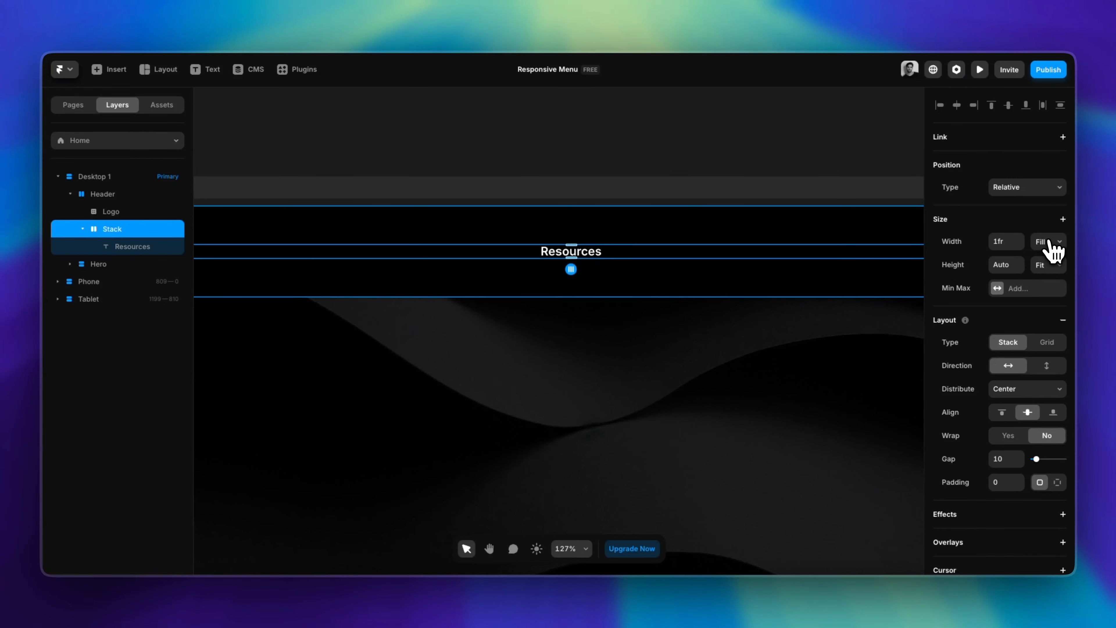
pyautogui.click(1054, 246)
pyautogui.click(1056, 257)
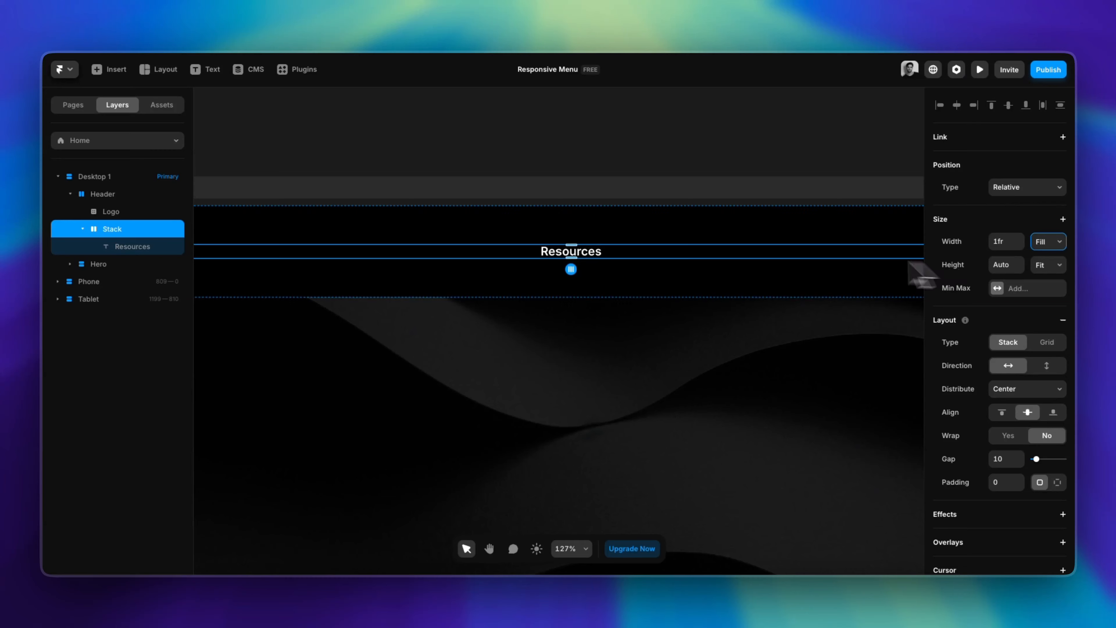
pyautogui.hotkey('shift', 'a')
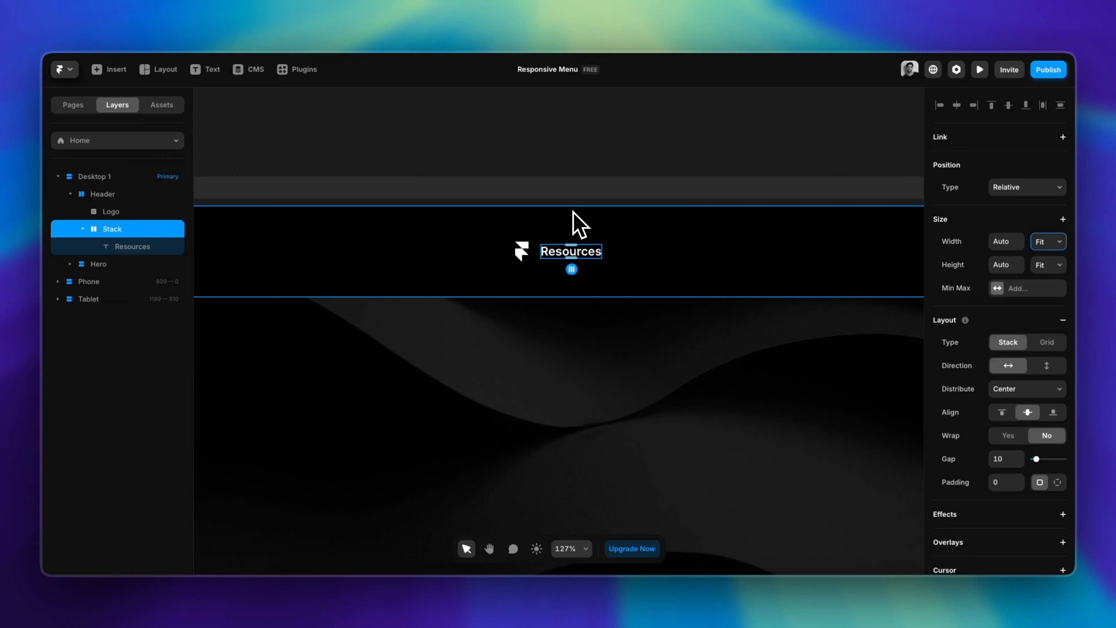
# Give the Resources stack individual padding of 6 on top and bottom and 12 on the right and left sides
pyautogui.hscroll(-3, 673, 336)
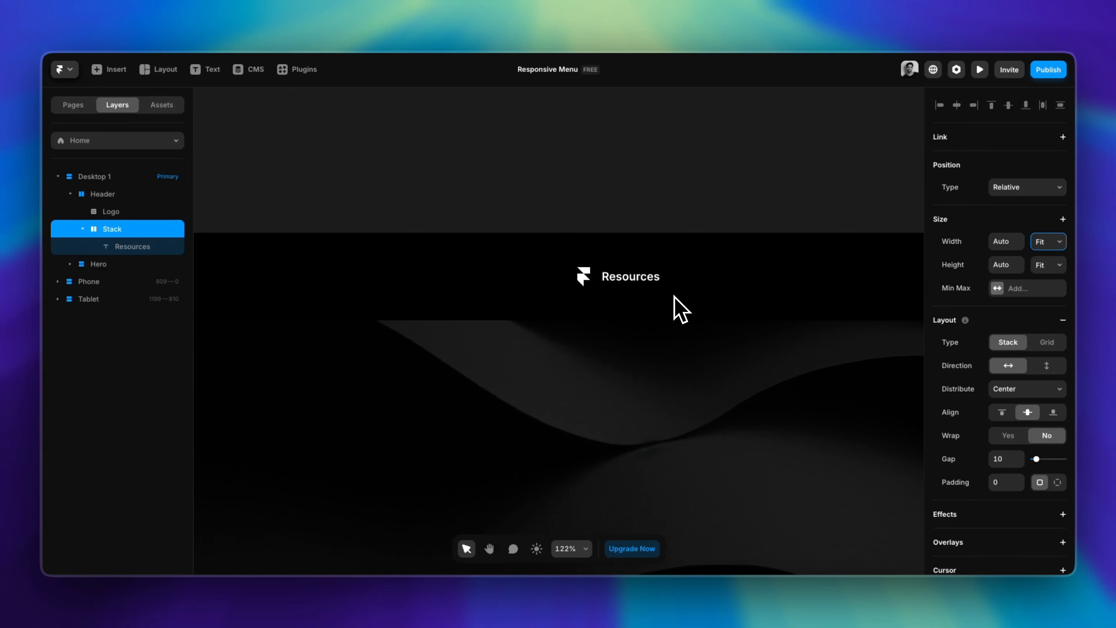
pyautogui.click(1057, 482)
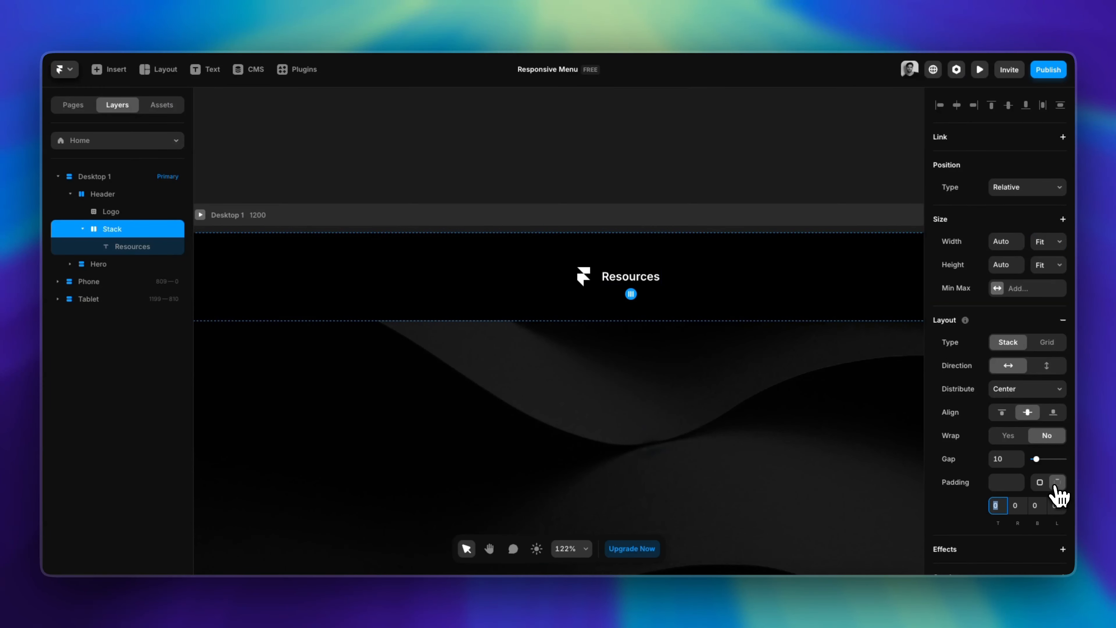
pyautogui.write('6')
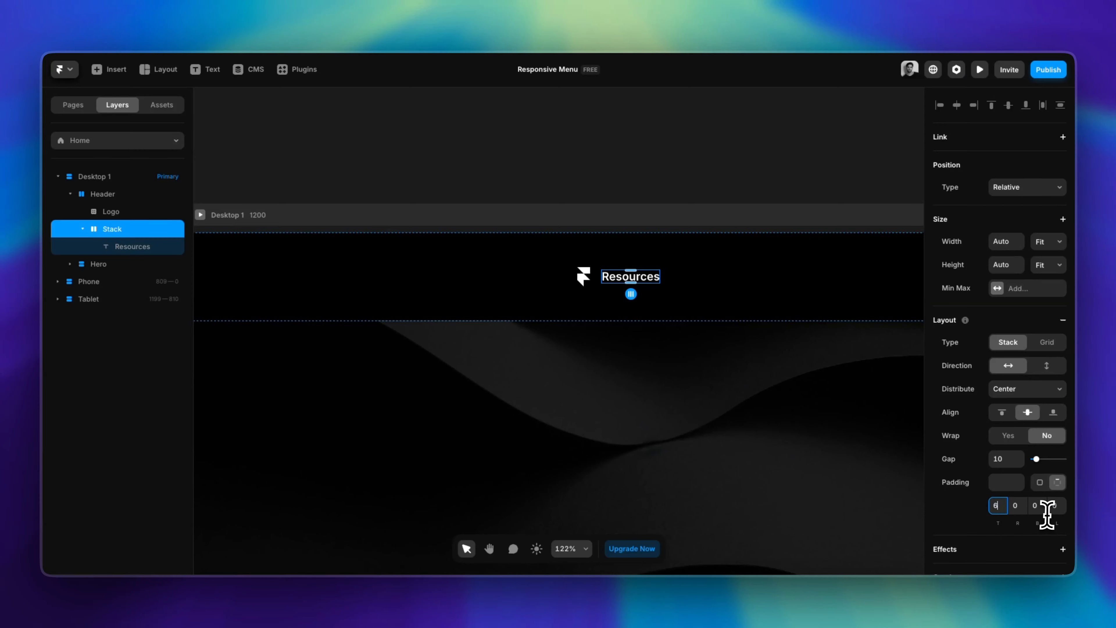
pyautogui.click(1045, 510)
pyautogui.write('6')
pyautogui.click(1018, 506)
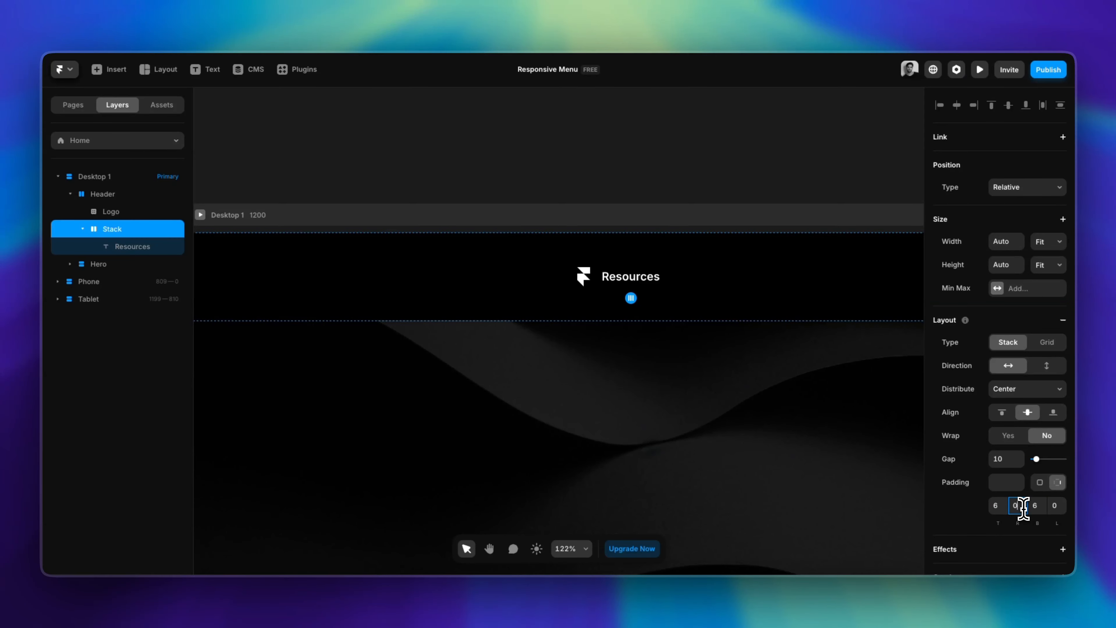
pyautogui.write('12')
pyautogui.click(1057, 505)
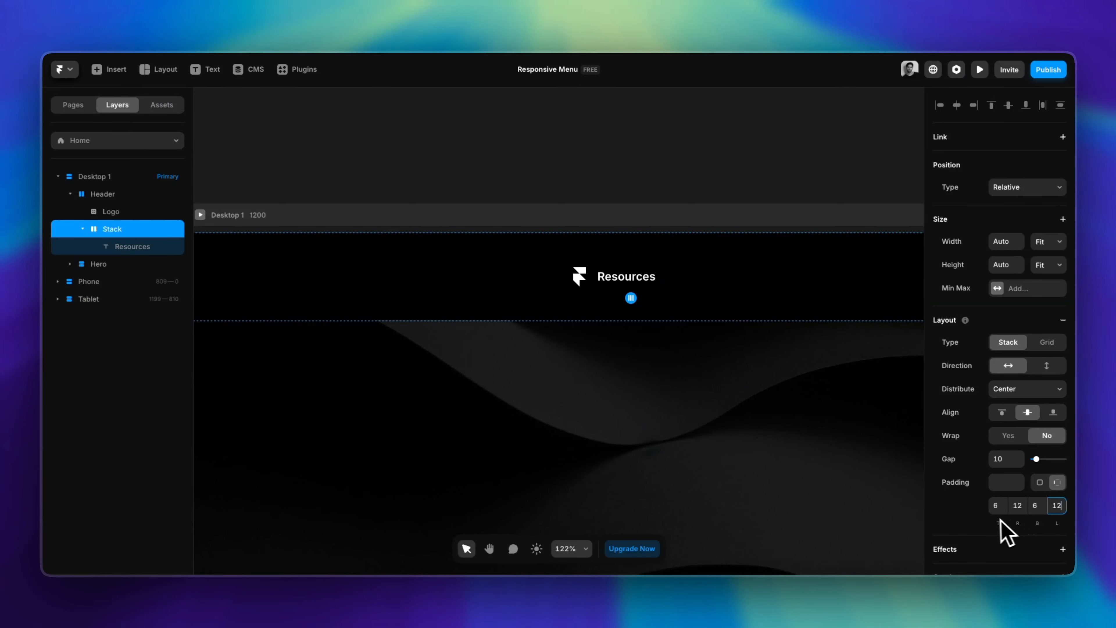
pyautogui.click(968, 513)
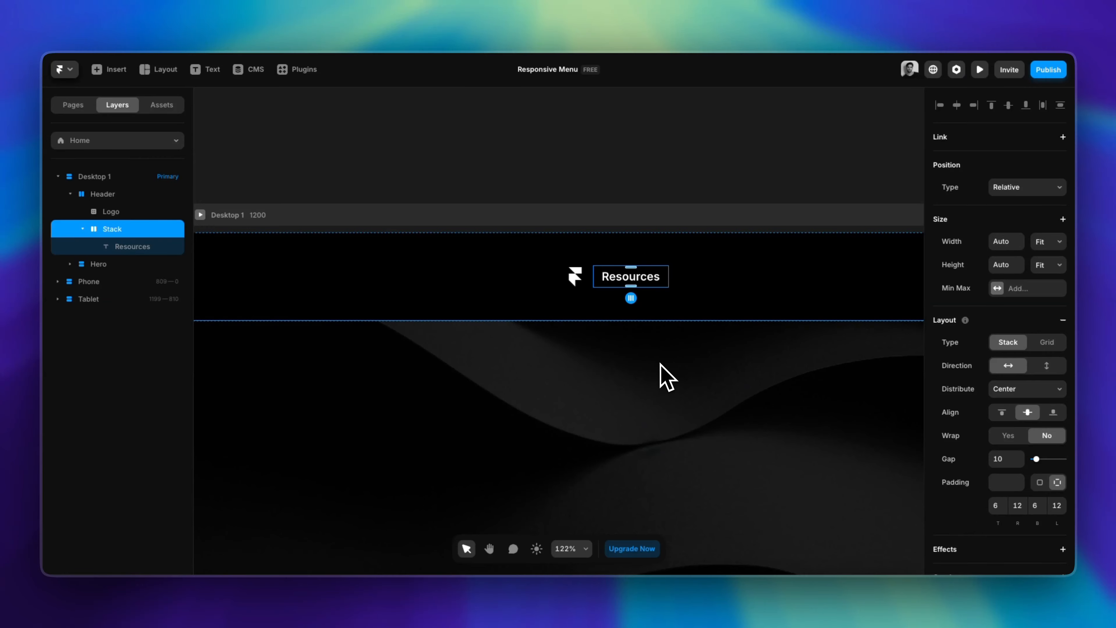
# Create a component named "Menu Item" from the Resources stack
pyautogui.scroll(3, 660, 374)
pyautogui.scroll(3, 660, 373)
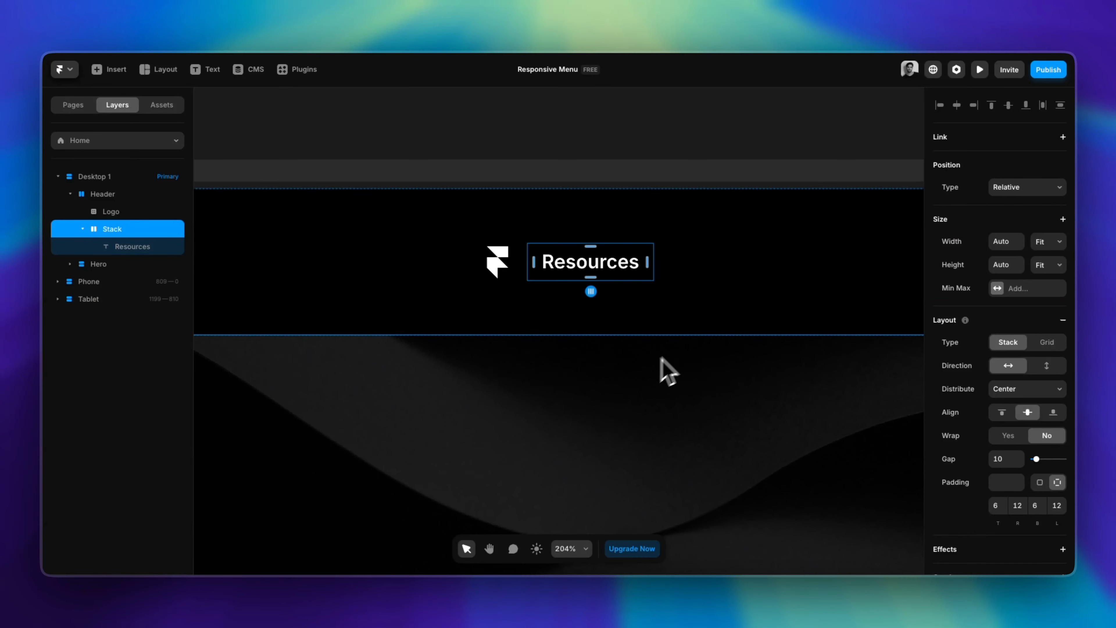
pyautogui.rightClick(648, 282)
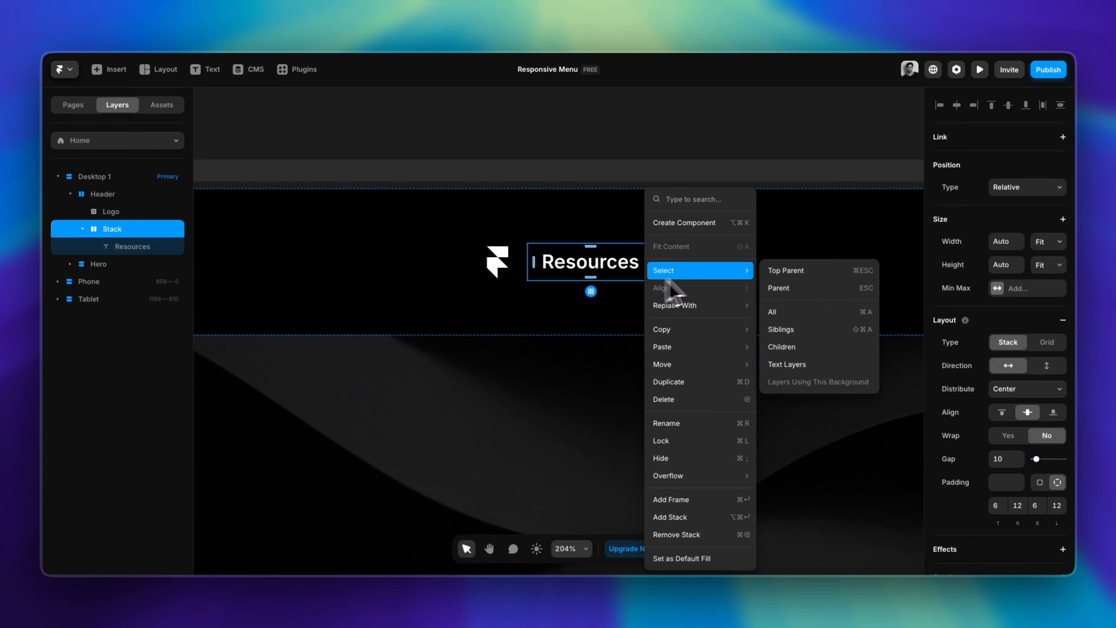
pyautogui.click(701, 224)
pyautogui.write('Menu')
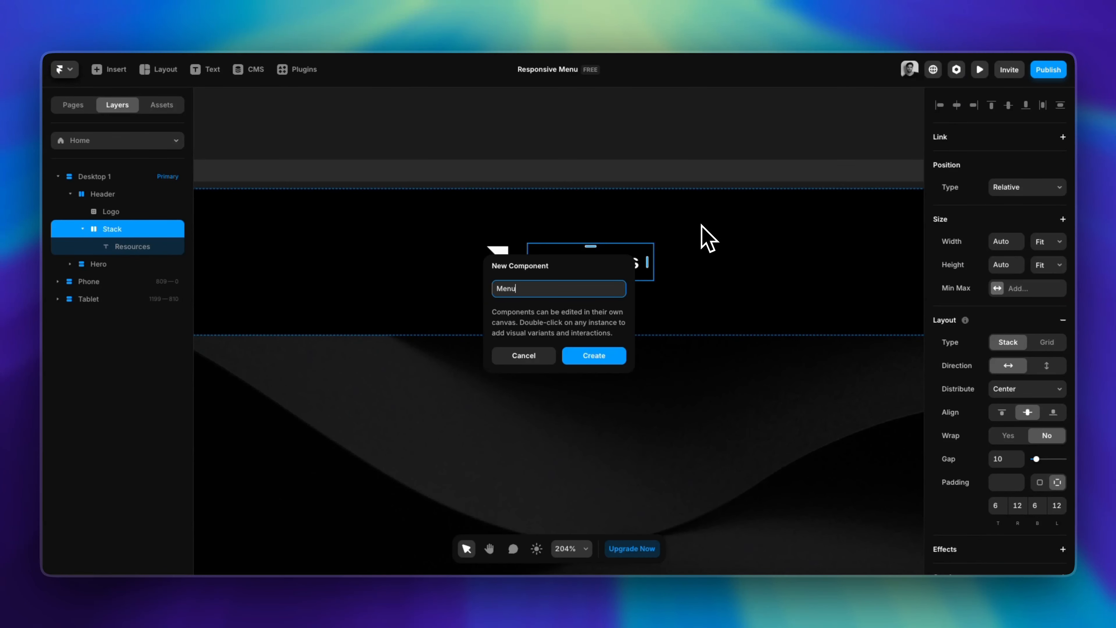
pyautogui.write(' Item')
pyautogui.press('Return')
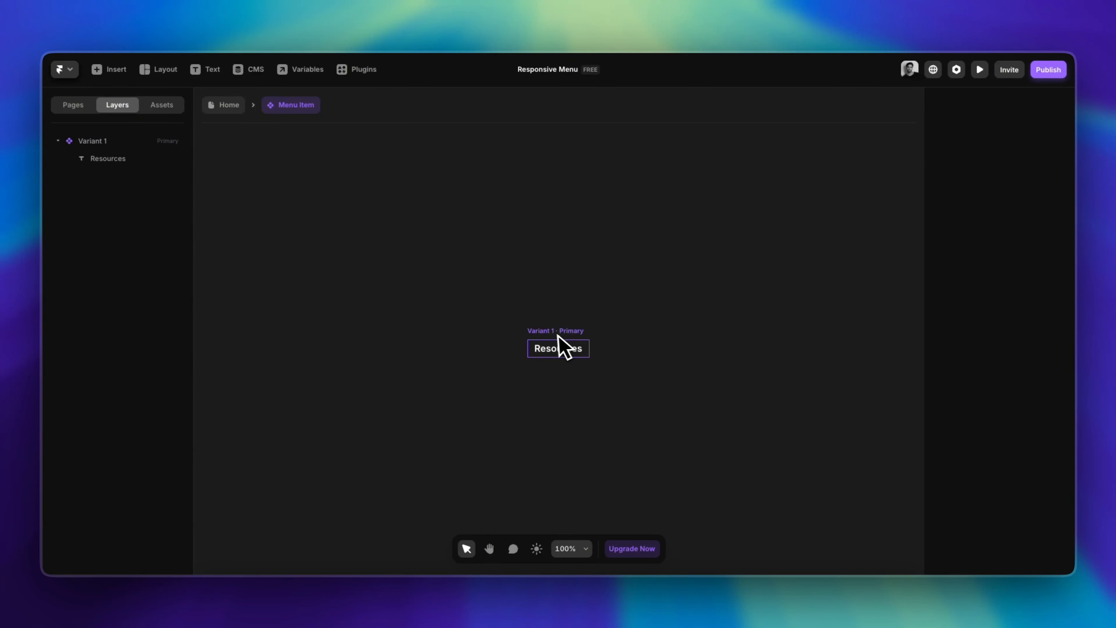
# Rename the component's primary variant as "Desktop"
pyautogui.click(563, 347)
pyautogui.doubleClick(101, 143)
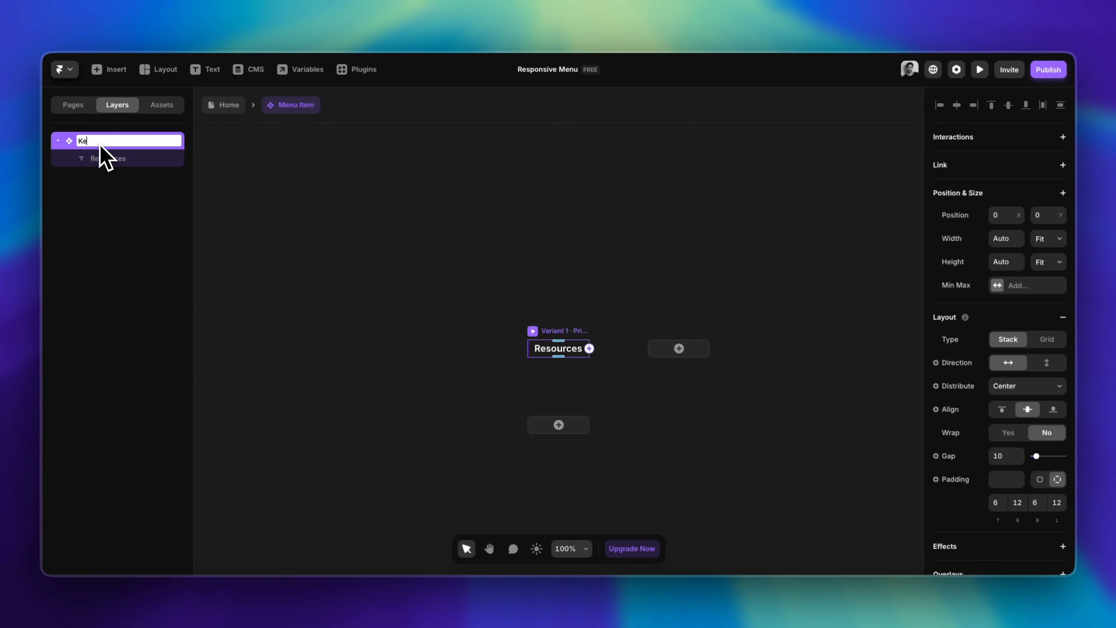
pyautogui.write('Desktop')
pyautogui.press('Return')
# Add a Hover variant to the Desktop variant and move it up closer, to Y position 108
pyautogui.scroll(5, 549, 391)
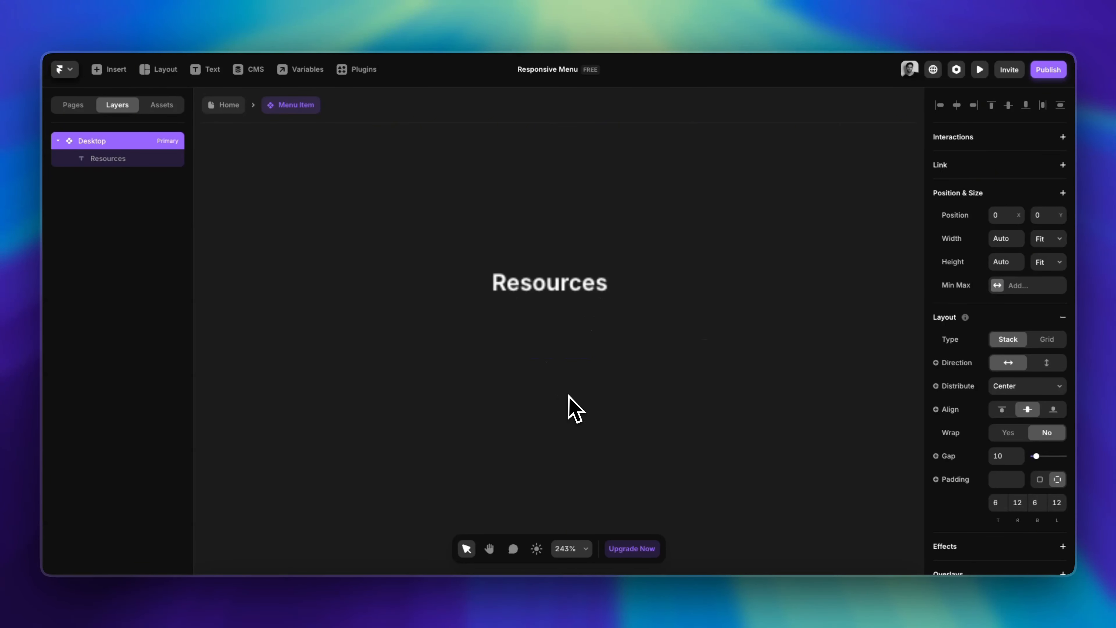
pyautogui.click(550, 421)
pyautogui.click(558, 437)
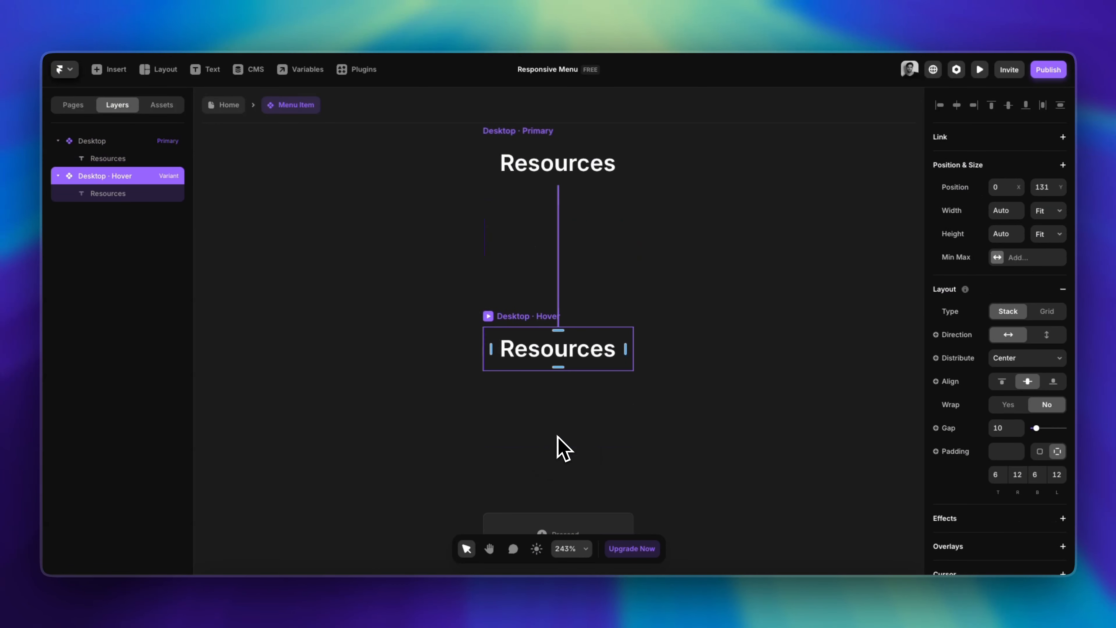
pyautogui.moveTo(554, 300); pyautogui.dragTo(555, 290)
pyautogui.scroll(2, 524, 413)
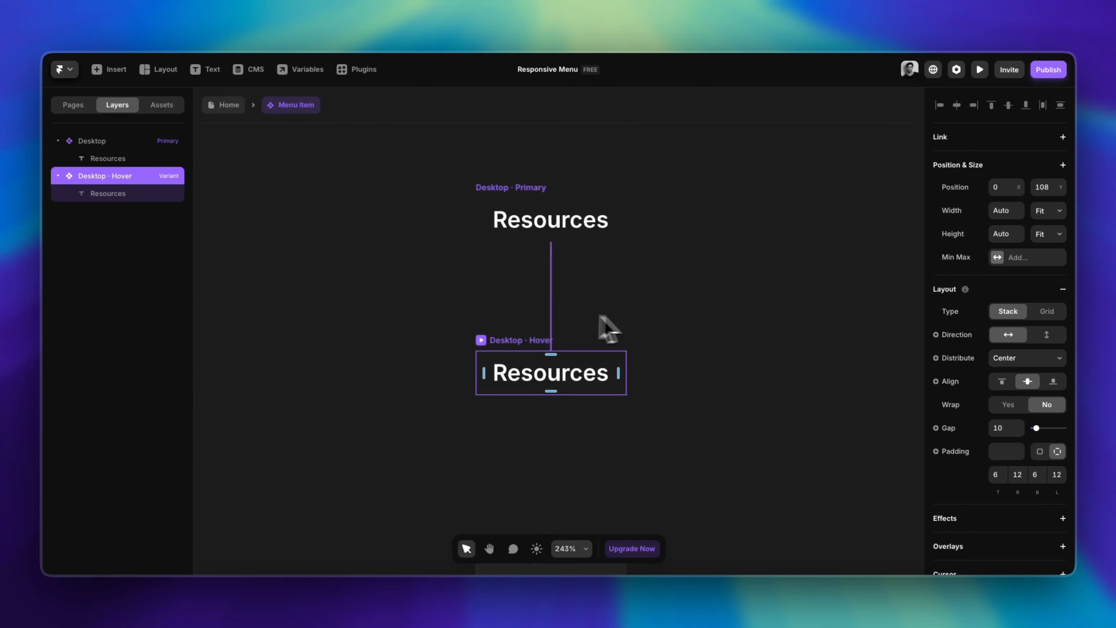
# Give the Desktop variant a white #FFFFFF fill and a corner radius of 8
pyautogui.click(503, 191)
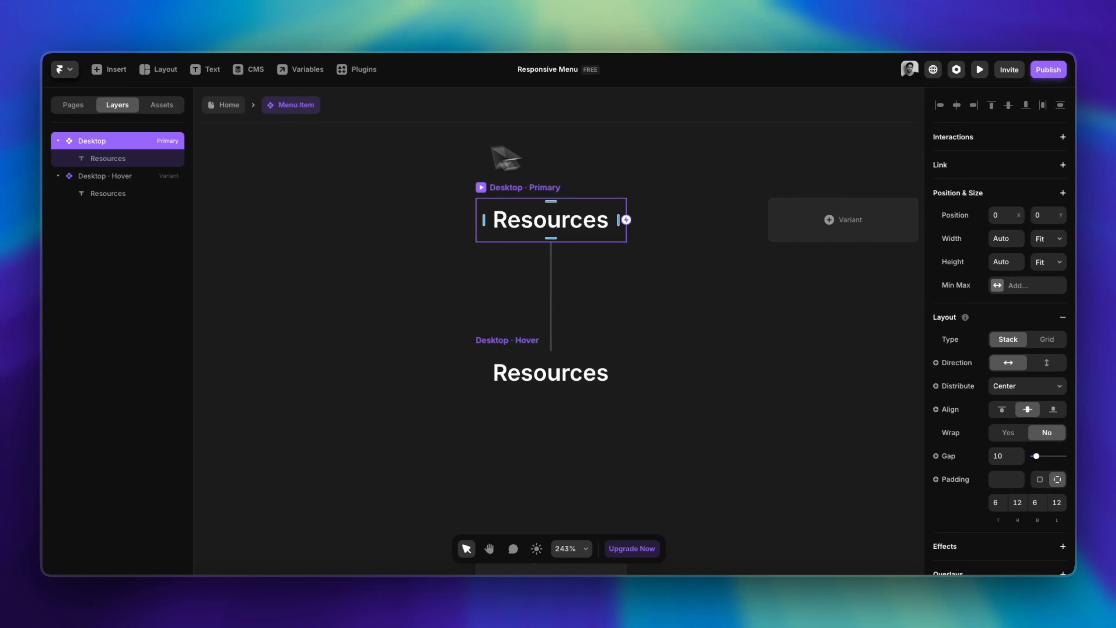
pyautogui.moveTo(436, 153); pyautogui.dragTo(665, 268)
pyautogui.scroll(-3, 989, 316)
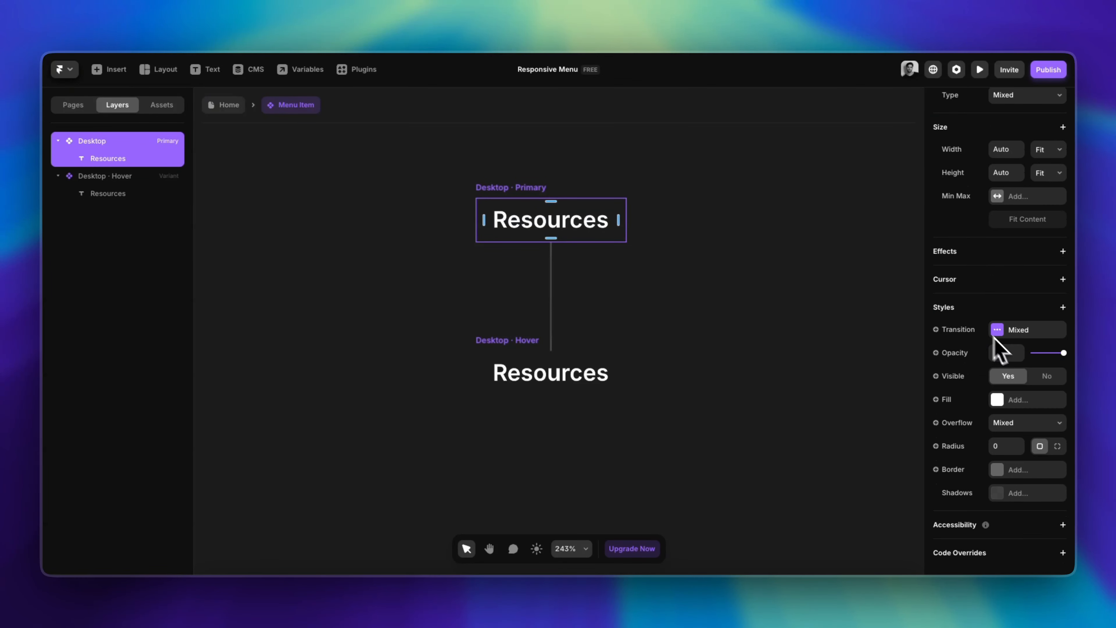
pyautogui.click(1026, 404)
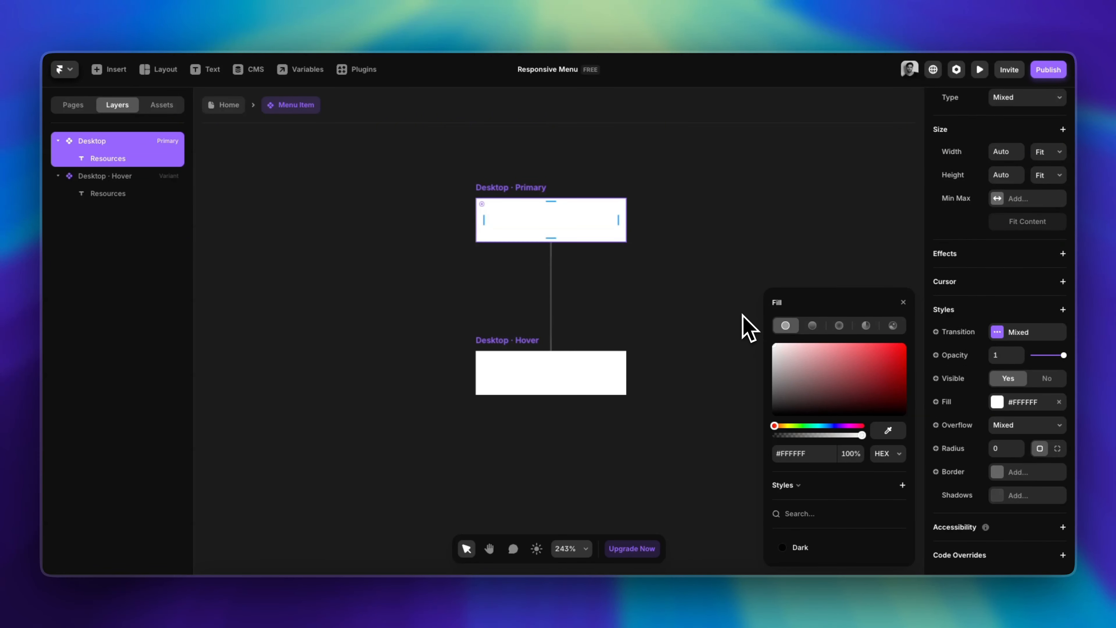
pyautogui.click(1005, 448)
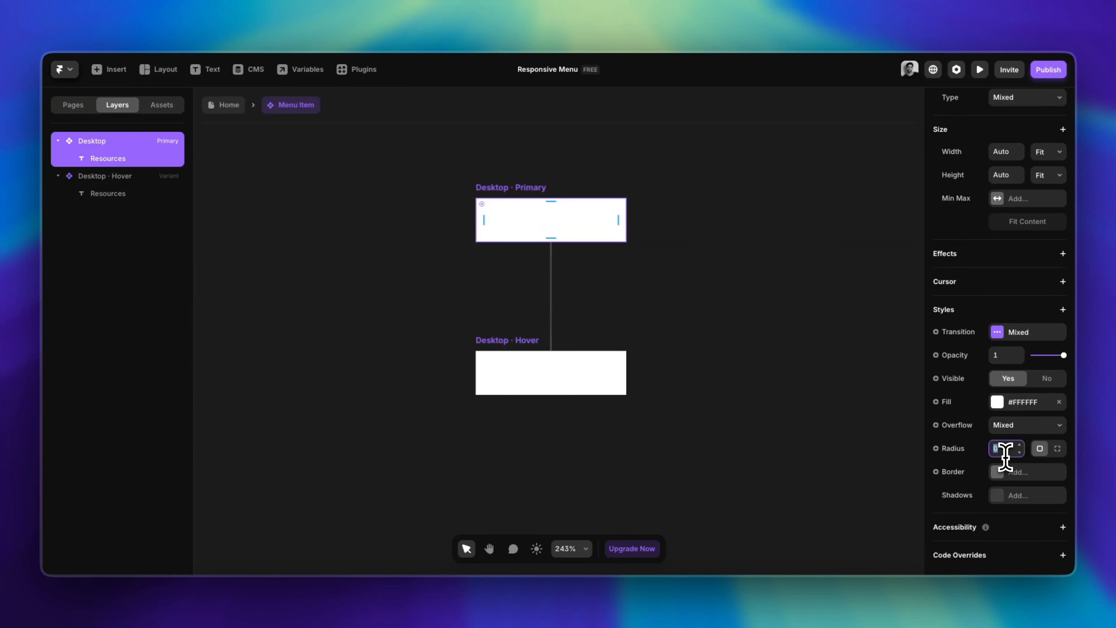
pyautogui.write('8')
pyautogui.press('Return')
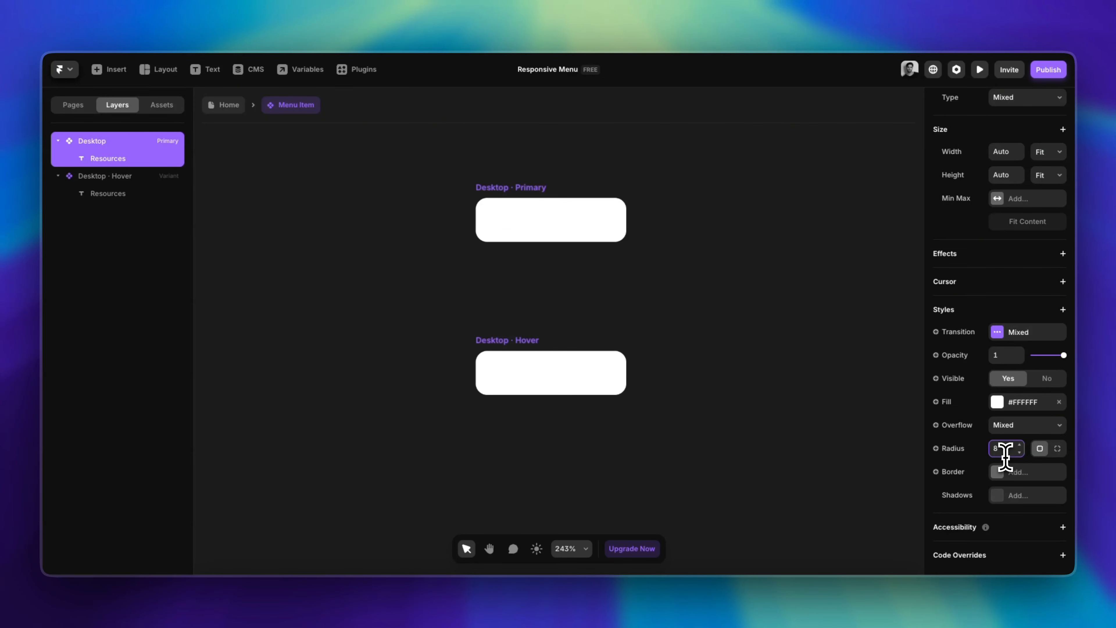
pyautogui.click(451, 170)
# Reduce the Desktop primary variant's white fill to 0% opacity
pyautogui.click(573, 224)
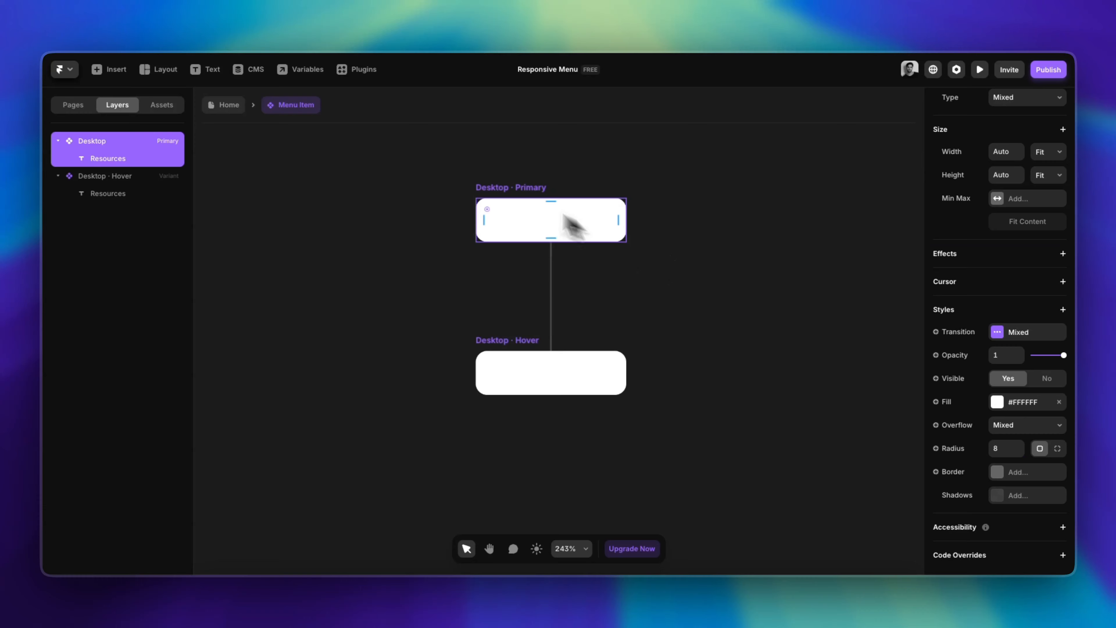
pyautogui.click(997, 401)
pyautogui.moveTo(861, 435); pyautogui.dragTo(750, 444)
# Set the Desktop Hover variant's white fill to 10% opacity
pyautogui.click(516, 357)
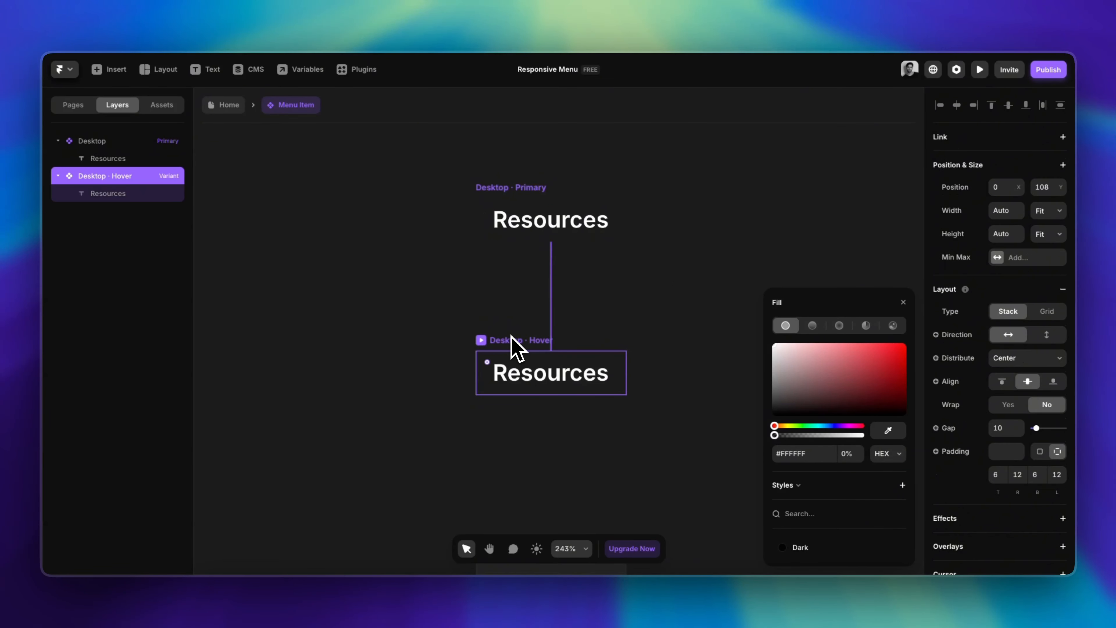
pyautogui.click(852, 452)
pyautogui.write('10')
pyautogui.press('Return')
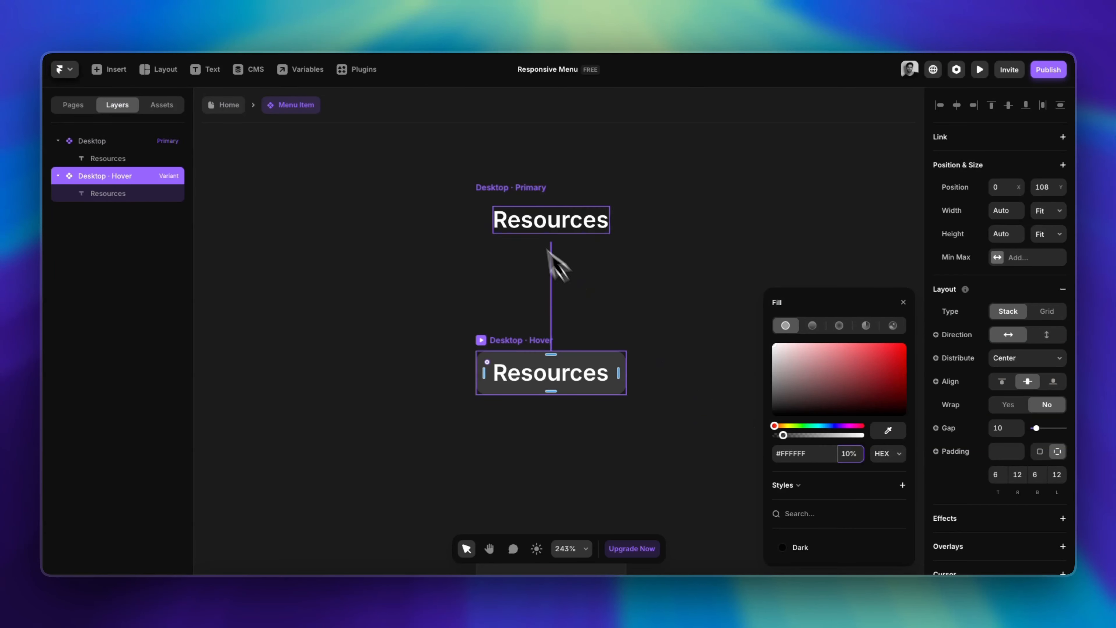
# Preview the Menu Item component from its Desktop primary variant and return to the component canvas
pyautogui.click(515, 203)
pyautogui.press('super+p')
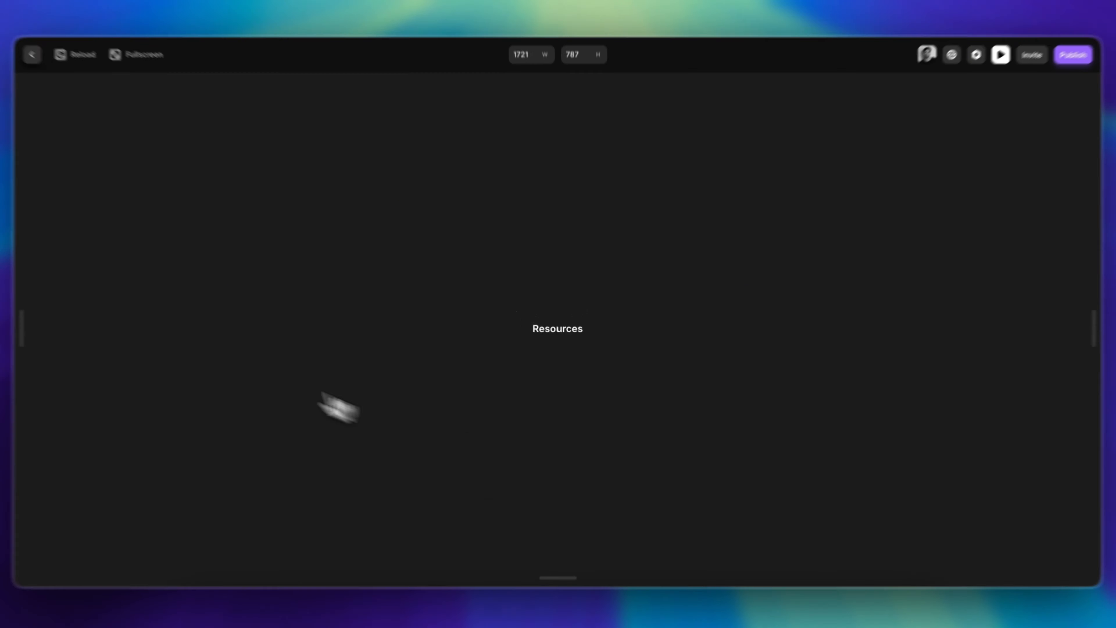
pyautogui.click(31, 55)
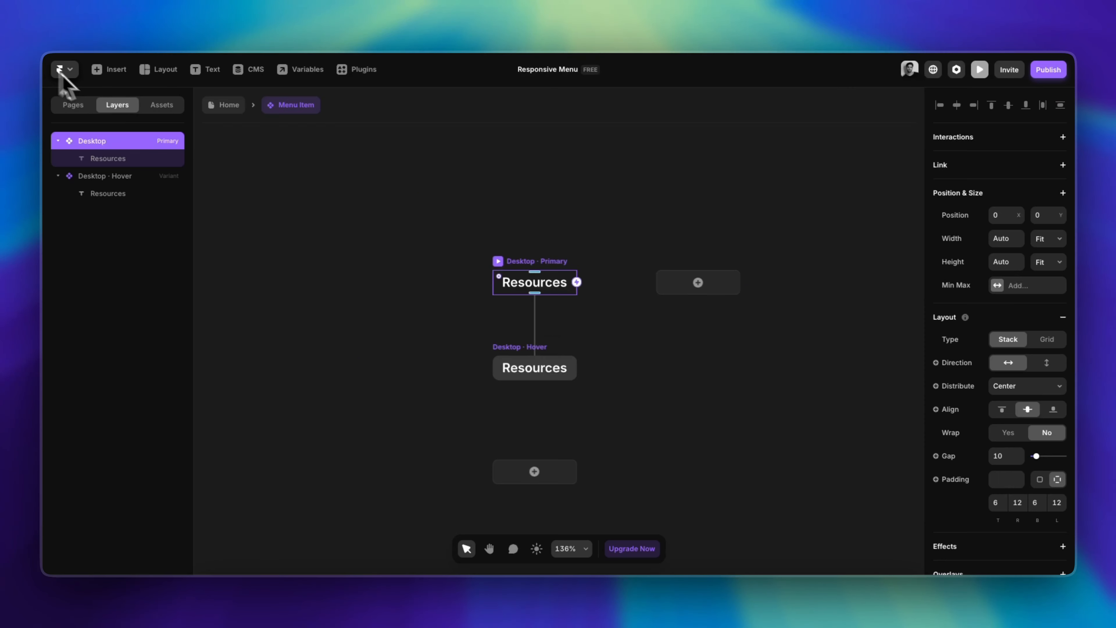
pyautogui.click(369, 217)
pyautogui.scroll(3, 443, 373)
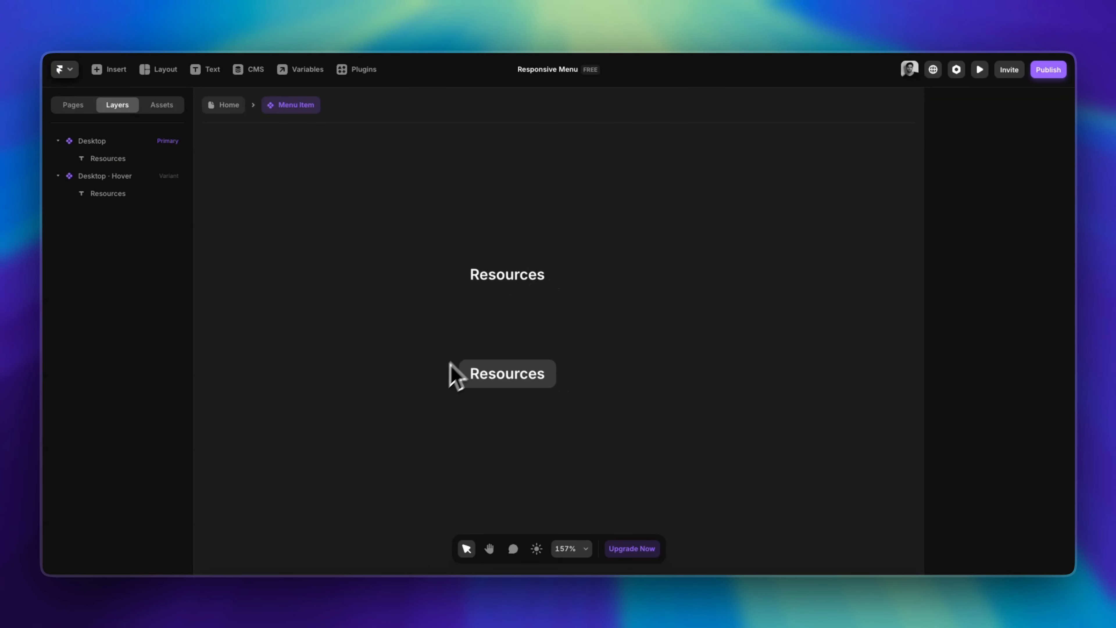
pyautogui.click(511, 277)
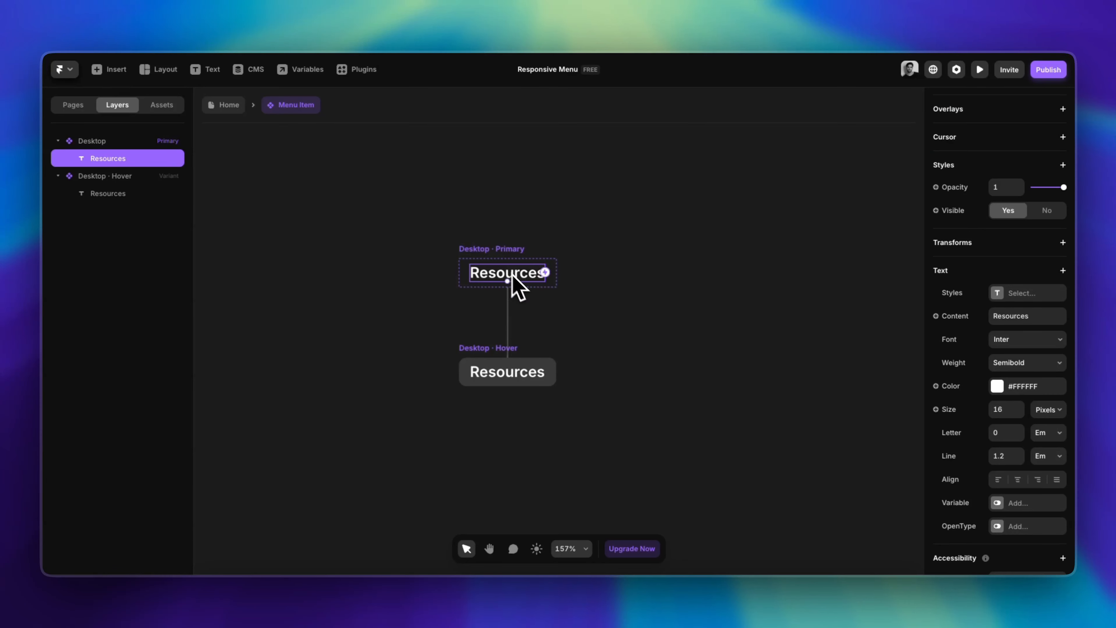
pyautogui.click(501, 257)
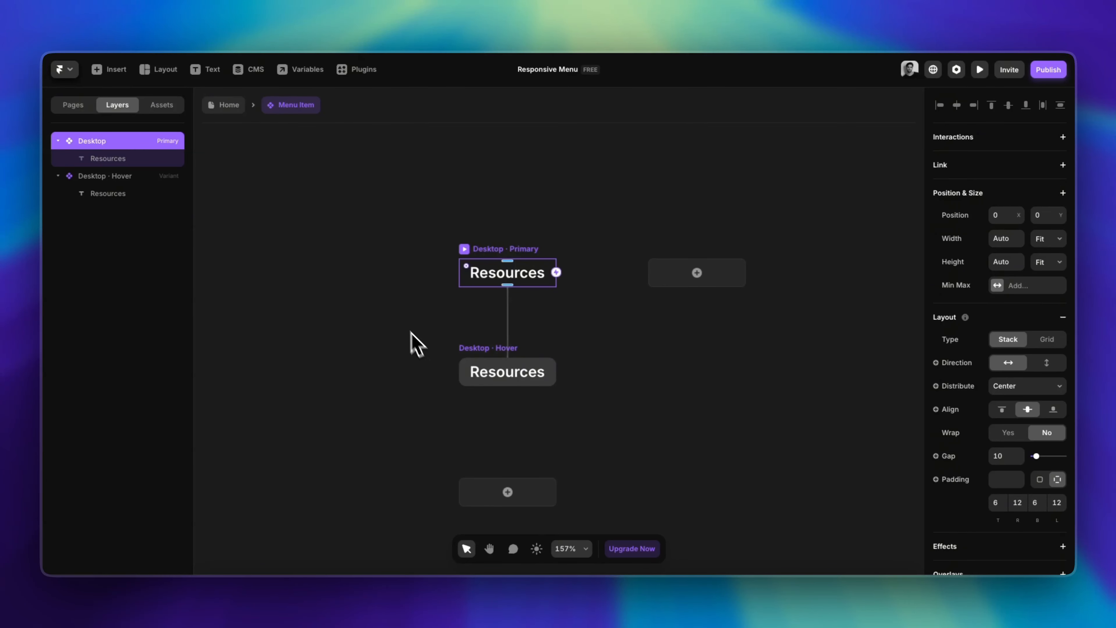
pyautogui.click(415, 343)
pyautogui.scroll(-3, 415, 343)
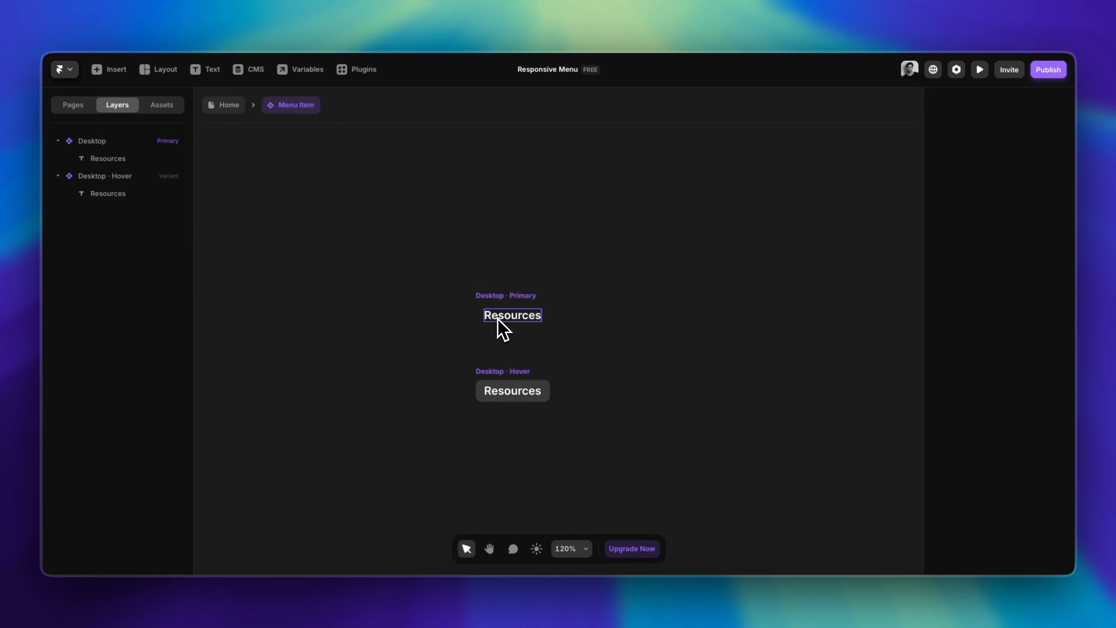
# Create a variable named "Button text" for the content of the primary variant's Resources text
pyautogui.click(499, 319)
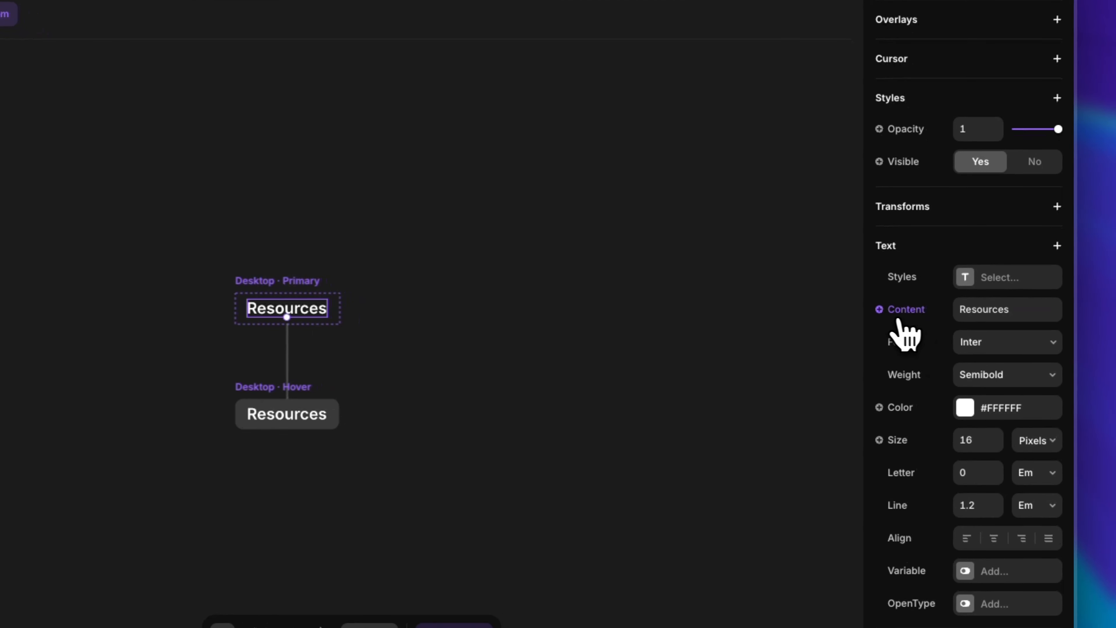
pyautogui.click(879, 310)
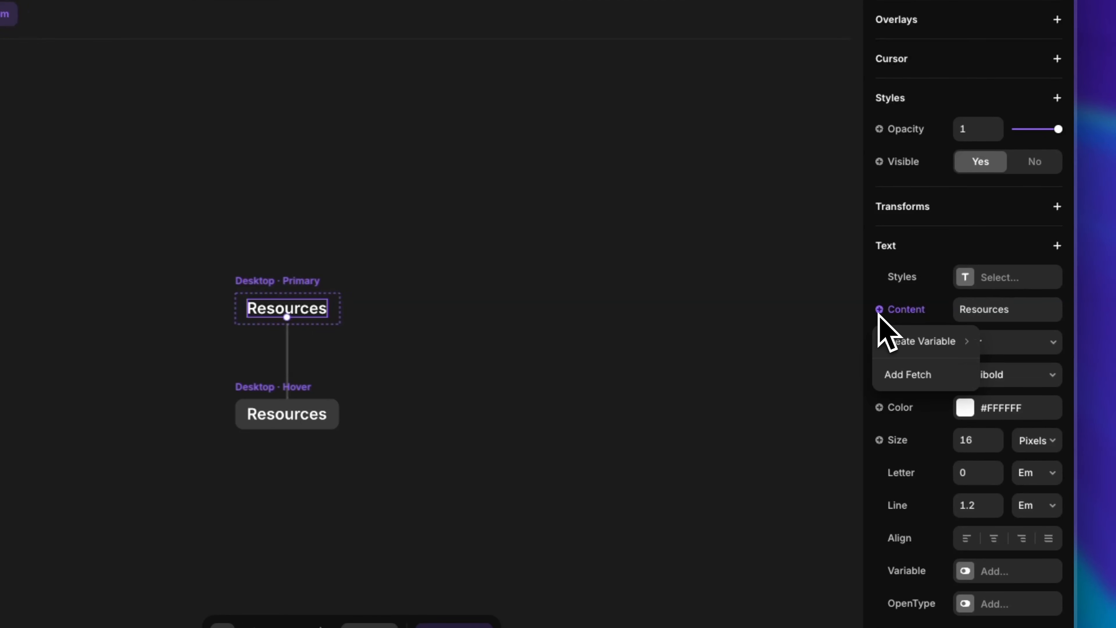
pyautogui.moveTo(905, 342)
pyautogui.click(826, 343)
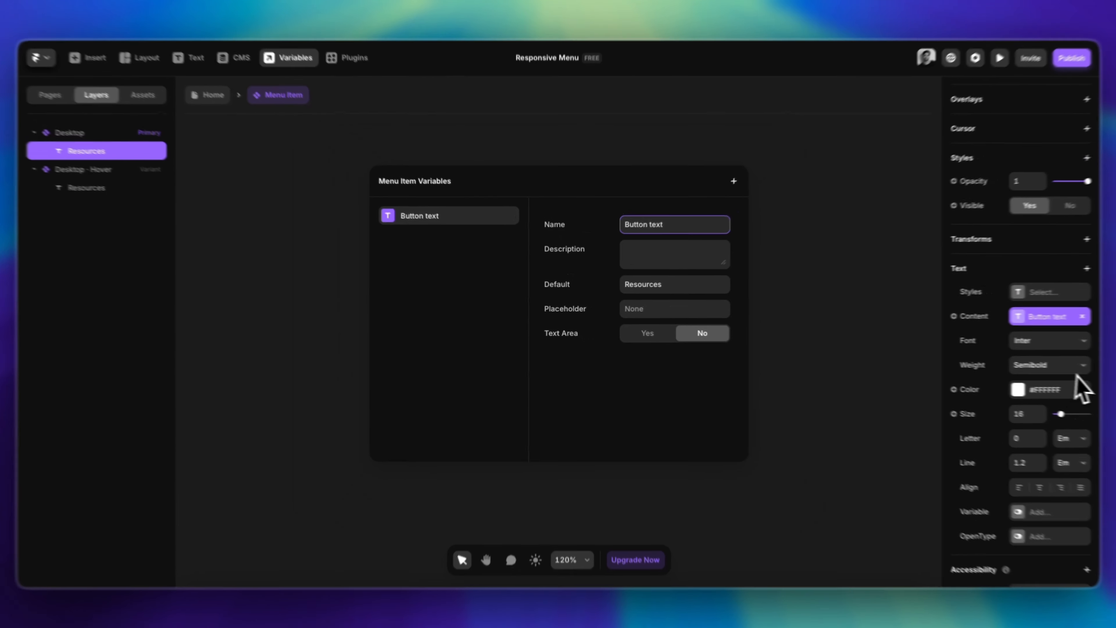
pyautogui.click(1039, 400)
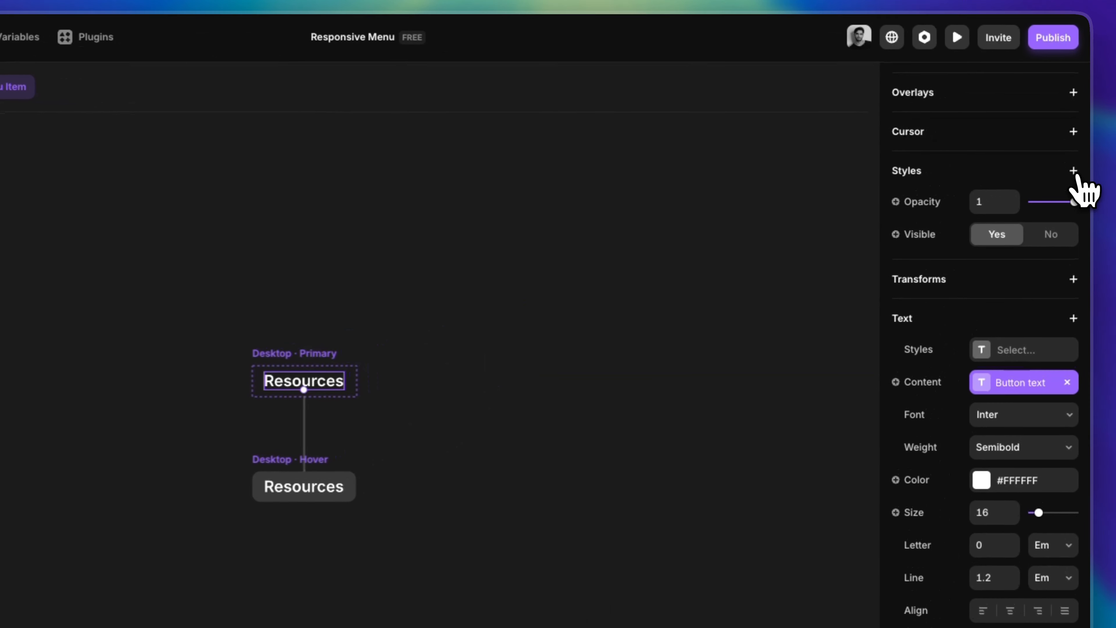
# Add the User Select style set to None to the Resources text and preview the component
pyautogui.click(1073, 171)
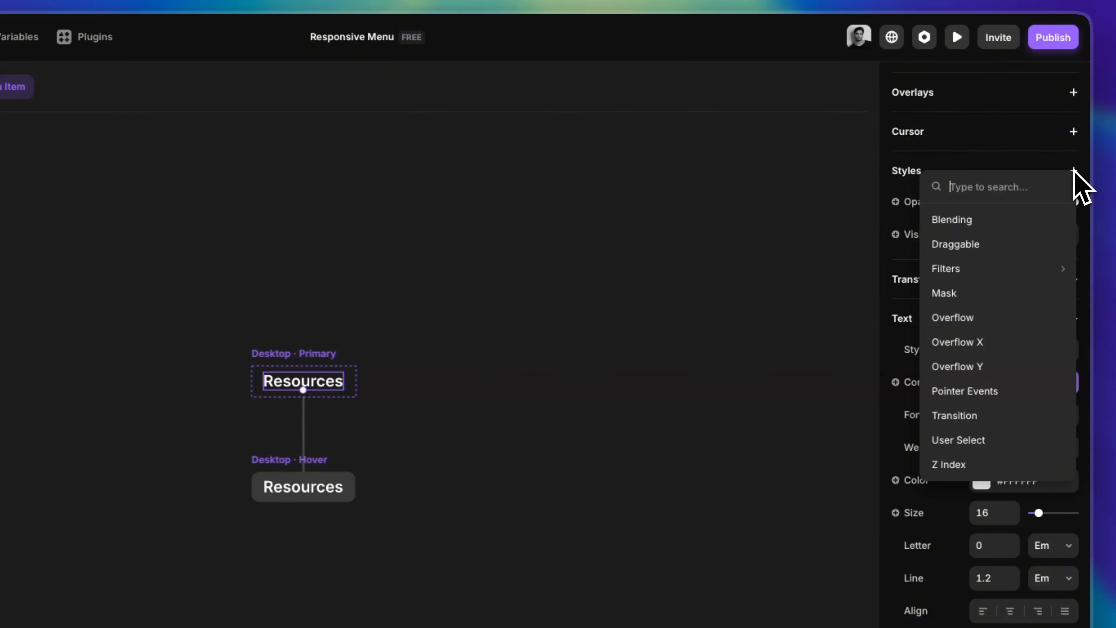
pyautogui.click(983, 440)
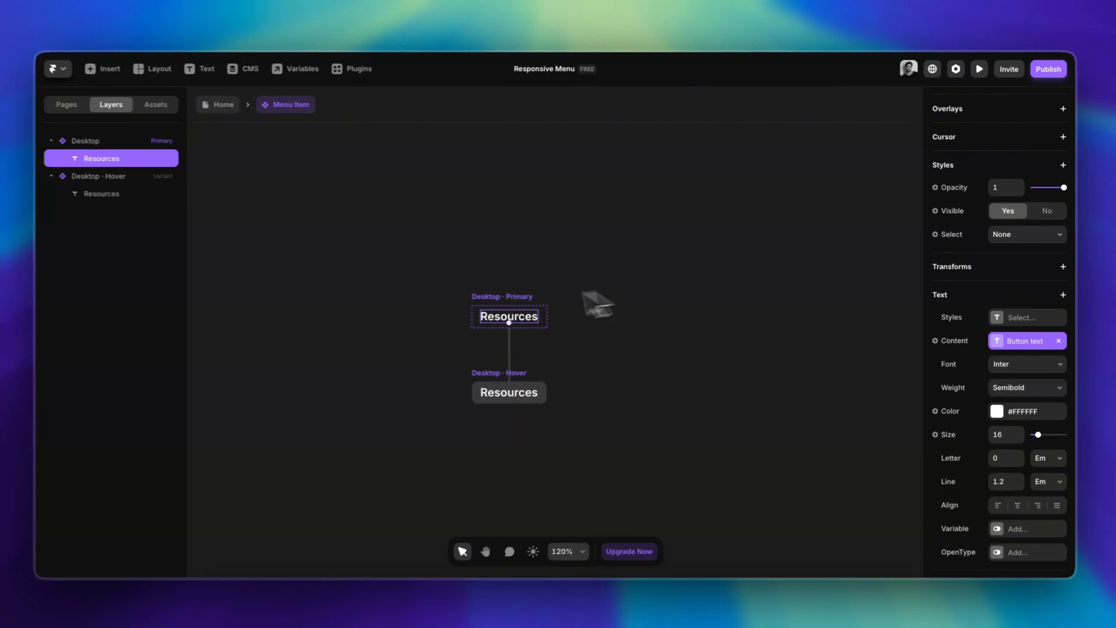
pyautogui.click(282, 356)
pyautogui.press('super+p')
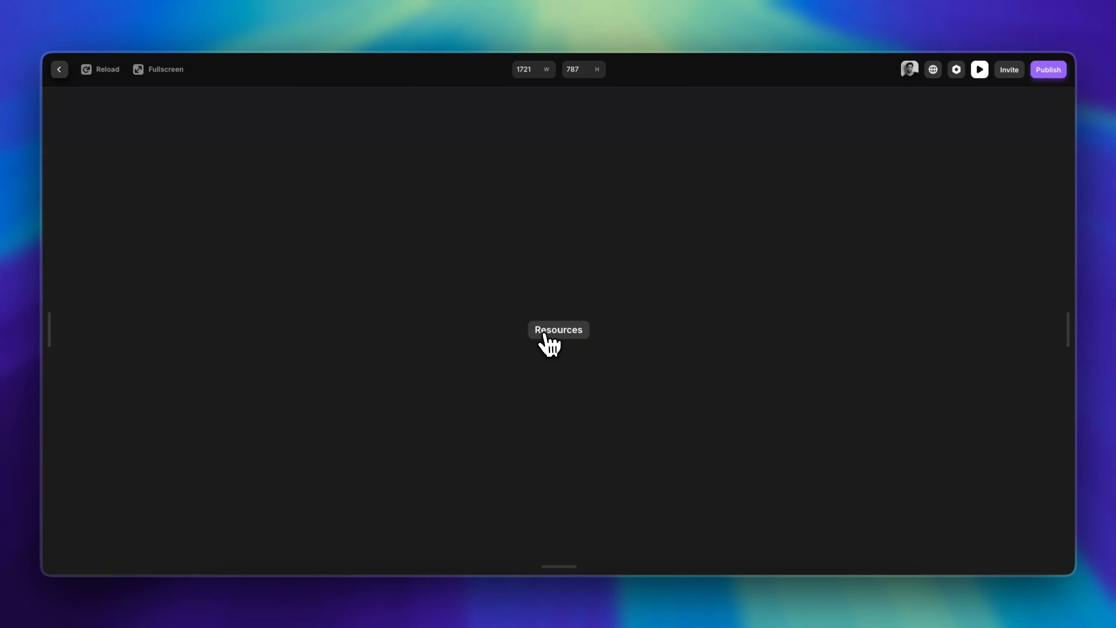
# Exit the preview, add a link to the Desktop primary variant and create a variable for its Link To target
pyautogui.click(60, 70)
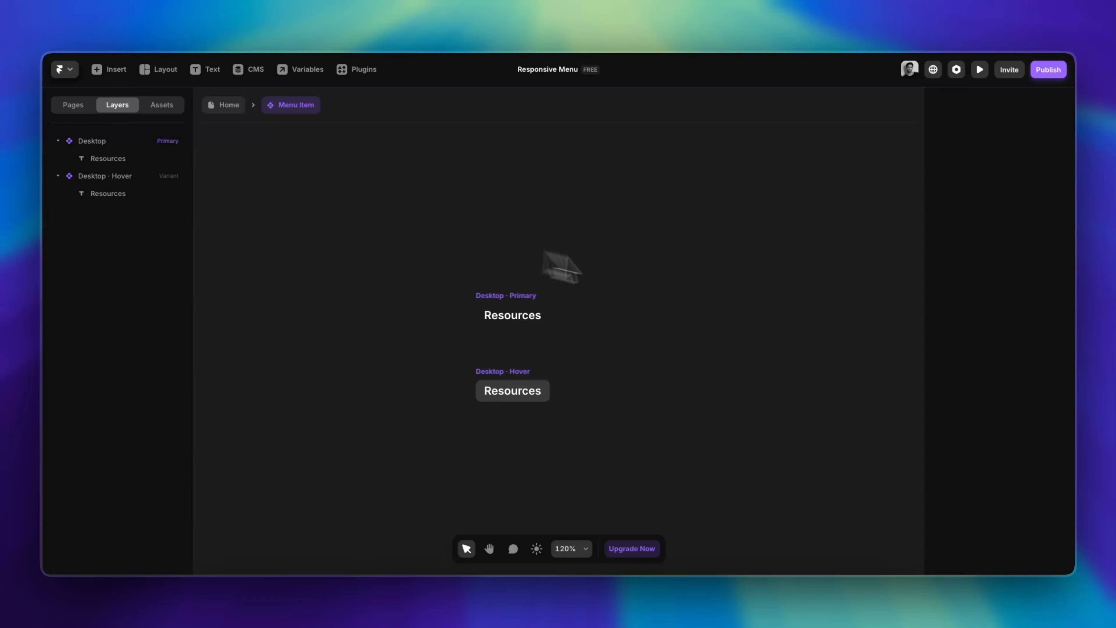
pyautogui.click(502, 299)
pyautogui.scroll(5, 544, 350)
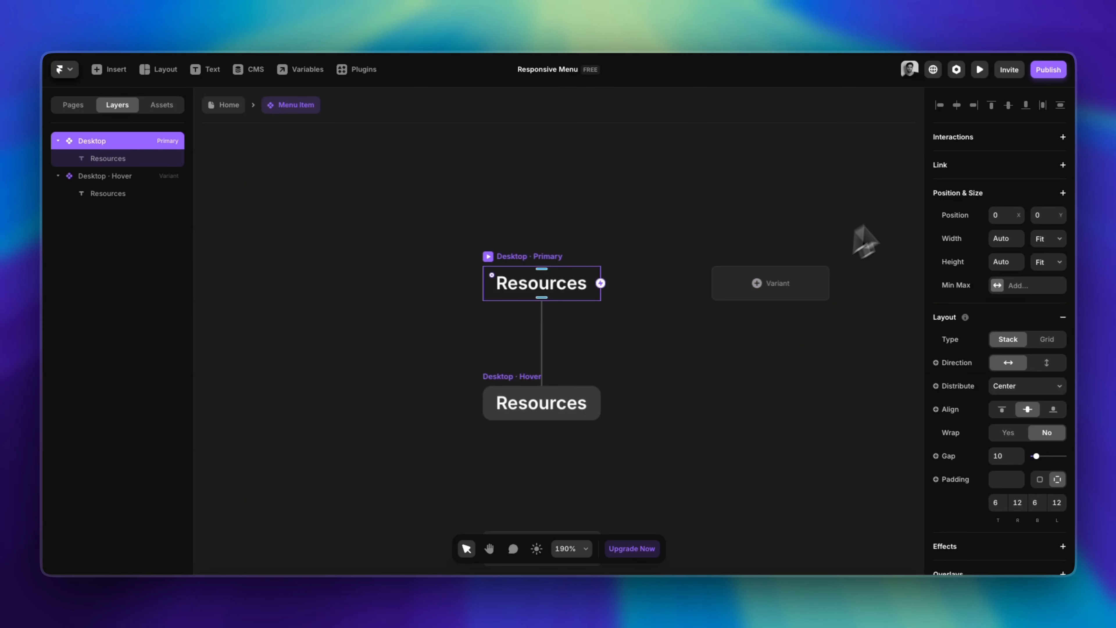
pyautogui.click(1062, 165)
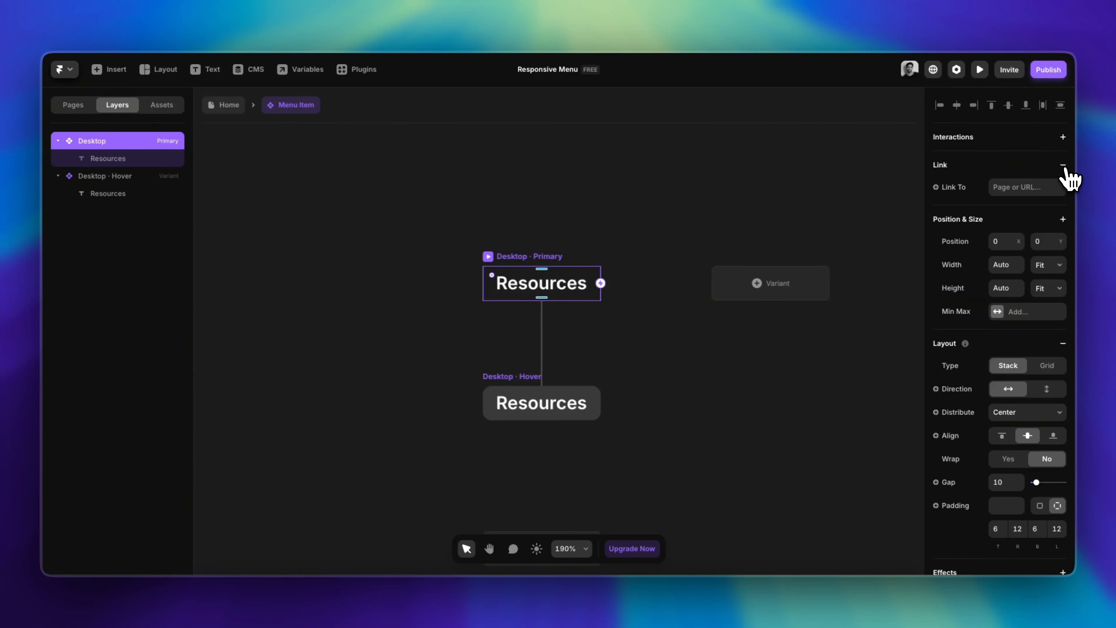
pyautogui.click(959, 189)
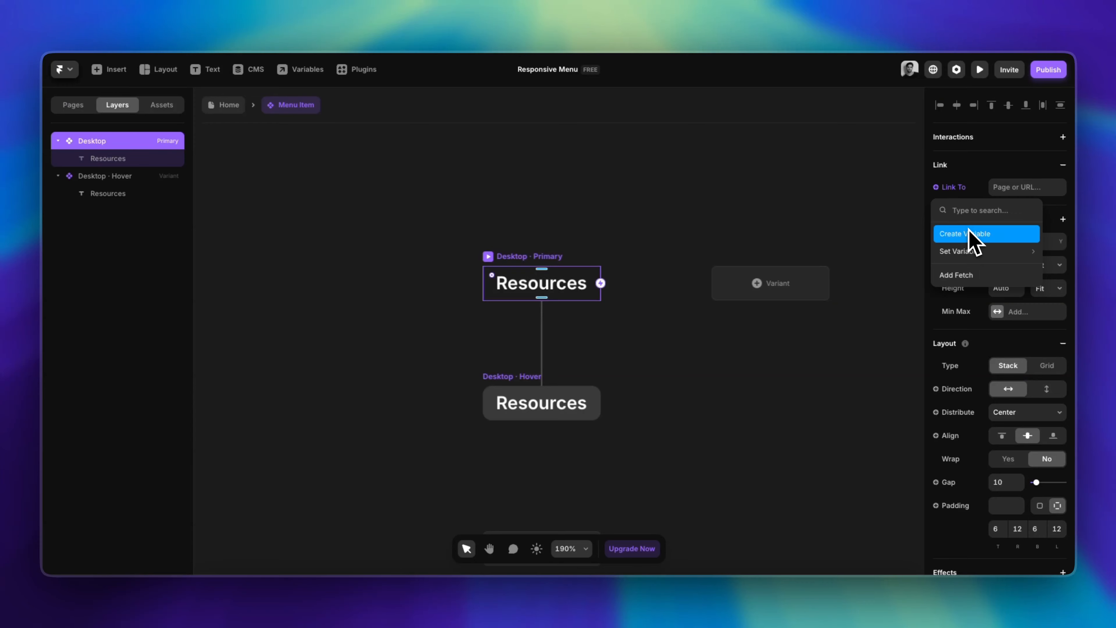
pyautogui.click(969, 240)
pyautogui.click(563, 211)
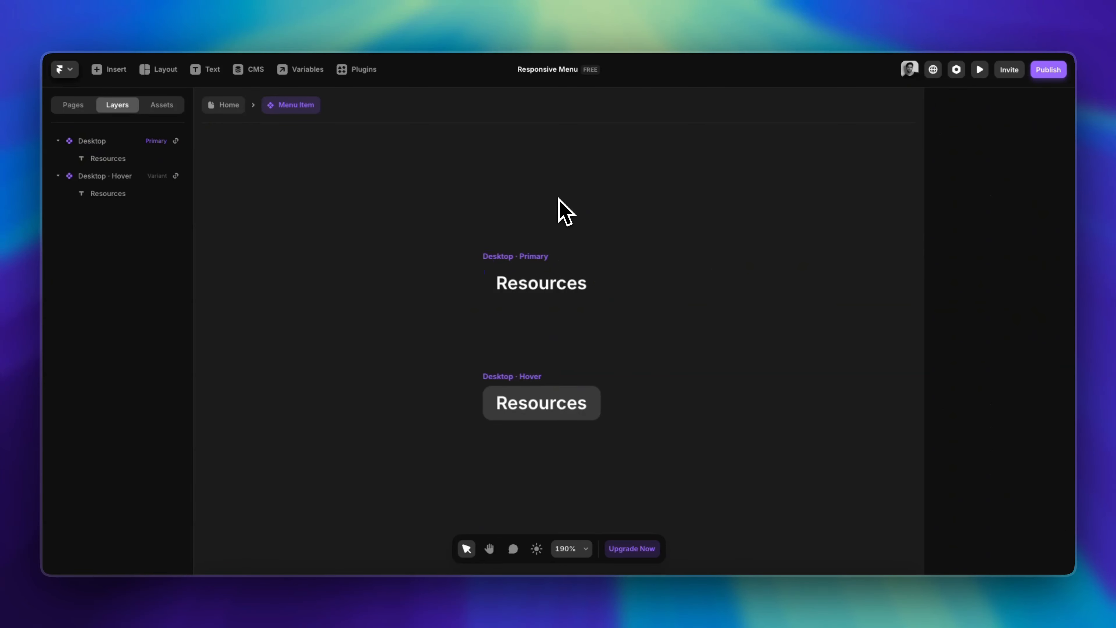
# Go back to the Home page and duplicate the header's Menu Item four times
pyautogui.click(235, 112)
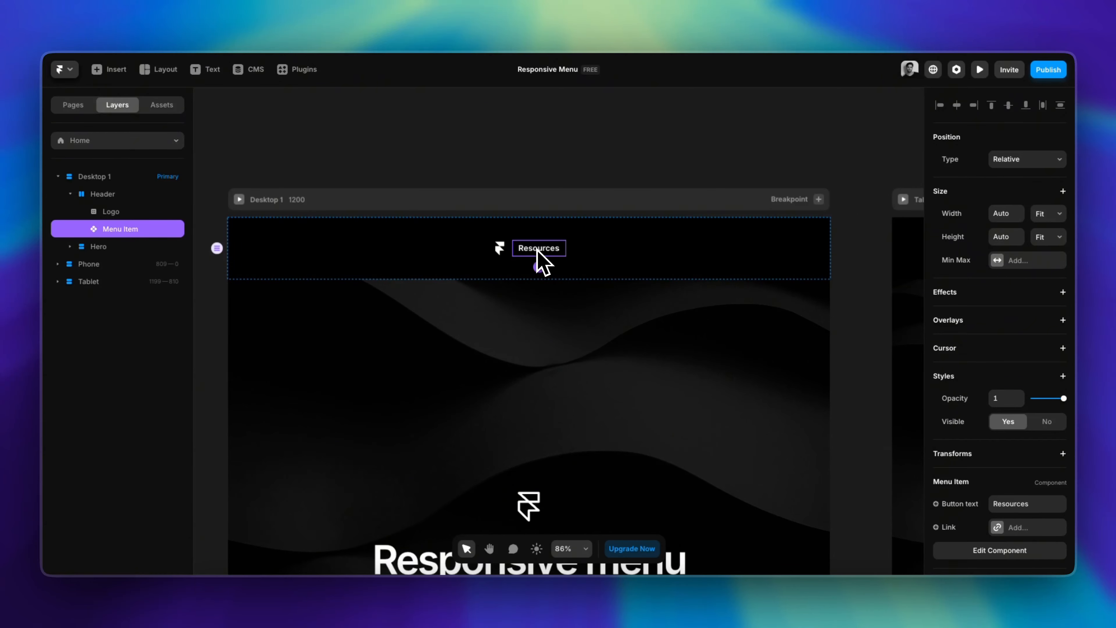
pyautogui.press('super+d')
pyautogui.press('super+d')
pyautogui.press('super+d')
pyautogui.press('super+d')
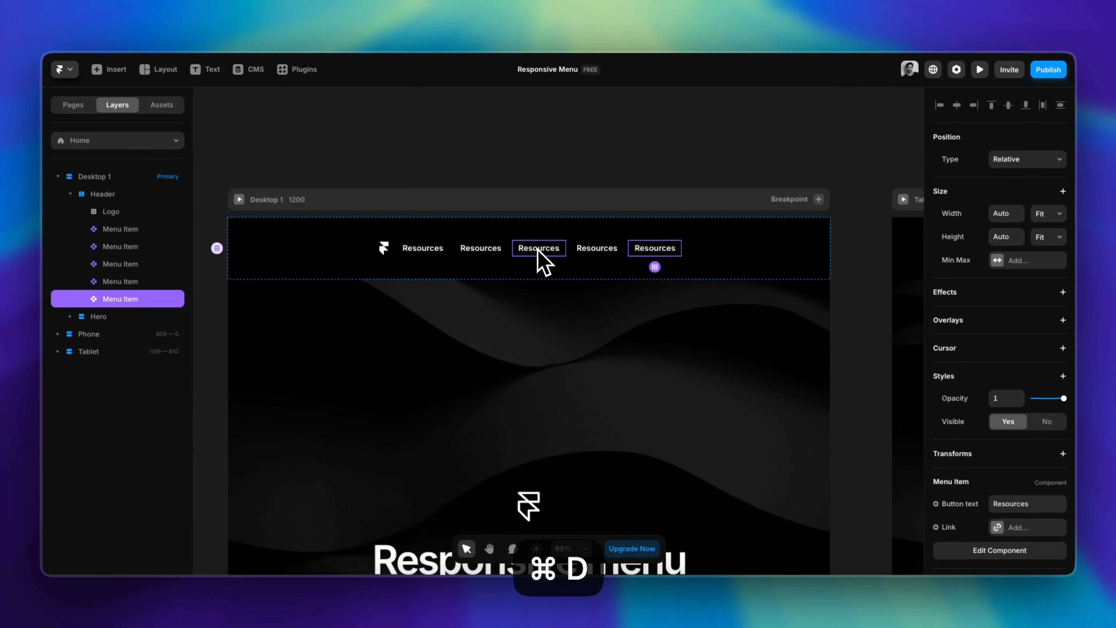
# Set the second header menu item's button text to "Integrations"
pyautogui.click(480, 254)
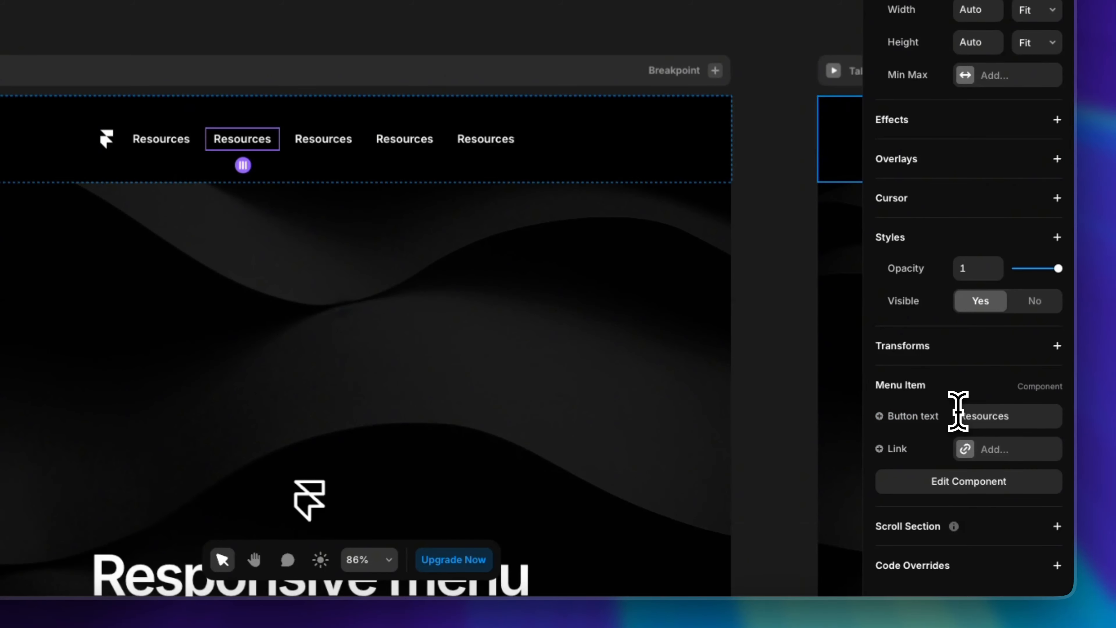
pyautogui.click(995, 415)
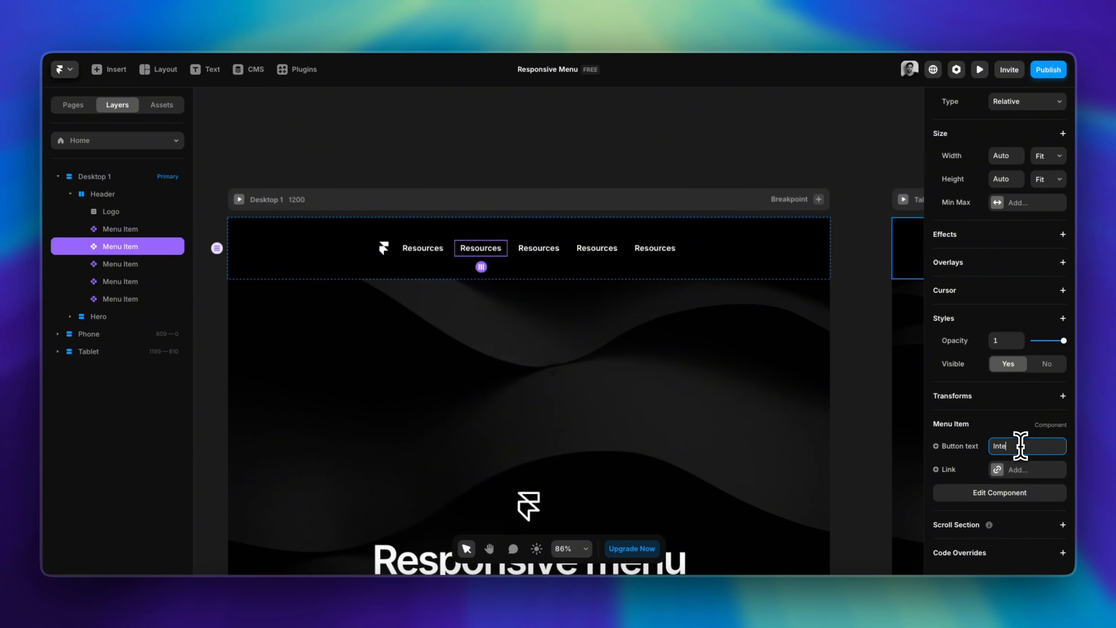
pyautogui.write('Integrations')
pyautogui.press('Return')
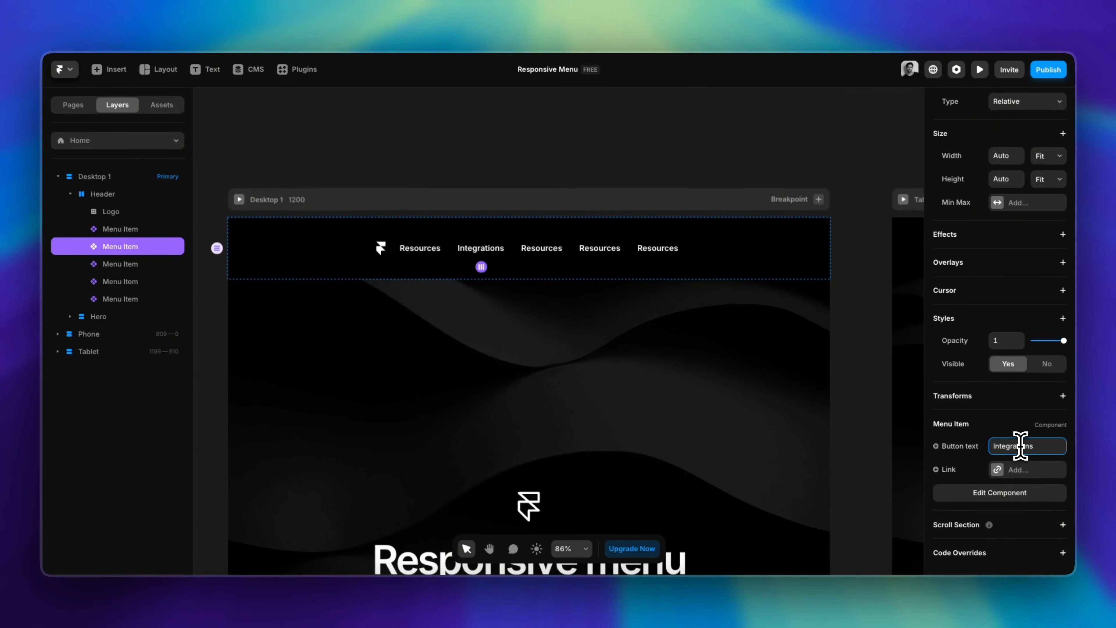
# Set the button text of the third, fourth and fifth menu items to "Support", "Pricing" and "Contact"
pyautogui.click(545, 250)
pyautogui.click(1020, 501)
pyautogui.write('Support')
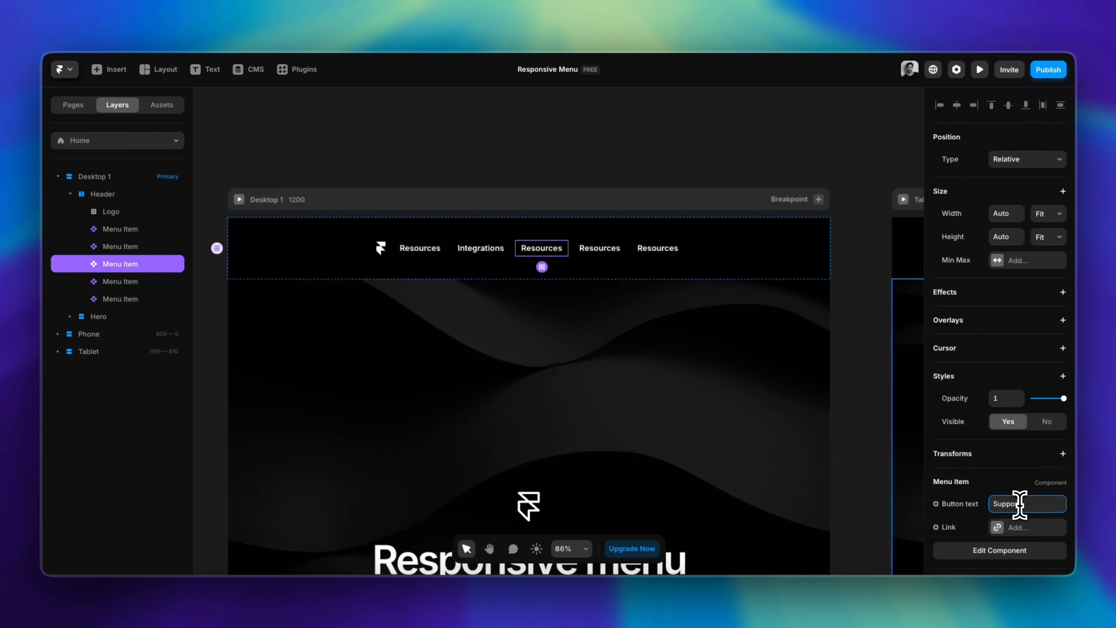
pyautogui.press('Tab')
pyautogui.write('Pricing')
pyautogui.click(643, 250)
pyautogui.click(1019, 502)
pyautogui.write('Contact')
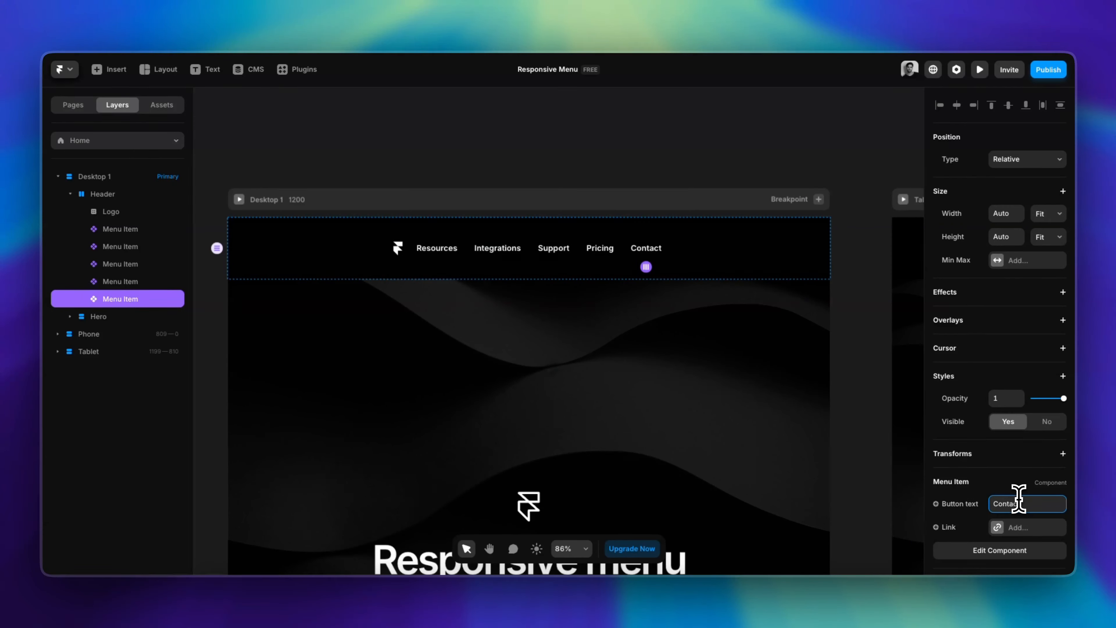
pyautogui.click(611, 187)
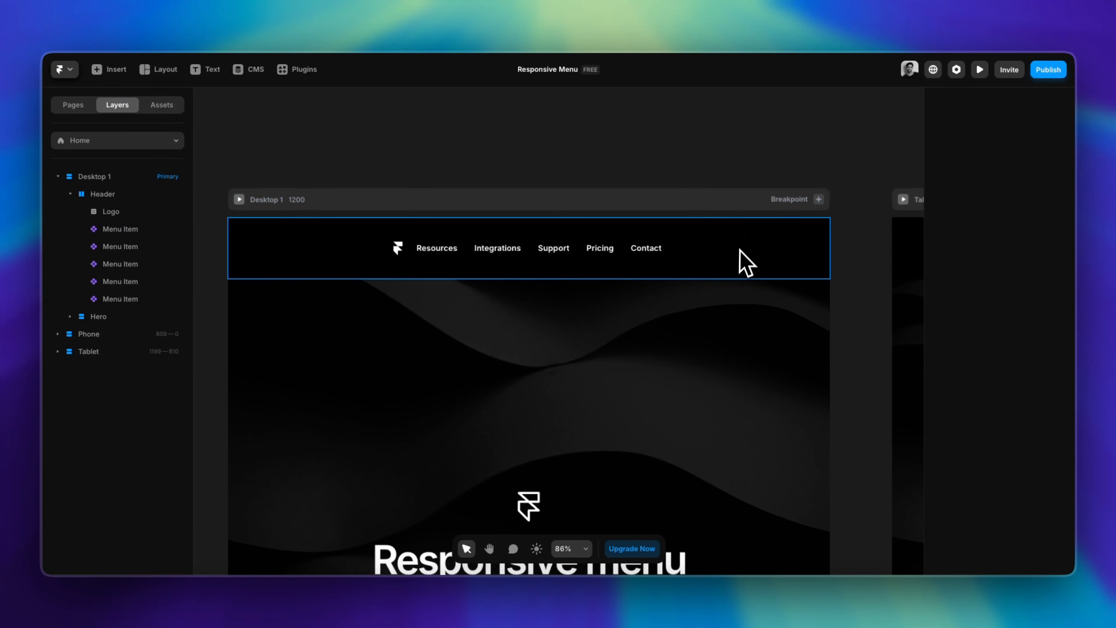
# Add a "Sign up" text layer to the Desktop header after the Contact menu item
pyautogui.scroll(-2, 722, 273)
pyautogui.click(685, 289)
pyautogui.scroll(5, 677, 287)
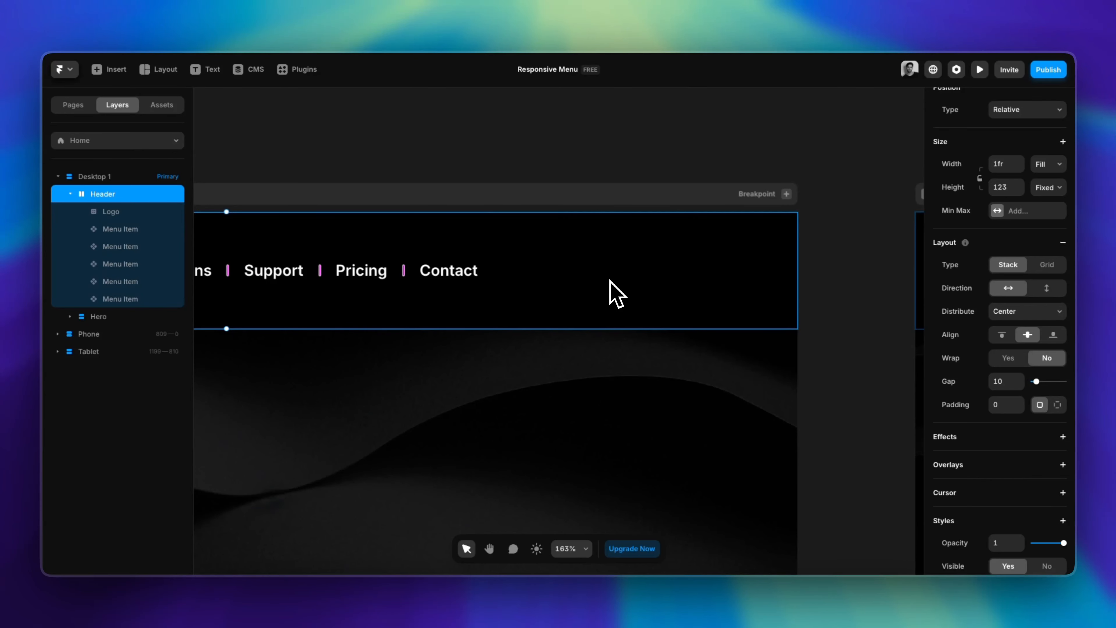
pyautogui.press('t')
pyautogui.click(574, 273)
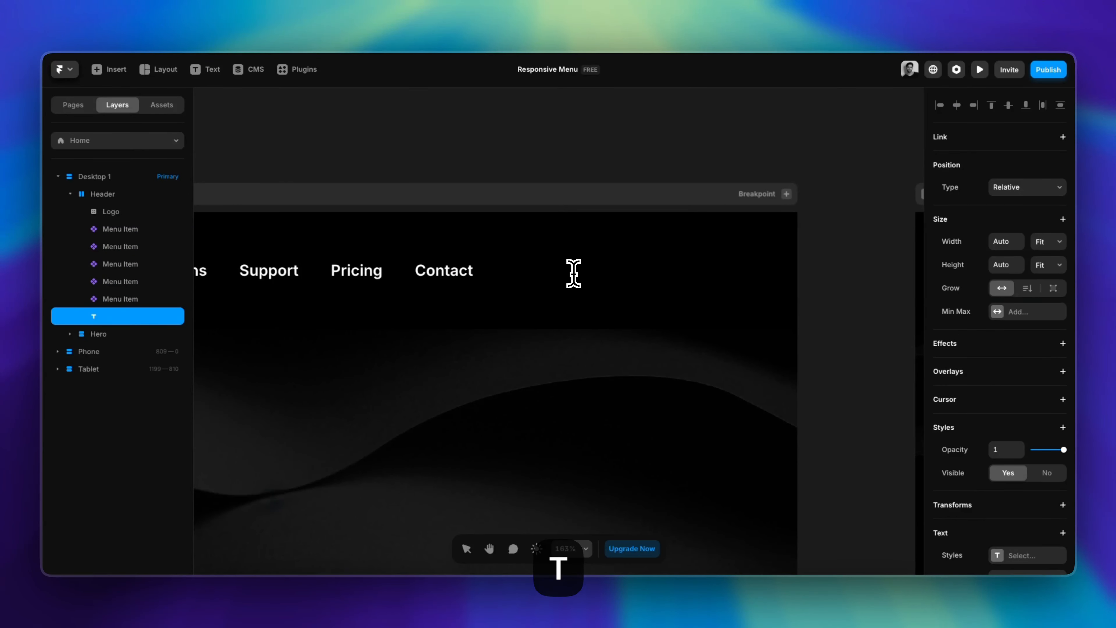
pyautogui.write('Sign up')
# Lower the color opacity of the header's Sign up text
pyautogui.hotkey('ctrl', 'a')
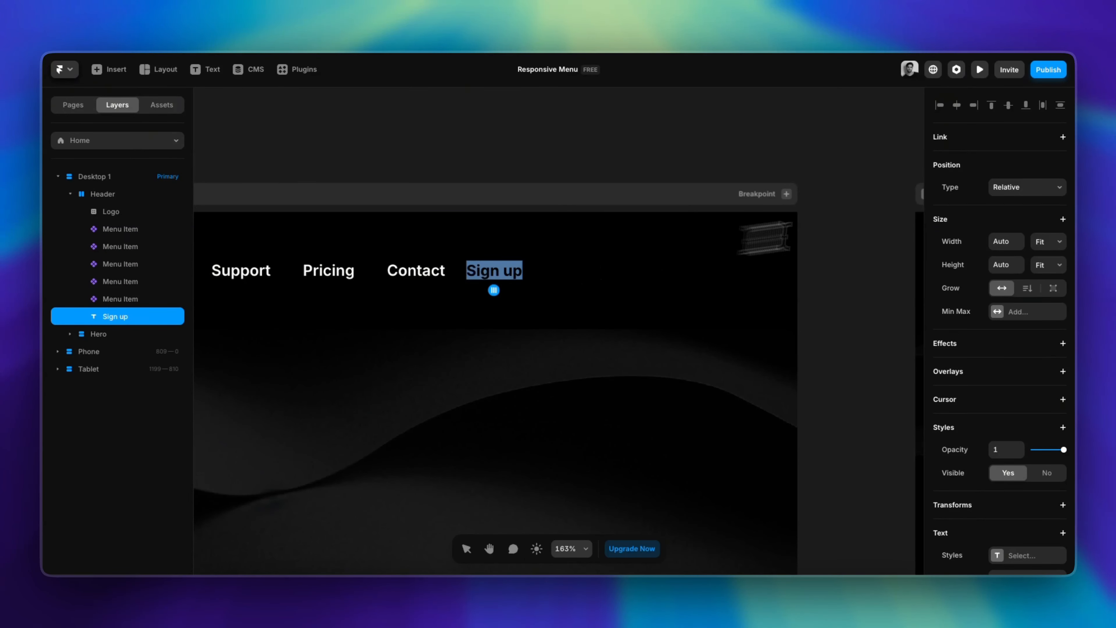
pyautogui.scroll(-6, 958, 275)
pyautogui.click(1004, 299)
pyautogui.moveTo(835, 374); pyautogui.dragTo(767, 369)
pyautogui.click(641, 148)
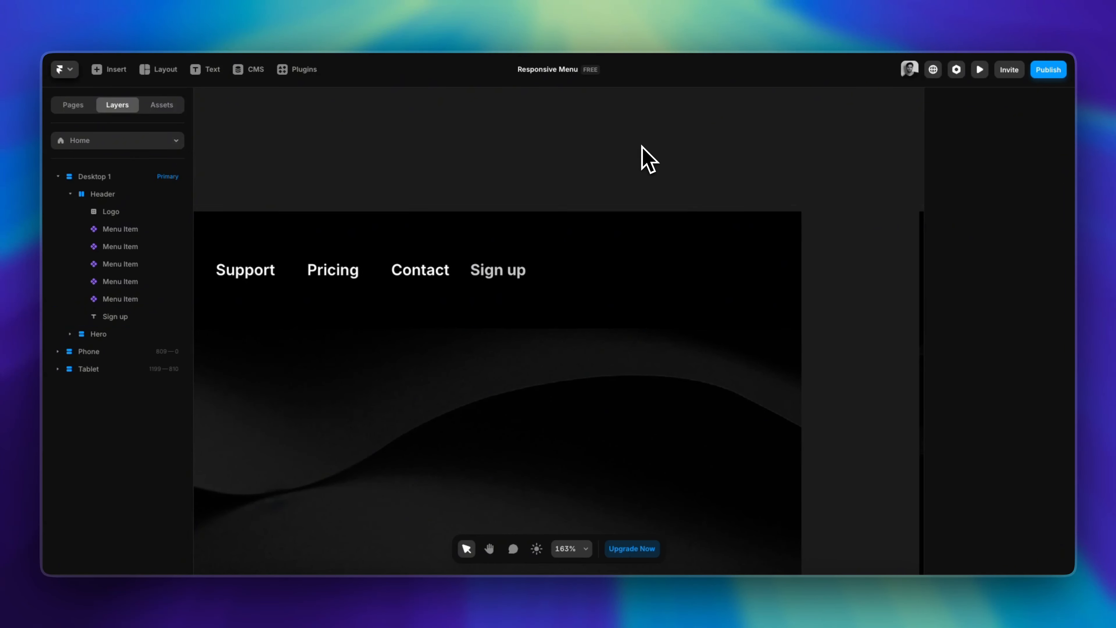
# Open the Menu Item component and set the primary variant's Resources text color to #FFFFFF at 75% opacity
pyautogui.doubleClick(543, 296)
pyautogui.click(480, 351)
pyautogui.scroll(3, 533, 421)
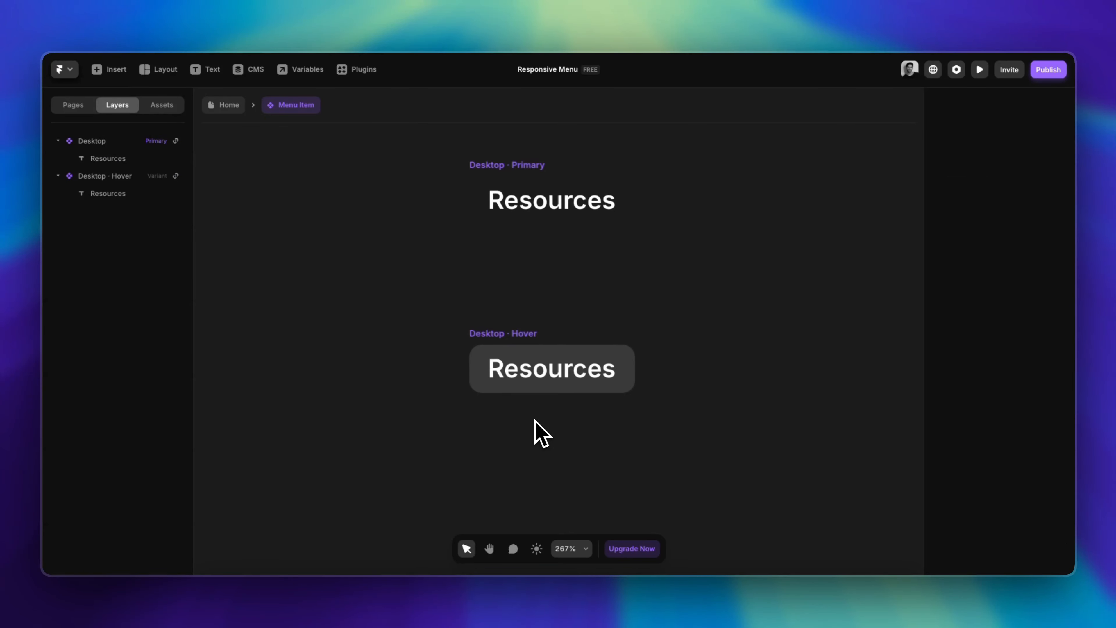
pyautogui.click(556, 226)
pyautogui.click(998, 408)
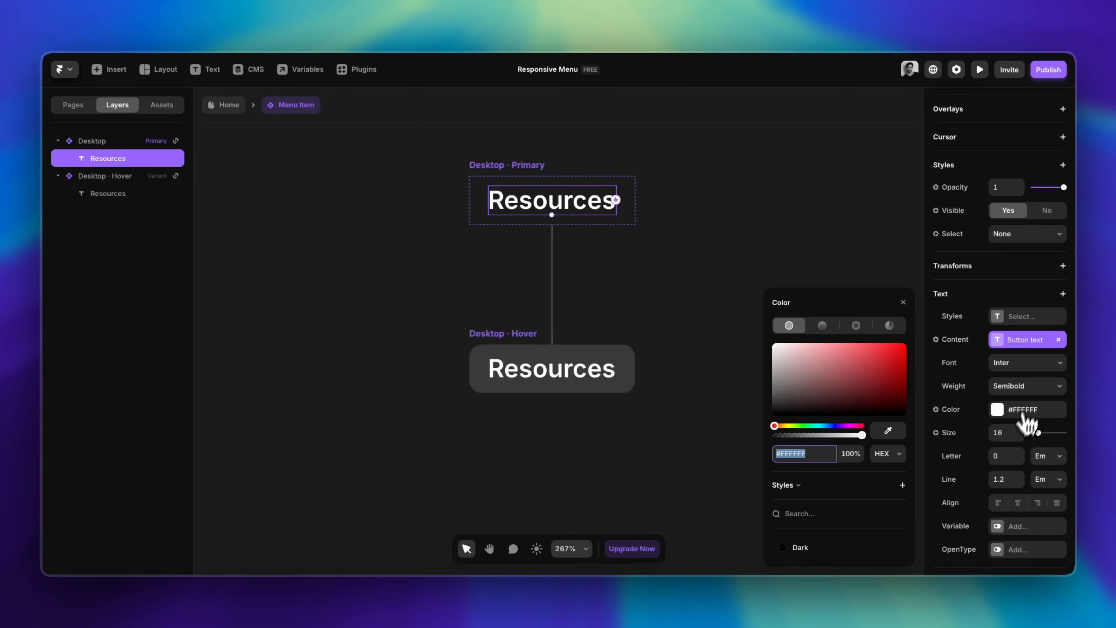
pyautogui.moveTo(862, 435); pyautogui.dragTo(840, 435)
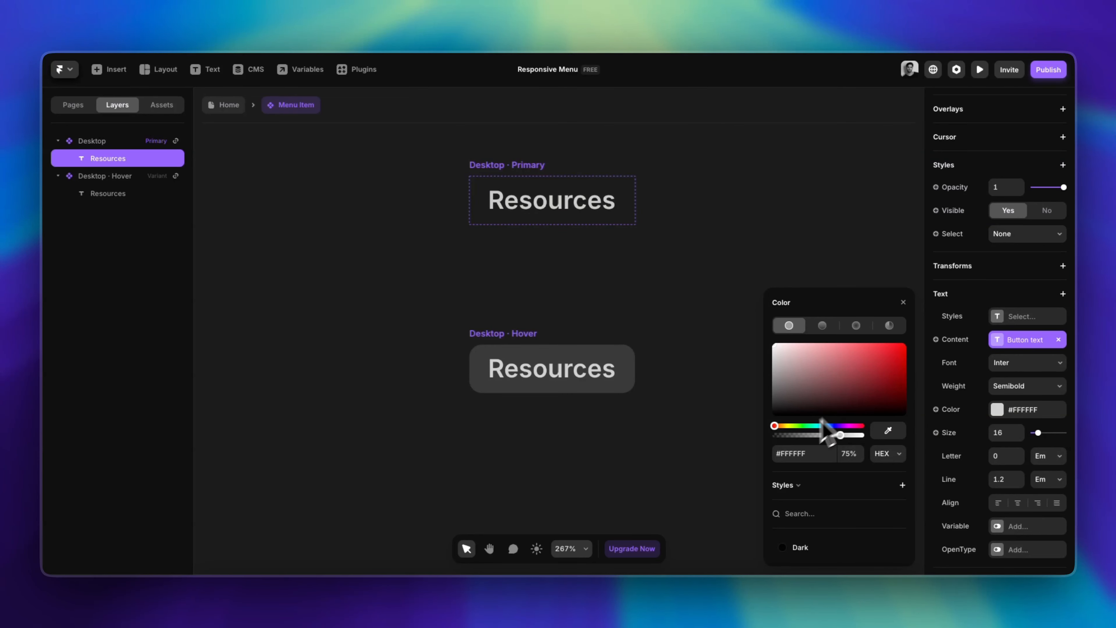
# Set the Desktop Hover variant's text color to 100% opacity and preview the component from its primary variant
pyautogui.click(569, 385)
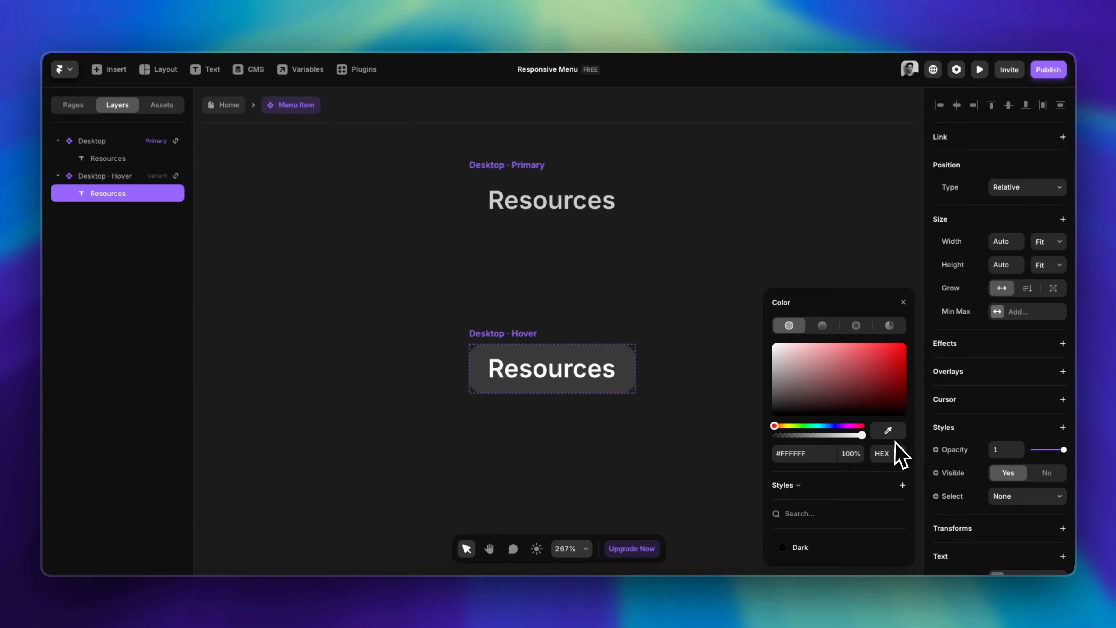
pyautogui.click(511, 165)
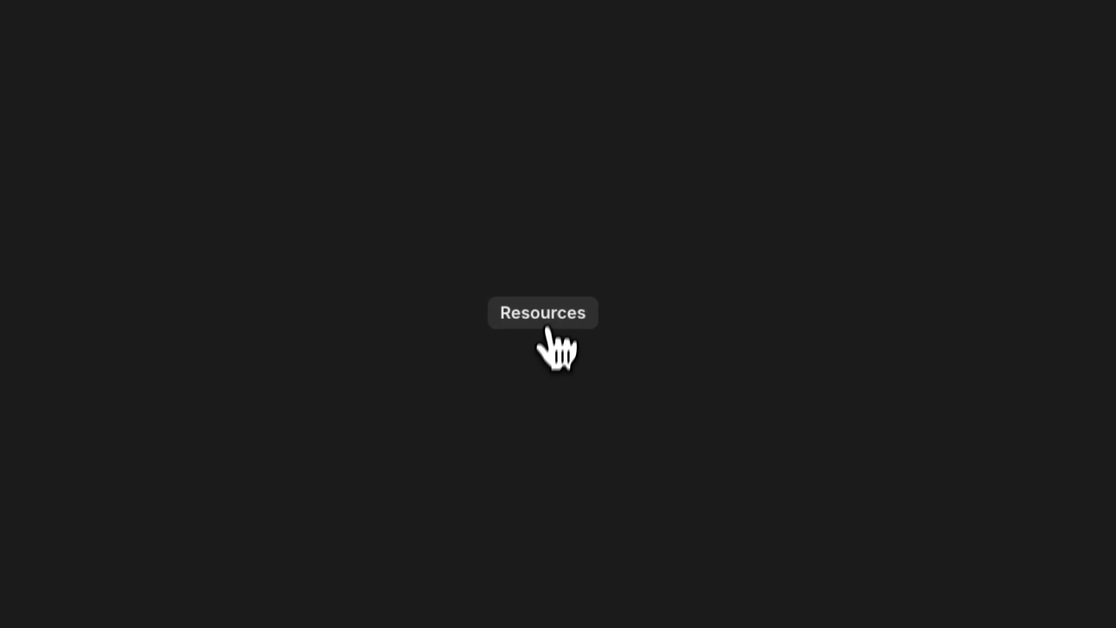
pyautogui.click(63, 78)
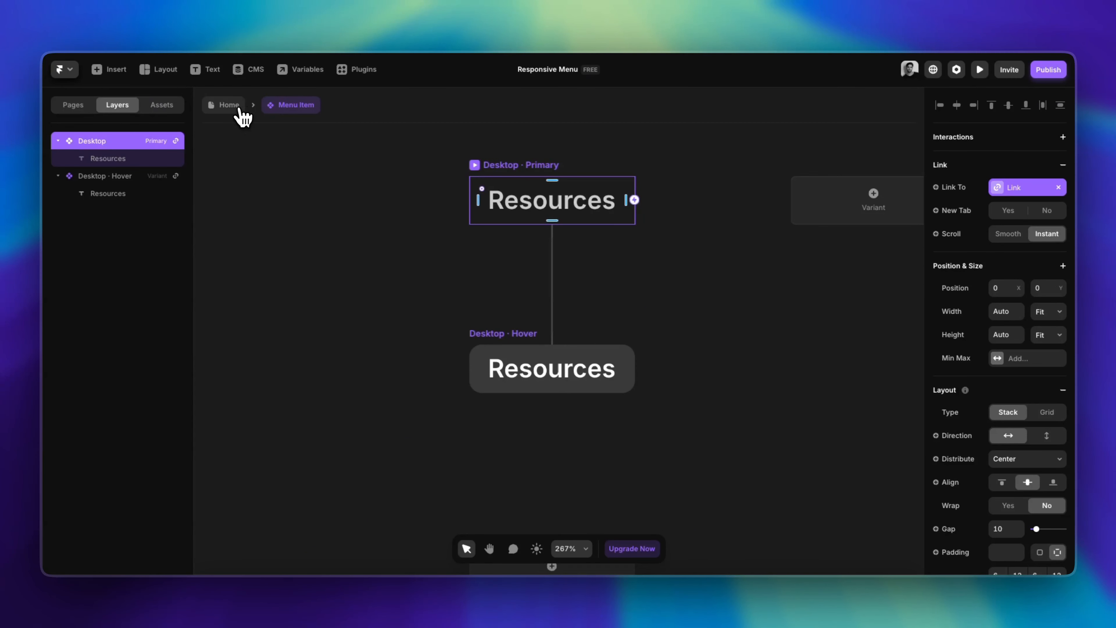
# Go back to the Home page and wrap the header's Sign up text in a stack with fit width
pyautogui.click(241, 115)
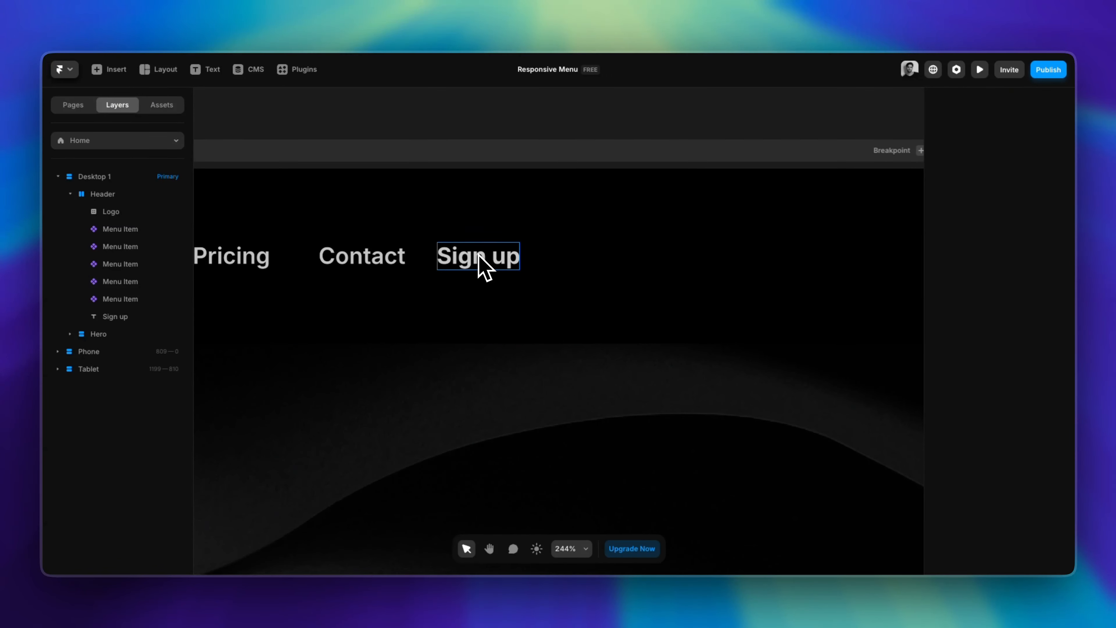
pyautogui.scroll(-5, 484, 266)
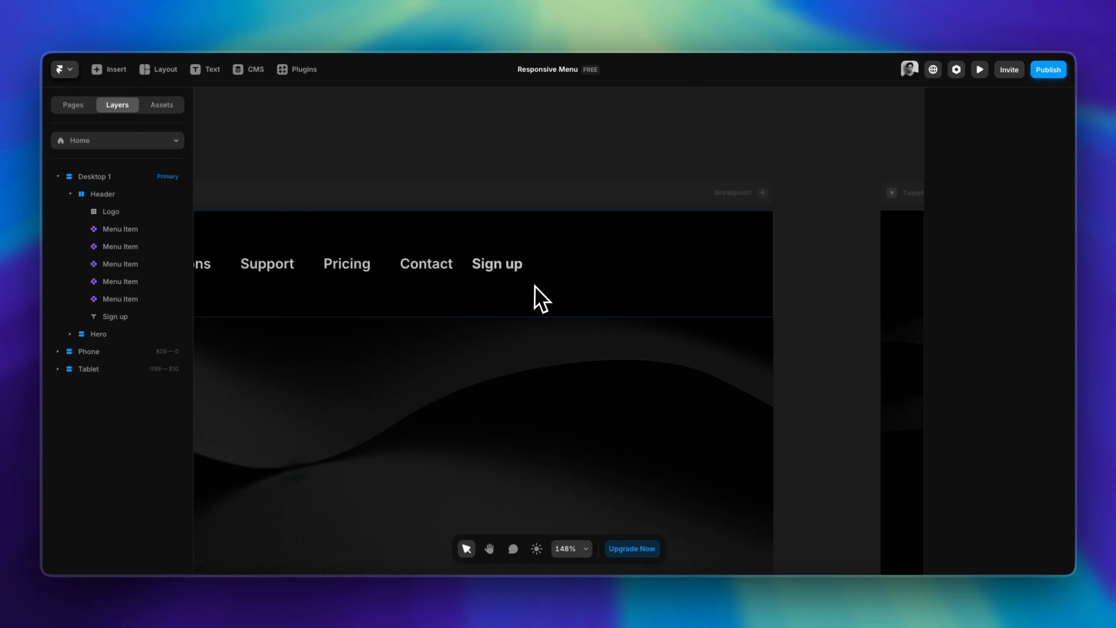
pyautogui.rightClick(504, 266)
pyautogui.click(575, 531)
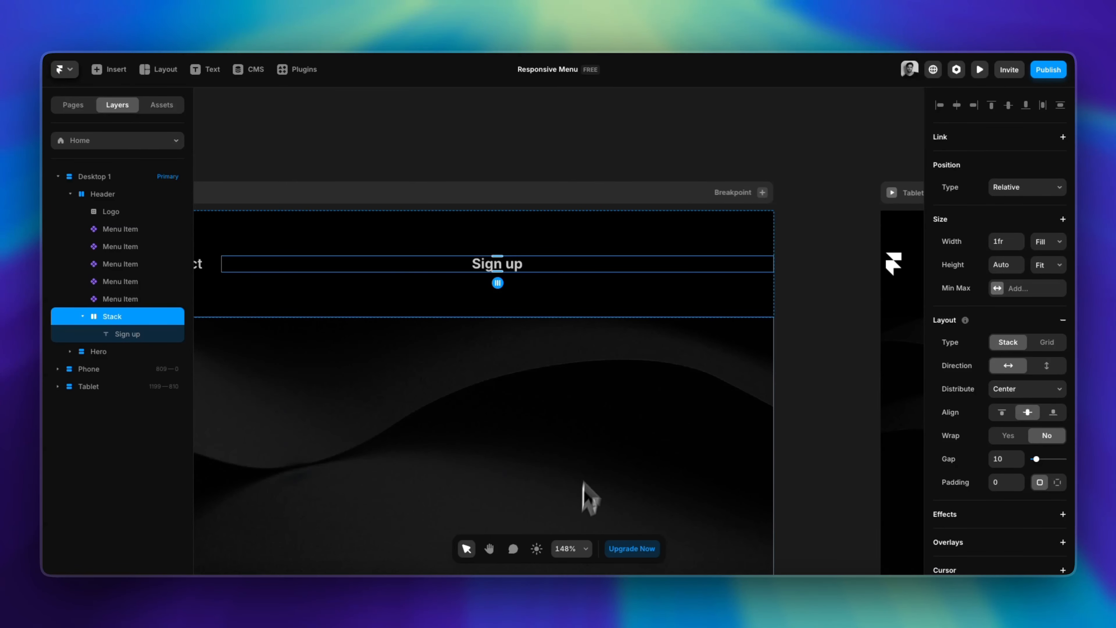
pyautogui.hotkey('shift', 'a')
# Set the Sign up stack's padding individually to 12 on top and bottom and 24 on right and left
pyautogui.scroll(6, 518, 279)
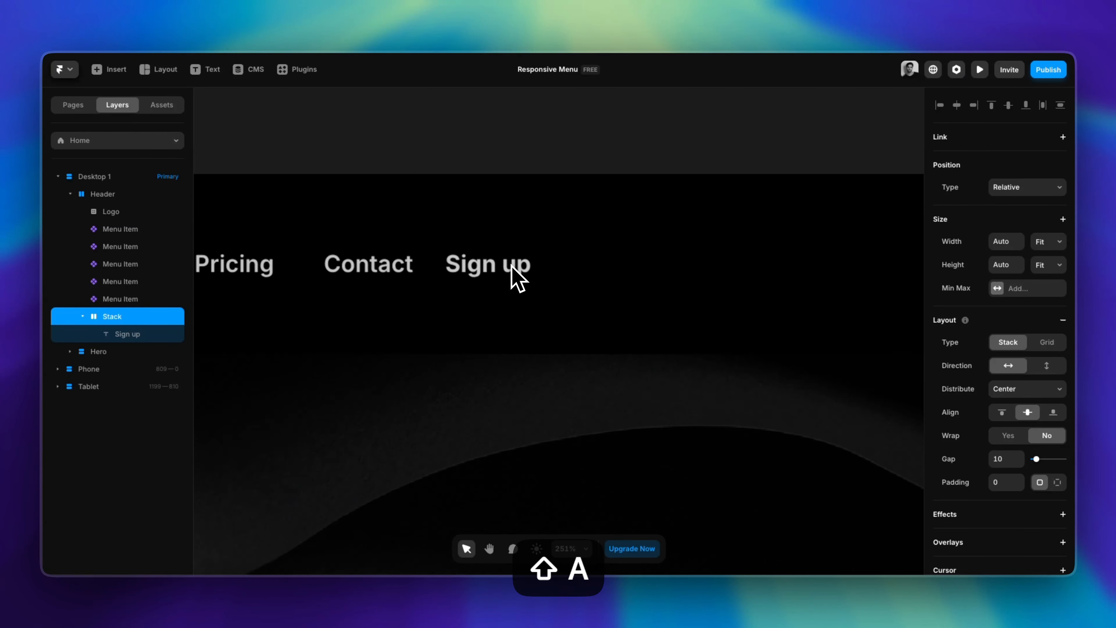
pyautogui.hscroll(-2, 549, 310)
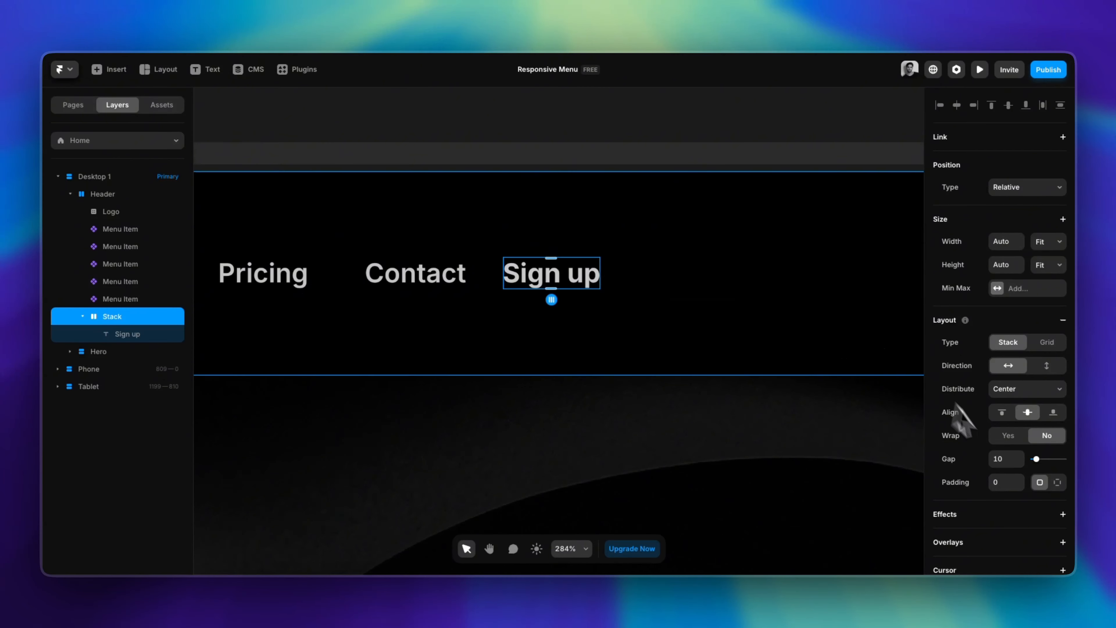
pyautogui.click(1058, 482)
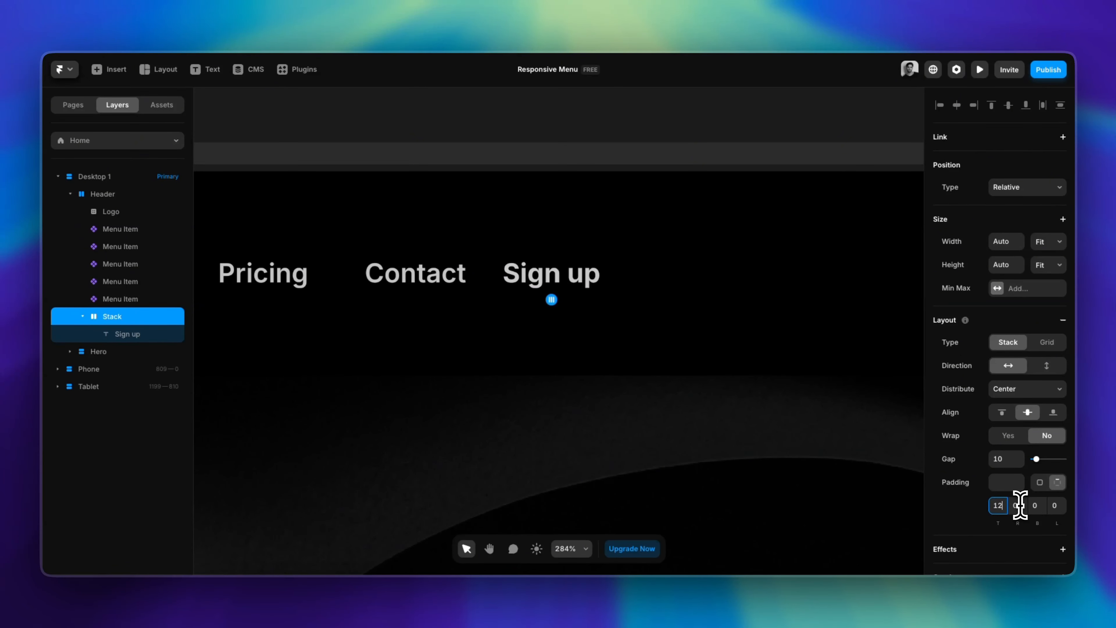
pyautogui.click(1037, 506)
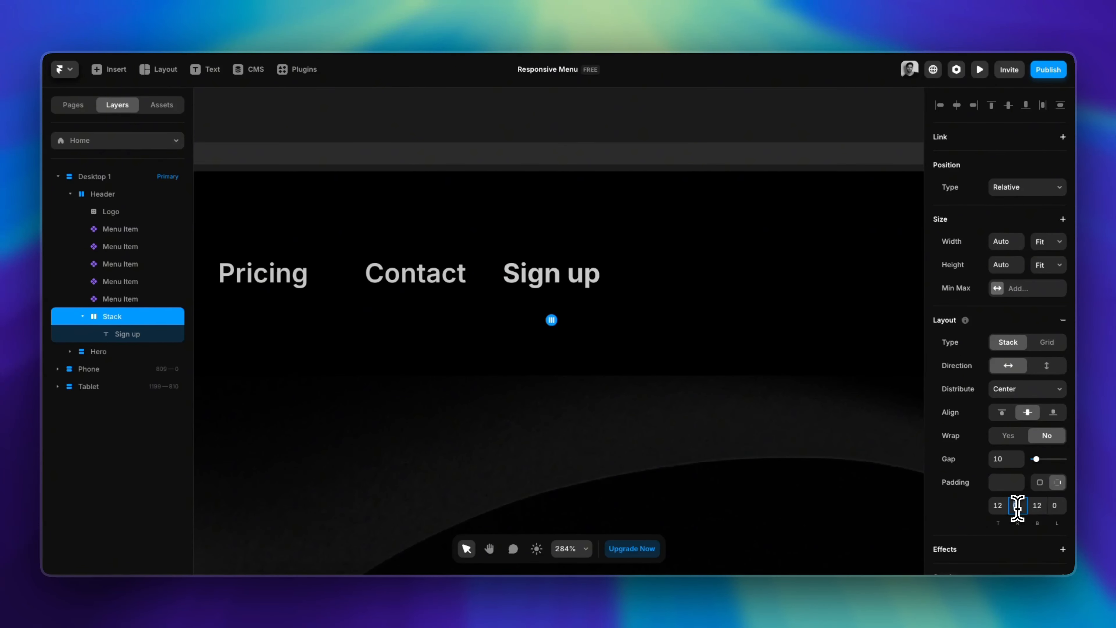
pyautogui.press('Return')
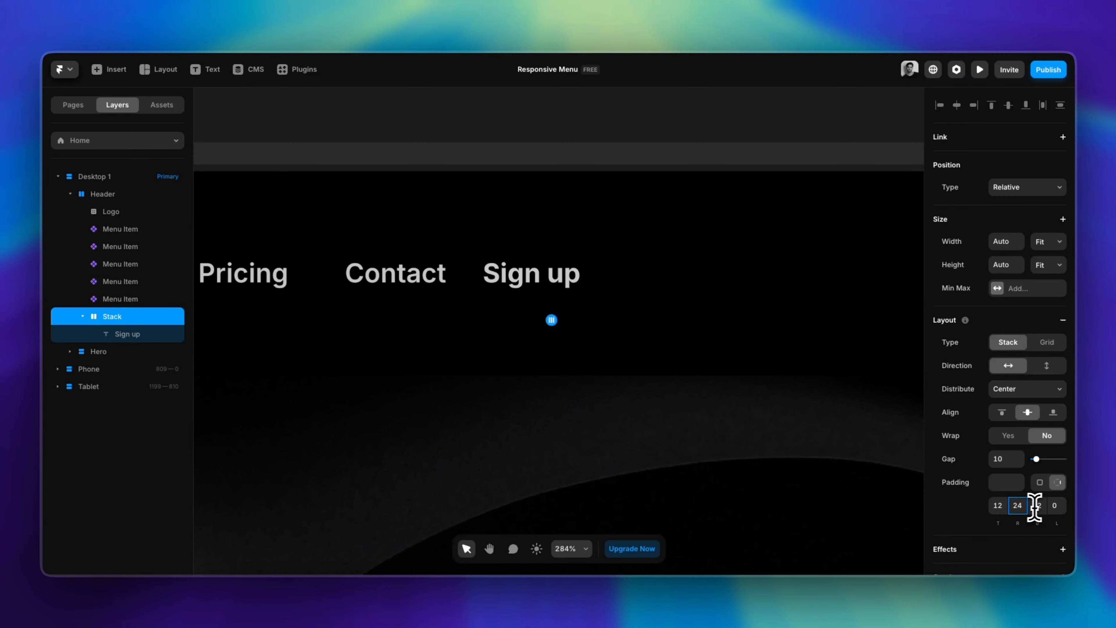
pyautogui.click(1054, 505)
pyautogui.write('24')
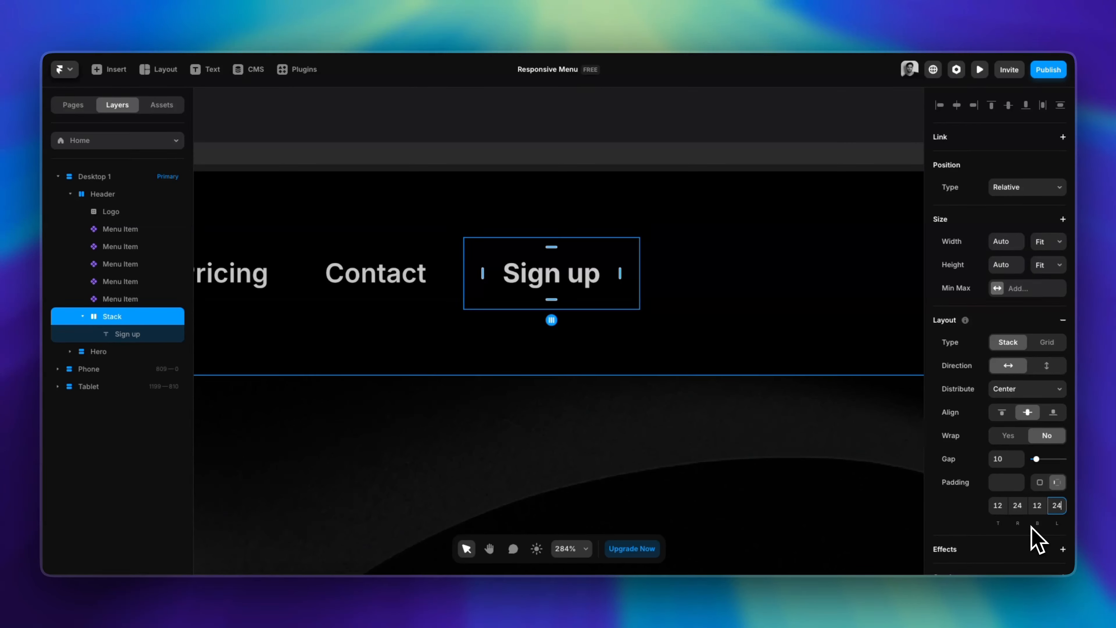
# Give the Sign up stack a #FFFFFF fill and a corner radius of 8
pyautogui.scroll(-5, 792, 419)
pyautogui.scroll(-8, 971, 378)
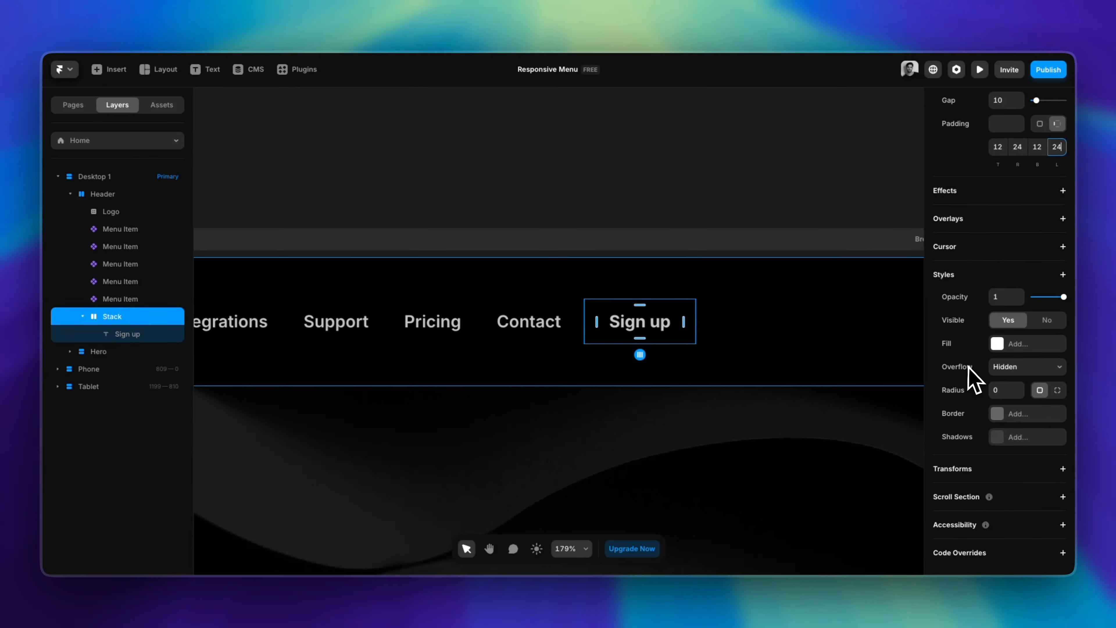
pyautogui.click(998, 344)
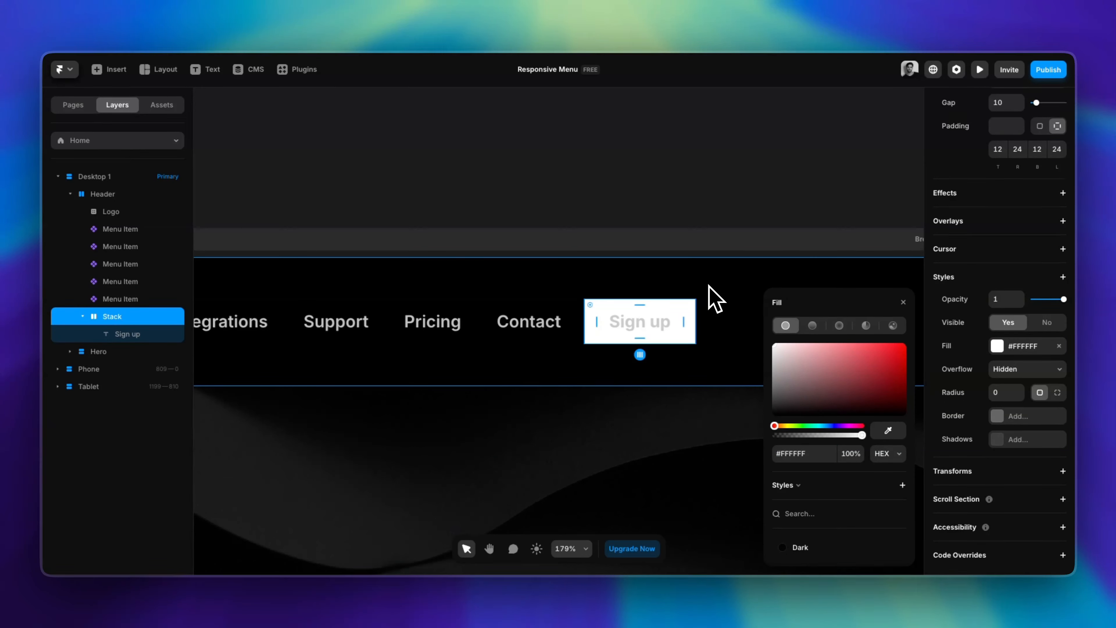
pyautogui.click(999, 392)
pyautogui.write('8')
pyautogui.press('Return')
pyautogui.scroll(5, 720, 366)
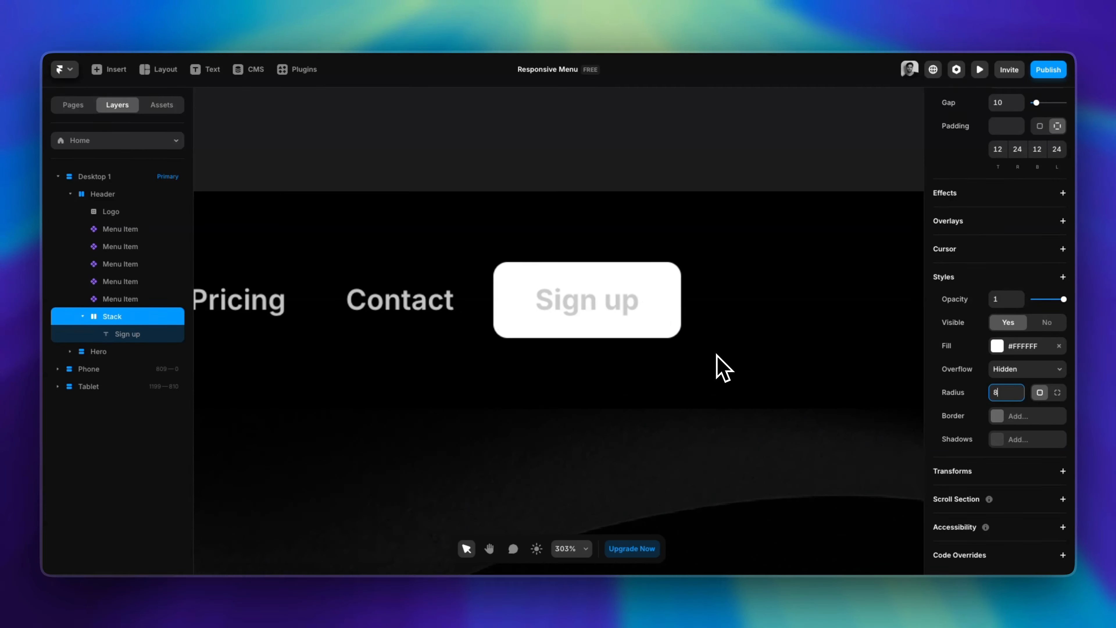
# Reduce the Sign up stack's top and bottom padding to 10
pyautogui.click(1002, 152)
pyautogui.write('10')
pyautogui.press('Return')
pyautogui.write('10')
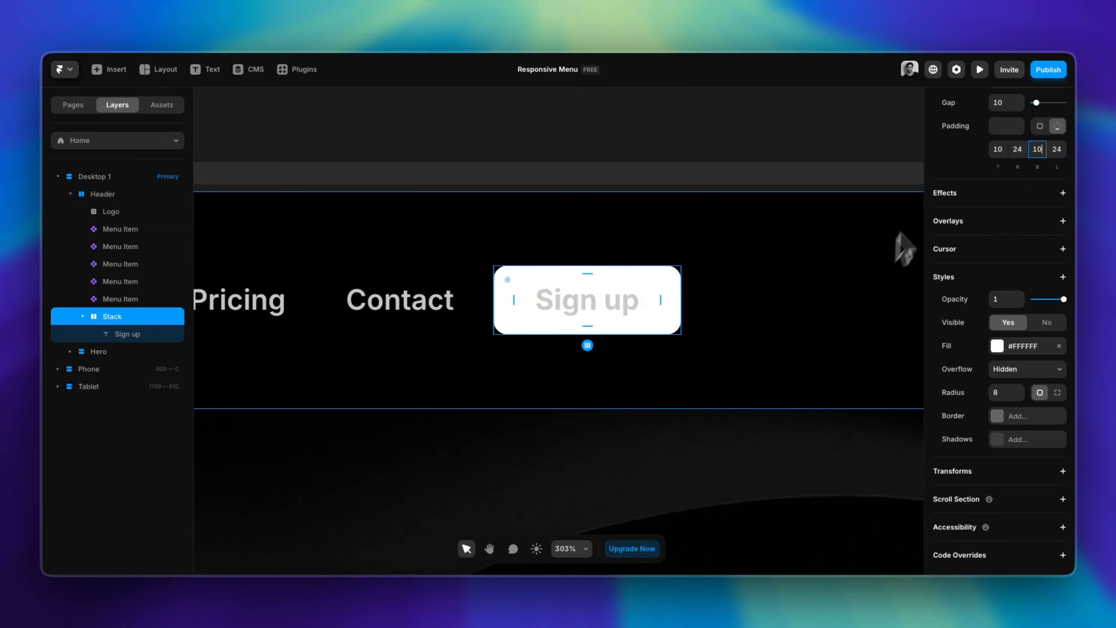
# Set the Sign up button text's color to #000000
pyautogui.click(609, 294)
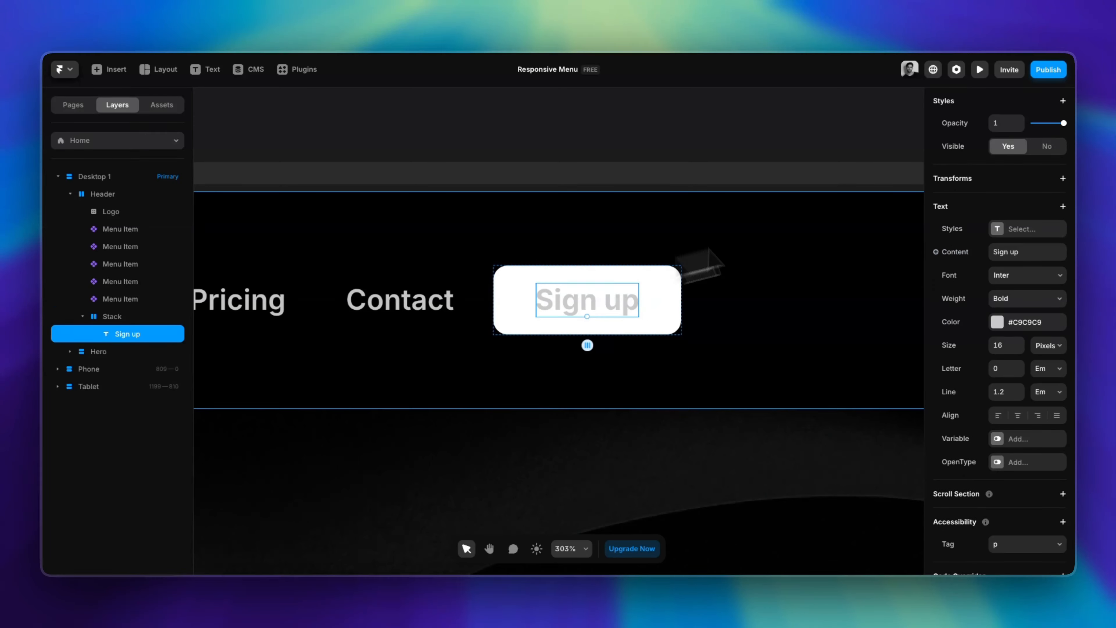
pyautogui.click(1011, 325)
pyautogui.click(793, 407)
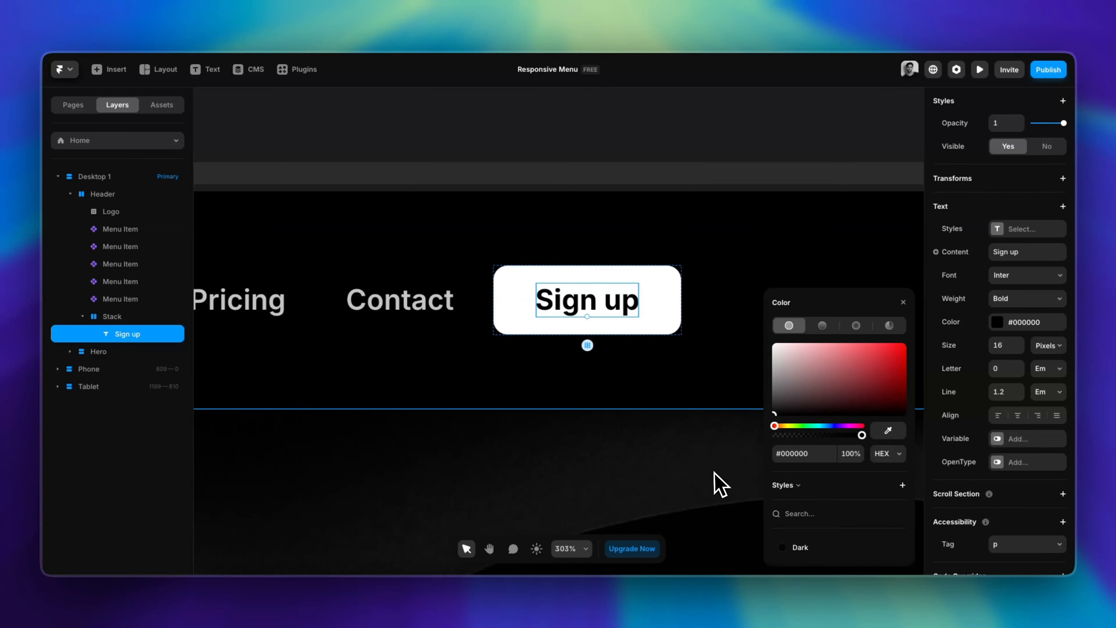
pyautogui.scroll(-10, 642, 369)
pyautogui.click(659, 253)
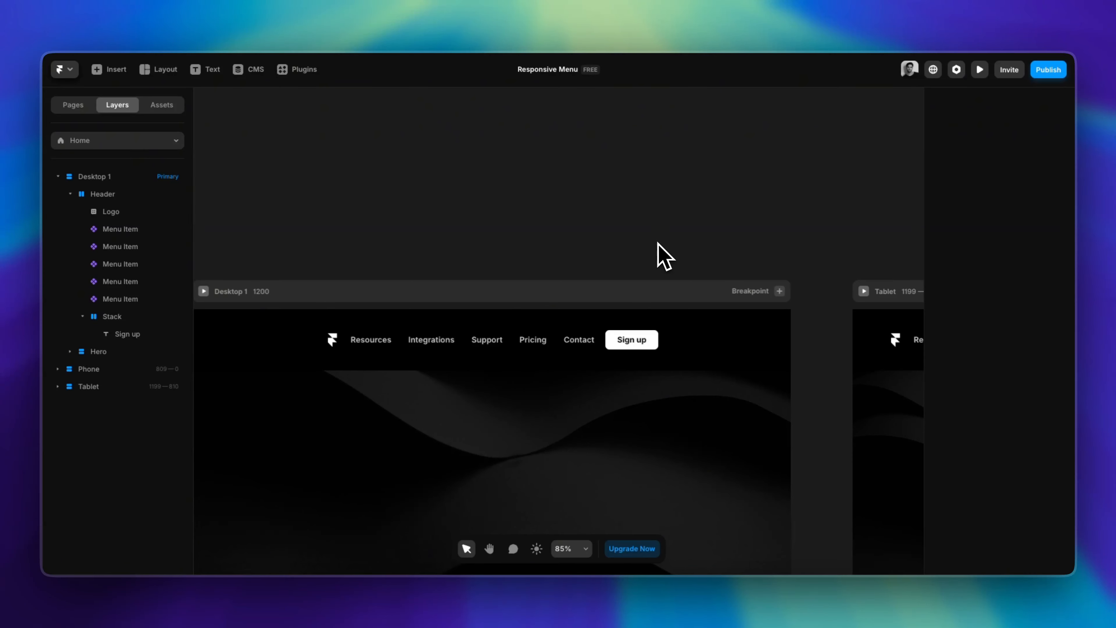
# Create a component named Button from the header's Sign up stack
pyautogui.scroll(5, 713, 208)
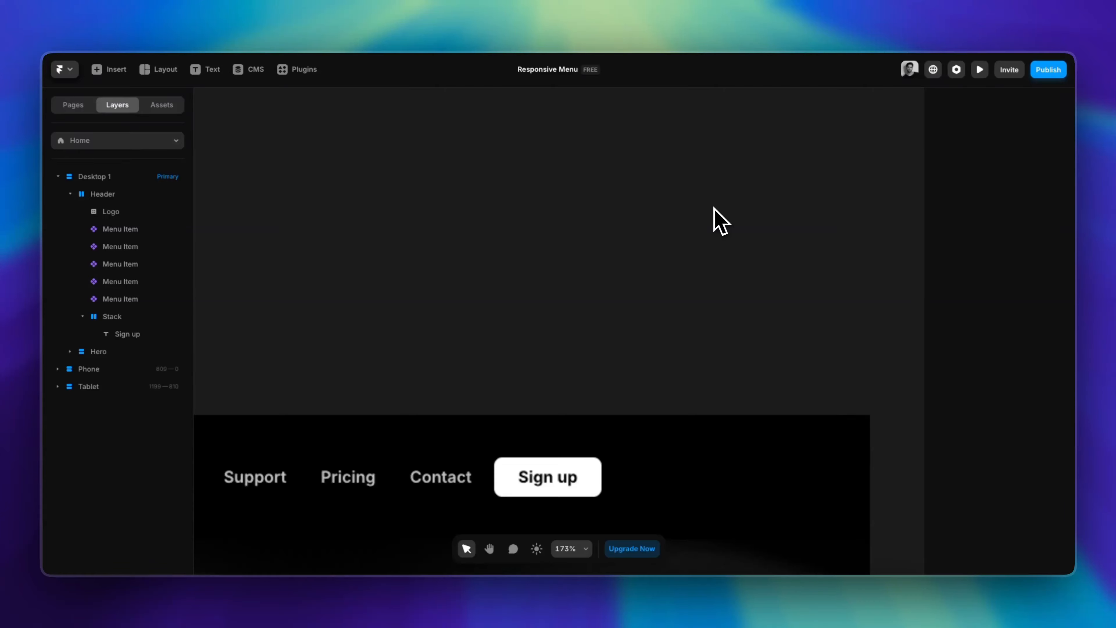
pyautogui.rightClick(653, 382)
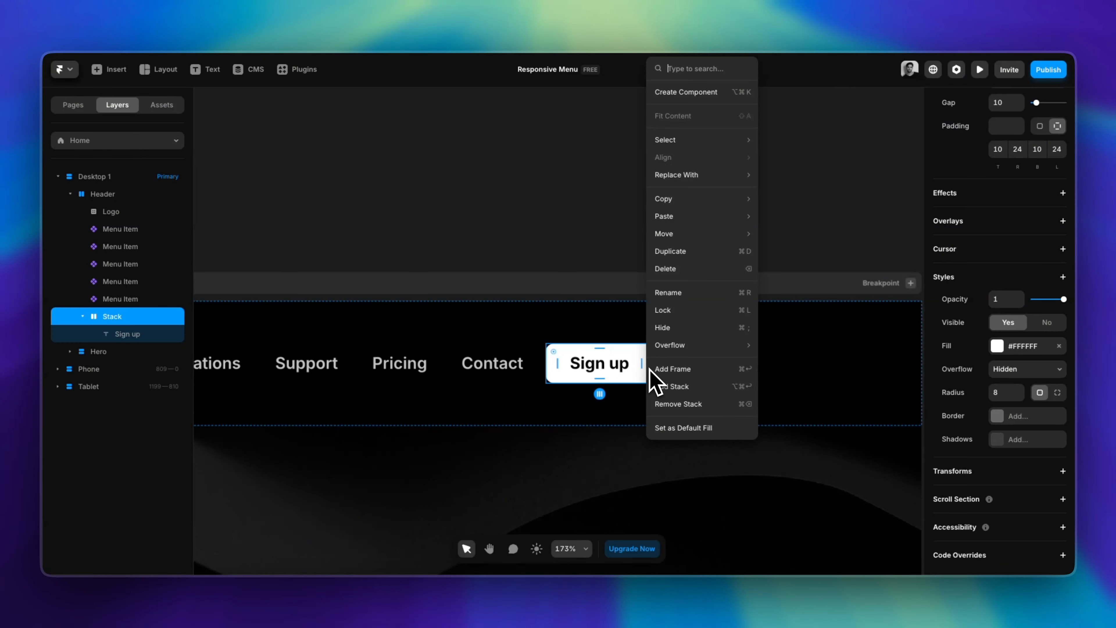
pyautogui.click(709, 99)
pyautogui.write('Button')
pyautogui.press('Return')
pyautogui.scroll(5, 668, 380)
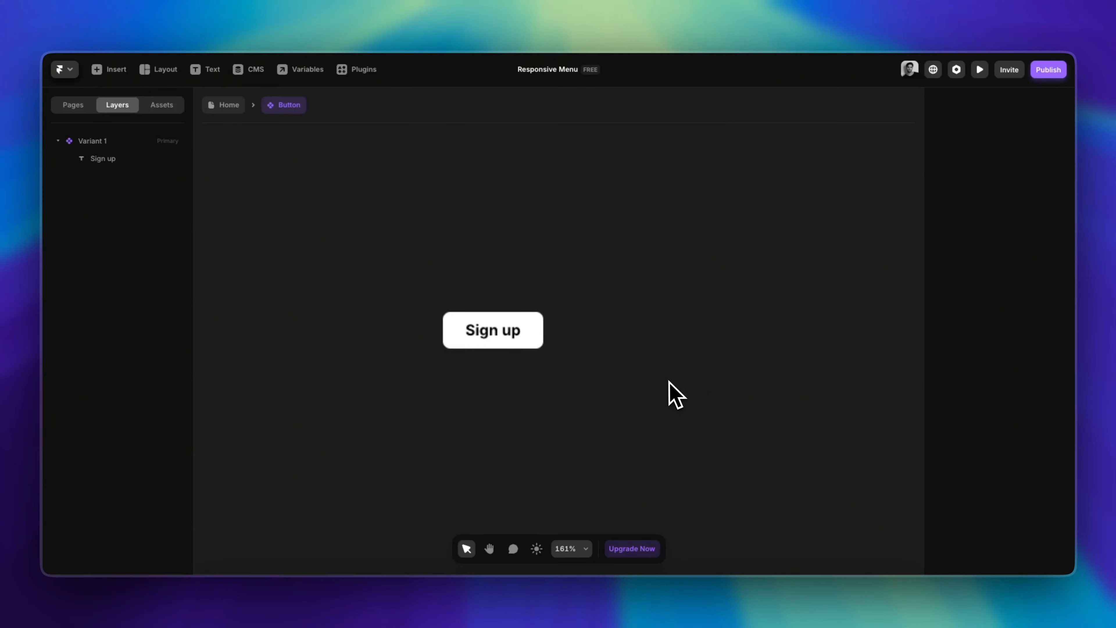
pyautogui.hscroll(-1, 668, 382)
pyautogui.scroll(-1, 668, 382)
# Rename the Button component's primary variant to Desktop
pyautogui.click(538, 268)
pyautogui.doubleClick(96, 137)
pyautogui.write('D')
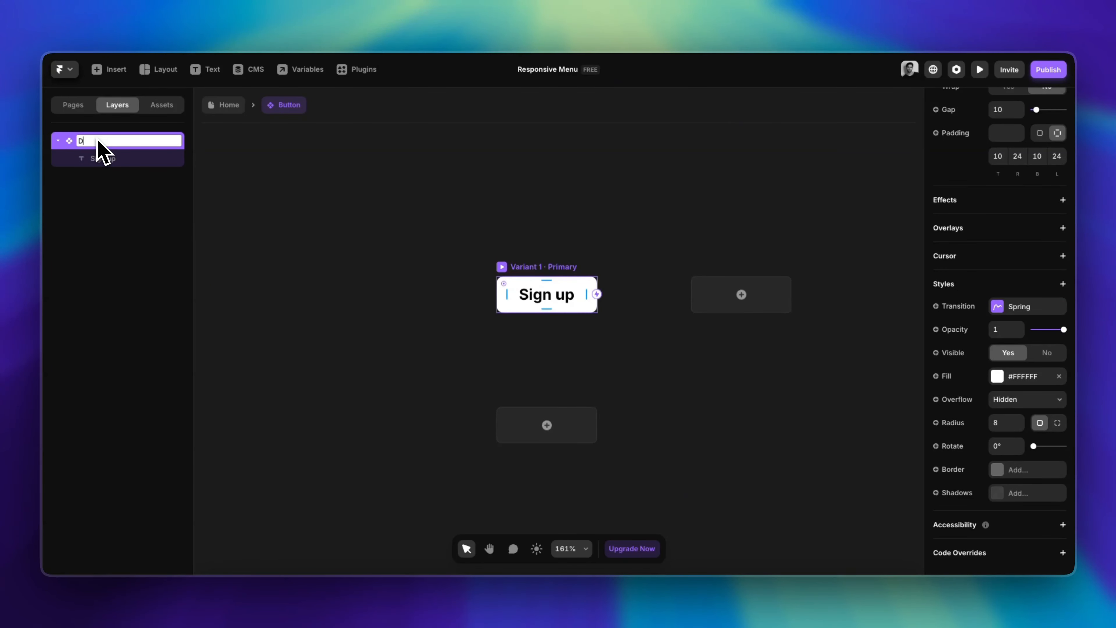
pyautogui.press('Return')
pyautogui.click(498, 361)
# Add a Hover variant to the Button component's Desktop variant
pyautogui.click(520, 264)
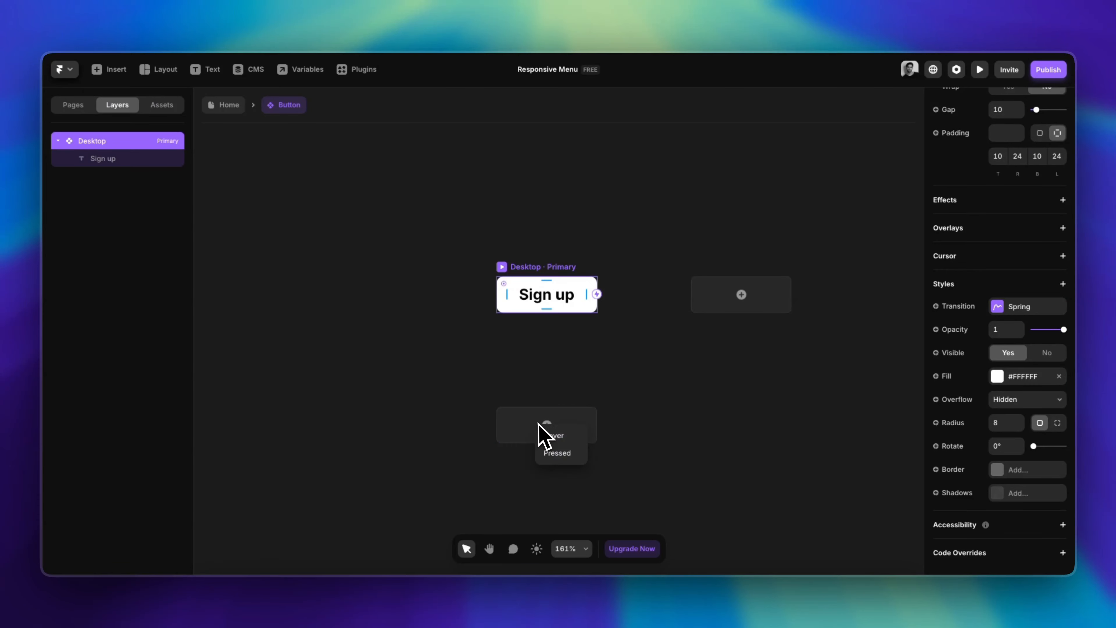
pyautogui.click(544, 435)
pyautogui.moveTo(537, 338); pyautogui.dragTo(543, 324)
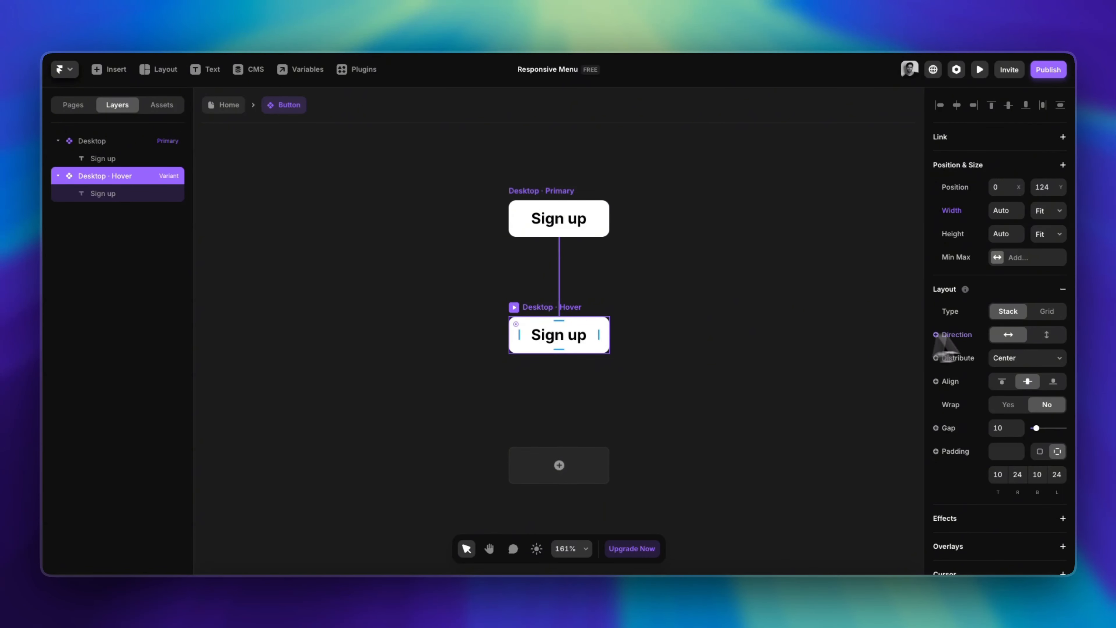
# Lower the opacity of the Button component's Desktop Hover variant
pyautogui.scroll(-7, 998, 352)
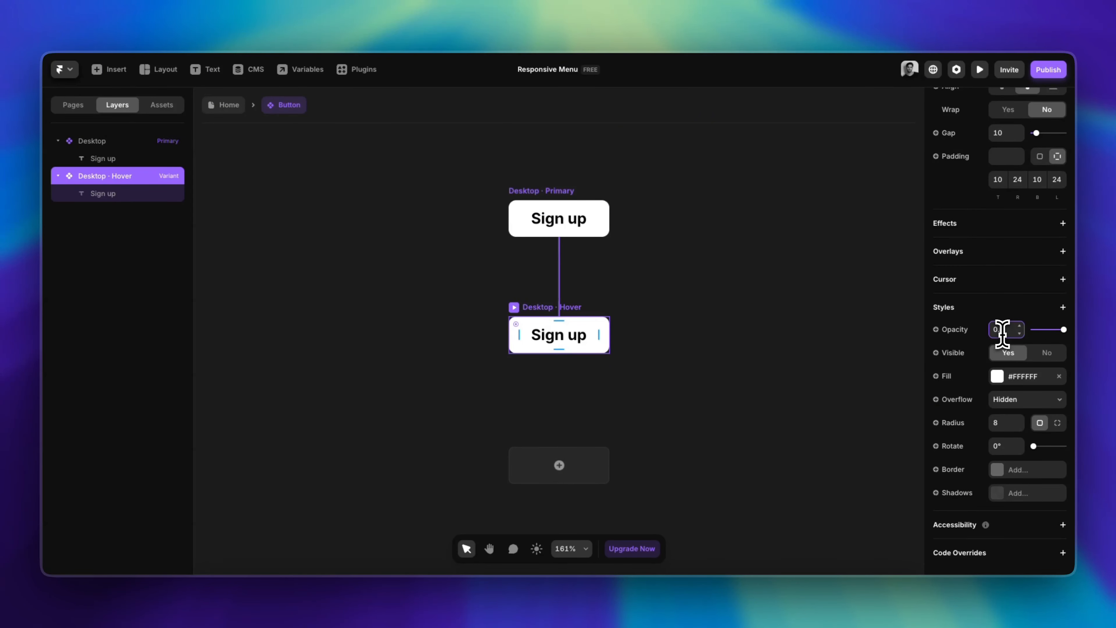
pyautogui.press('Return')
pyautogui.click(755, 357)
pyautogui.scroll(2, 755, 356)
pyautogui.scroll(3, 679, 378)
# Expose the Desktop variant's Sign up text content as a variable named Button text and set its user select to None
pyautogui.doubleClick(585, 271)
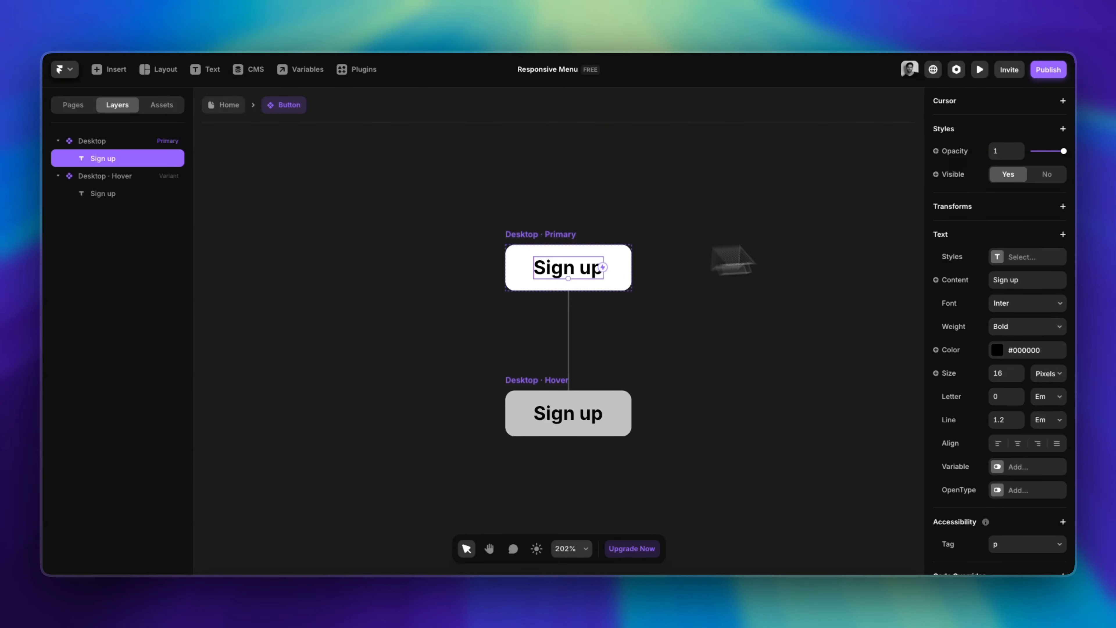
pyautogui.click(963, 284)
pyautogui.moveTo(964, 308)
pyautogui.click(901, 299)
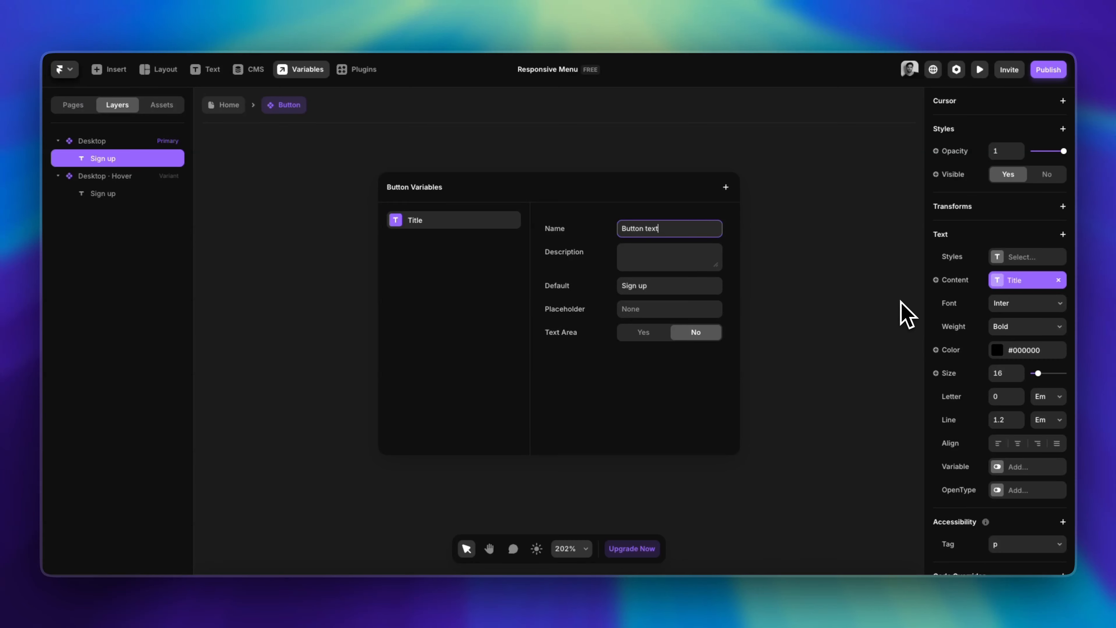
pyautogui.click(1061, 128)
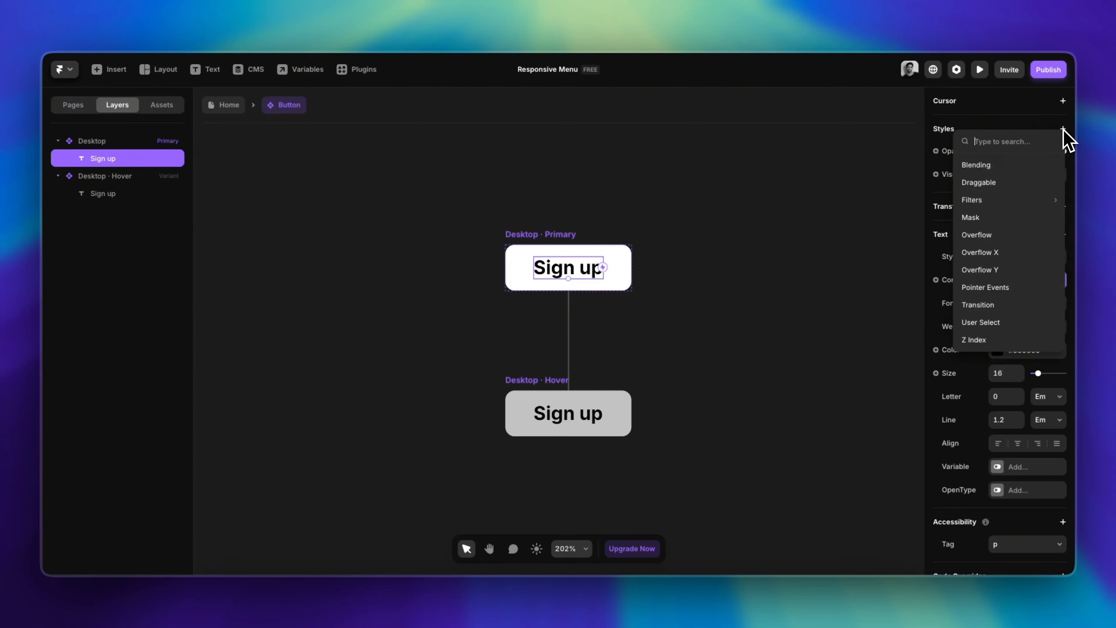
pyautogui.click(1001, 320)
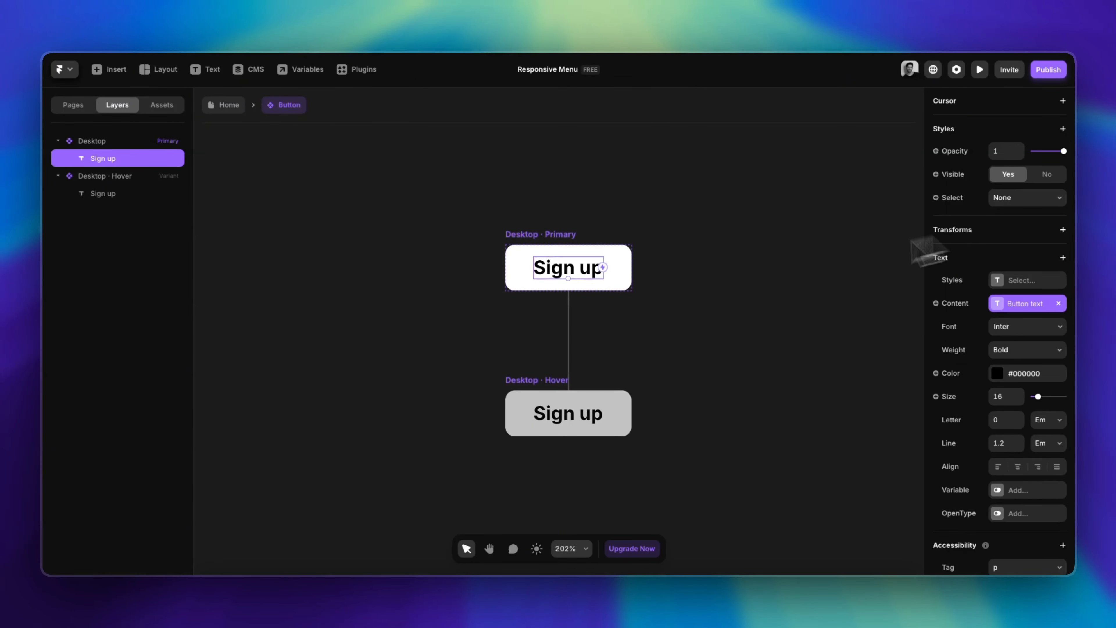
# Add a link to the Button's primary Desktop variant and expose it as a component variable
pyautogui.click(564, 234)
pyautogui.scroll(10, 1019, 277)
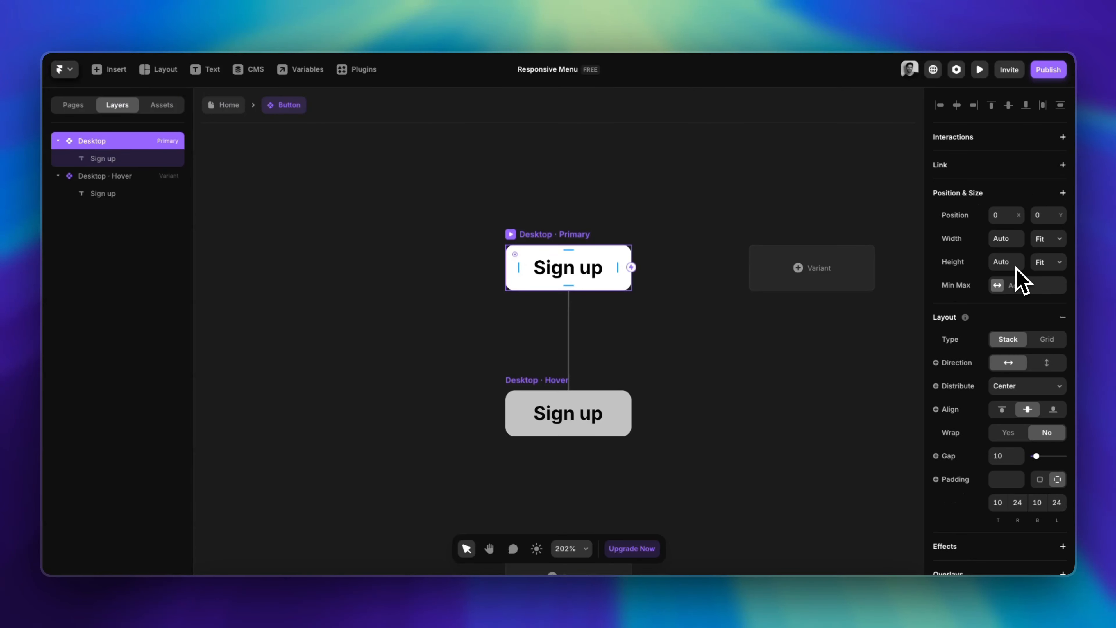
pyautogui.click(1009, 167)
pyautogui.click(949, 187)
pyautogui.click(959, 235)
pyautogui.click(662, 192)
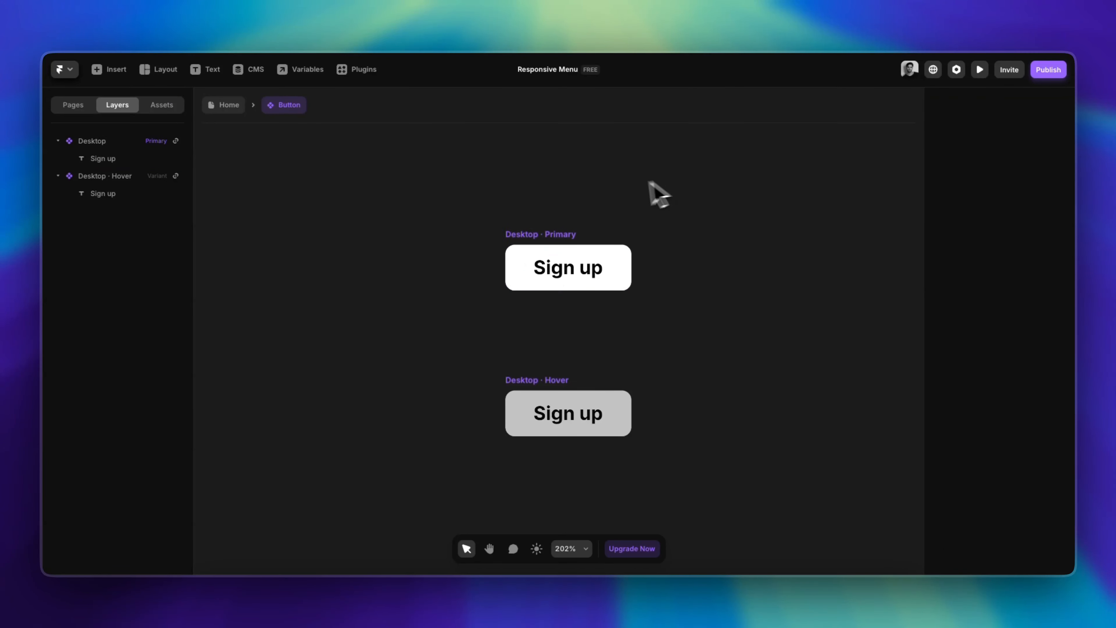
# Return from the Button component to the Home page's Desktop header
pyautogui.click(221, 107)
pyautogui.click(591, 226)
pyautogui.scroll(-5, 615, 264)
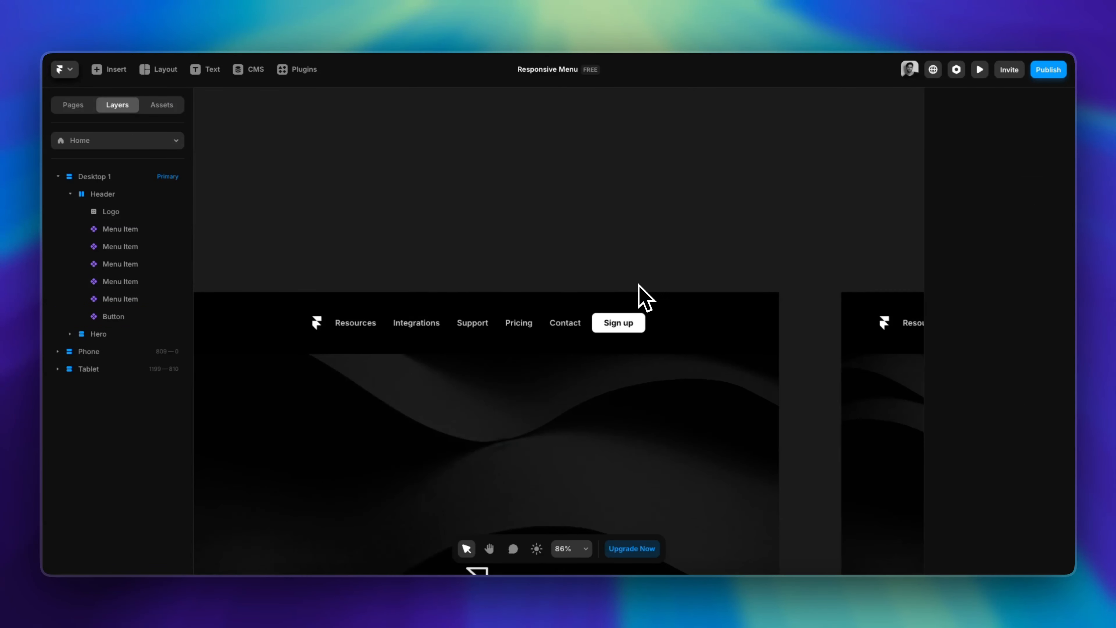
pyautogui.scroll(4, 643, 297)
pyautogui.scroll(-3, 535, 311)
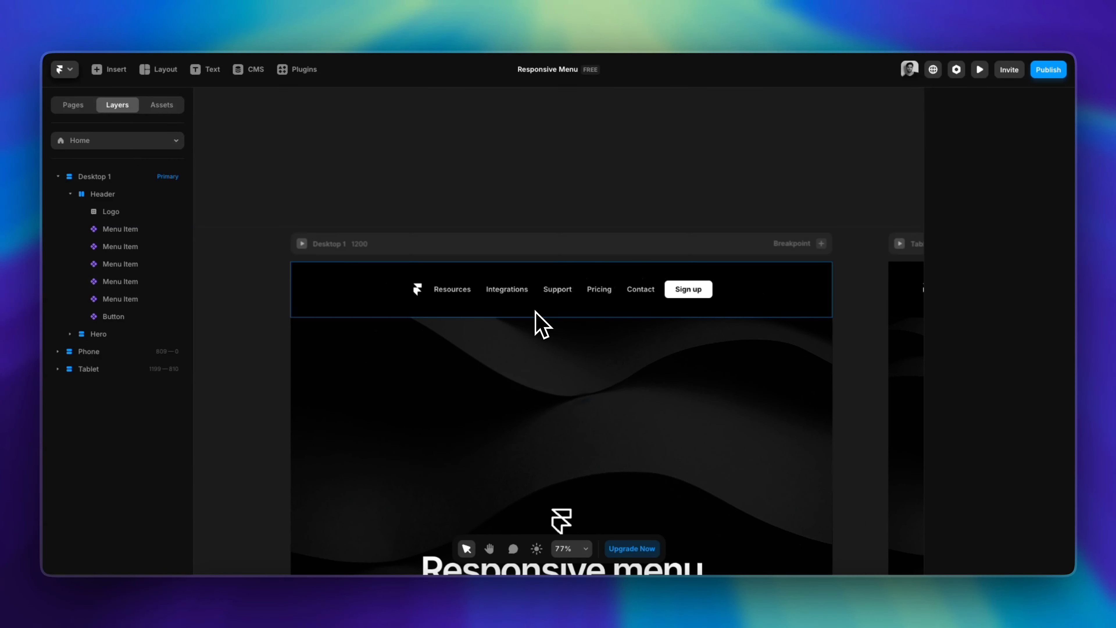
pyautogui.scroll(2, 538, 316)
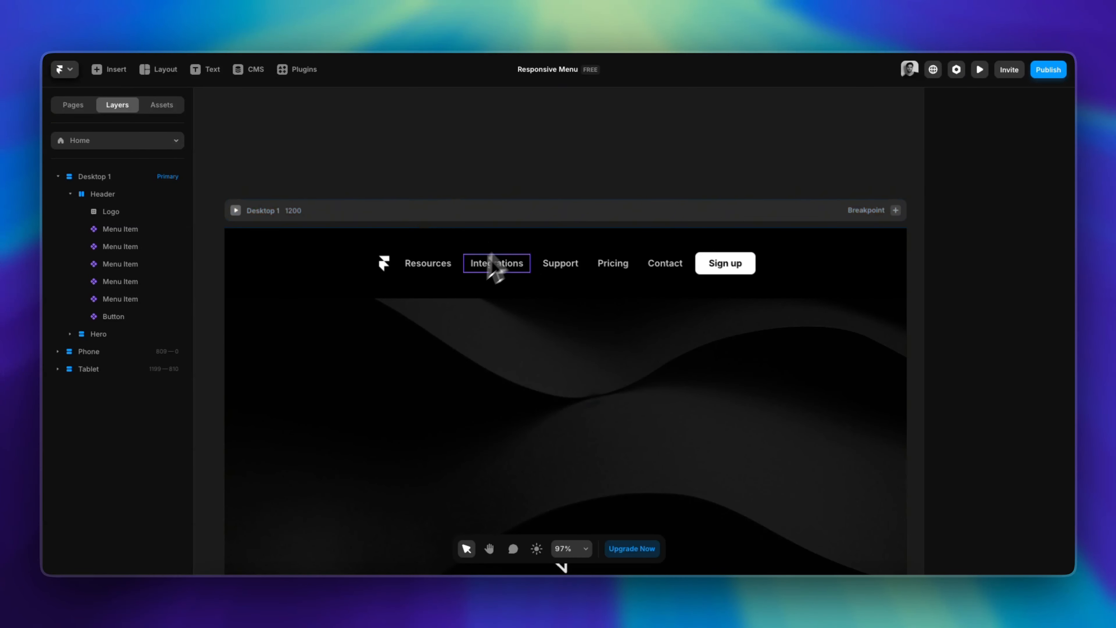
# Wrap the header's five menu items and the Sign up button in one stack that fills the available width
pyautogui.click(442, 269)
pyautogui.keyDown('shift'); pyautogui.click(500, 266); pyautogui.keyUp('shift')
pyautogui.keyDown('shift'); pyautogui.click(553, 269); pyautogui.keyUp('shift')
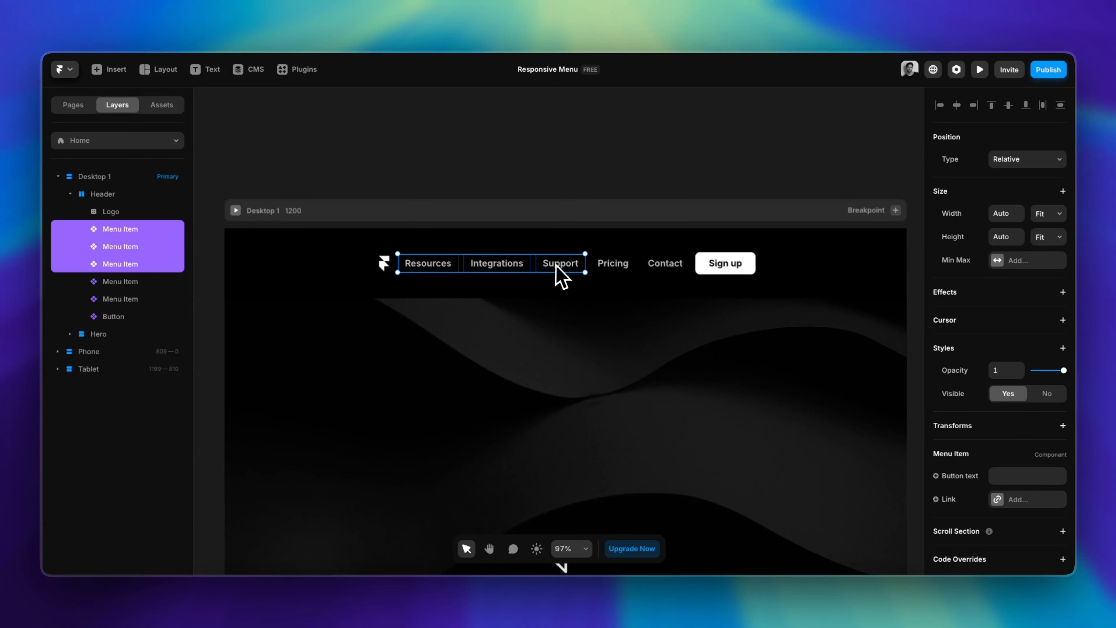
pyautogui.keyDown('shift'); pyautogui.click(610, 271); pyautogui.keyUp('shift')
pyautogui.keyDown('shift'); pyautogui.click(667, 274); pyautogui.keyUp('shift')
pyautogui.keyDown('shift'); pyautogui.click(705, 273); pyautogui.keyUp('shift')
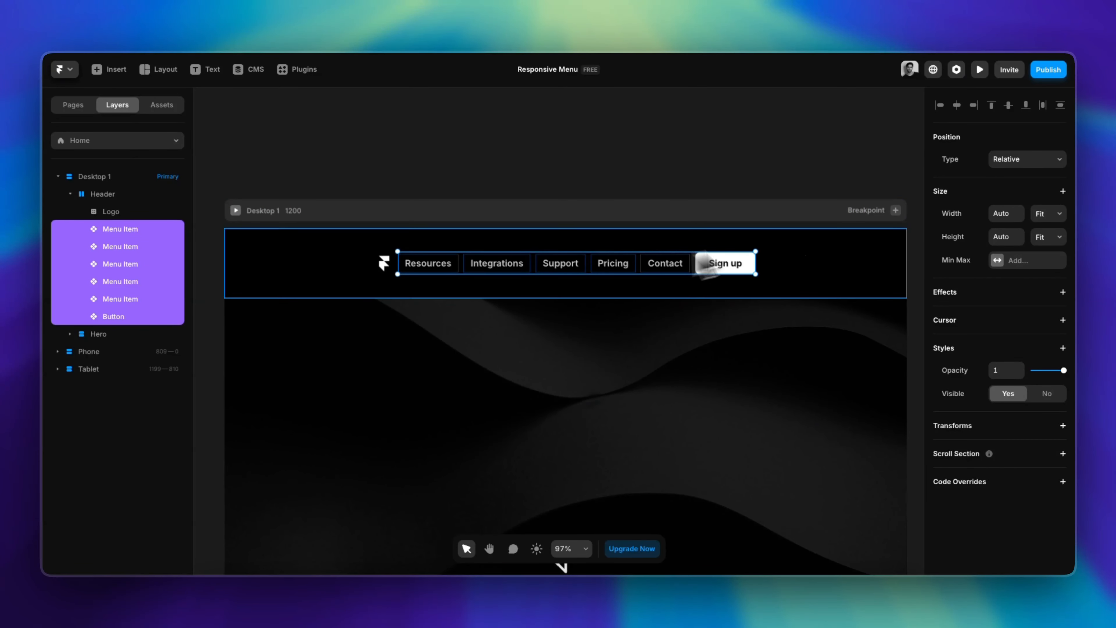
pyautogui.rightClick(704, 273)
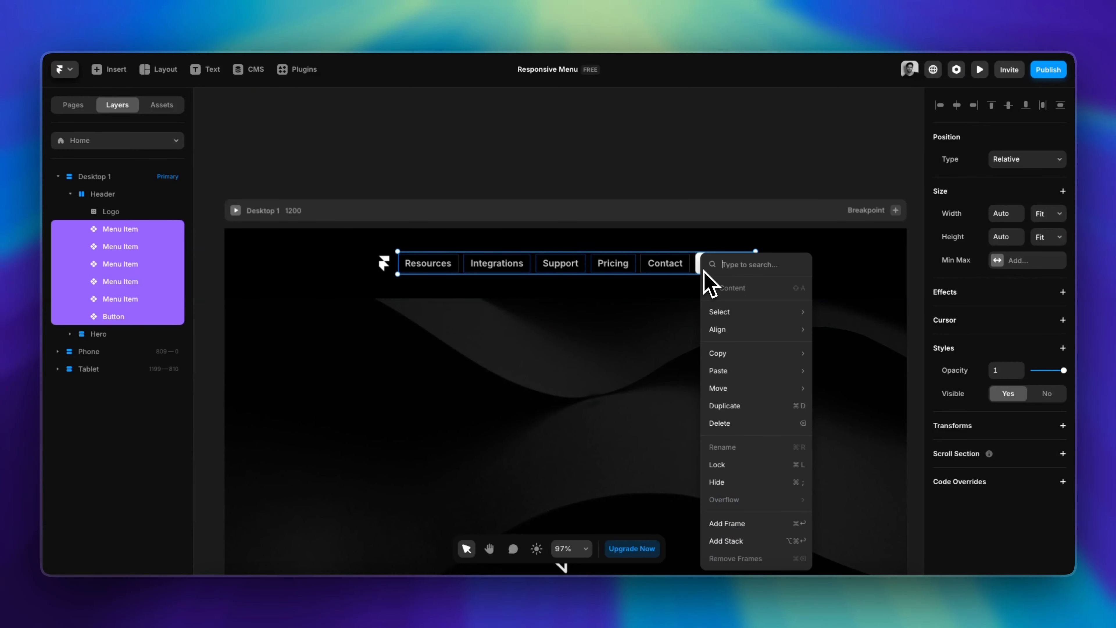
pyautogui.click(751, 544)
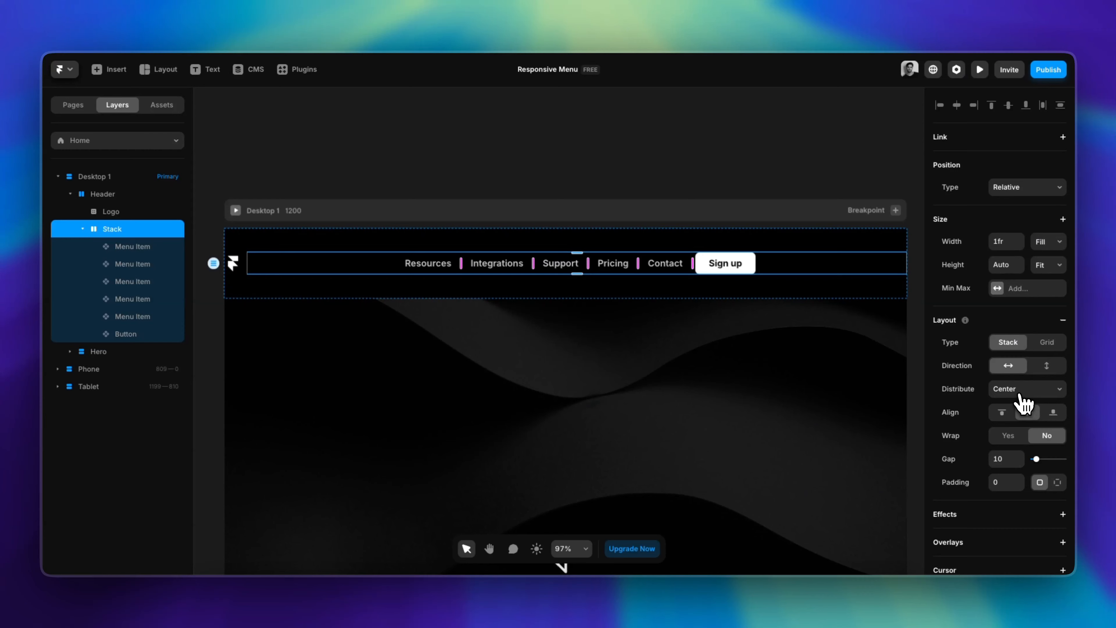
# Change the menu stack's distribution so its items sit at the header's far end, opposite the logo
pyautogui.click(1020, 391)
pyautogui.click(1024, 399)
pyautogui.scroll(-3, 679, 202)
pyautogui.click(679, 201)
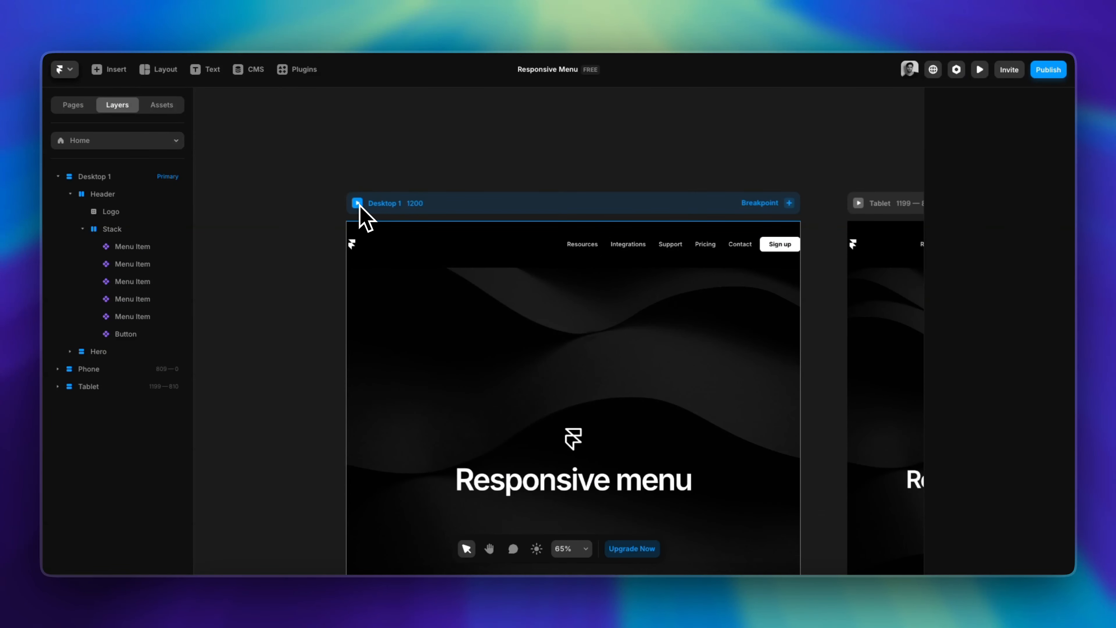
# Preview the Desktop page, widen the preview to 1721 to examine how the header stretches, and return to the canvas
pyautogui.moveTo(326, 150); pyautogui.dragTo(817, 370)
pyautogui.click(518, 130)
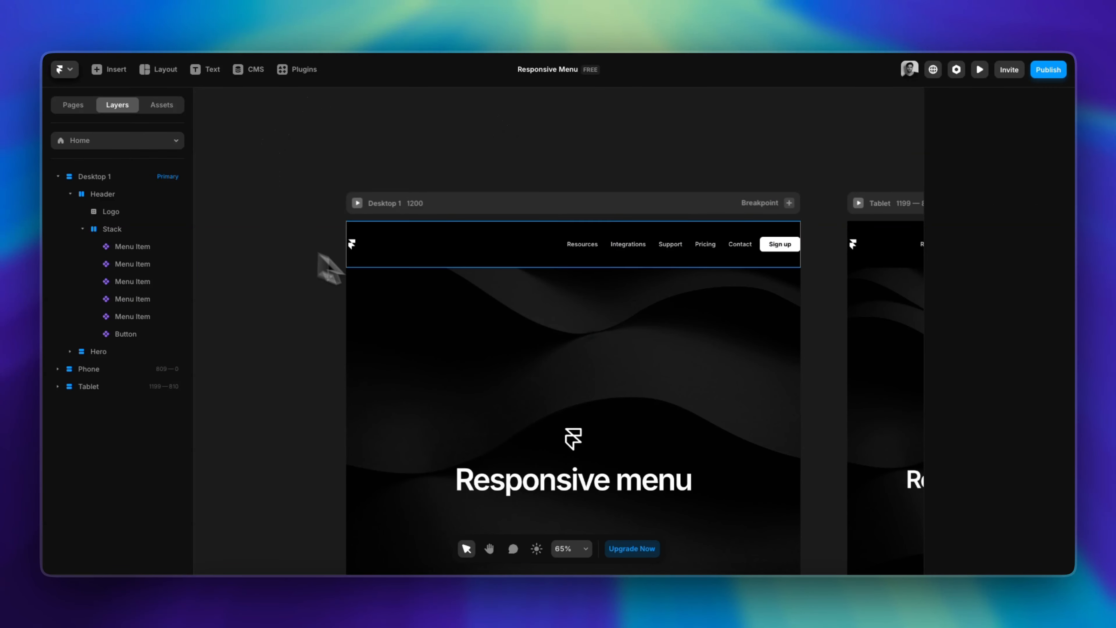
pyautogui.click(357, 203)
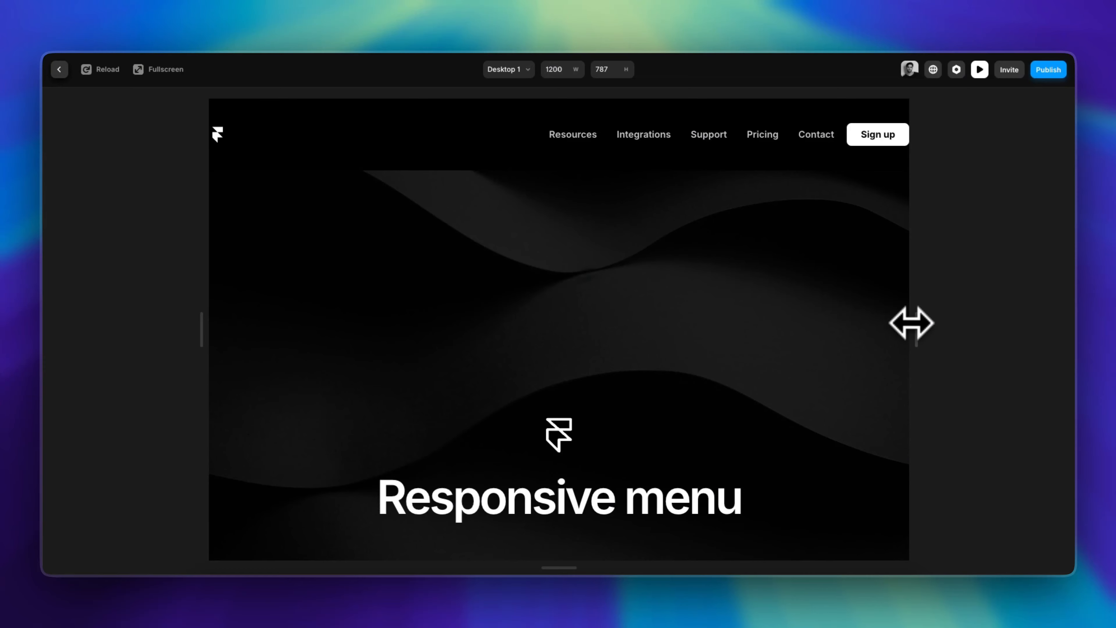
pyautogui.moveTo(912, 322); pyautogui.dragTo(1076, 328)
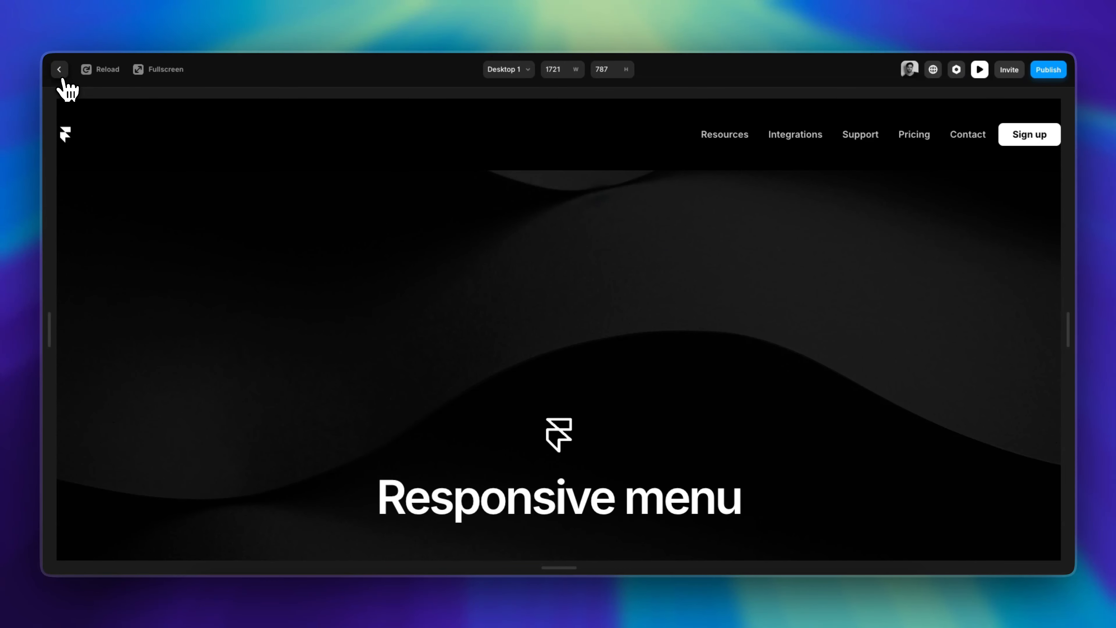
pyautogui.click(60, 69)
# Wrap the header's logo and menu stack together in a new stack and name it Content
pyautogui.click(353, 244)
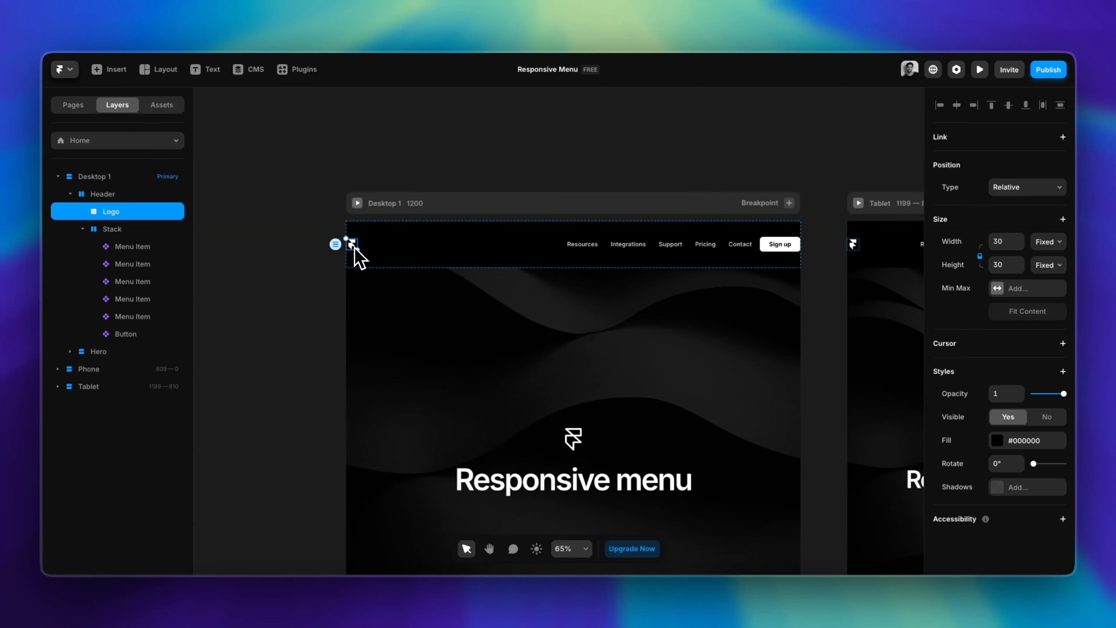
pyautogui.keyDown('shift'); pyautogui.click(405, 248); pyautogui.keyUp('shift')
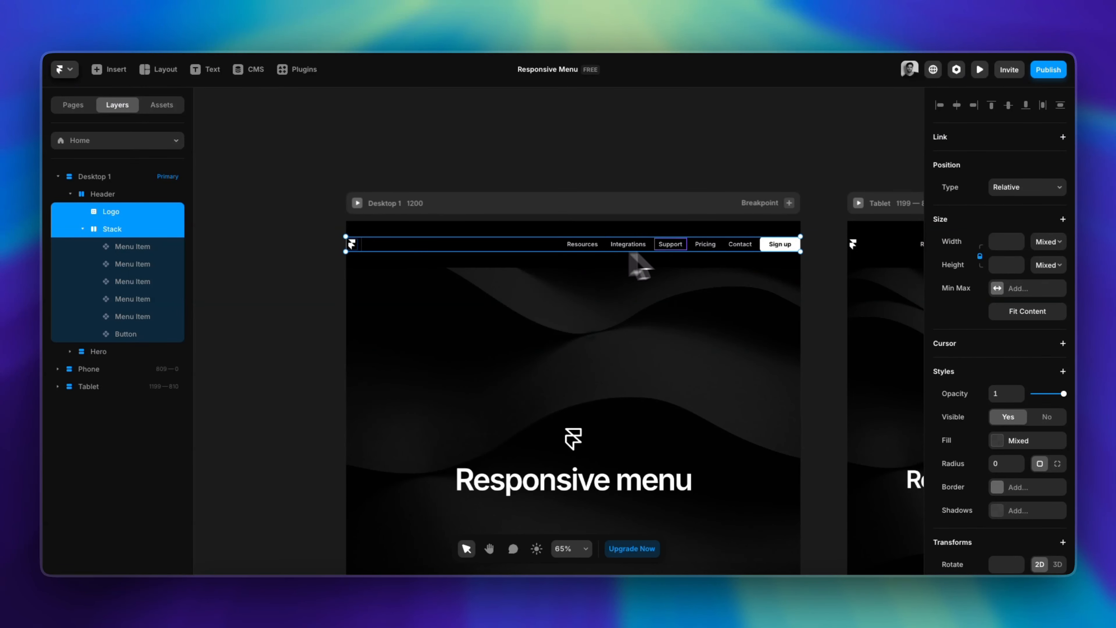
pyautogui.rightClick(374, 248)
pyautogui.click(386, 512)
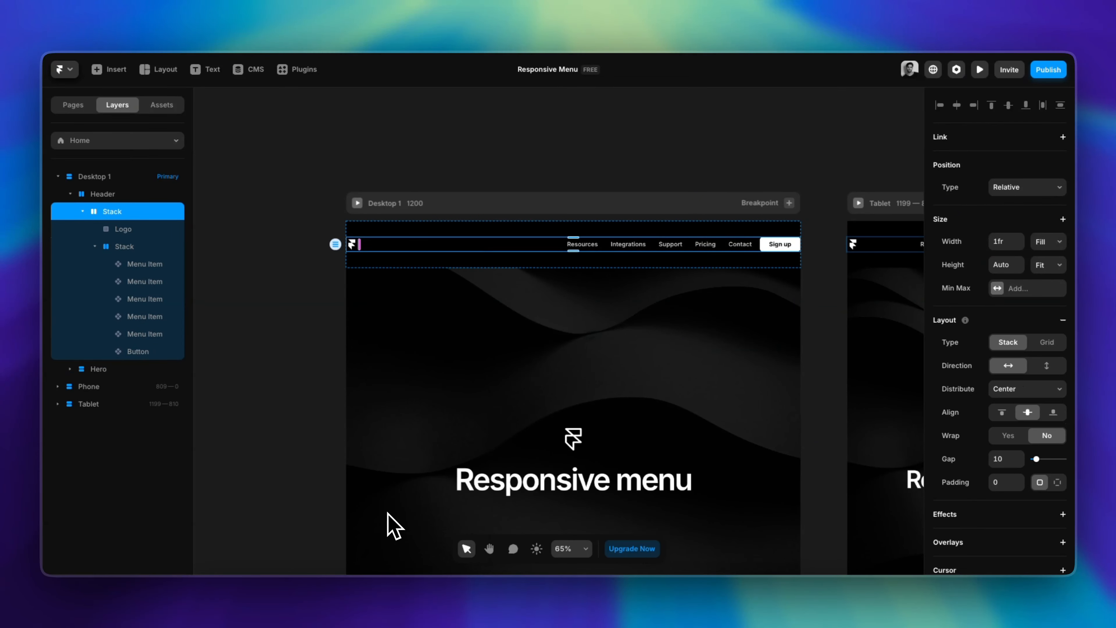
pyautogui.scroll(5, 624, 315)
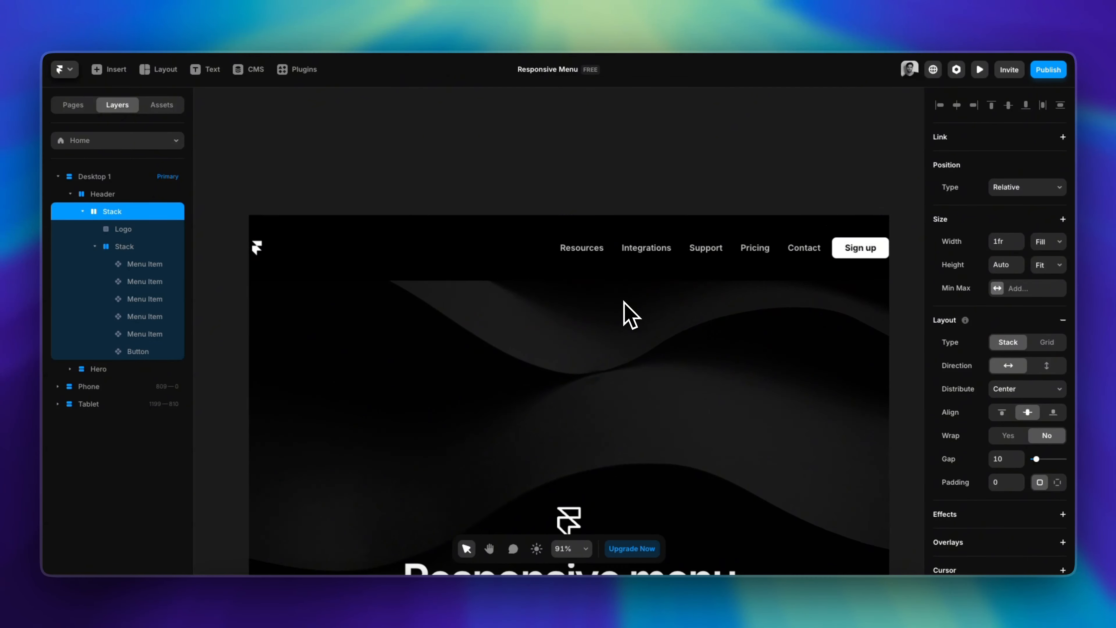
pyautogui.doubleClick(118, 216)
pyautogui.write('Content')
pyautogui.press('Return')
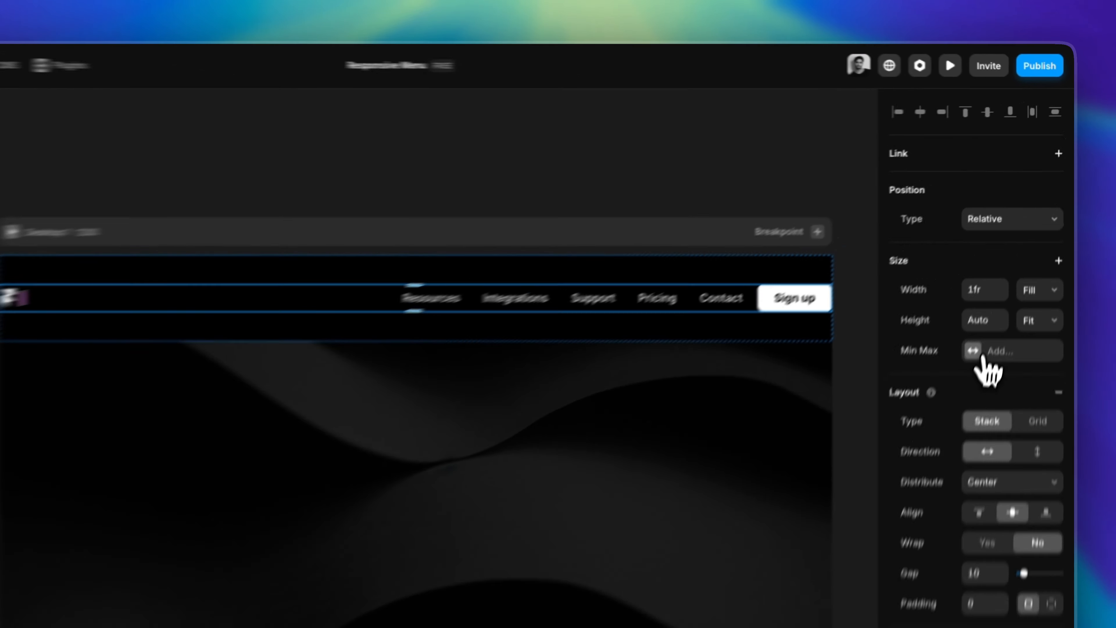
# Add a fixed maximum width of 1100 to the Content stack
pyautogui.click(1011, 288)
pyautogui.click(1025, 306)
pyautogui.click(980, 373)
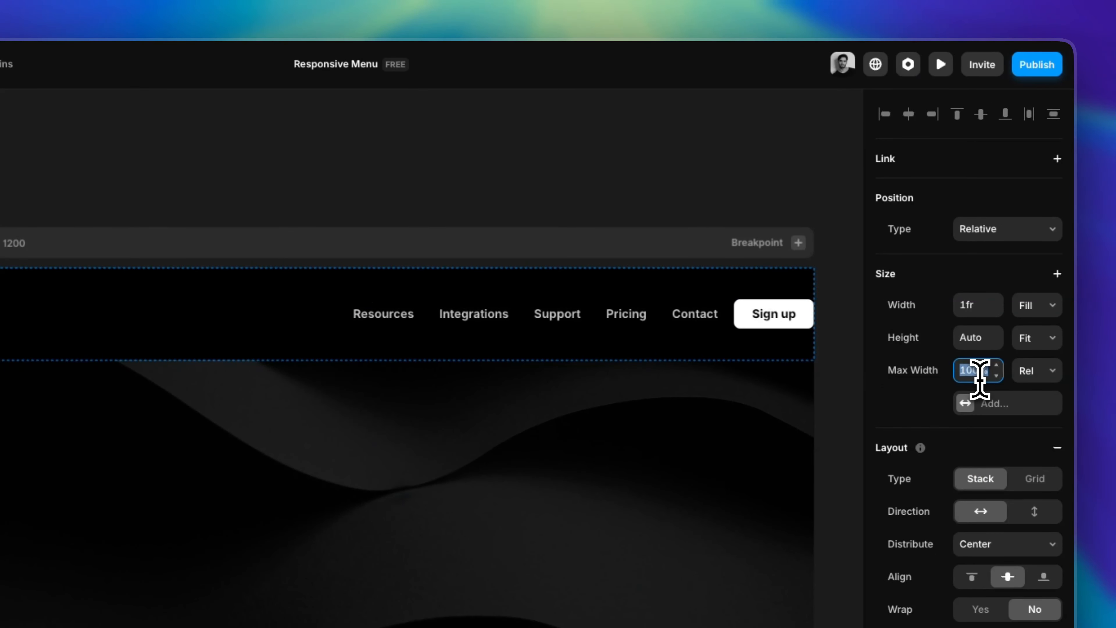
pyautogui.write('1100')
pyautogui.press('Return')
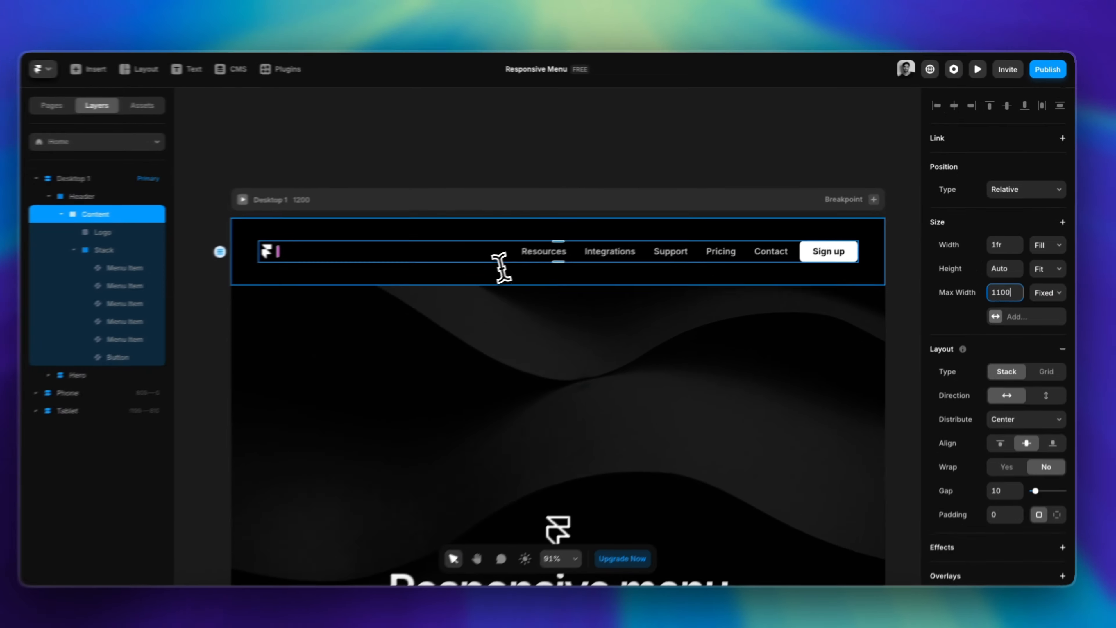
# Preview the Desktop page, widen the preview to 1500 to examine the limited header content, and return to the canvas
pyautogui.scroll(-3, 267, 337)
pyautogui.click(355, 216)
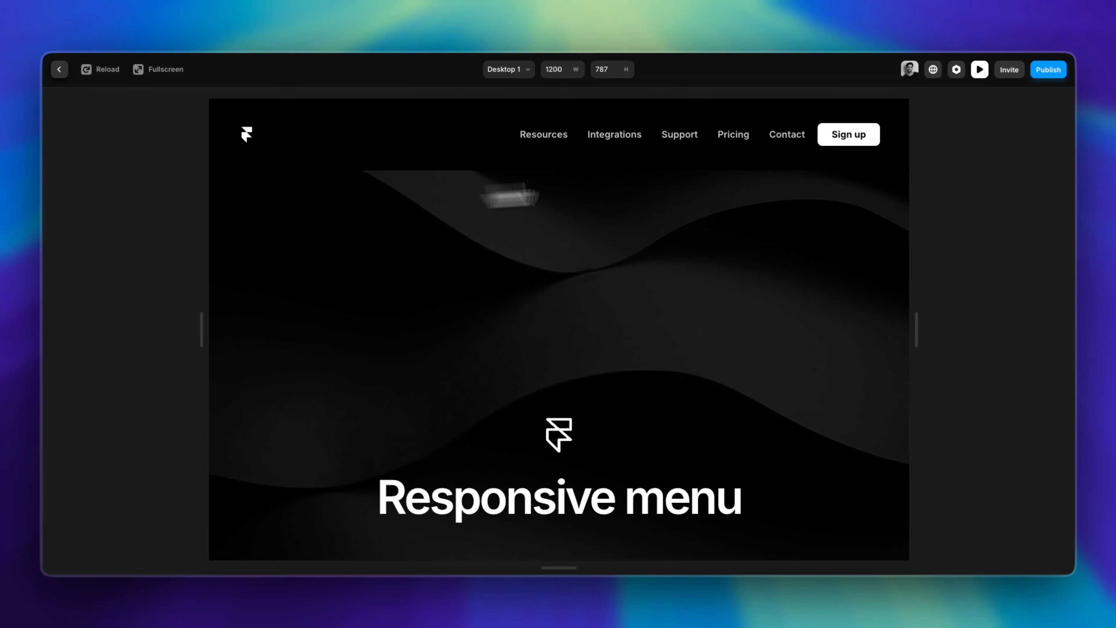
pyautogui.moveTo(914, 313); pyautogui.dragTo(1004, 335)
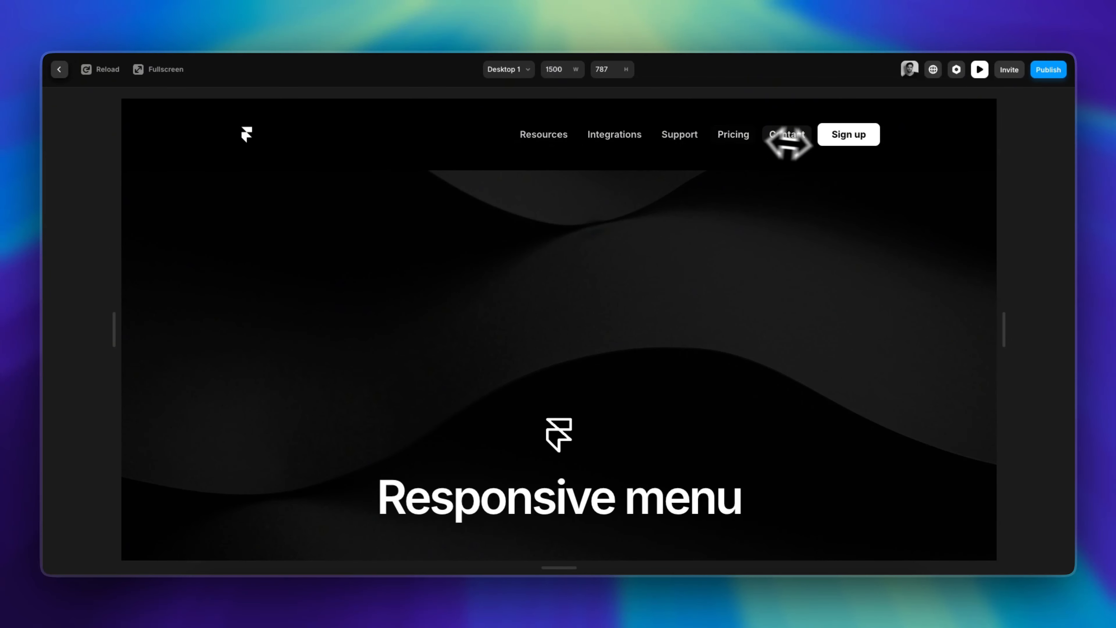
pyautogui.click(59, 69)
# Change the Header's height from fixed to Fit Content
pyautogui.scroll(5, 505, 239)
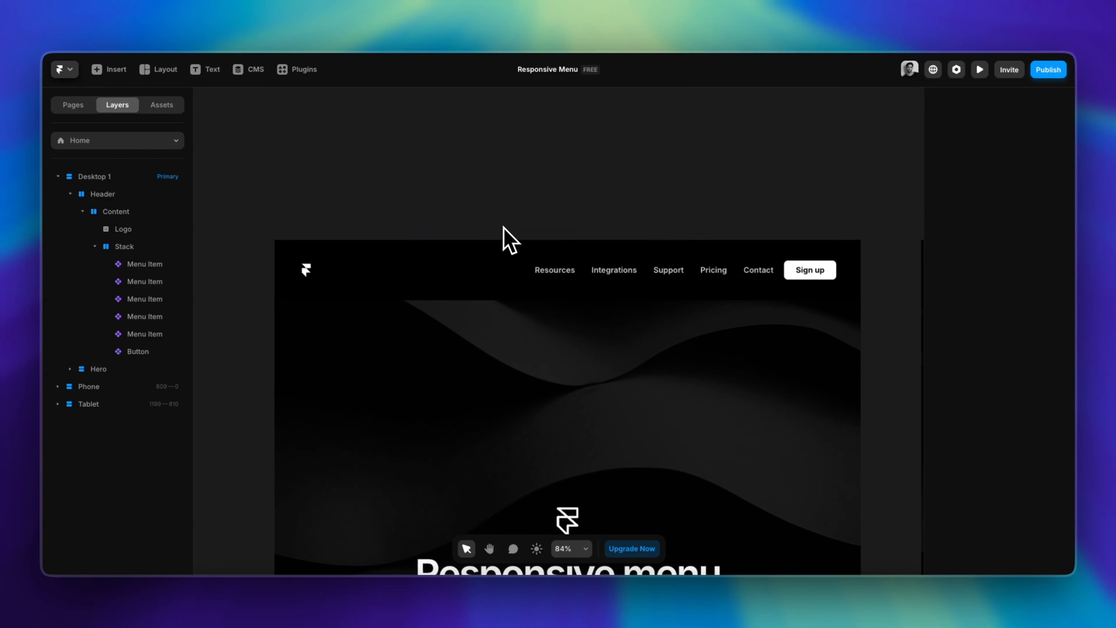
pyautogui.click(567, 256)
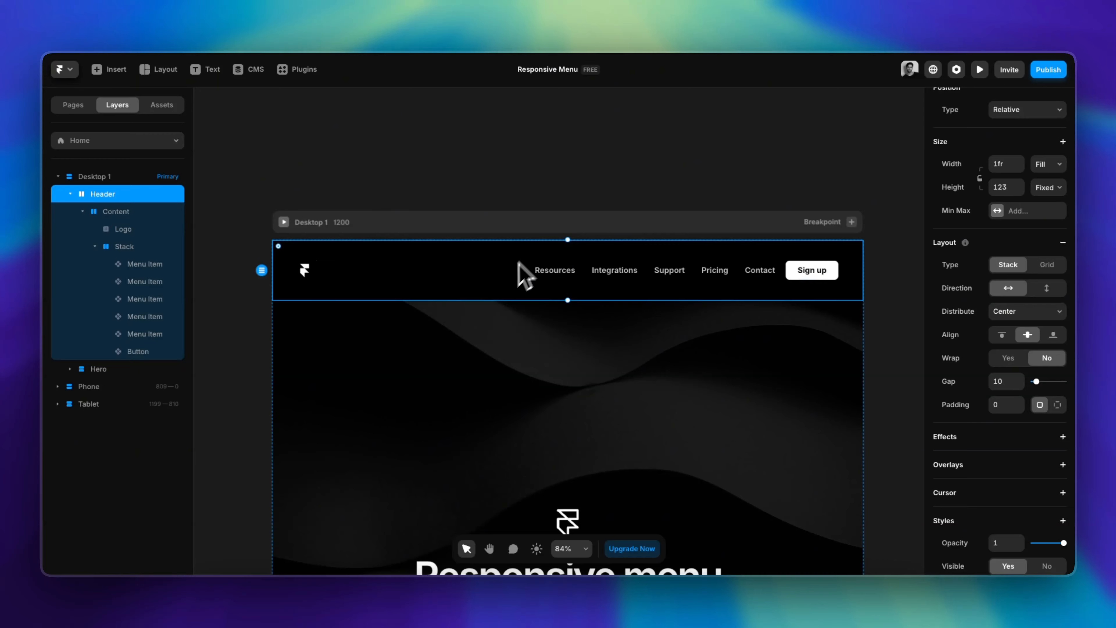
pyautogui.click(1048, 187)
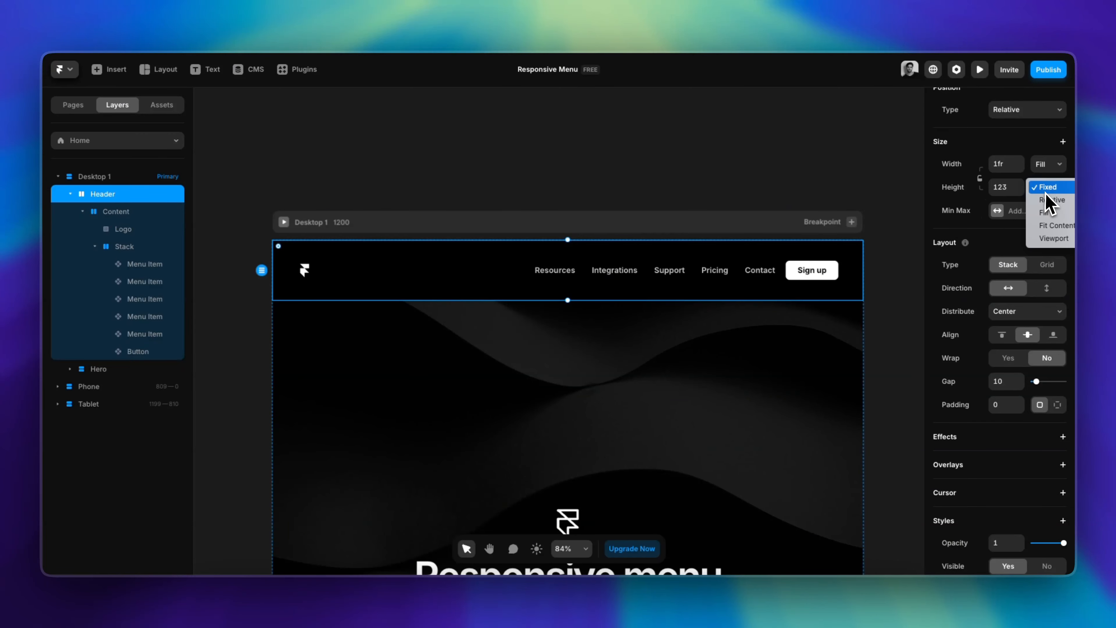
pyautogui.click(1052, 225)
pyautogui.scroll(-2, 722, 324)
pyautogui.scroll(1, 560, 312)
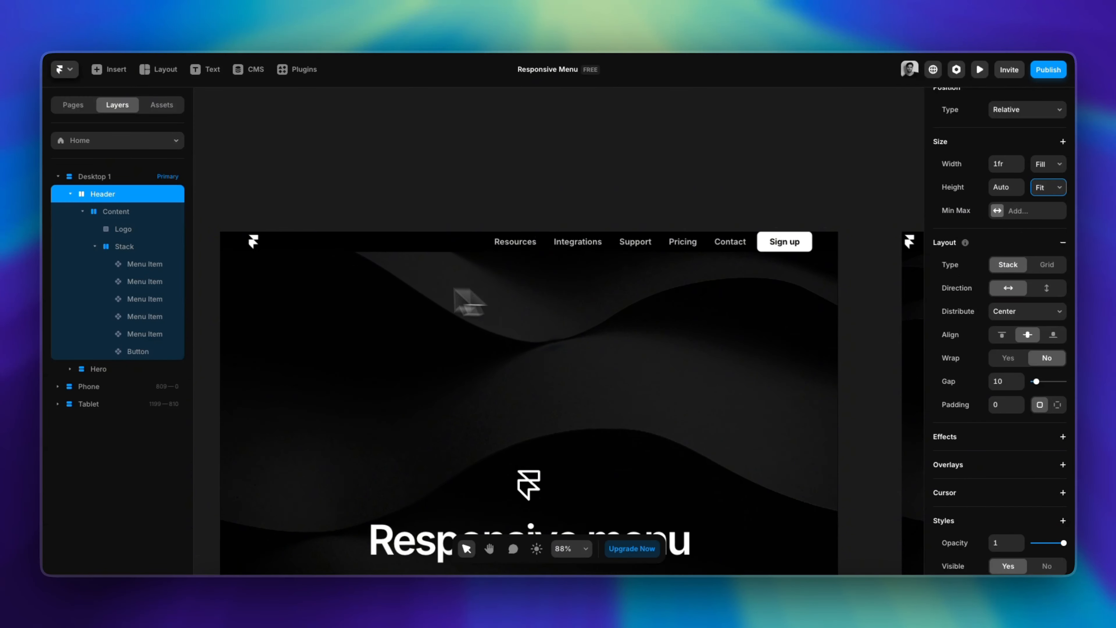
# Give the Content stack individual padding of 16 on its top and bottom sides
pyautogui.click(126, 212)
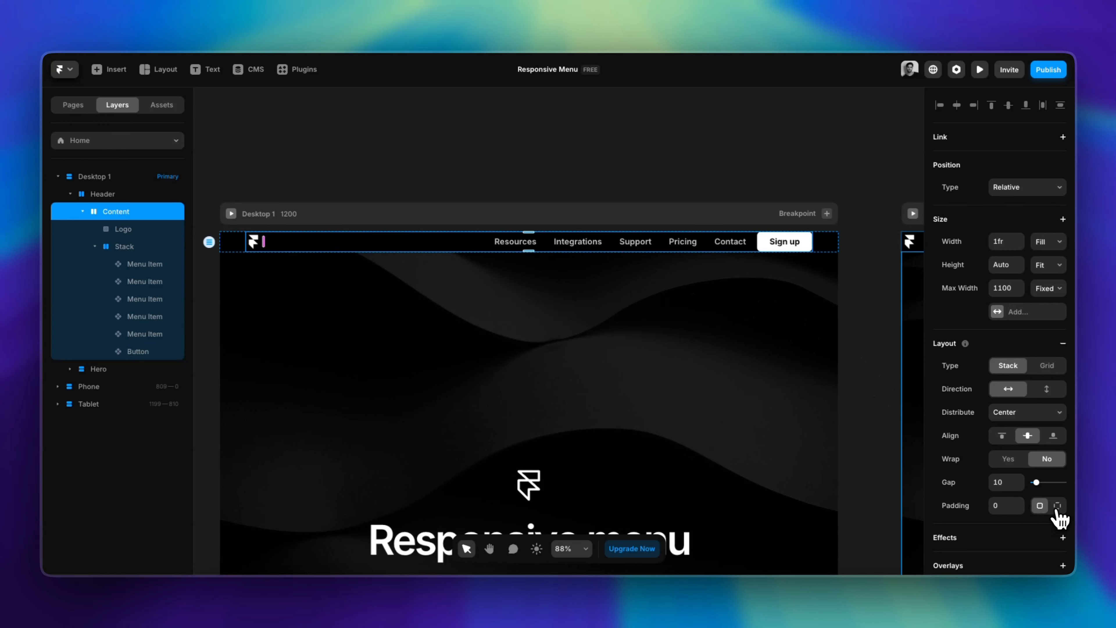
pyautogui.click(1057, 506)
pyautogui.write('16')
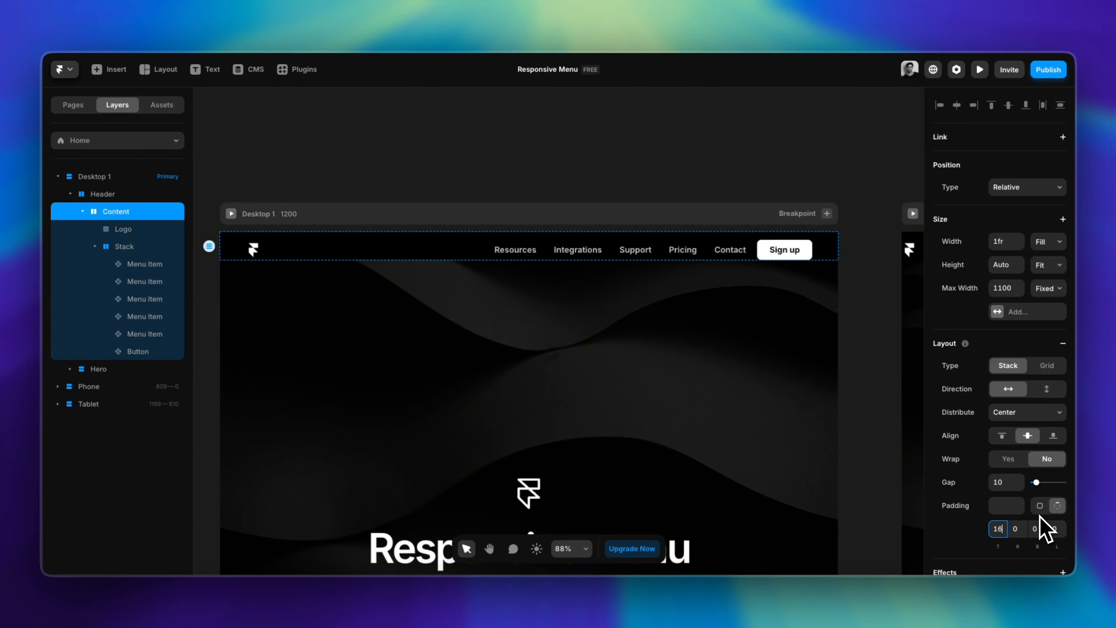
pyautogui.click(592, 174)
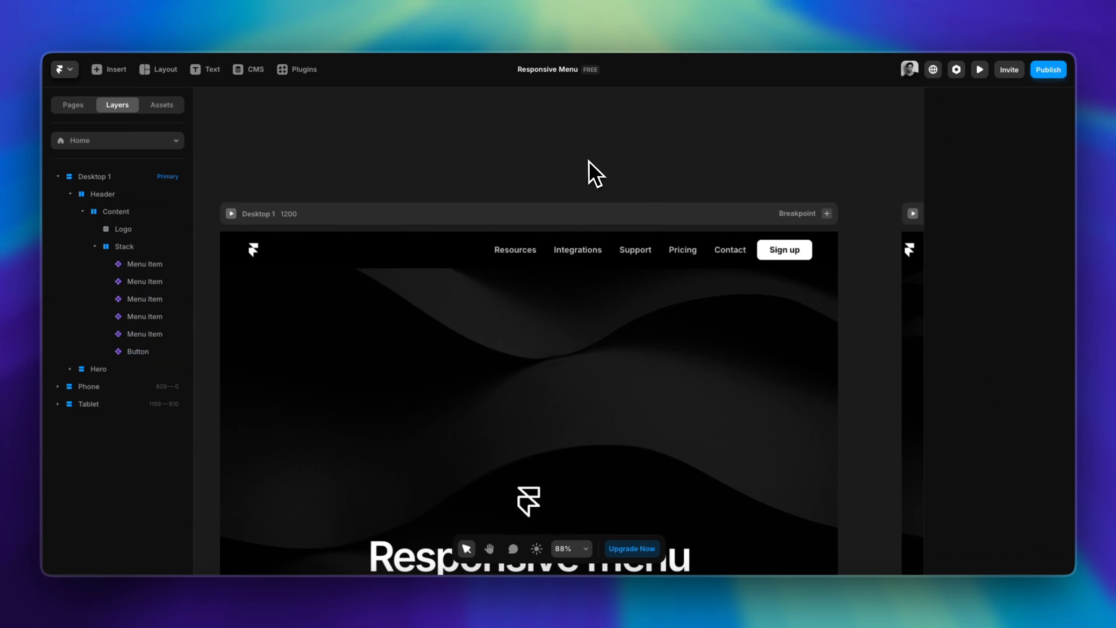
# Examine how the header fits on the Desktop, Tablet and Phone breakpoints
pyautogui.scroll(-4, 596, 175)
pyautogui.scroll(1, 589, 160)
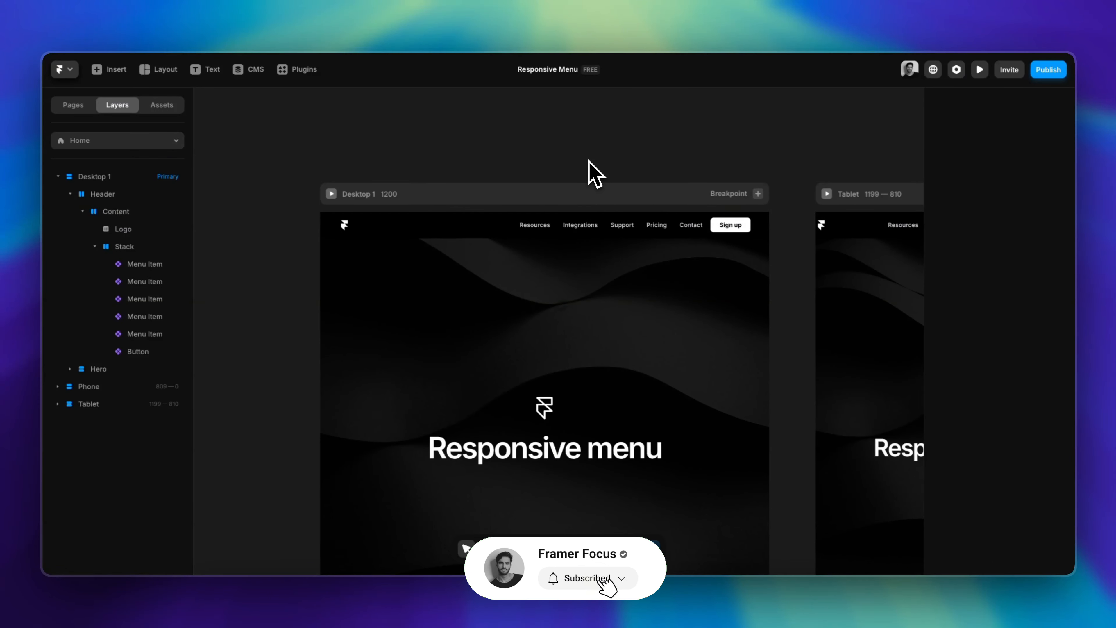
pyautogui.scroll(-3, 589, 161)
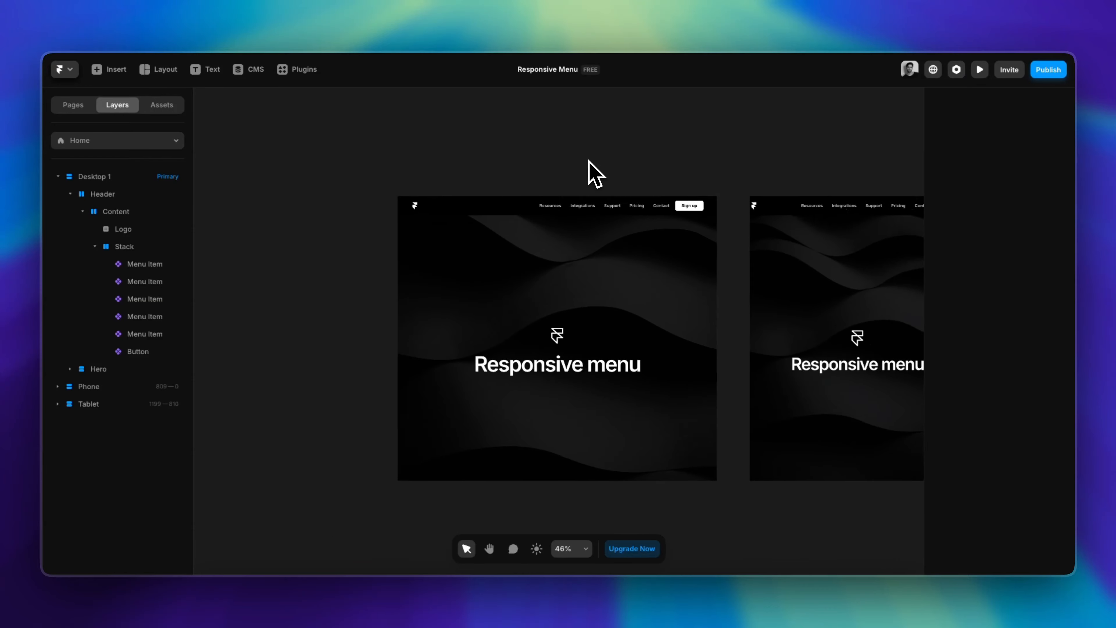
pyautogui.hscroll(10, 589, 161)
pyautogui.hscroll(-3, 589, 167)
pyautogui.scroll(3, 591, 162)
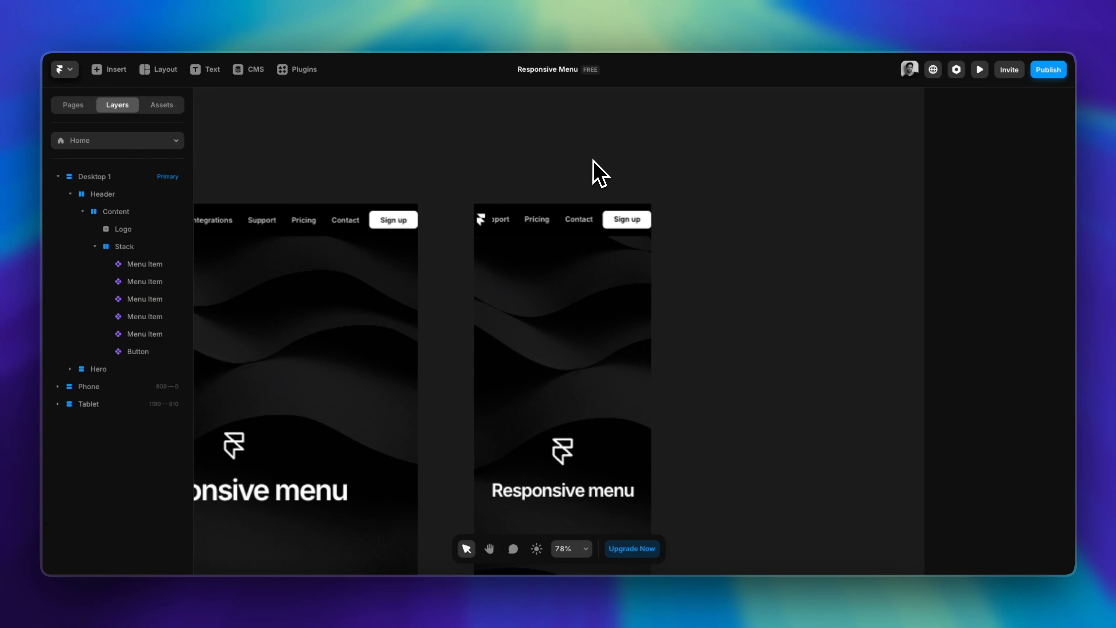
pyautogui.scroll(-3, 593, 162)
pyautogui.hscroll(-6, 592, 167)
pyautogui.scroll(5, 593, 175)
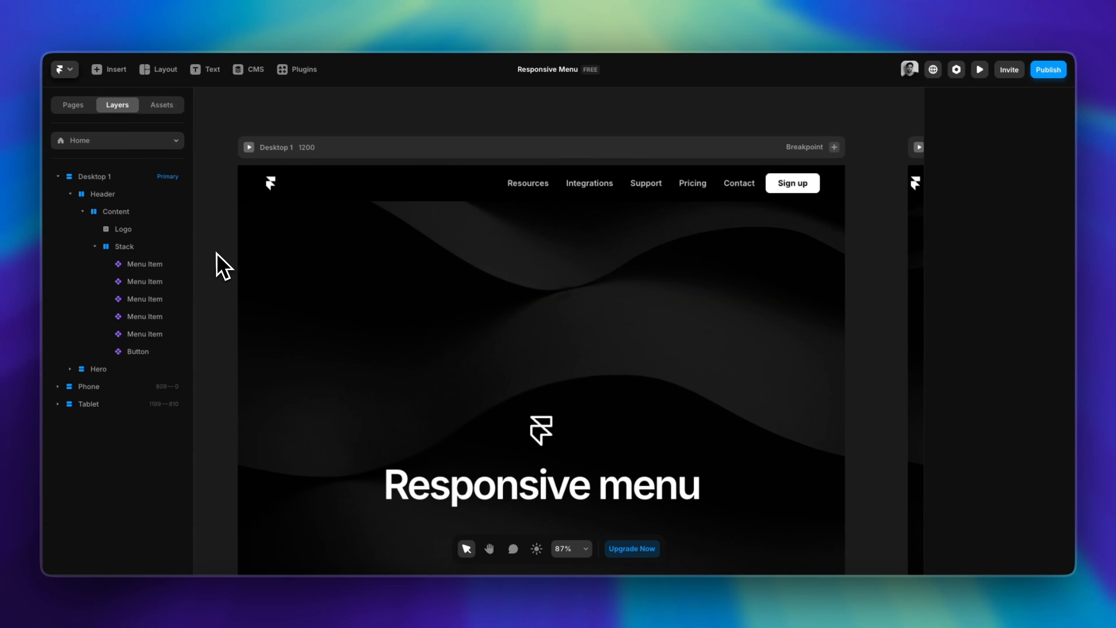
# Create a component named Header from the desktop header stack
pyautogui.rightClick(248, 199)
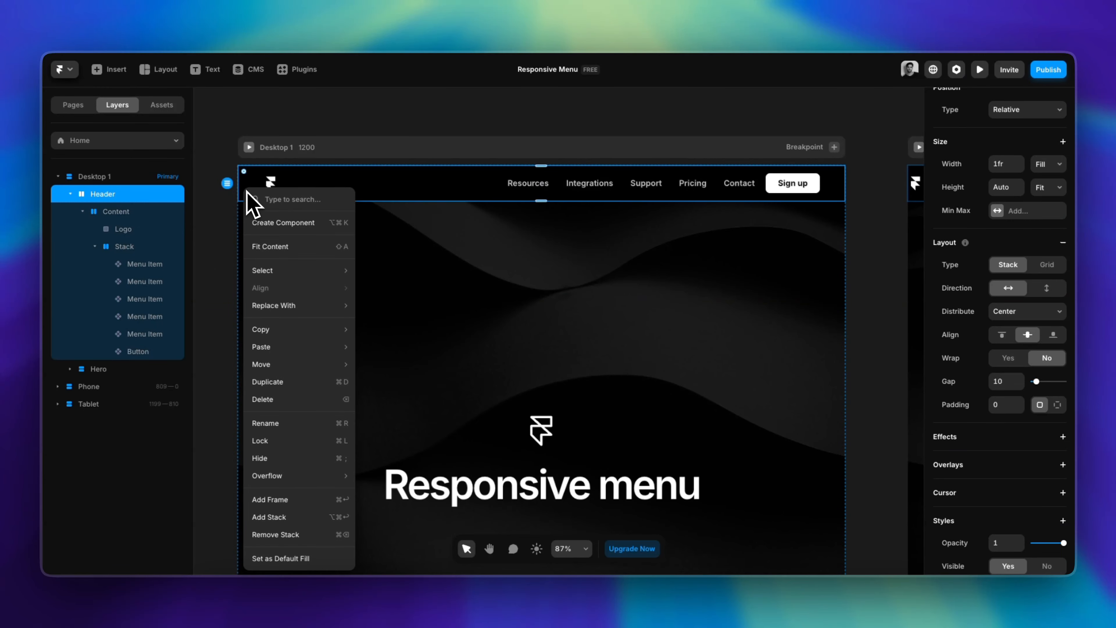
pyautogui.click(309, 229)
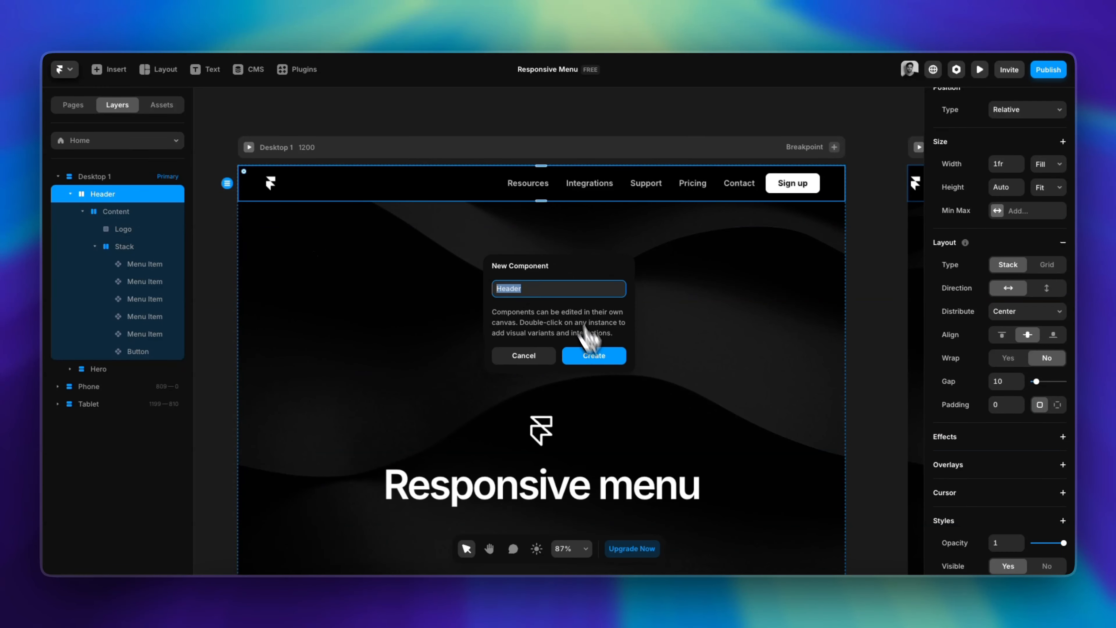
pyautogui.click(601, 357)
# Delete the Tablet and Phone variants from the Header component, keeping only the primary Desktop variant
pyautogui.click(571, 342)
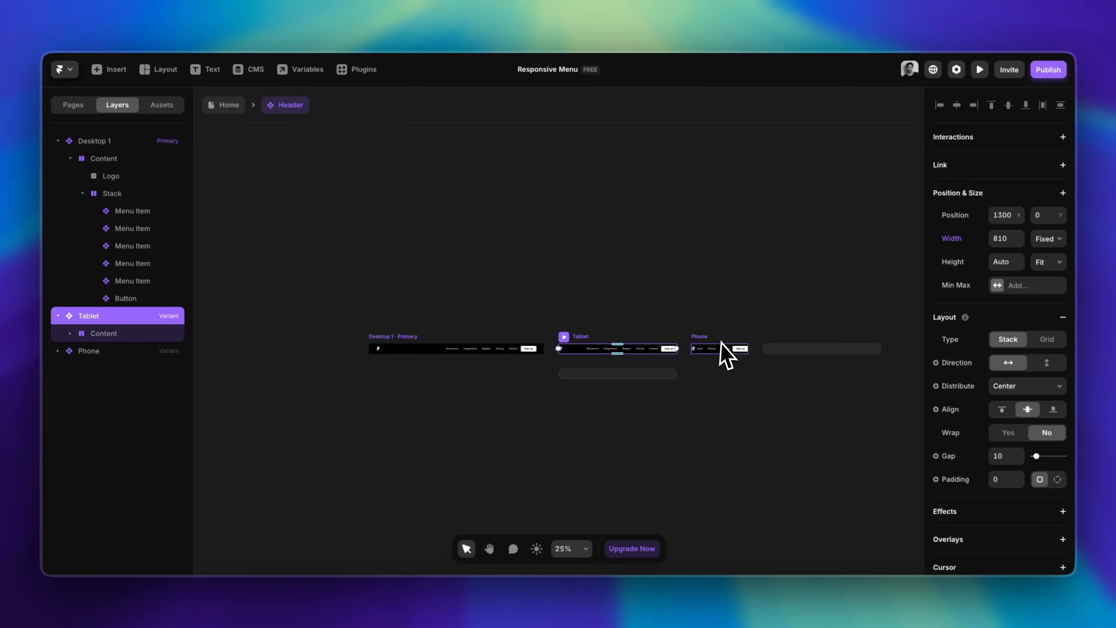
pyautogui.keyDown('shift'); pyautogui.click(706, 339); pyautogui.keyUp('shift')
pyautogui.press('Delete')
pyautogui.hotkey('shift', '1')
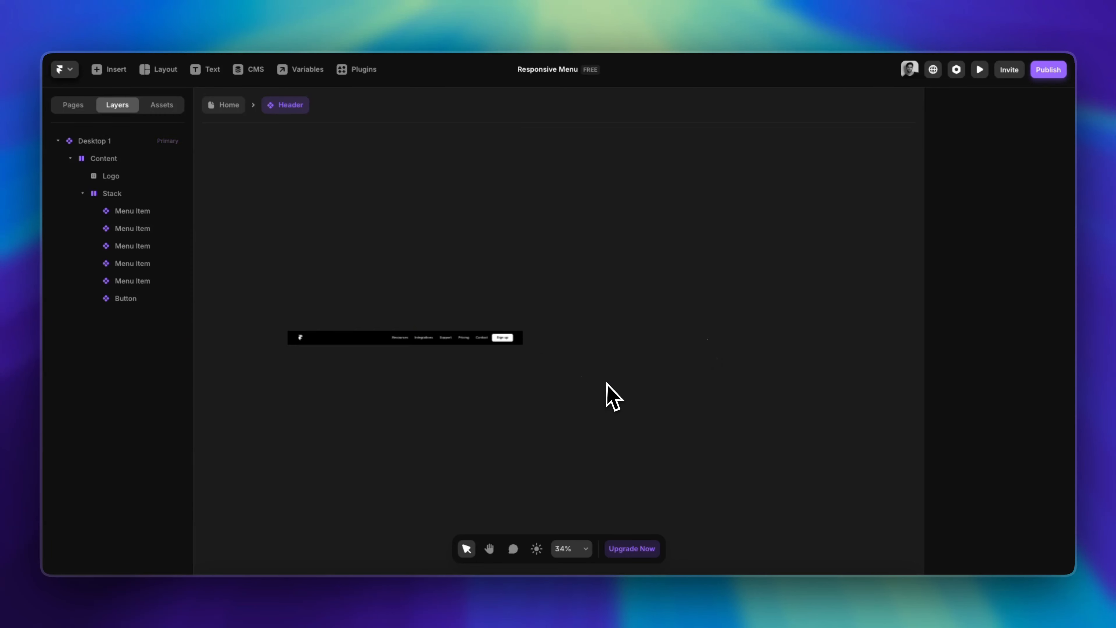
pyautogui.moveTo(694, 240); pyautogui.dragTo(888, 402)
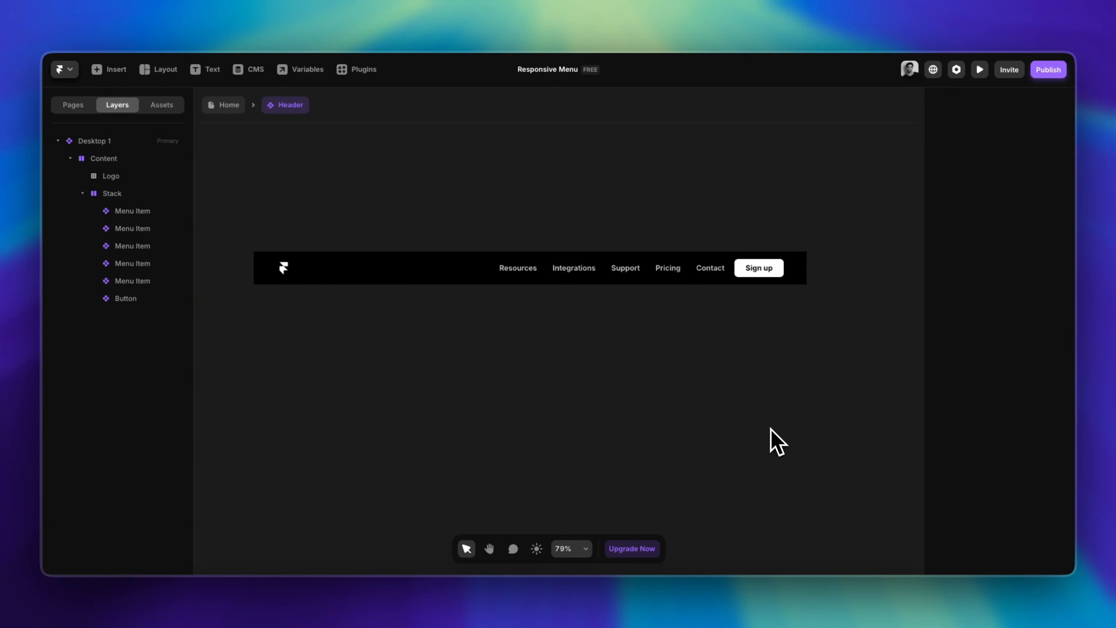
pyautogui.hscroll(-3, 702, 446)
pyautogui.scroll(5, 443, 366)
pyautogui.scroll(3, 443, 366)
pyautogui.hscroll(-3, 443, 366)
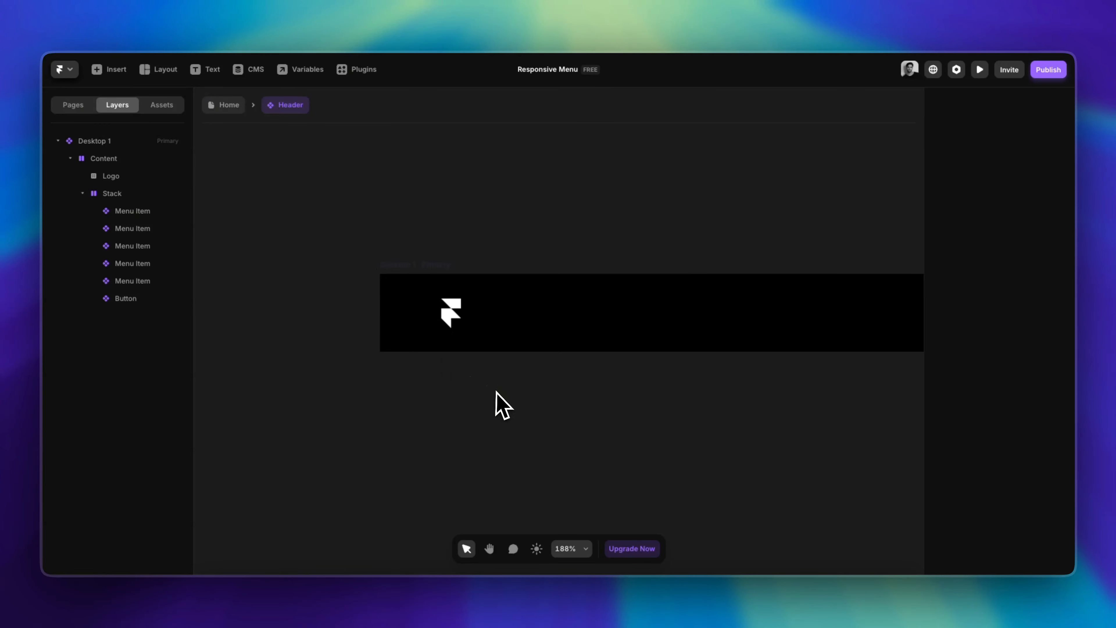
pyautogui.scroll(-2, 498, 401)
pyautogui.scroll(2, 498, 400)
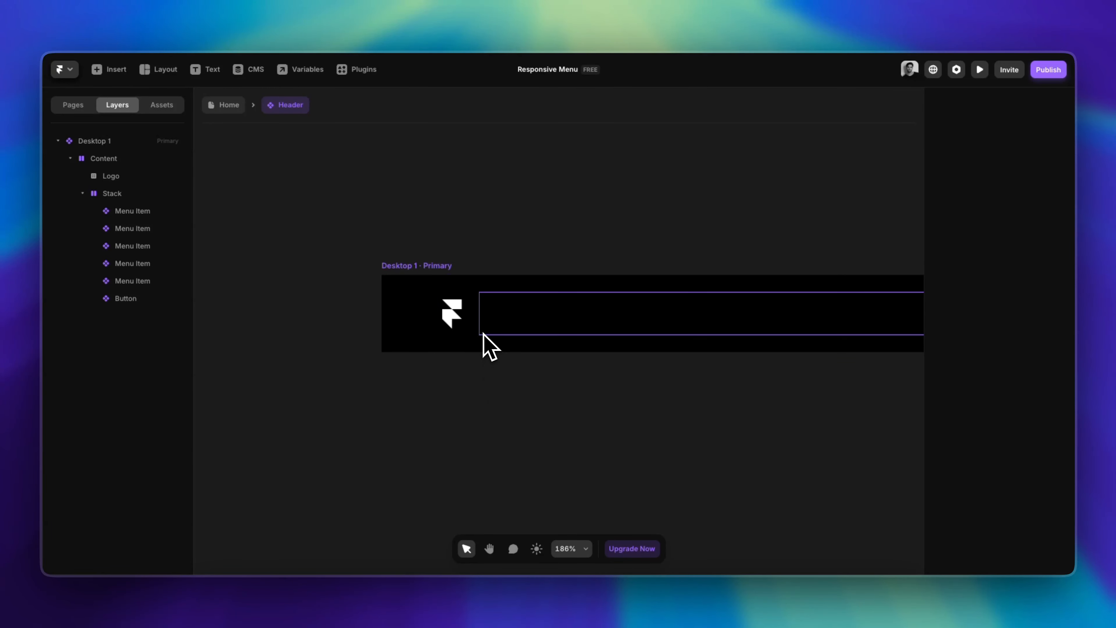
pyautogui.moveTo(346, 240); pyautogui.dragTo(578, 401)
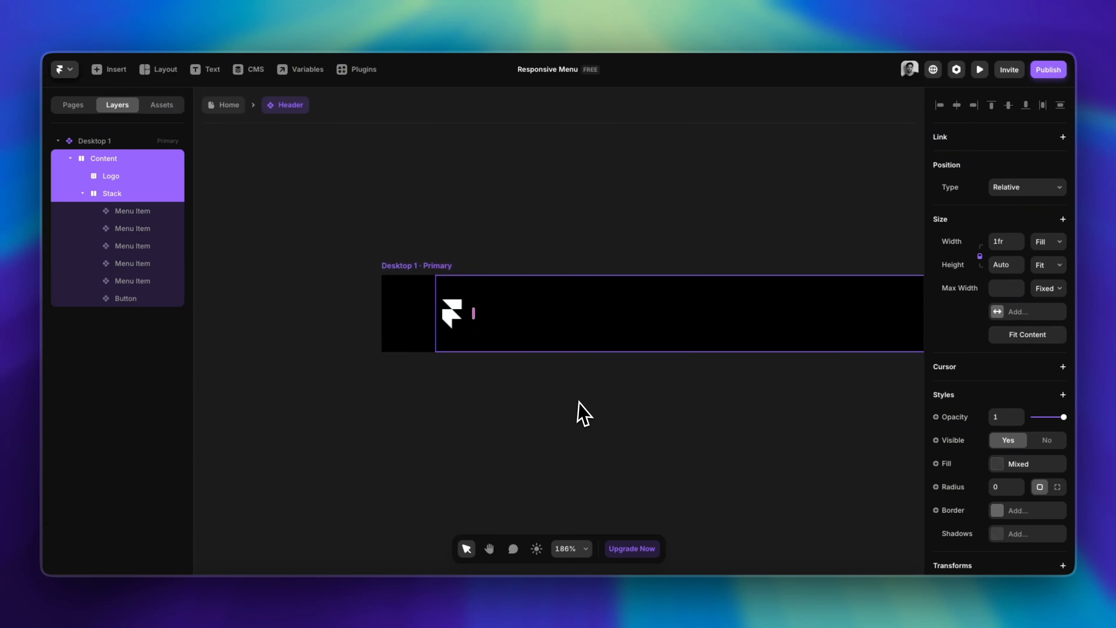
pyautogui.click(580, 405)
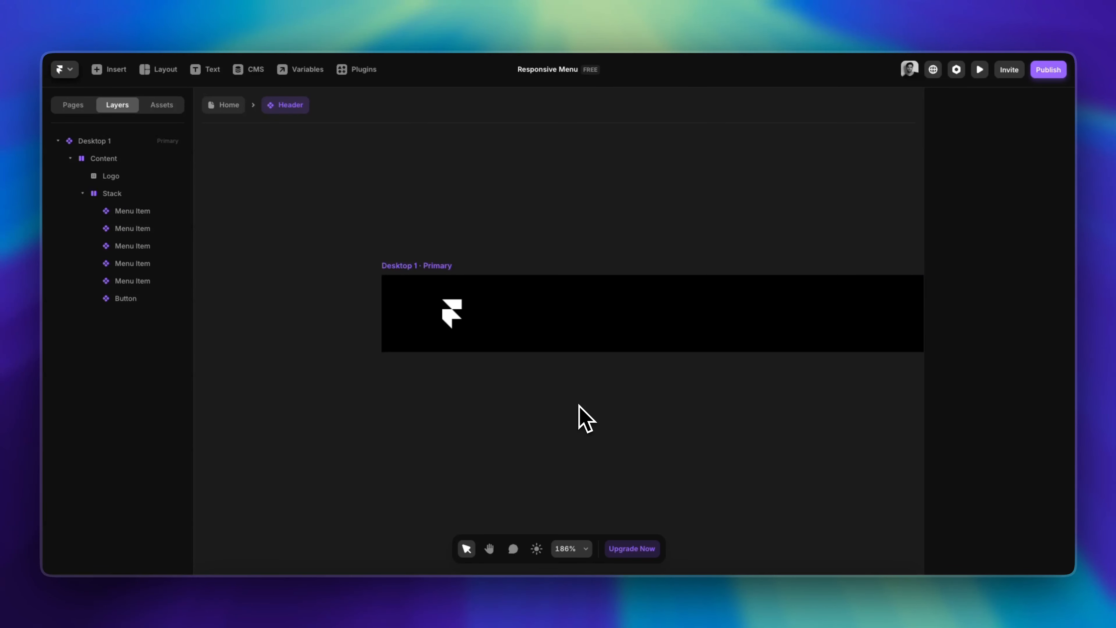
# Draw a 30 by 30 frame on the empty canvas below the header variant and remove its fill
pyautogui.scroll(8, 473, 411)
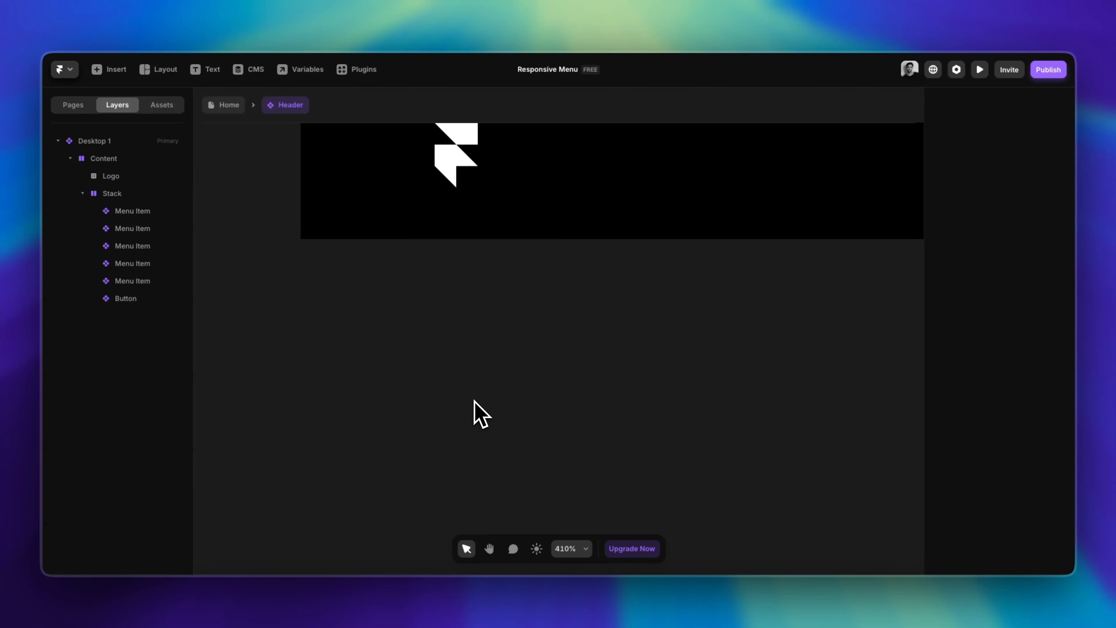
pyautogui.press('f')
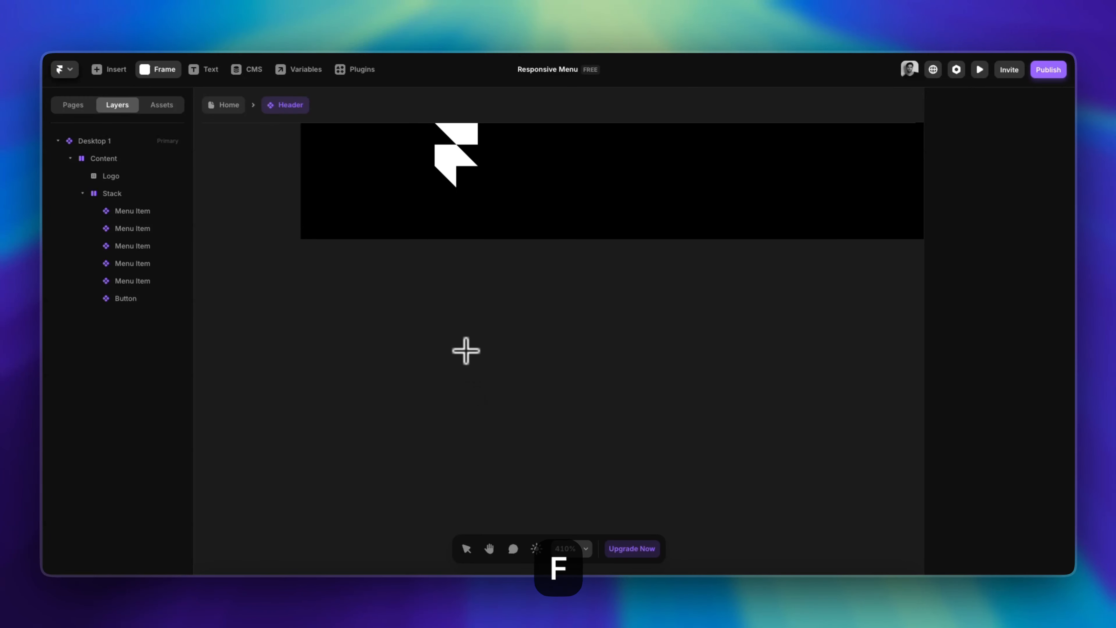
pyautogui.moveTo(444, 295); pyautogui.dragTo(515, 383)
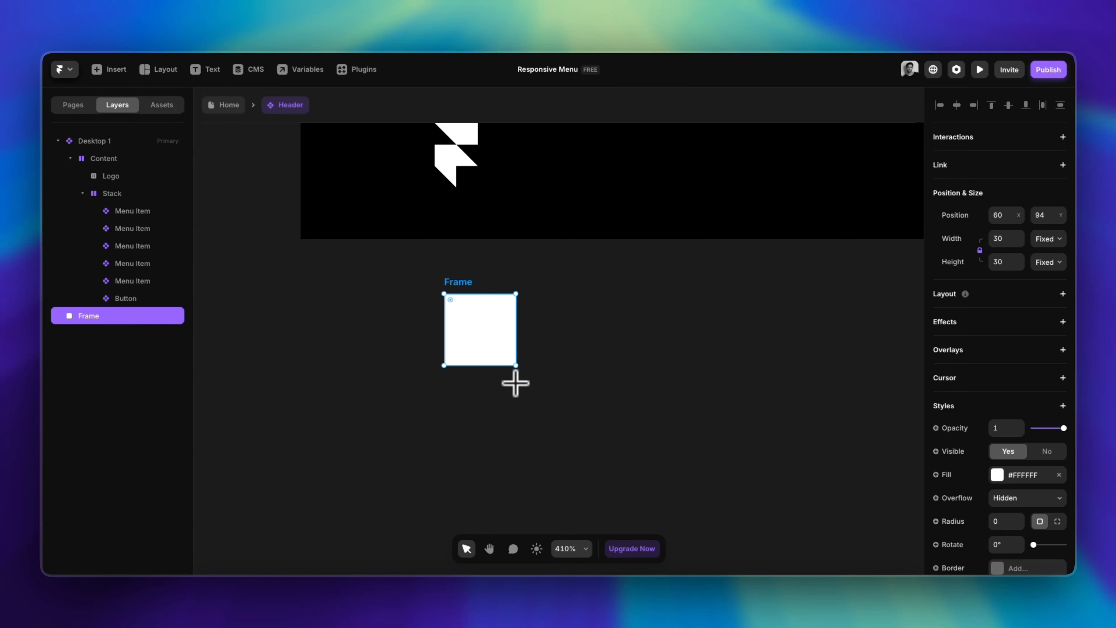
pyautogui.scroll(5, 483, 386)
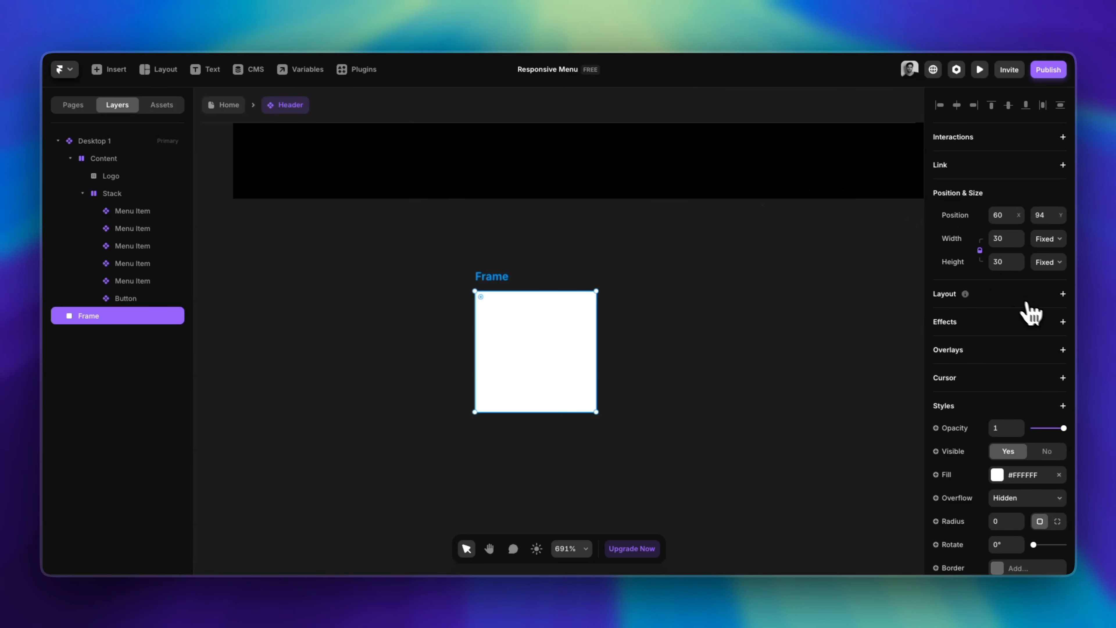
pyautogui.scroll(-3, 1050, 352)
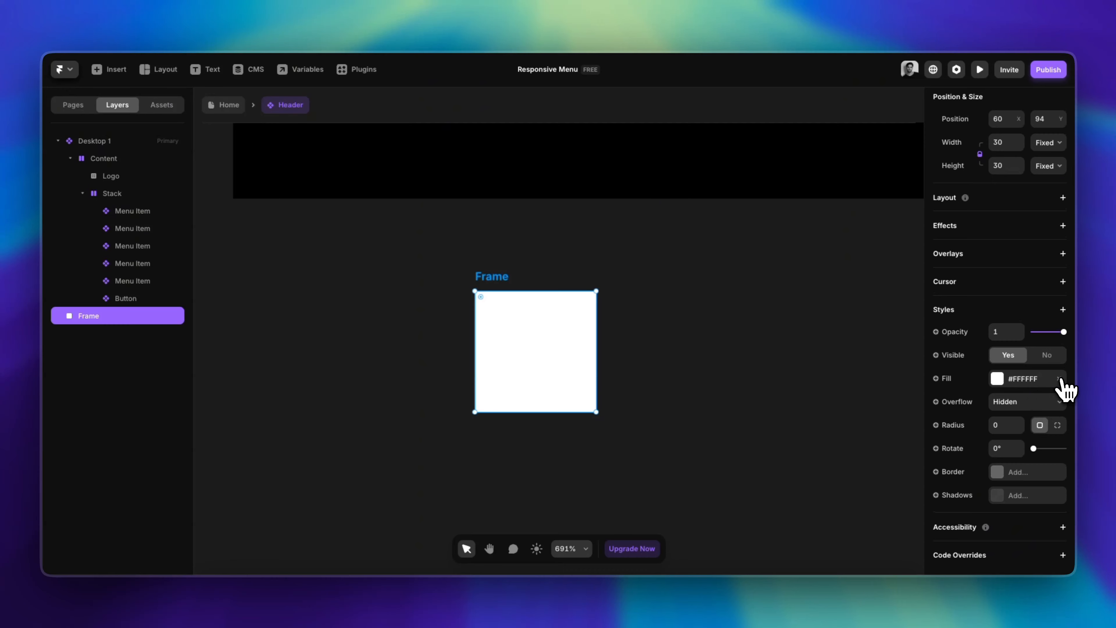
pyautogui.click(1060, 379)
# Draw a thin horizontal bar, 18 wide and 2 high, inside the upper half of the empty frame
pyautogui.scroll(5, 578, 399)
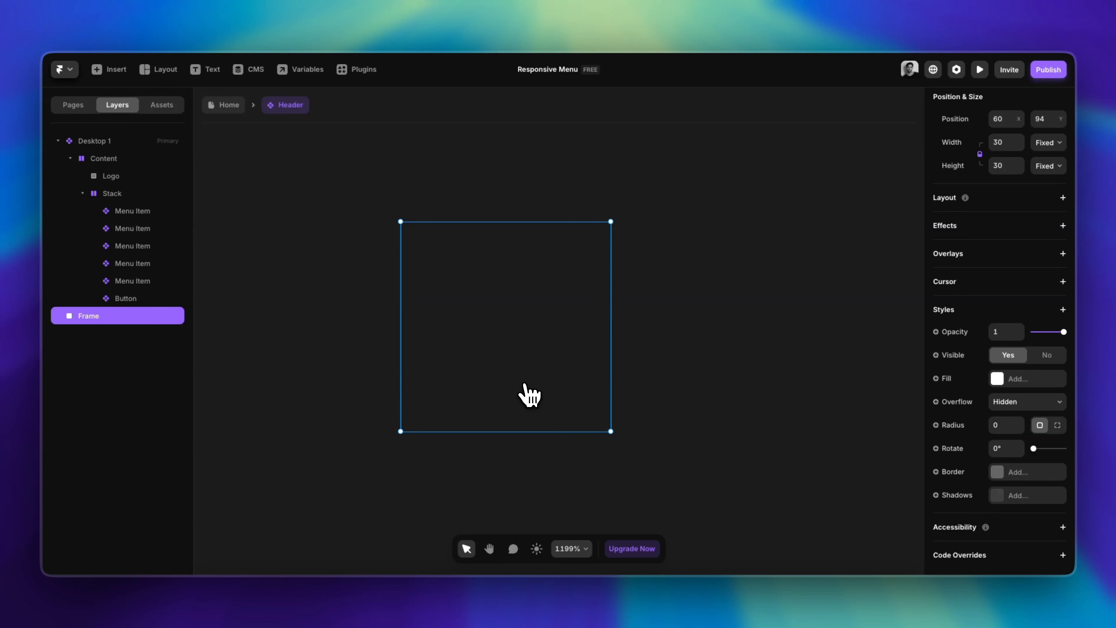
pyautogui.press('f')
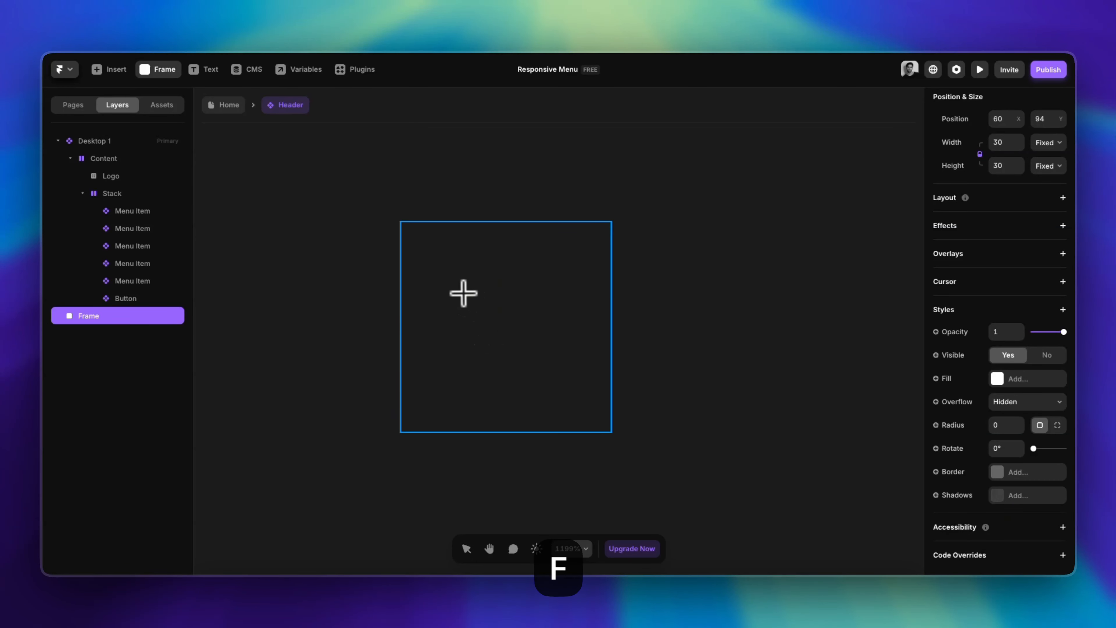
pyautogui.moveTo(449, 285); pyautogui.dragTo(573, 297)
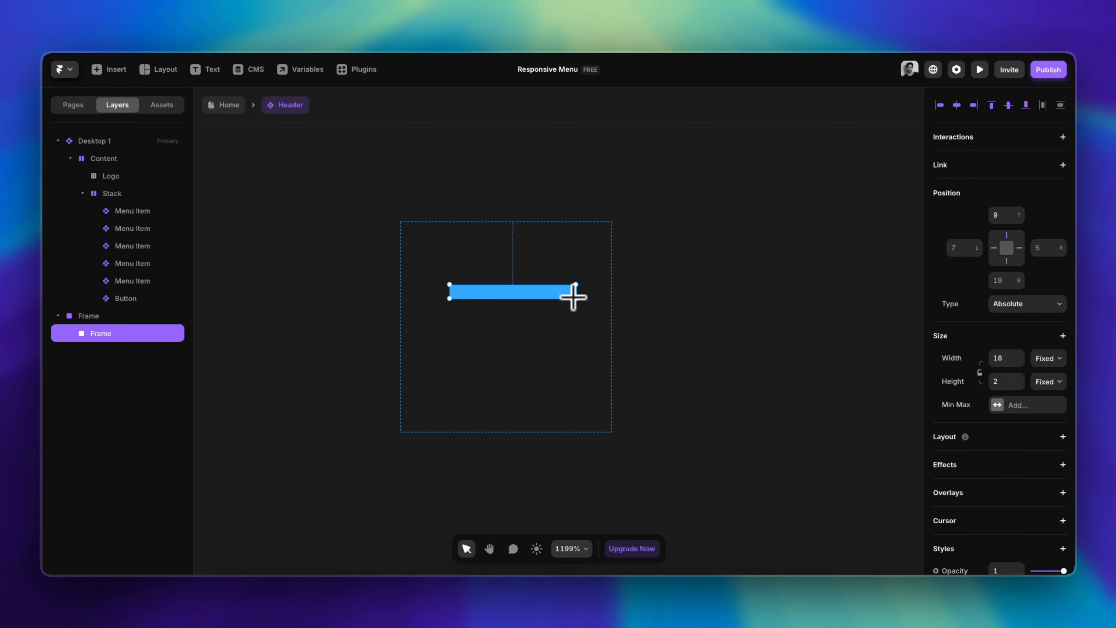
# Set the bar's fill to white #FFFFFF and its corner radius to 100
pyautogui.scroll(-5, 984, 301)
pyautogui.click(1034, 381)
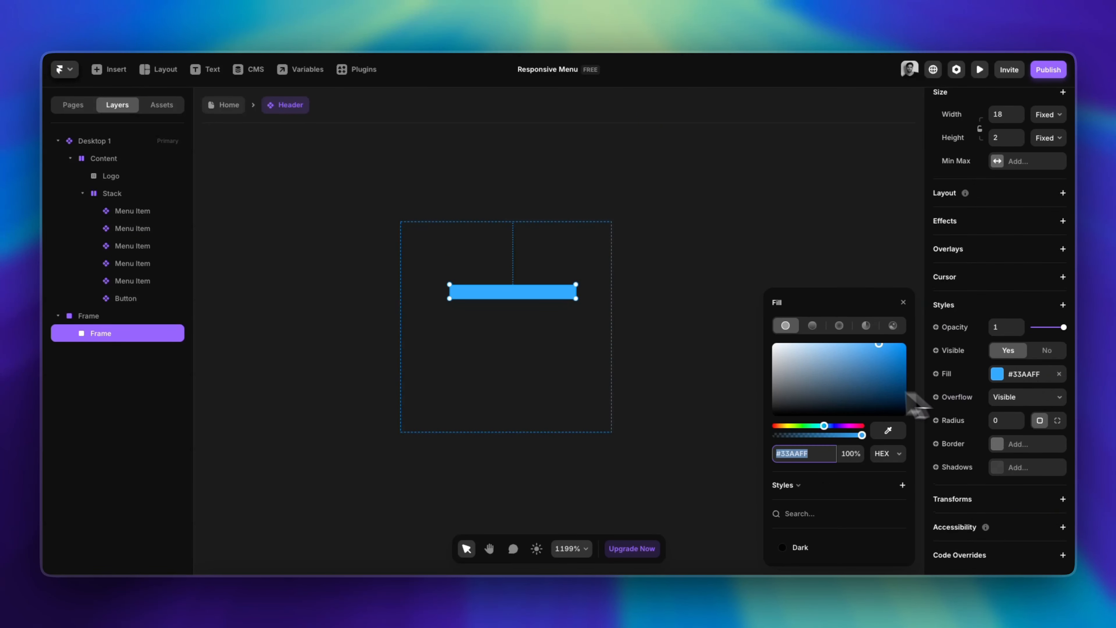
pyautogui.click(779, 350)
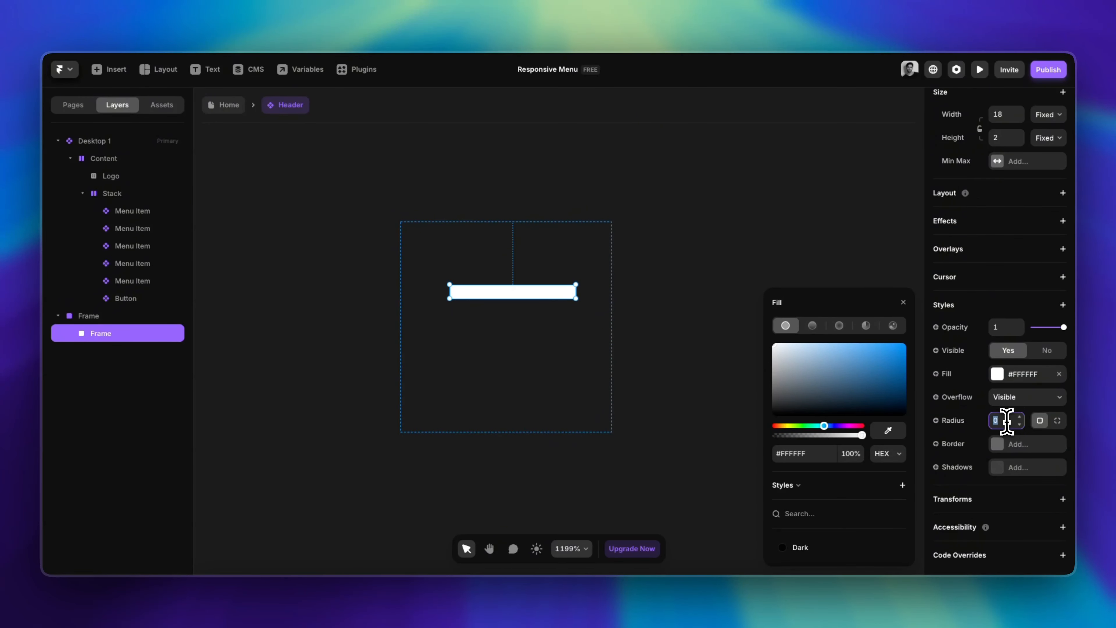
pyautogui.write('00')
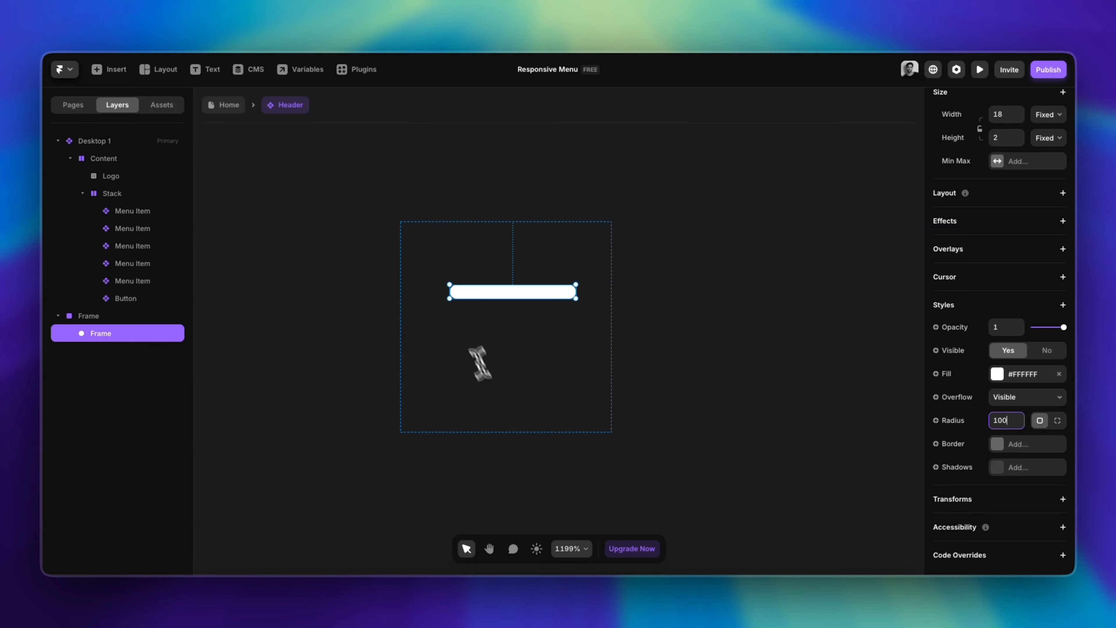
# Duplicate the white rounded bar inside the 30 by 30 frame
pyautogui.scroll(5, 473, 324)
pyautogui.scroll(-8, 648, 237)
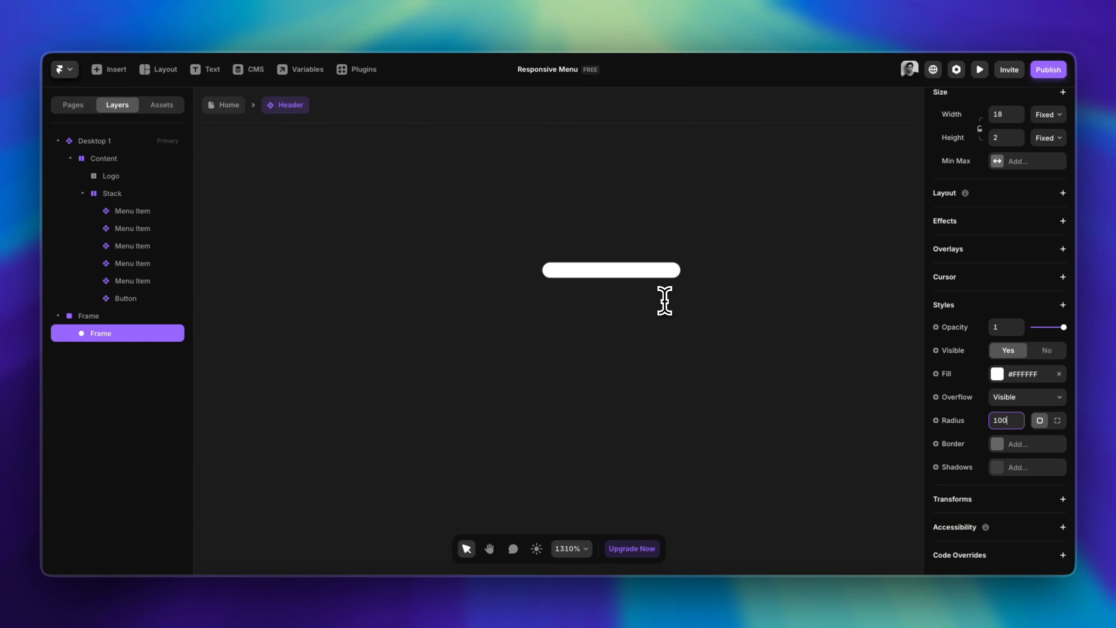
pyautogui.press('super+d')
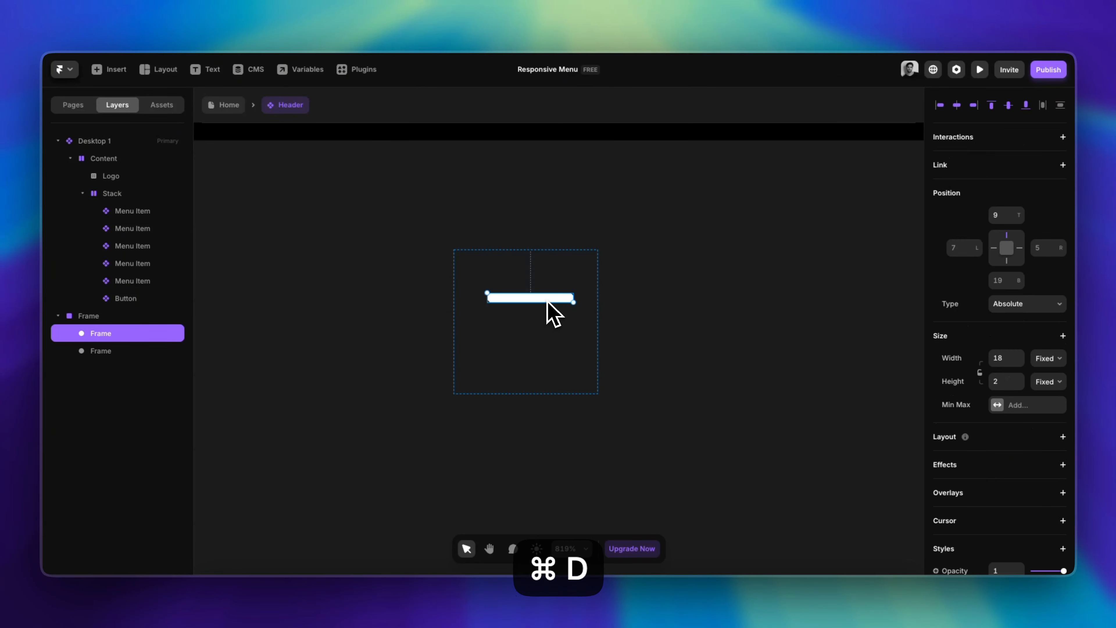
# Move the duplicated bar below the original and rename the 30 by 30 frame as Mobile Menu Icon
pyautogui.moveTo(546, 302)
pyautogui.mouseDown()
pyautogui.moveTo(548, 330)
pyautogui.moveTo(547, 310)
pyautogui.mouseUp()
pyautogui.keyDown('shift'); pyautogui.click(550, 302); pyautogui.keyUp('shift')
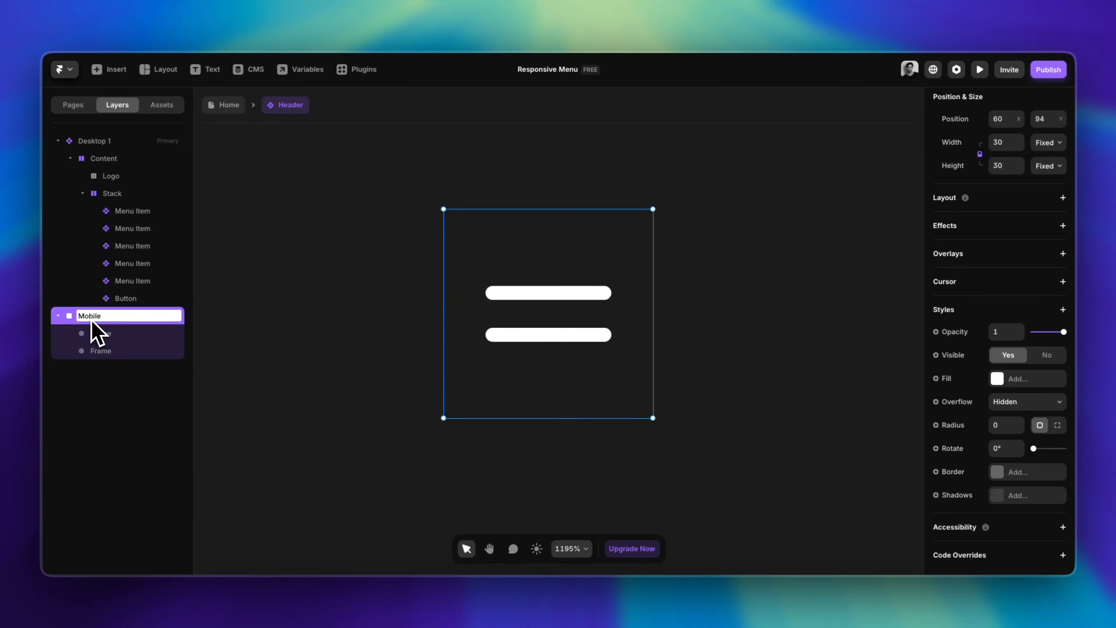
pyautogui.write('Icon')
pyautogui.press('Return')
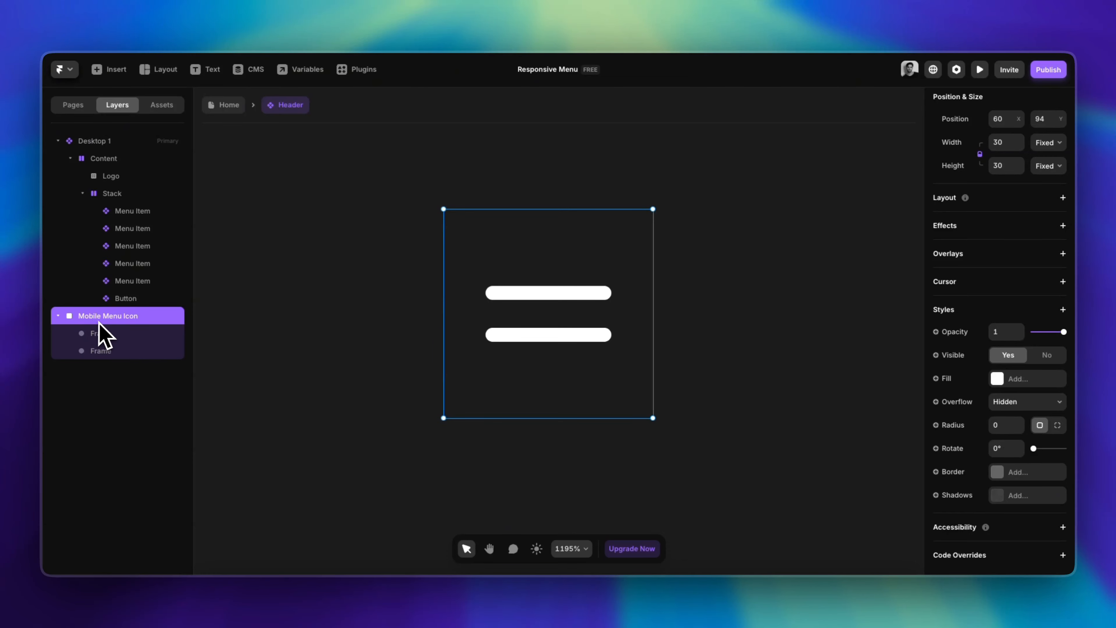
# Create a component from the Mobile Menu Icon frame, keeping that name
pyautogui.rightClick(108, 330)
pyautogui.click(158, 93)
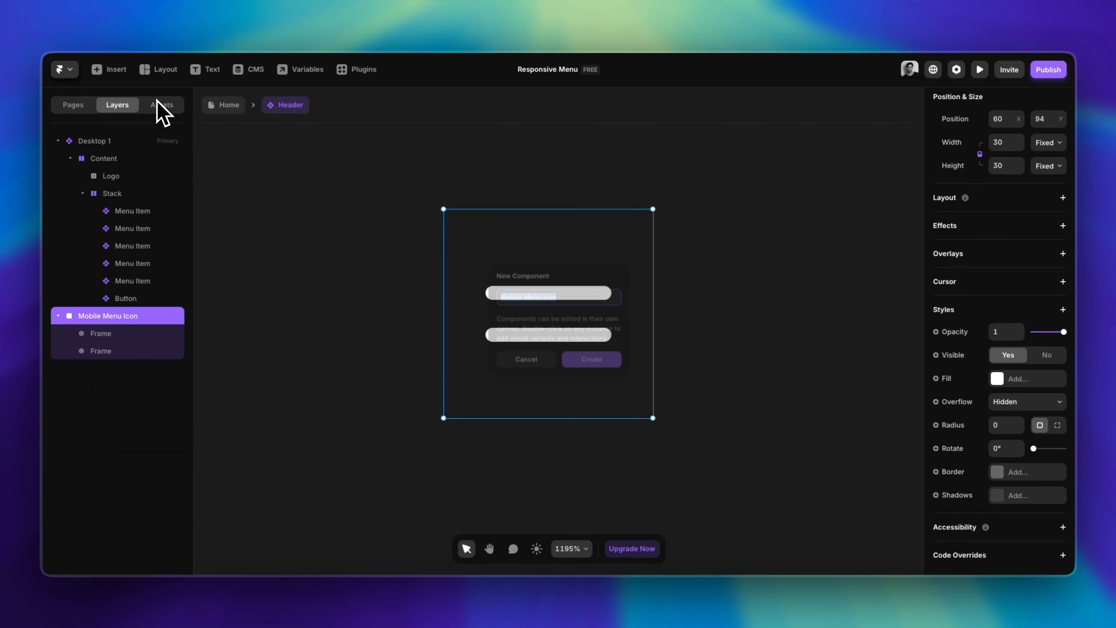
pyautogui.click(594, 355)
# Rename the icon component's primary variant as Open
pyautogui.click(391, 270)
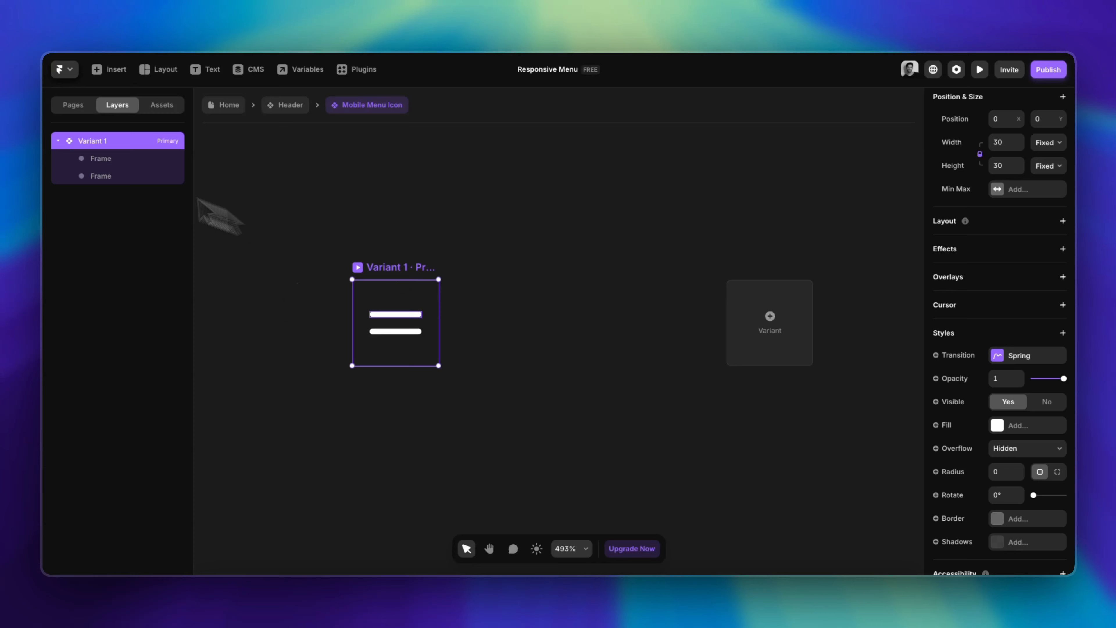
pyautogui.doubleClick(106, 146)
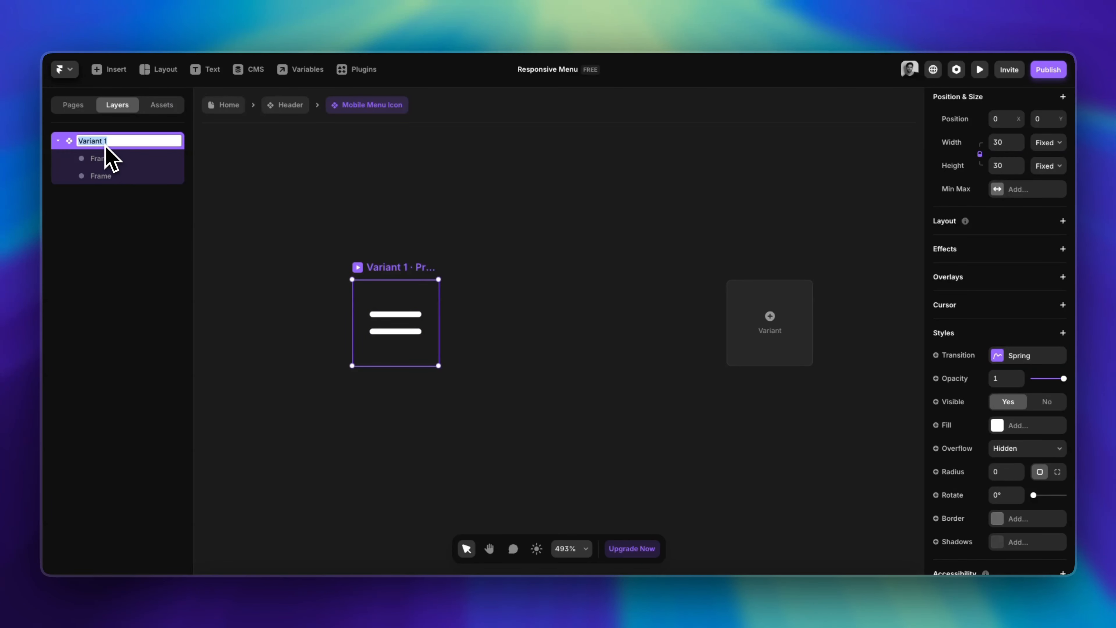
pyautogui.press('Return')
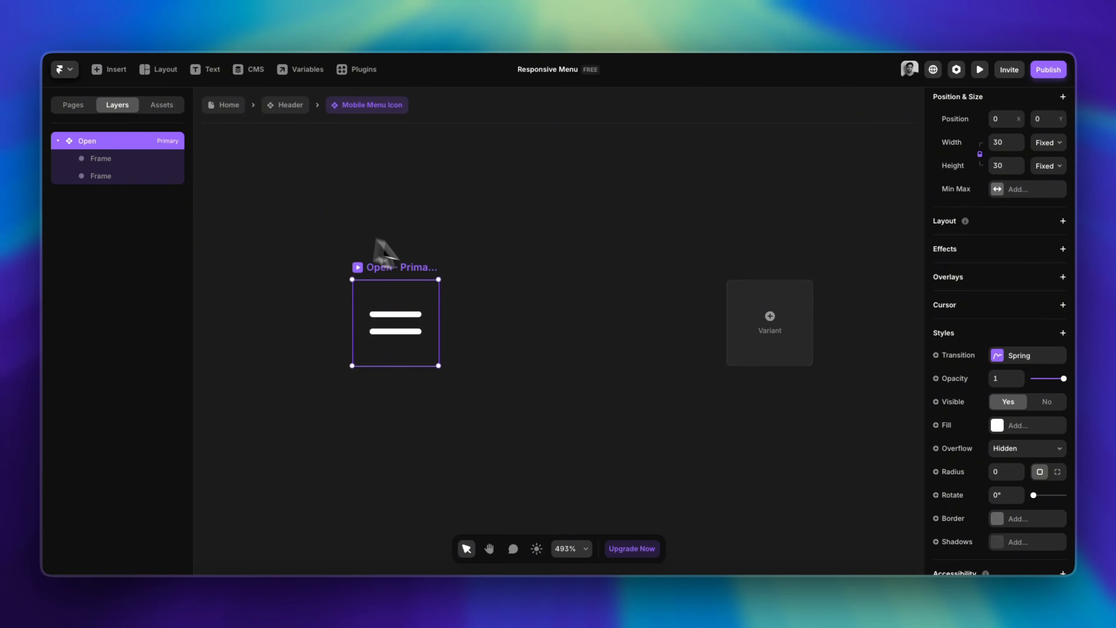
# Add a second variant to the icon component and move it closer to Open, at about X 66
pyautogui.click(740, 343)
pyautogui.moveTo(575, 303); pyautogui.dragTo(394, 296)
pyautogui.scroll(5, 386, 304)
# Rotate the two bars in the second icon variant diagonally in opposite directions
pyautogui.click(623, 306)
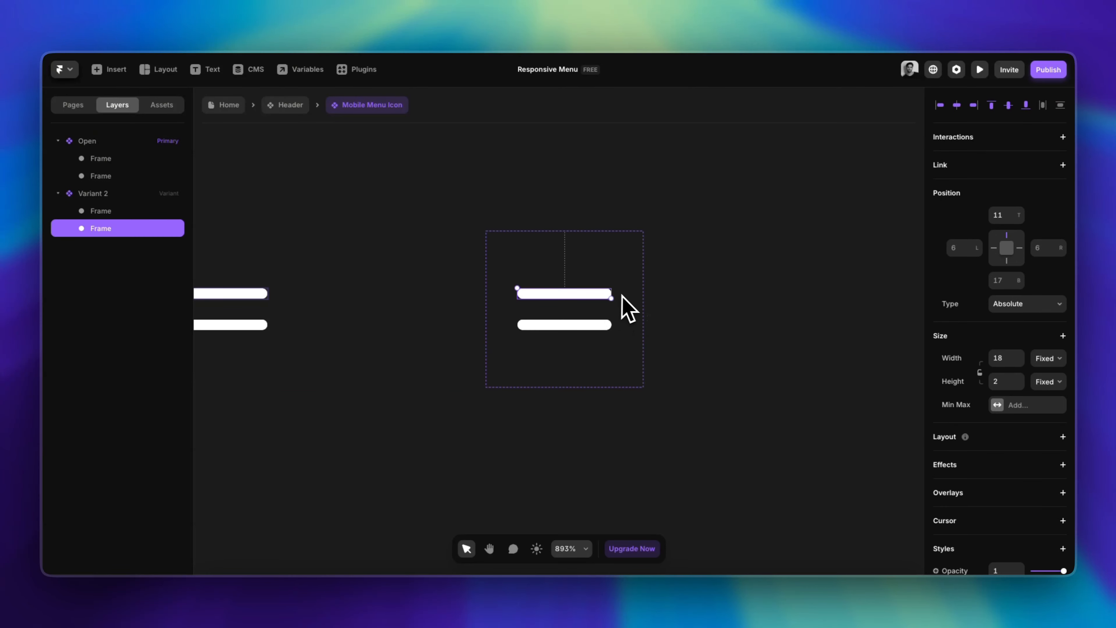
pyautogui.moveTo(618, 302); pyautogui.dragTo(591, 324)
pyautogui.click(540, 328)
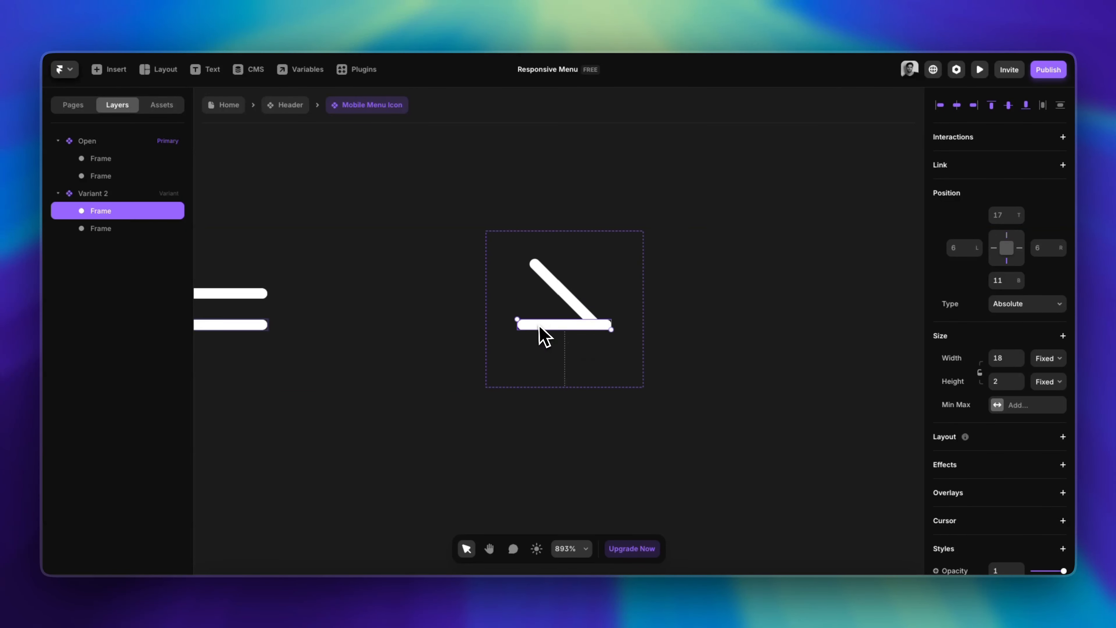
pyautogui.moveTo(503, 317); pyautogui.dragTo(516, 357)
# Align both rotated bars to the vertical centre of the second variant so they form a cross
pyautogui.keyDown('shift'); pyautogui.click(565, 295); pyautogui.keyUp('shift')
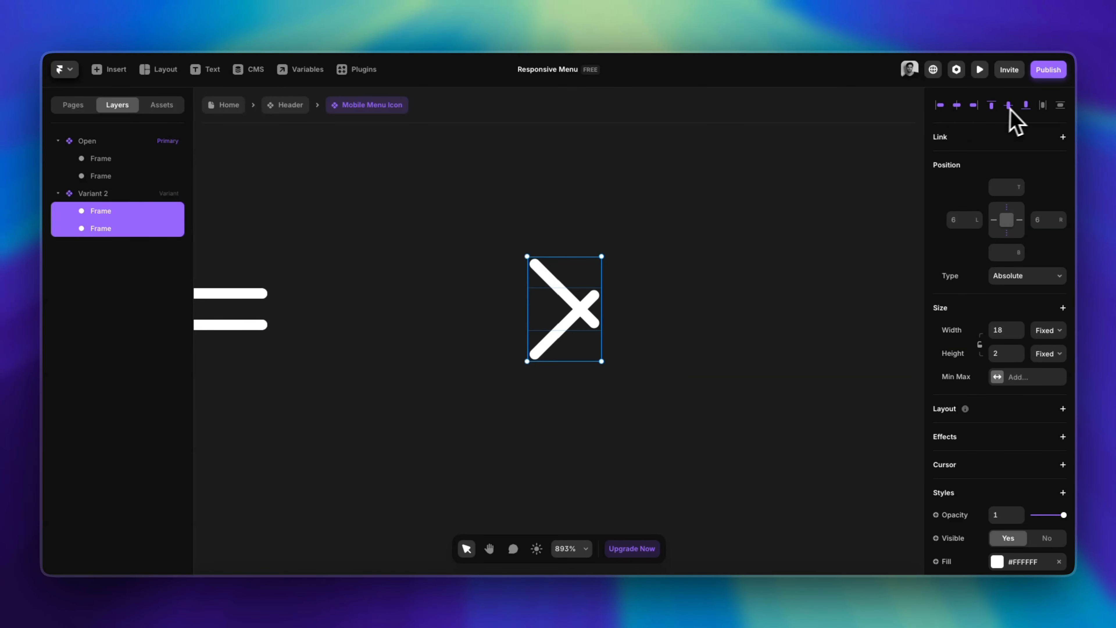
pyautogui.click(1007, 104)
pyautogui.click(822, 352)
pyautogui.scroll(-5, 742, 429)
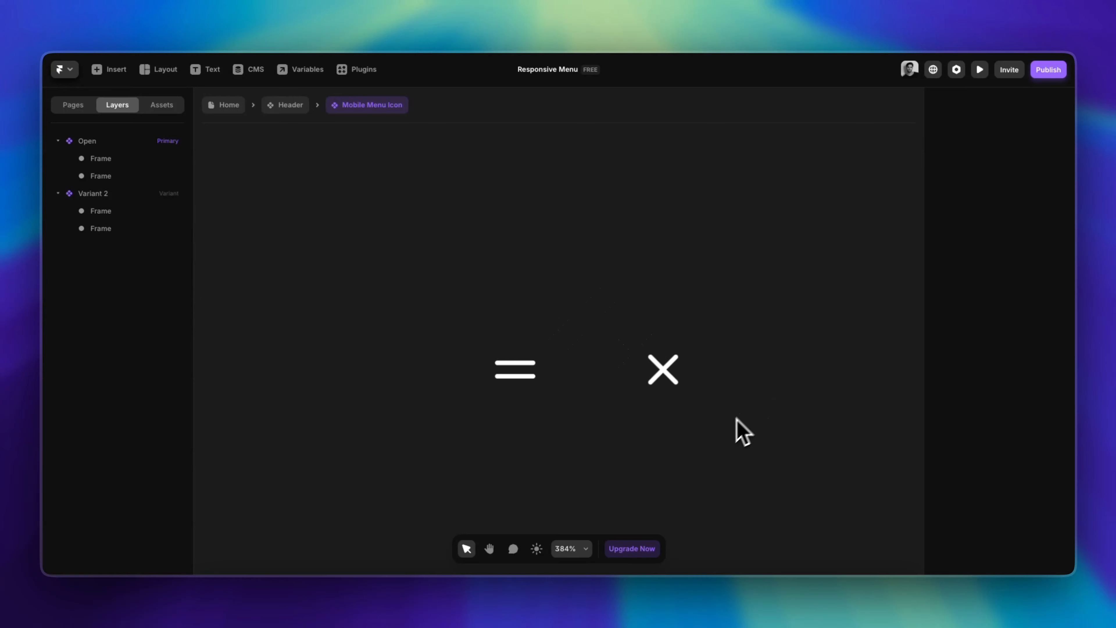
# Rename the cross-shaped icon variant as Close
pyautogui.hscroll(3, 694, 445)
pyautogui.hscroll(-2, 636, 437)
pyautogui.click(616, 325)
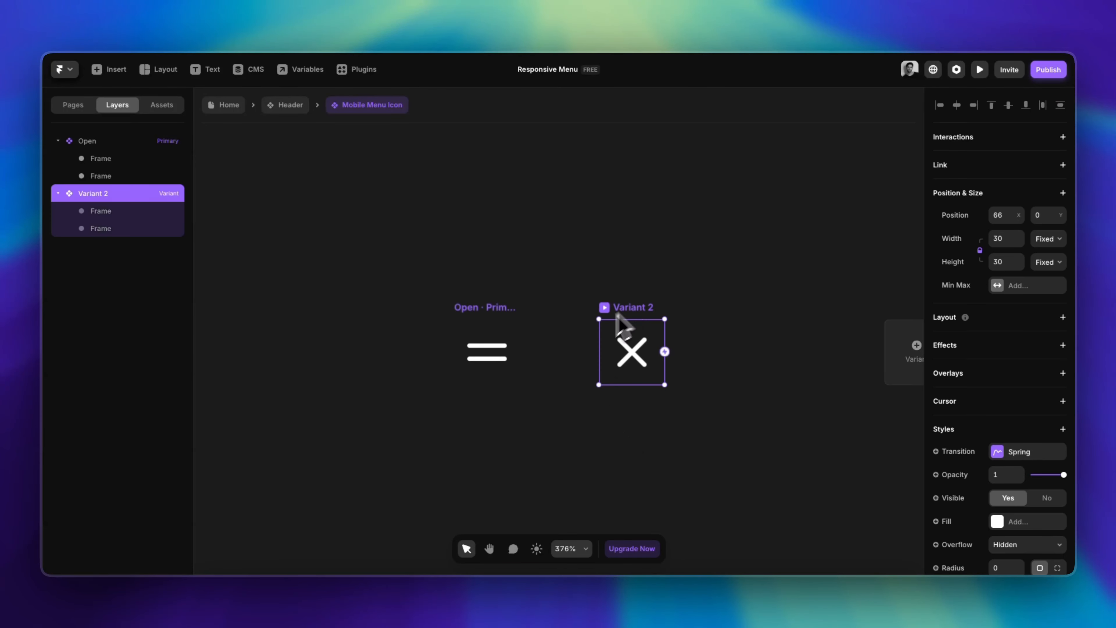
pyautogui.doubleClick(99, 197)
pyautogui.write('Close')
pyautogui.press('Return')
pyautogui.click(416, 190)
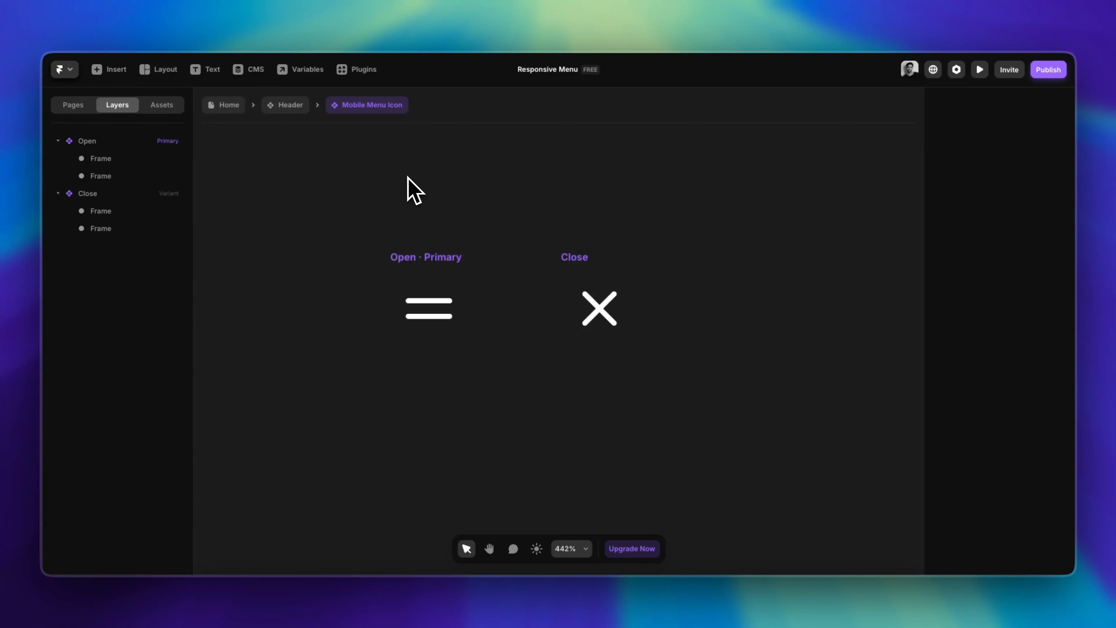
# Browse the icon sets available for insertion
pyautogui.click(110, 71)
pyautogui.moveTo(122, 503)
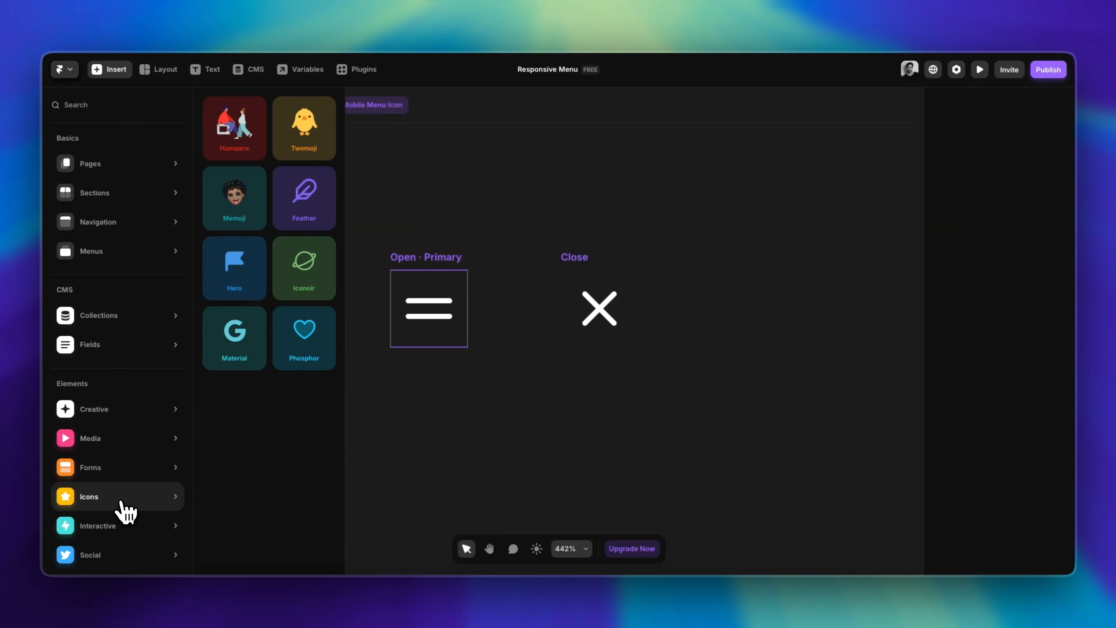
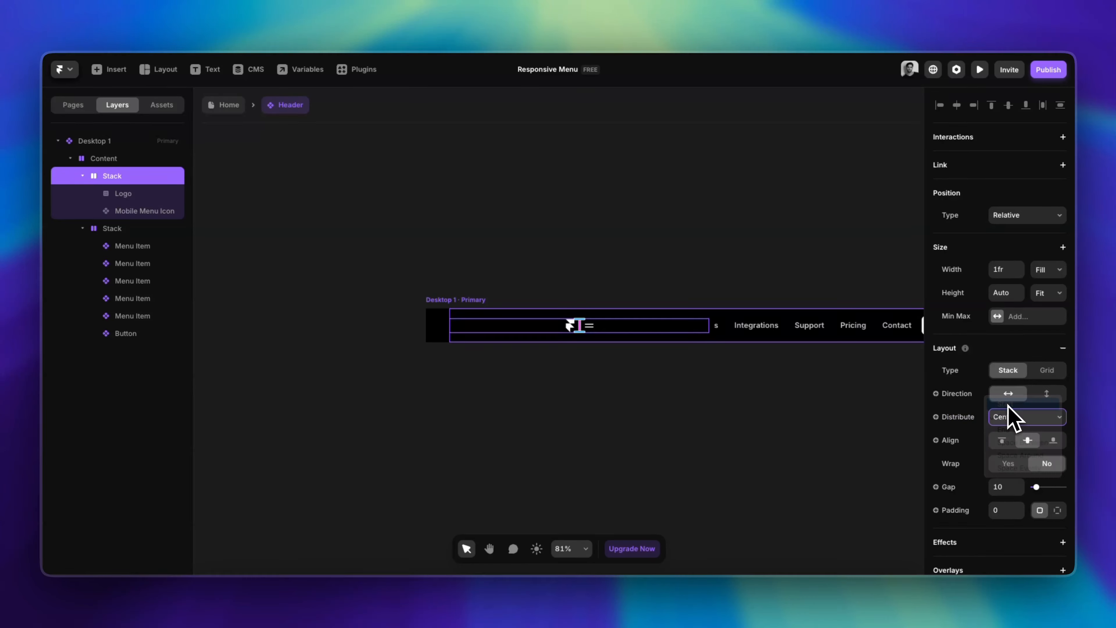
# Hide the Mobile Menu Icon beside the logo in the Desktop 1 header variant by turning its visibility off
pyautogui.scroll(5, 501, 360)
pyautogui.scroll(5, 446, 326)
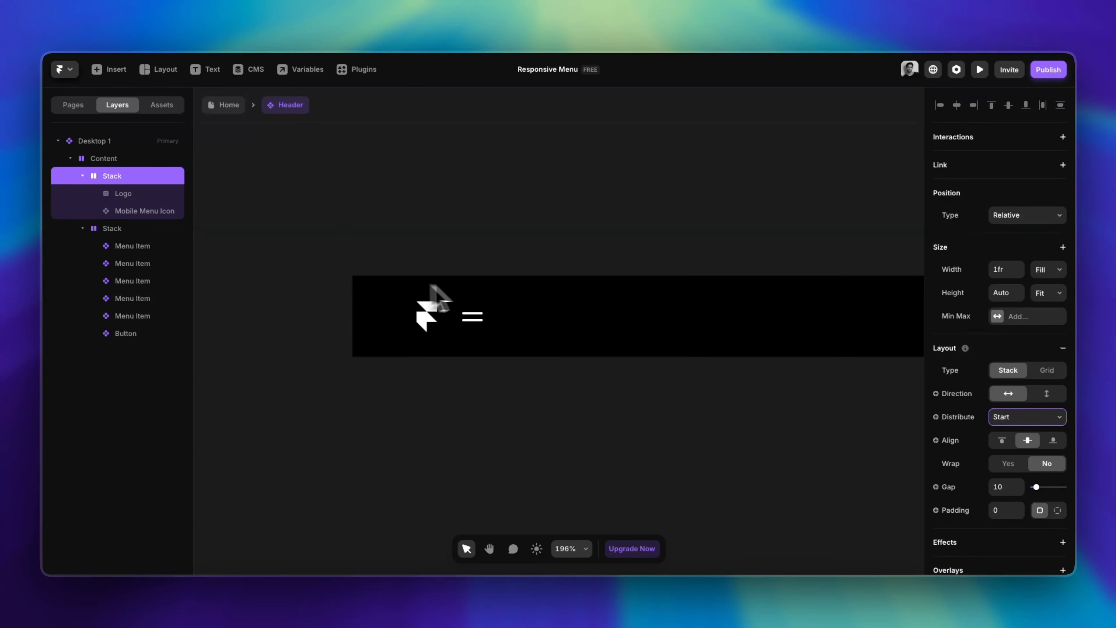
pyautogui.scroll(-3, 457, 299)
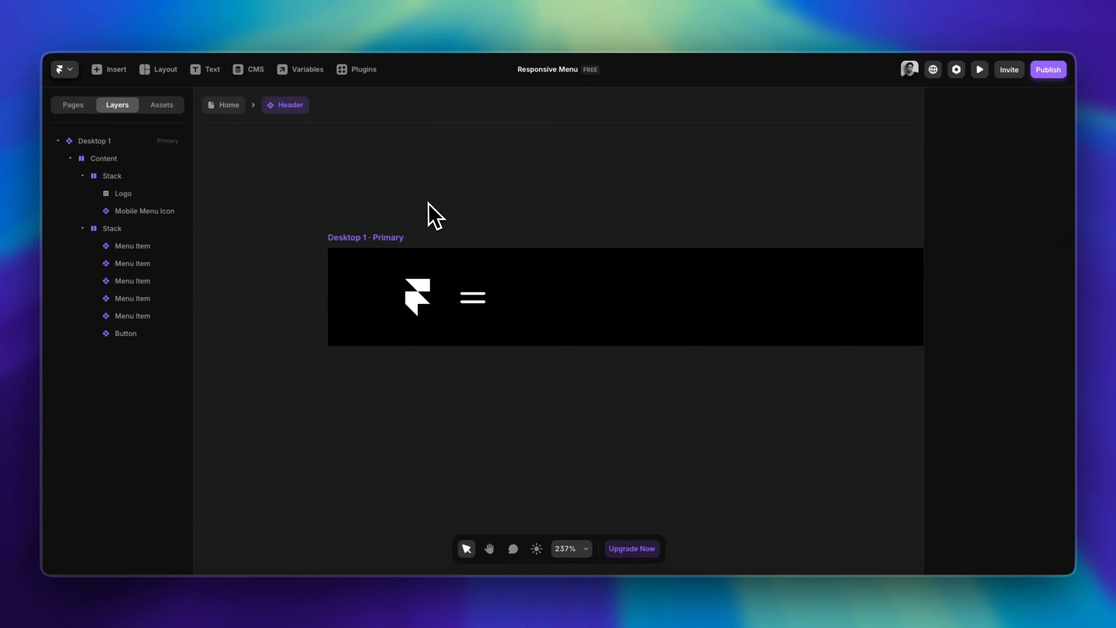
pyautogui.click(476, 304)
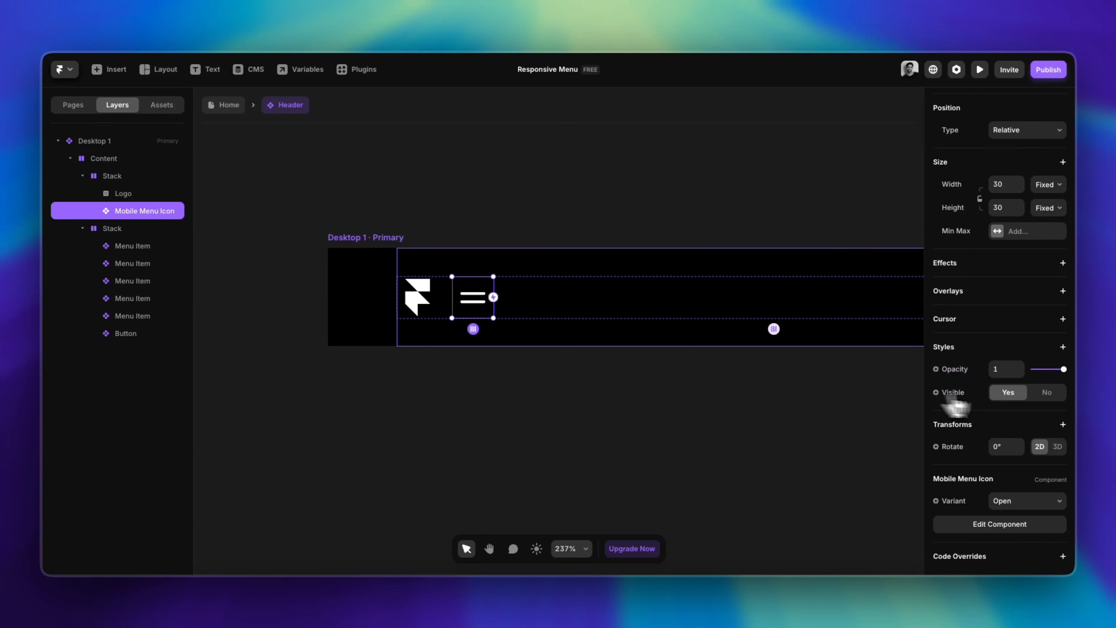
pyautogui.click(1047, 392)
pyautogui.click(694, 440)
# Rename the stack holding the logo and menu icon as "Logo + Mobile icon"
pyautogui.scroll(-5, 693, 440)
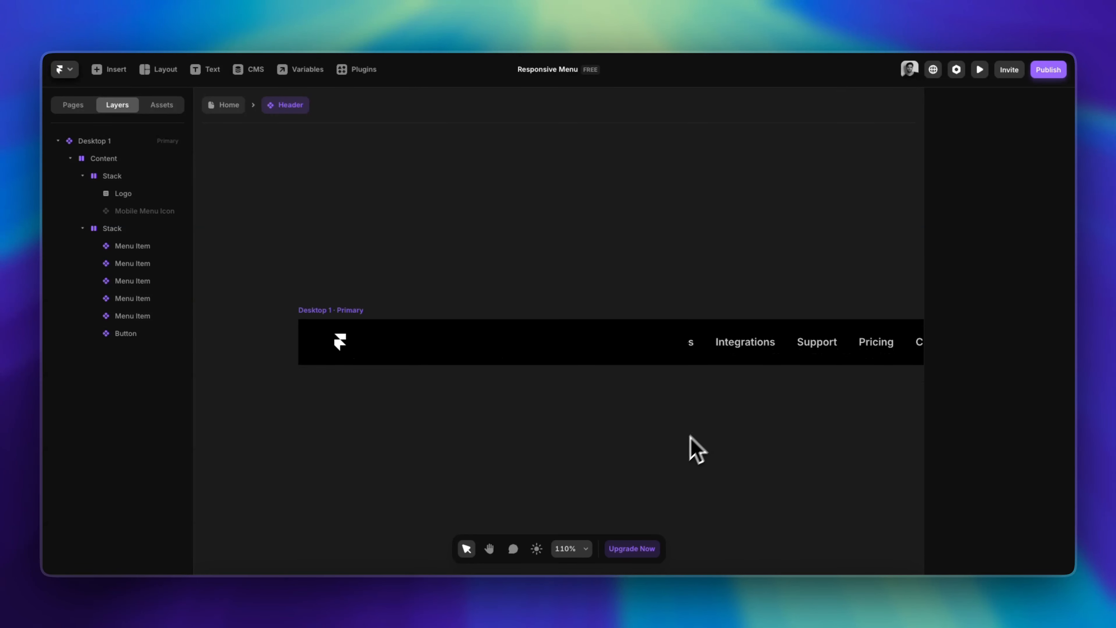
pyautogui.scroll(-2, 694, 440)
pyautogui.hscroll(3, 680, 379)
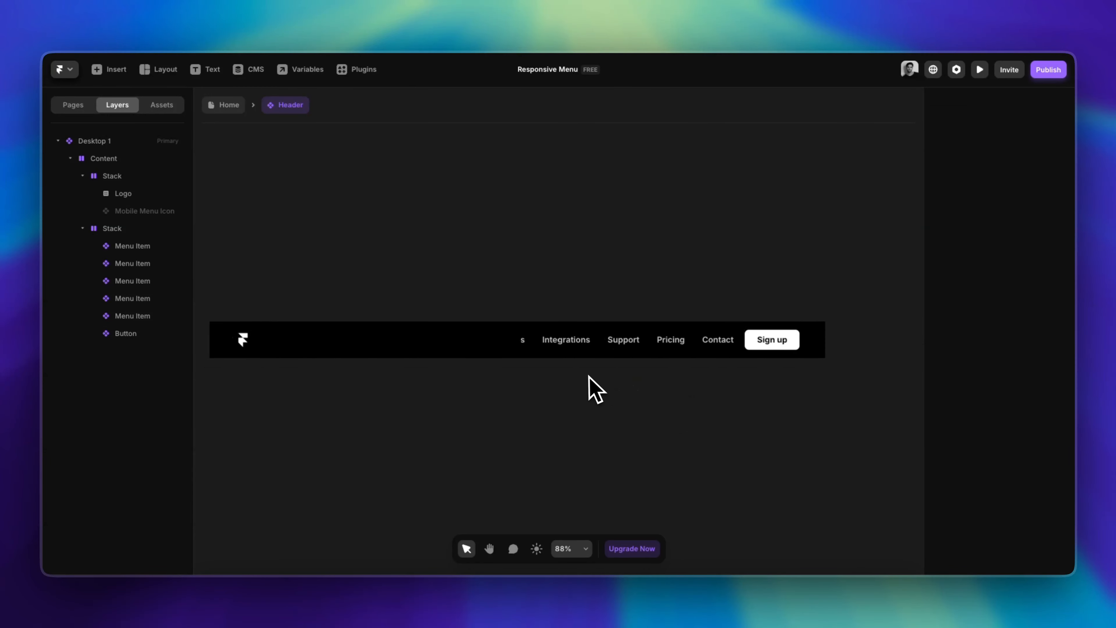
pyautogui.hscroll(2, 659, 378)
pyautogui.scroll(5, 641, 387)
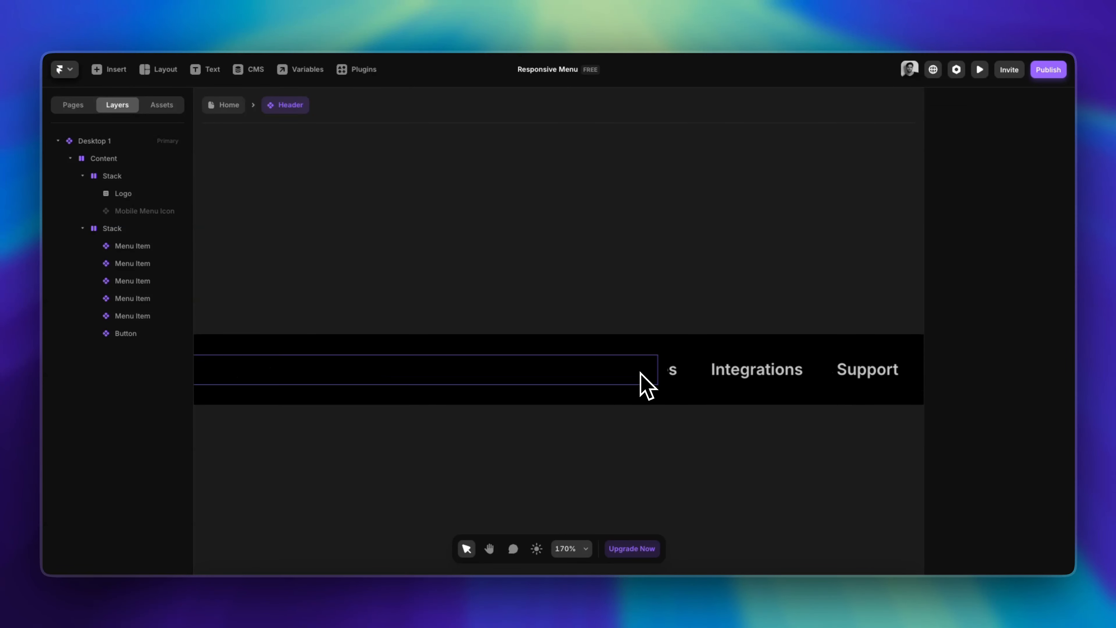
pyautogui.scroll(-3, 640, 386)
pyautogui.scroll(3, 615, 396)
pyautogui.click(426, 346)
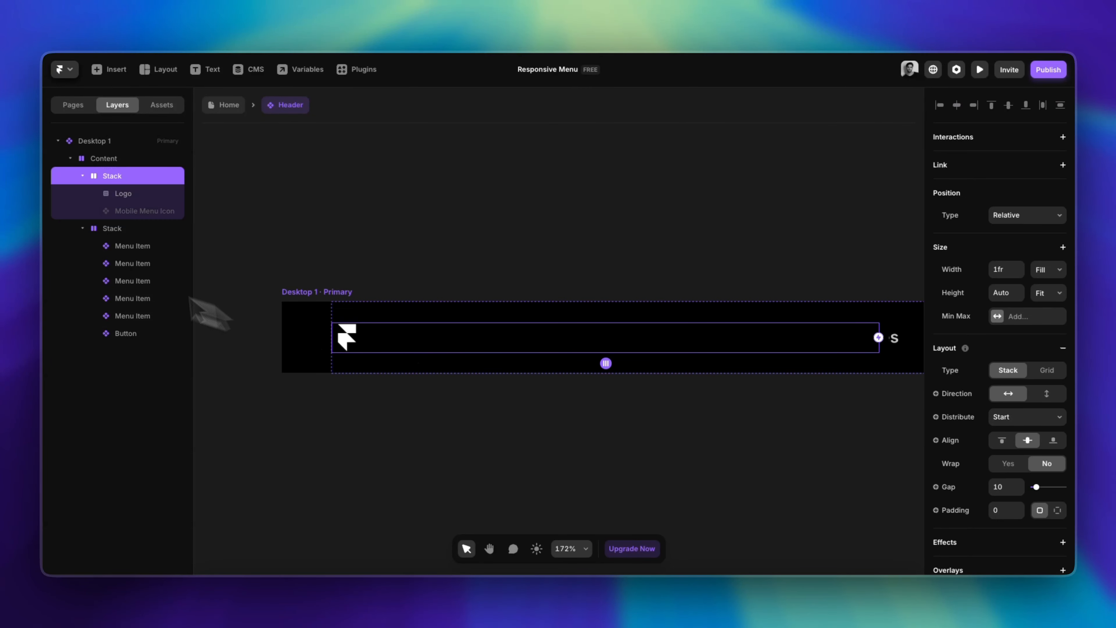
pyautogui.doubleClick(113, 176)
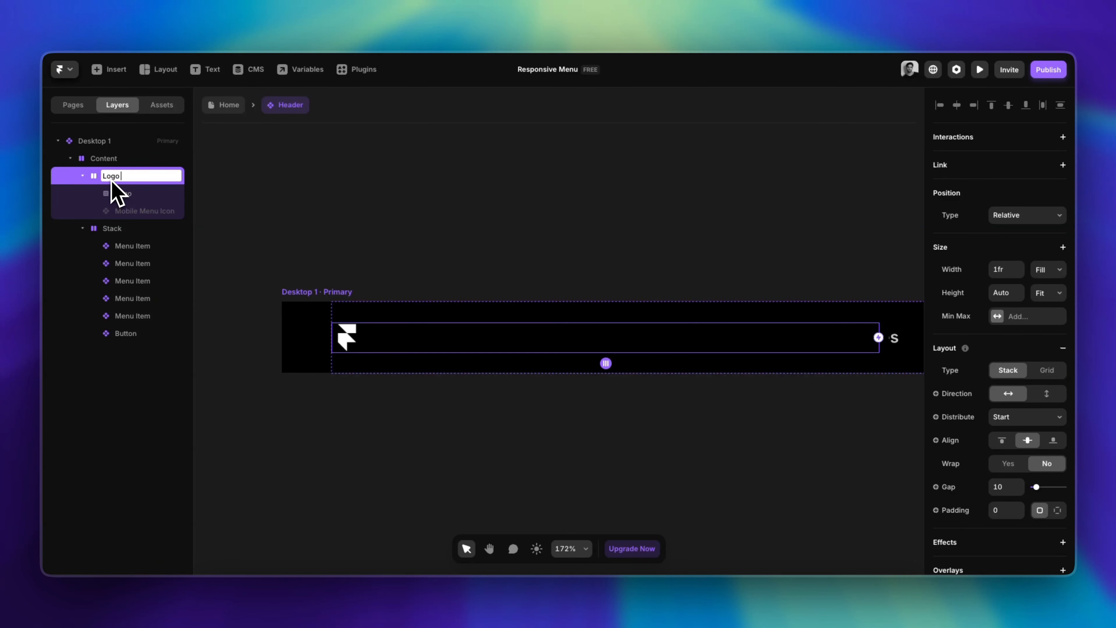
pyautogui.write('Logo + Mobile icon')
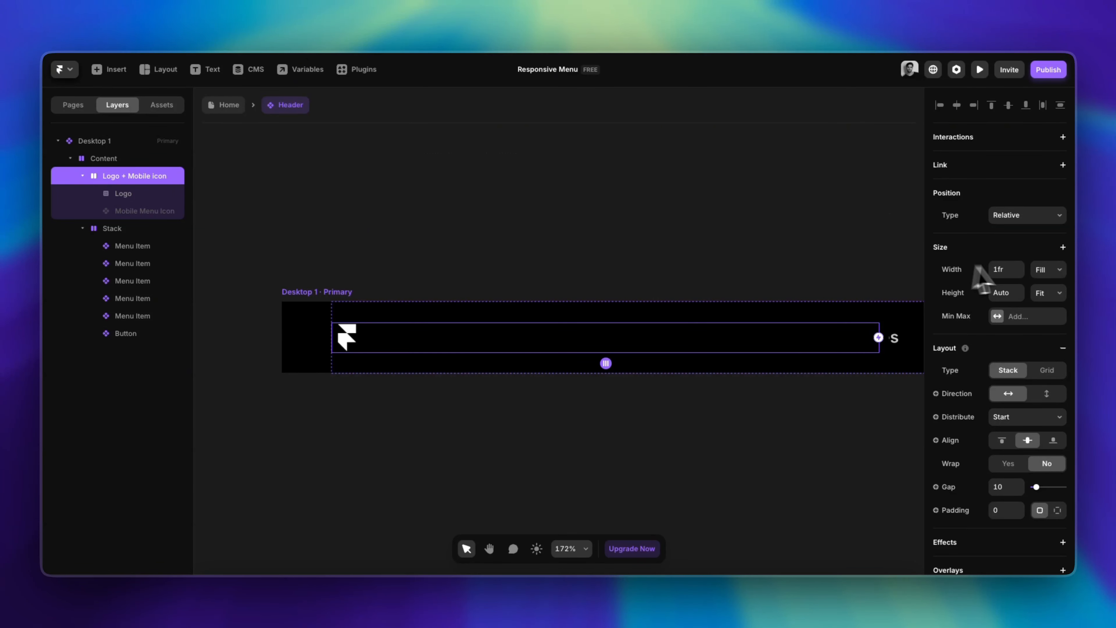
# Set the Logo + Mobile icon stack's width to fit its content
pyautogui.click(1045, 270)
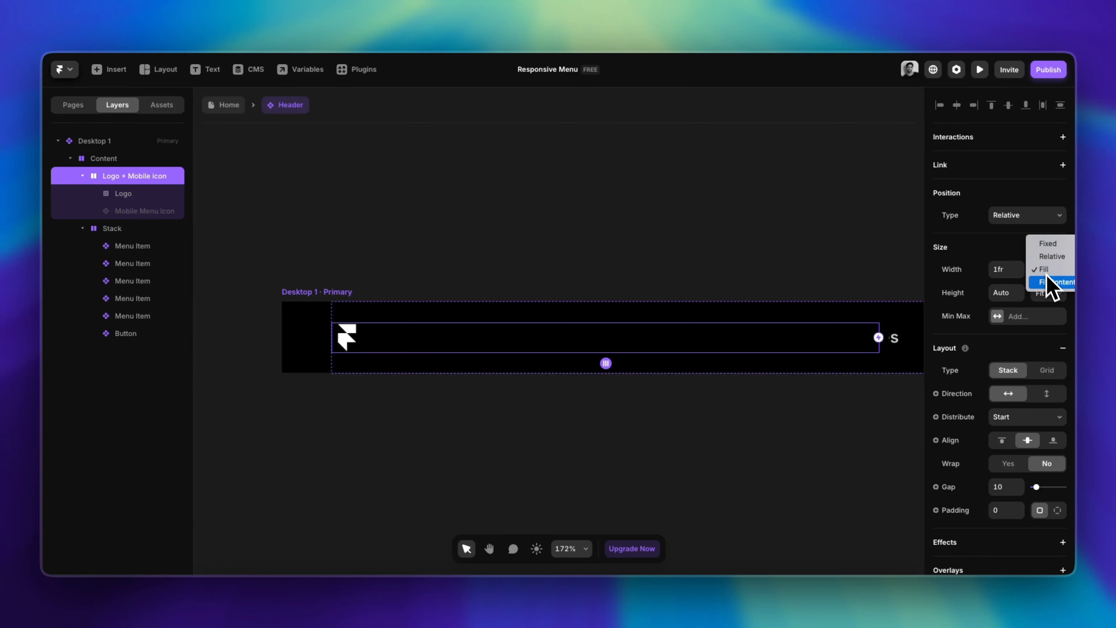
pyautogui.click(1052, 284)
pyautogui.scroll(-5, 501, 246)
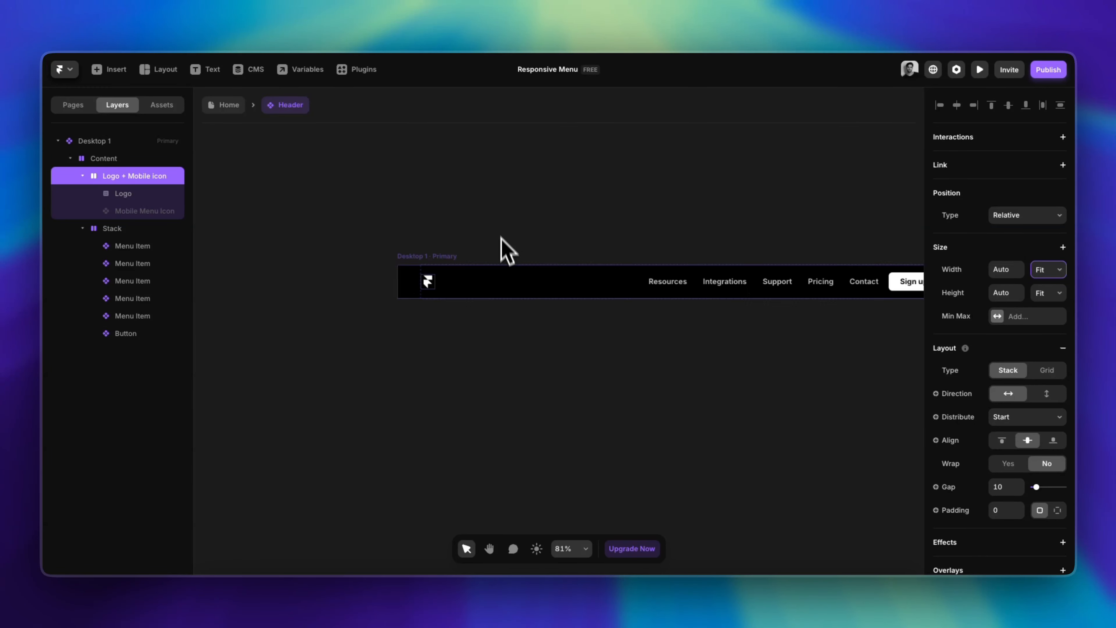
pyautogui.scroll(-4, 510, 374)
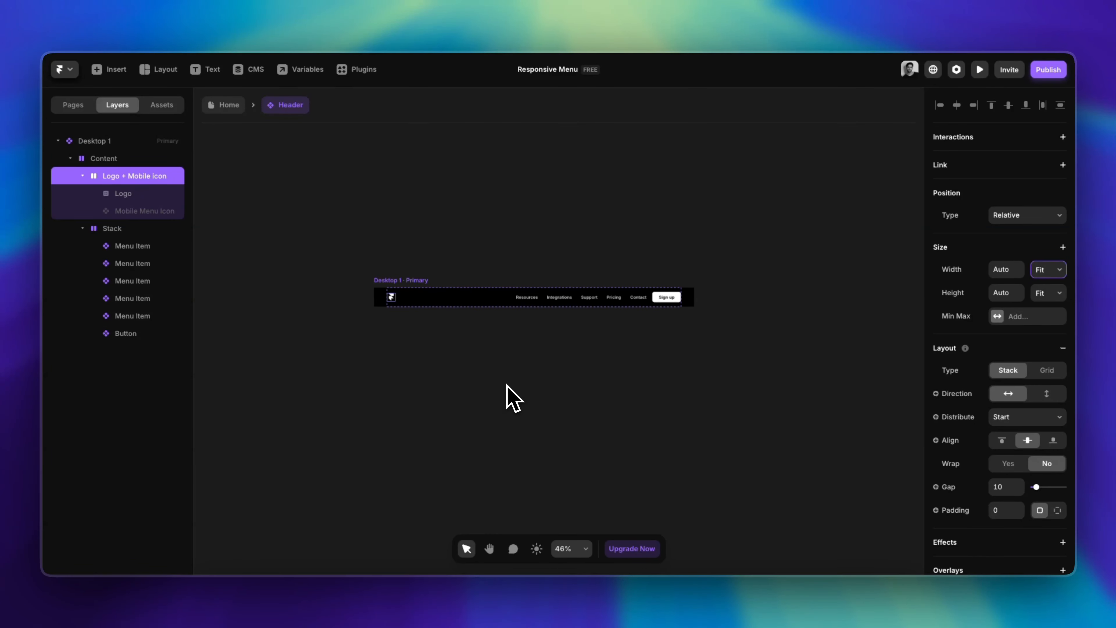
pyautogui.click(510, 393)
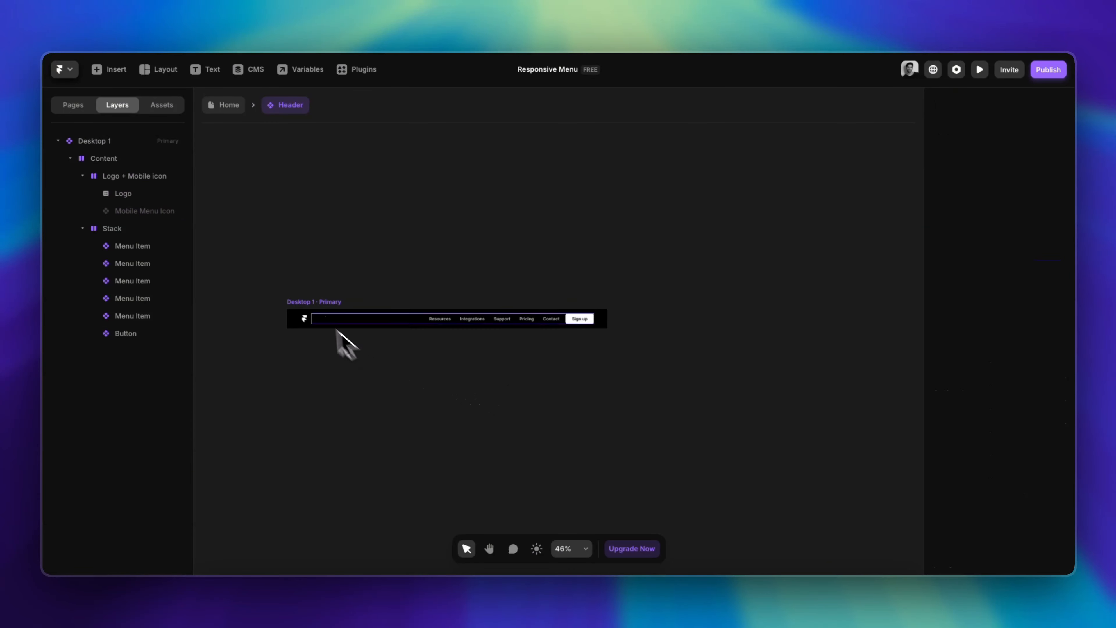
# Add a new header variant based on Desktop 1 and name it Mobile Header
pyautogui.click(321, 303)
pyautogui.click(668, 317)
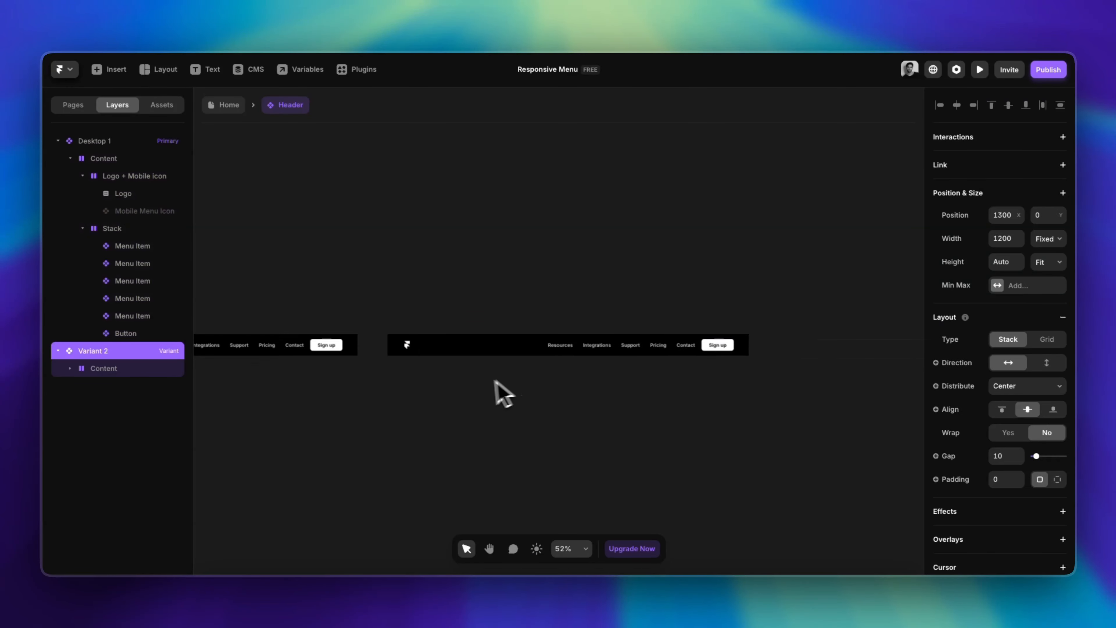
pyautogui.scroll(5, 488, 393)
pyautogui.doubleClick(101, 356)
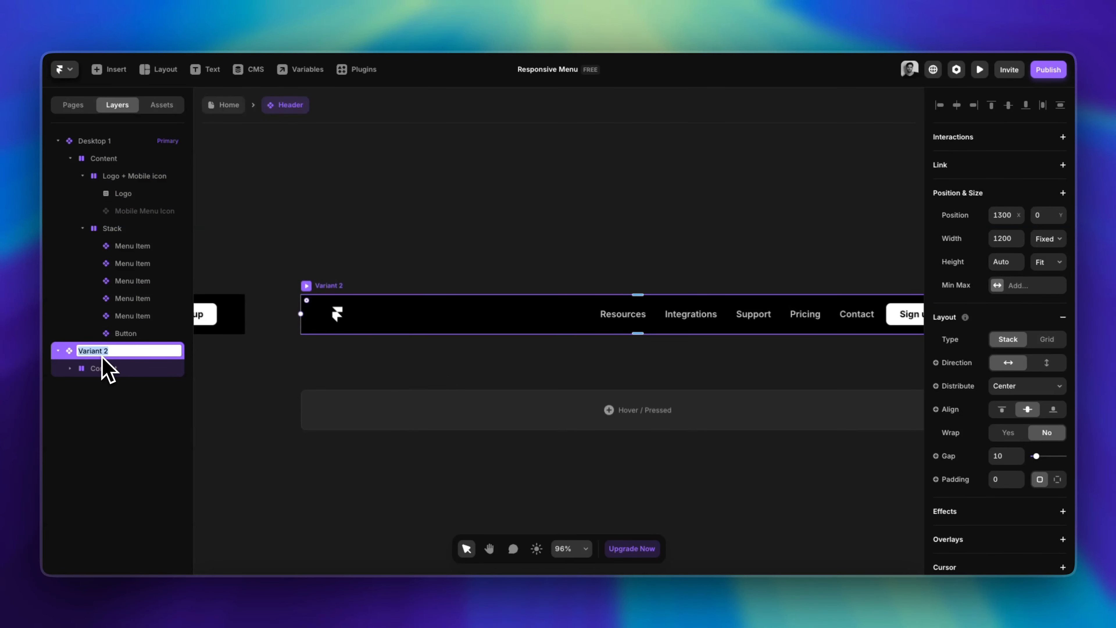
pyautogui.write('Mobile Header')
pyautogui.press('Return')
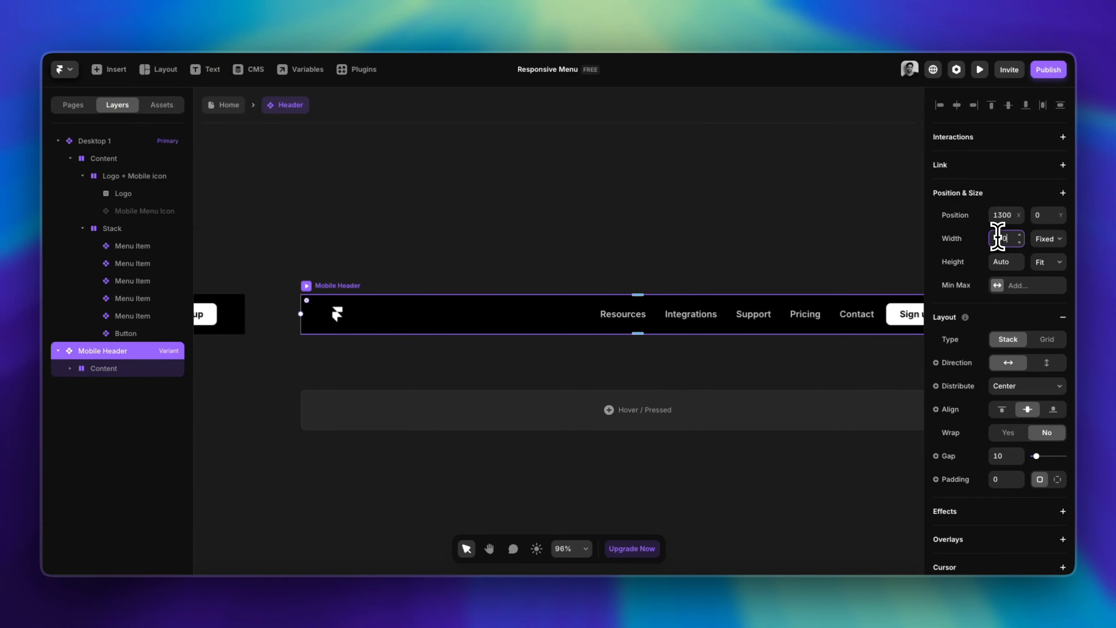
# Set the Mobile Header variant's width to 390
pyautogui.click(997, 237)
pyautogui.write('390')
pyautogui.press('Return')
pyautogui.click(518, 241)
# Change the Mobile Header's Content stack to a vertical direction
pyautogui.hscroll(-3, 509, 242)
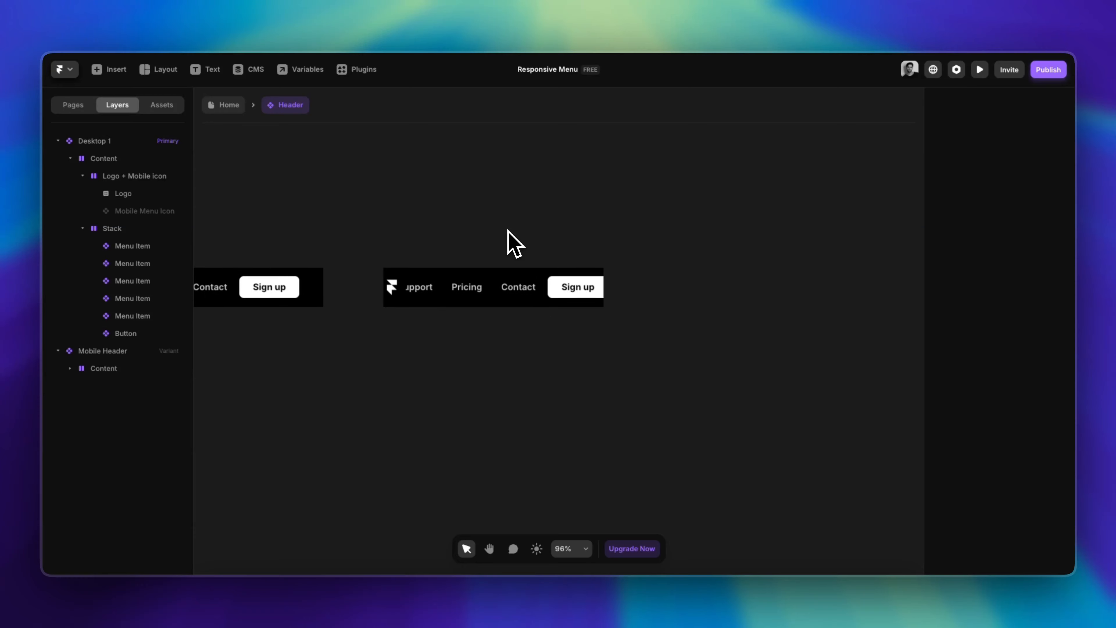
pyautogui.scroll(5, 571, 184)
pyautogui.scroll(-2, 562, 185)
pyautogui.hscroll(-1, 562, 185)
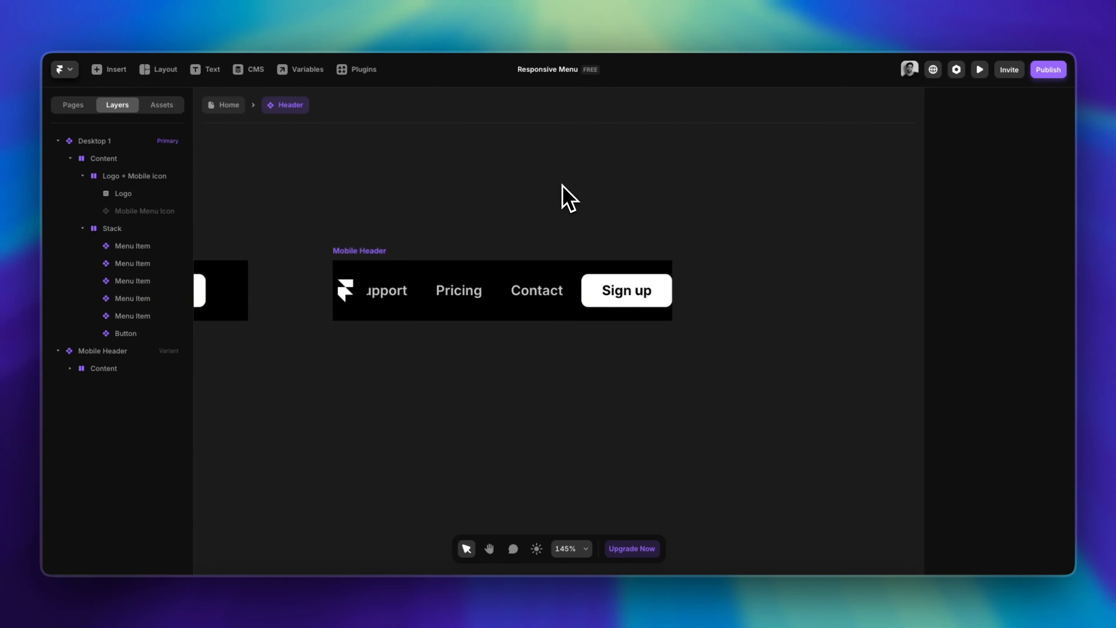
pyautogui.scroll(-3, 368, 282)
pyautogui.click(369, 281)
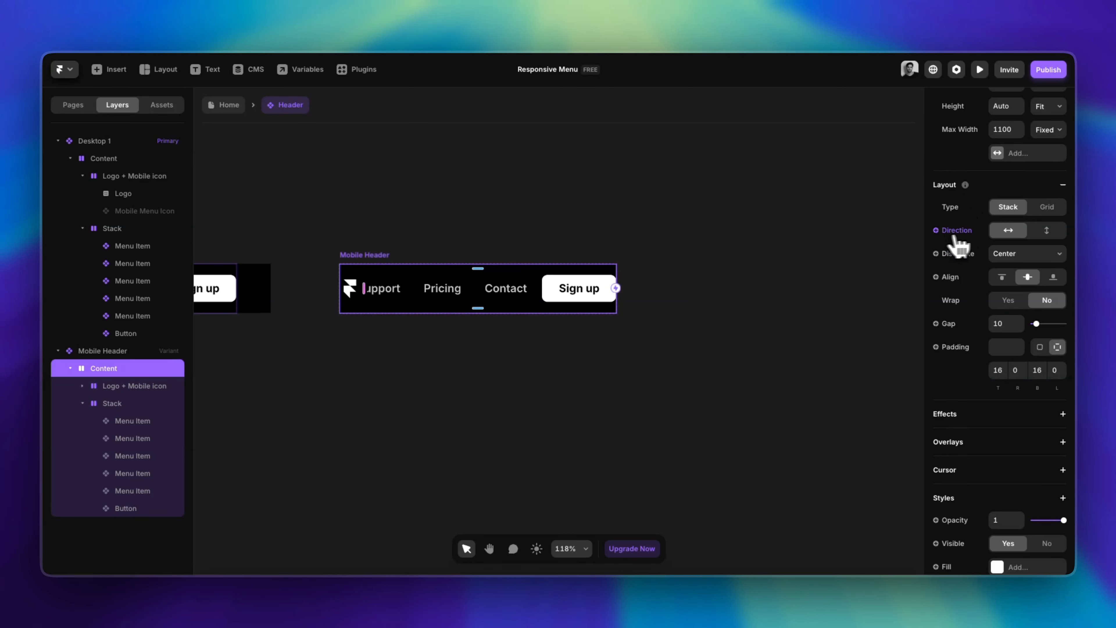
pyautogui.click(1053, 234)
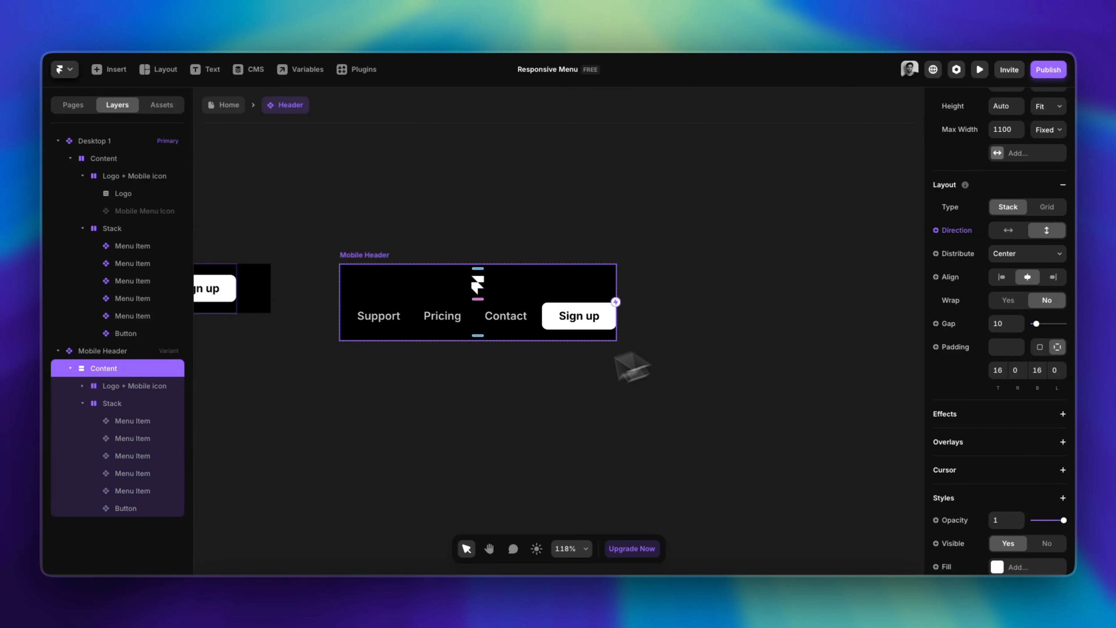
pyautogui.scroll(5, 531, 386)
pyautogui.hscroll(-2, 529, 376)
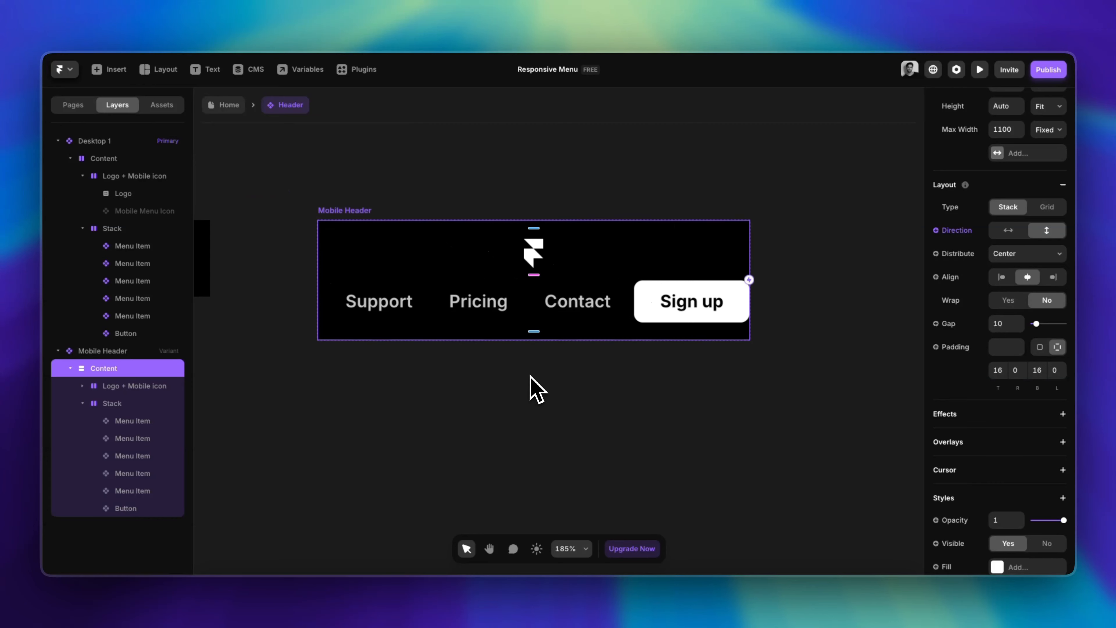
# Change the direction of the Mobile Header's menu items stack to vertical
pyautogui.click(527, 303)
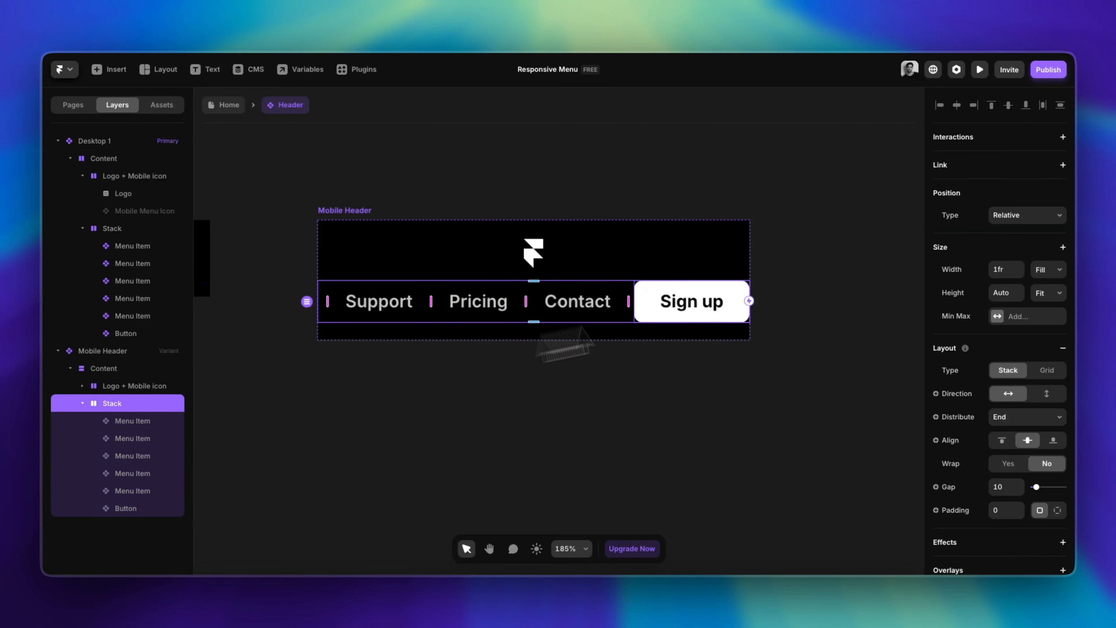
pyautogui.click(1047, 396)
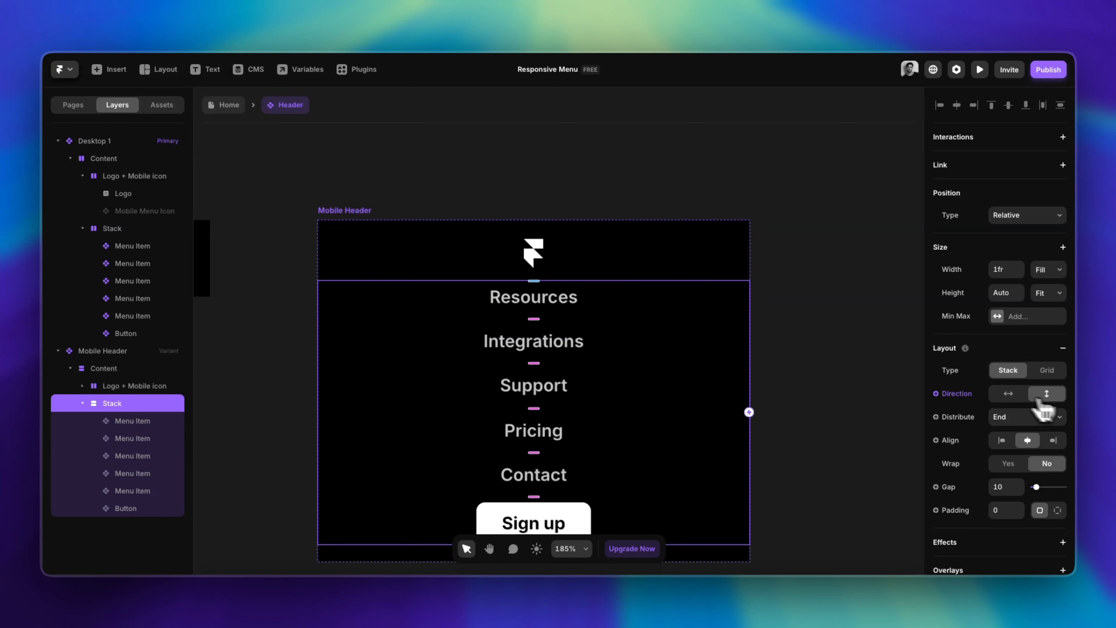
pyautogui.scroll(-5, 722, 404)
pyautogui.click(837, 378)
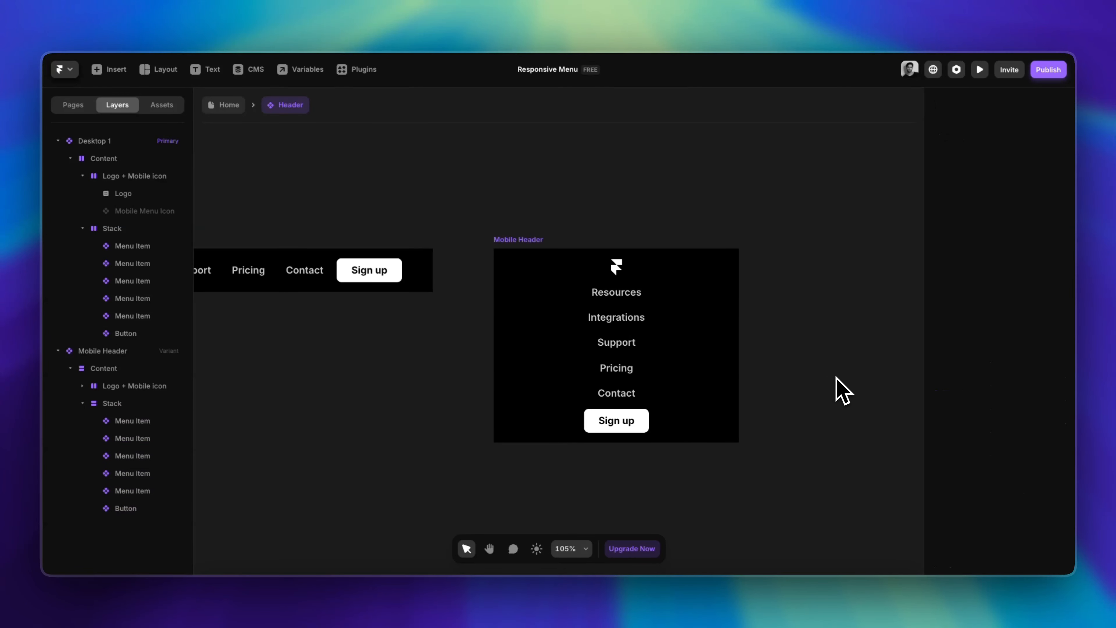
# Make the hidden Mobile Menu Icon visible in the Mobile Header's Logo + Mobile icon stack
pyautogui.scroll(5, 813, 385)
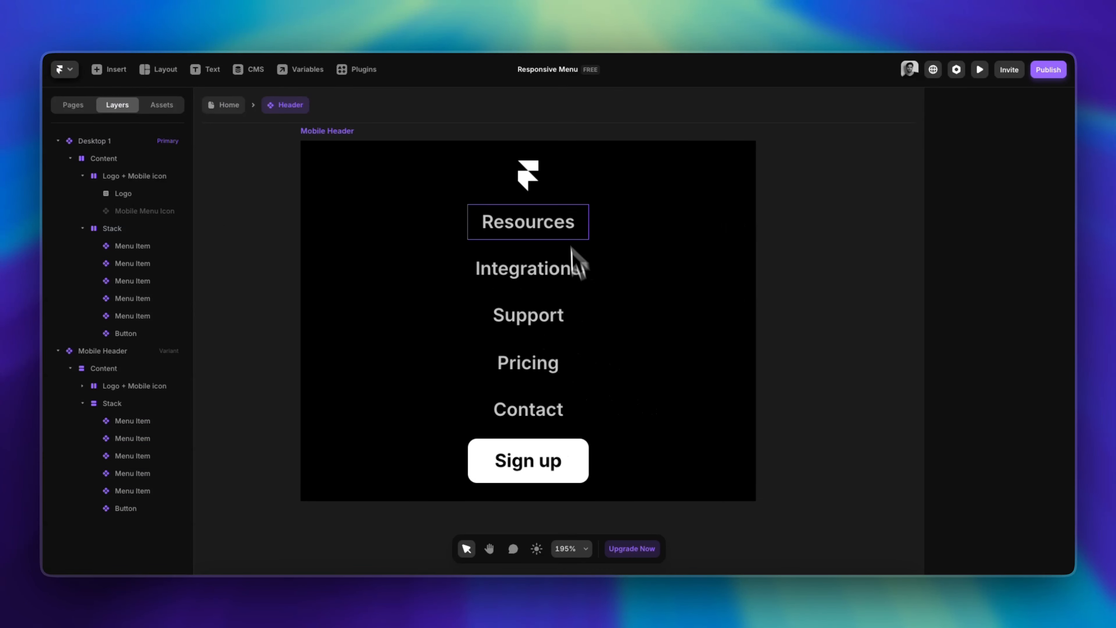
pyautogui.click(534, 176)
pyautogui.click(141, 421)
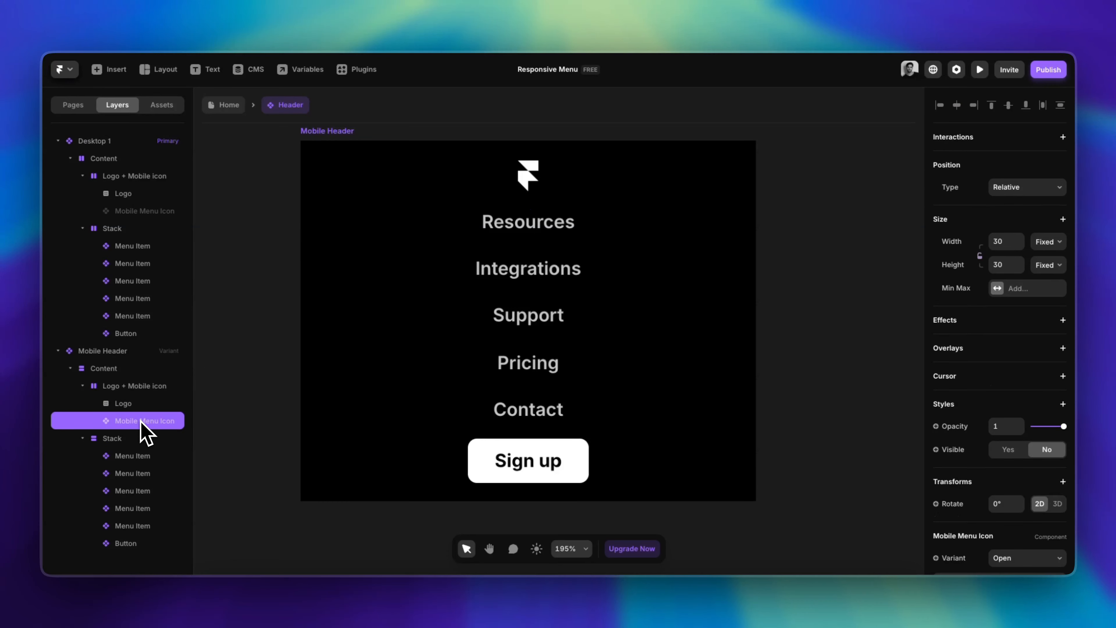
pyautogui.scroll(-5, 298, 357)
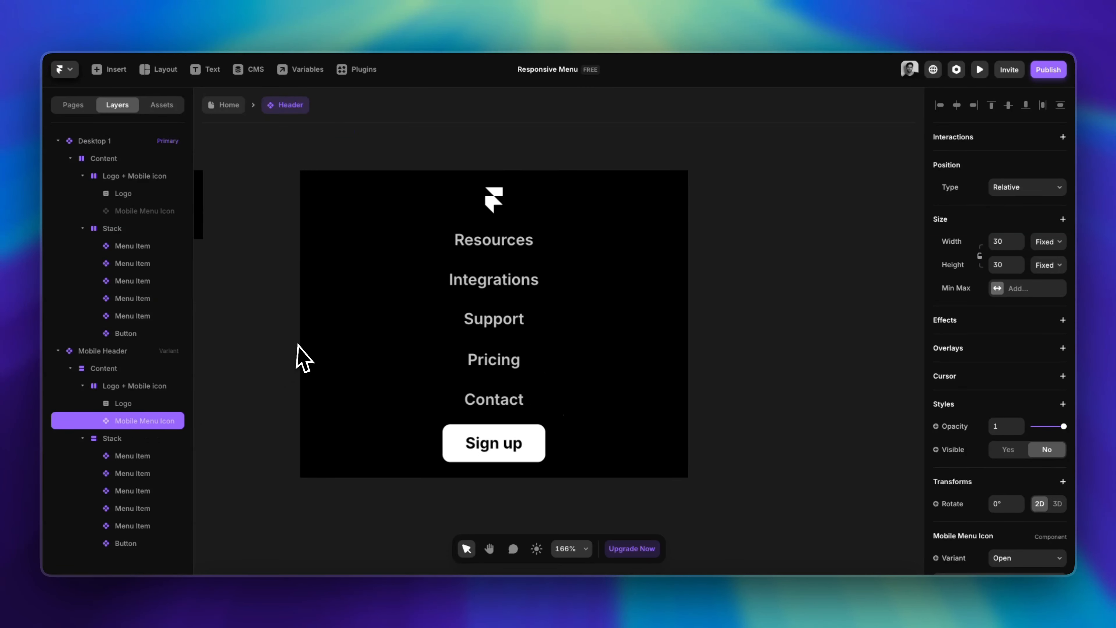
pyautogui.scroll(4, 523, 316)
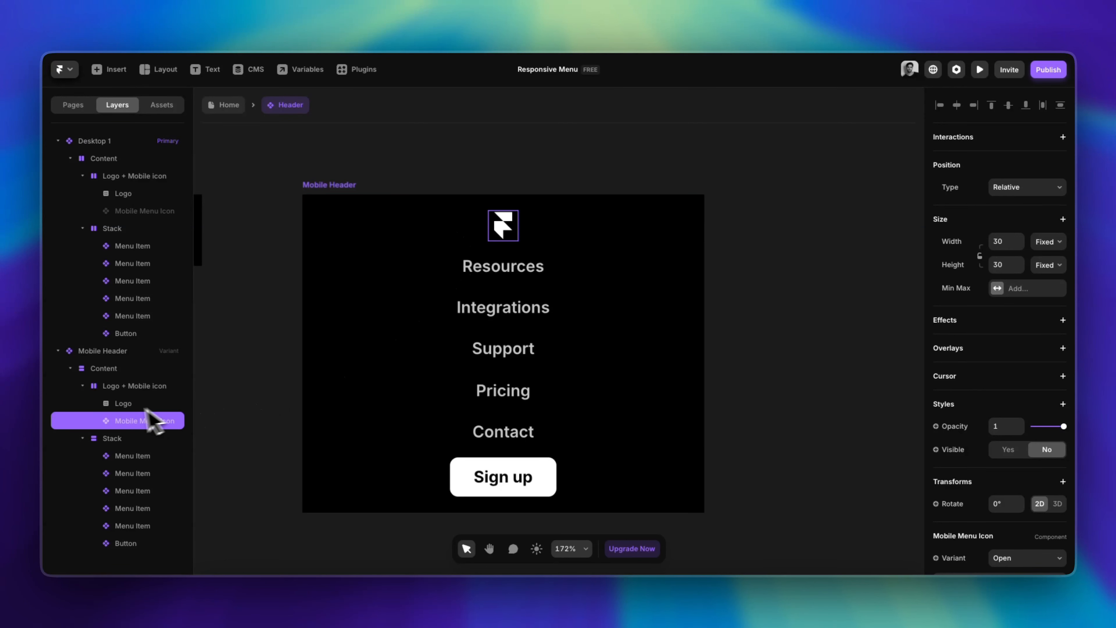
pyautogui.rightClick(134, 425)
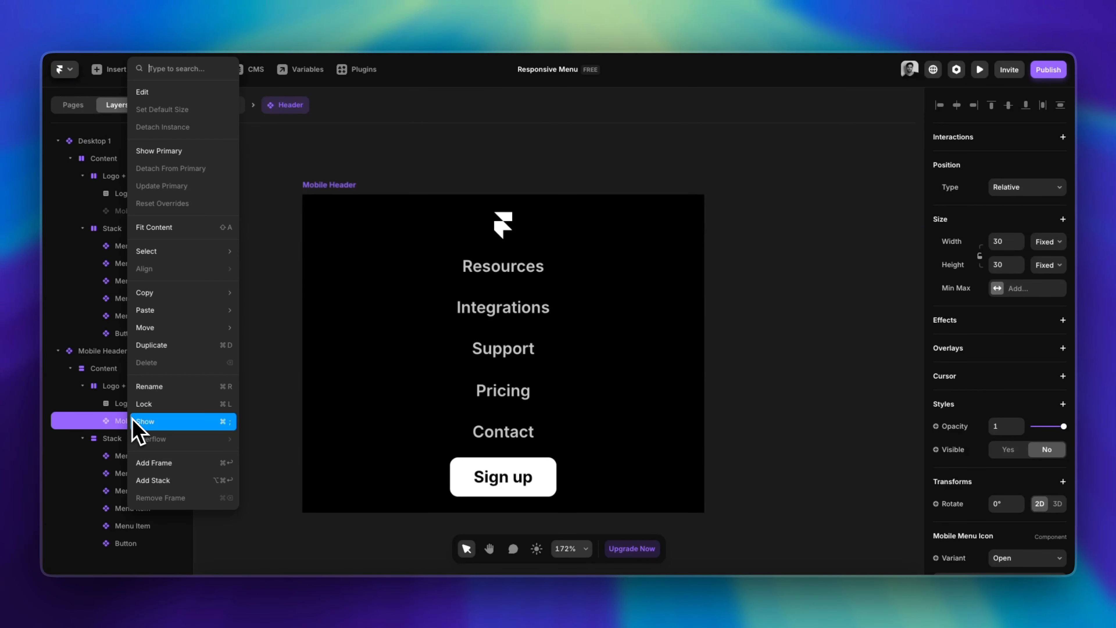
pyautogui.click(166, 424)
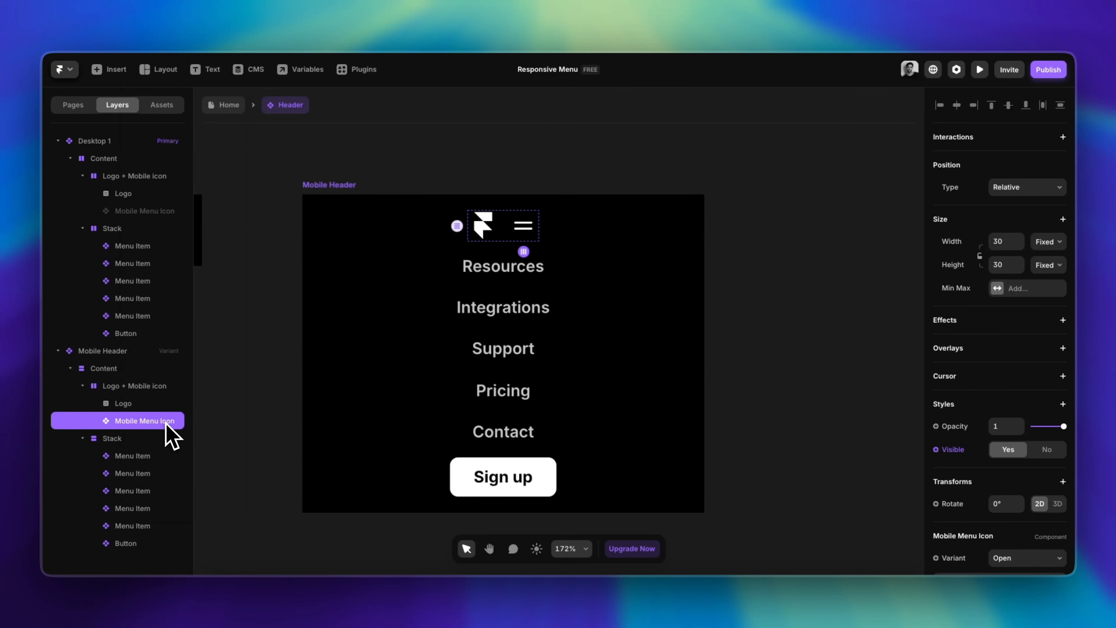
# Set the Mobile Header's Logo + Mobile icon stack to Fill width and distribute its contents with Space Between
pyautogui.click(502, 225)
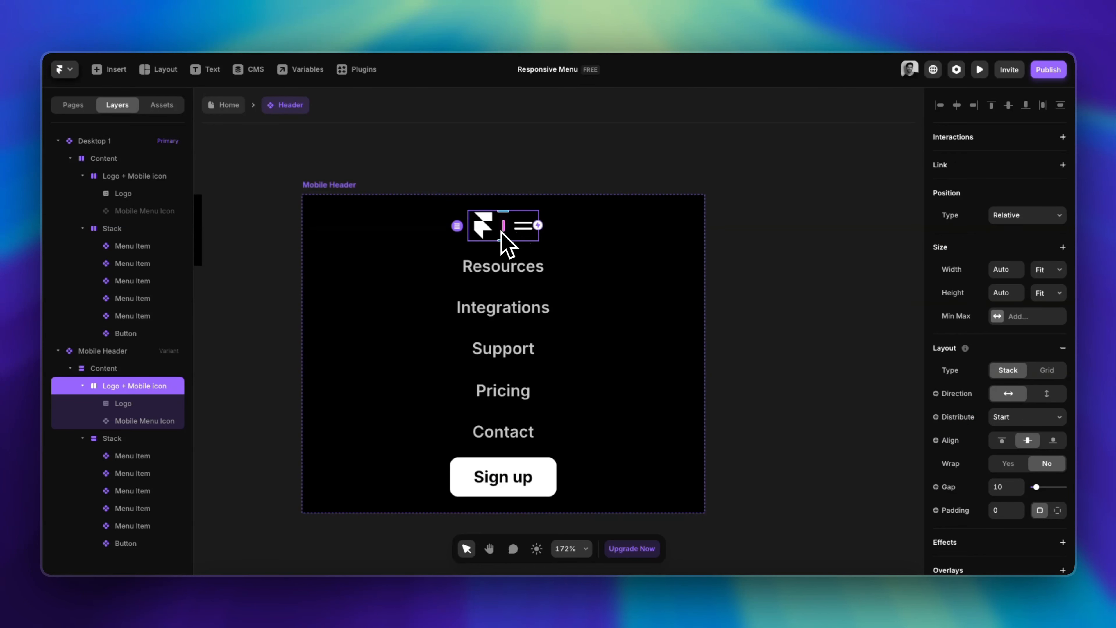
pyautogui.click(1047, 270)
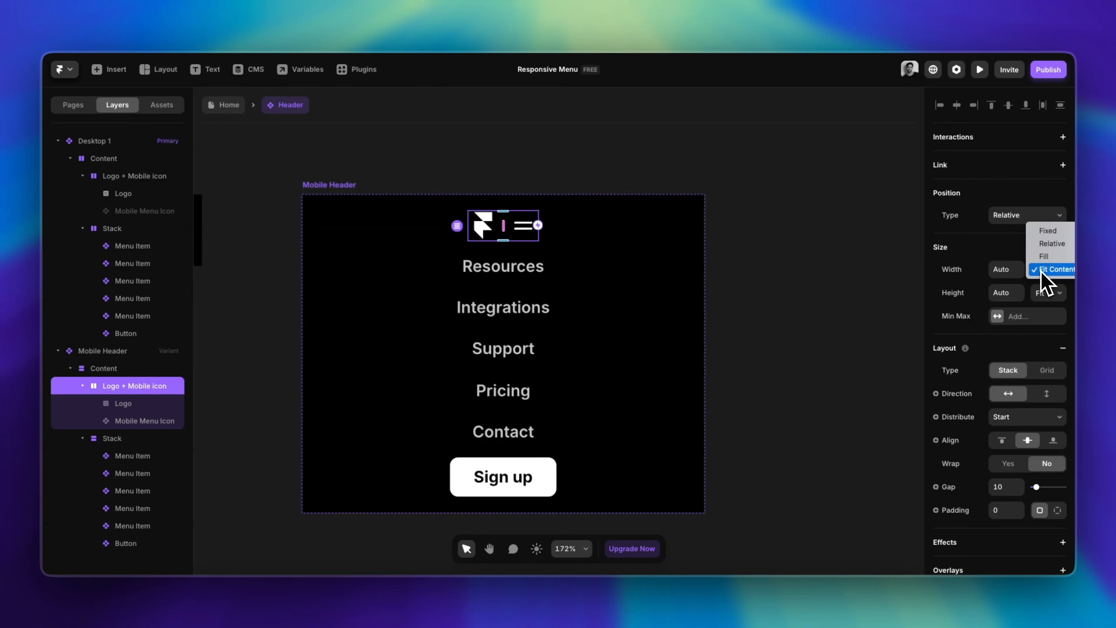
pyautogui.click(1060, 258)
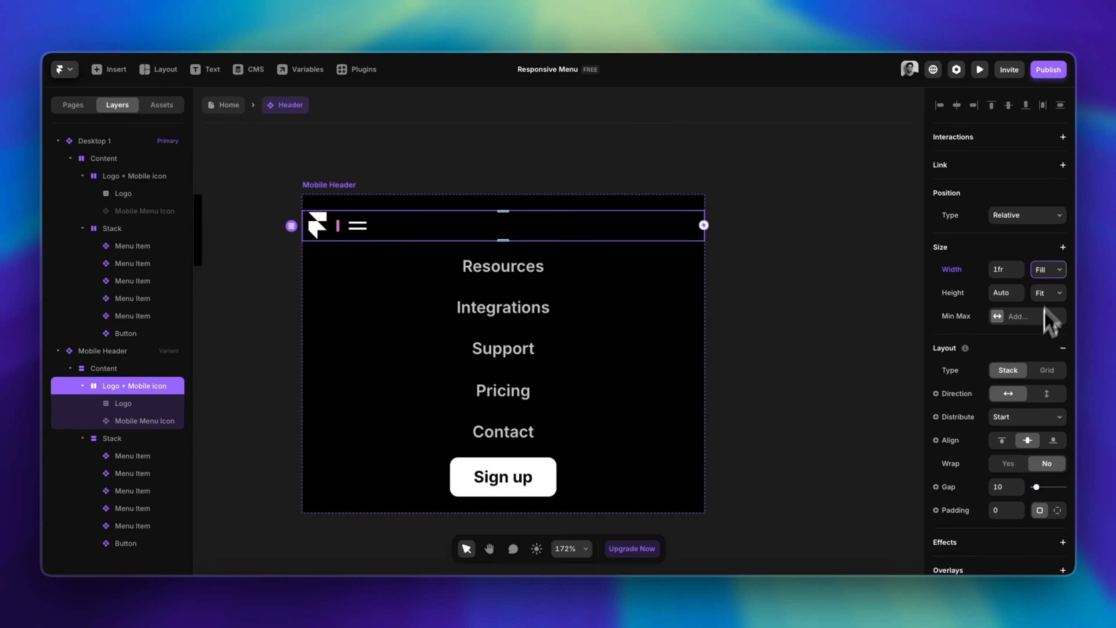
pyautogui.click(1024, 417)
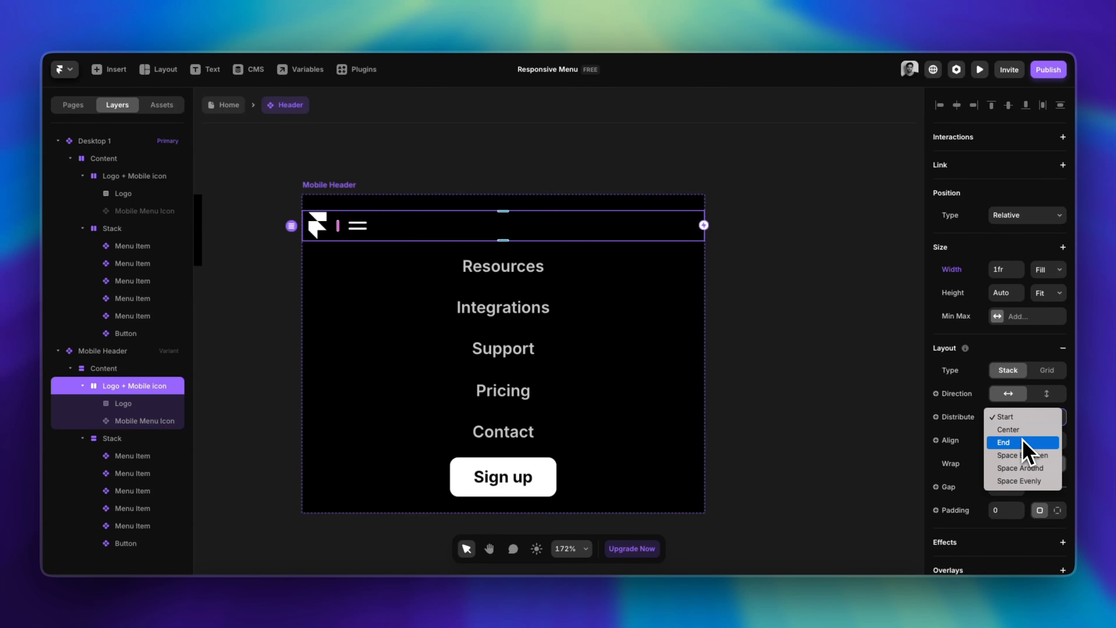
pyautogui.click(1023, 457)
pyautogui.click(850, 396)
pyautogui.scroll(-5, 851, 396)
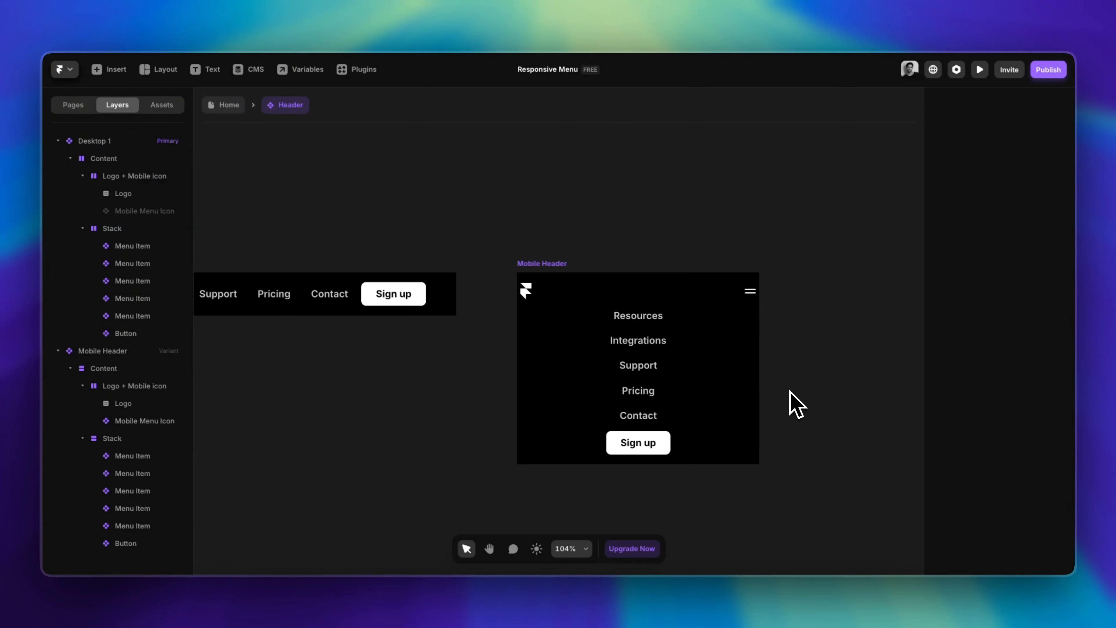
pyautogui.scroll(5, 503, 399)
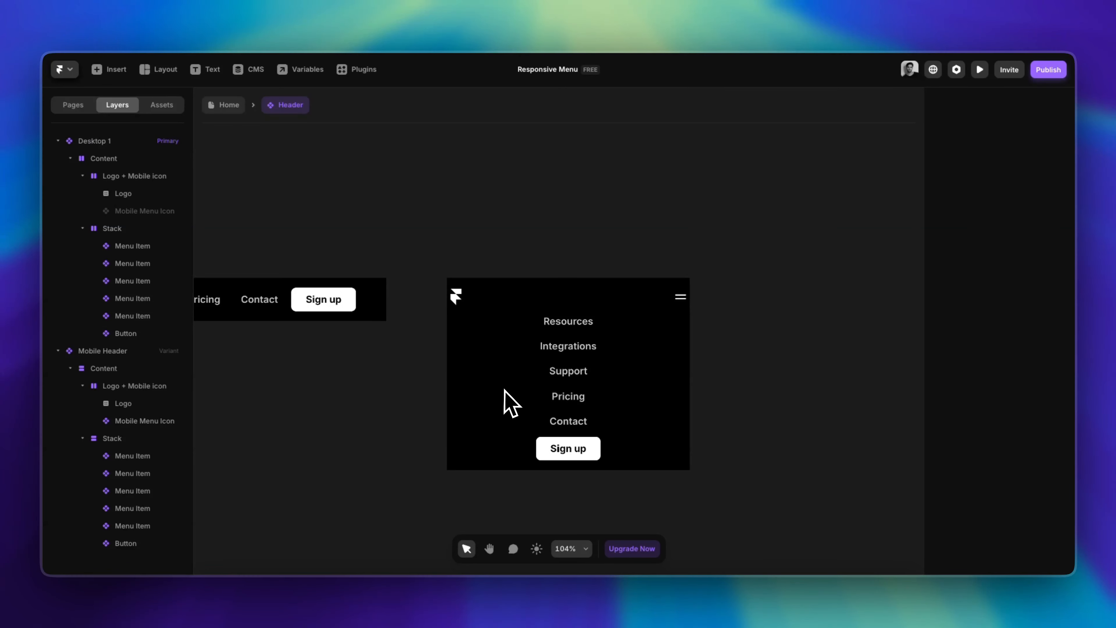
# Reduce the size of the logo in the Mobile Header
pyautogui.click(428, 259)
pyautogui.click(1005, 241)
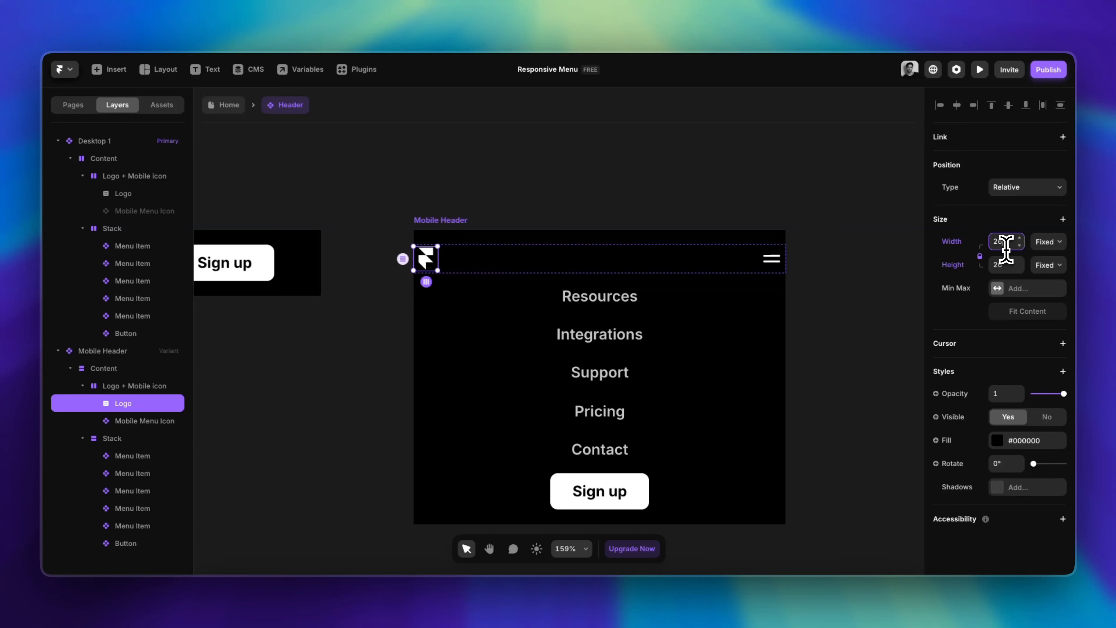
pyautogui.click(703, 194)
# Set the padding of the Mobile Header's Content stack to 20 on all sides
pyautogui.scroll(-3, 494, 308)
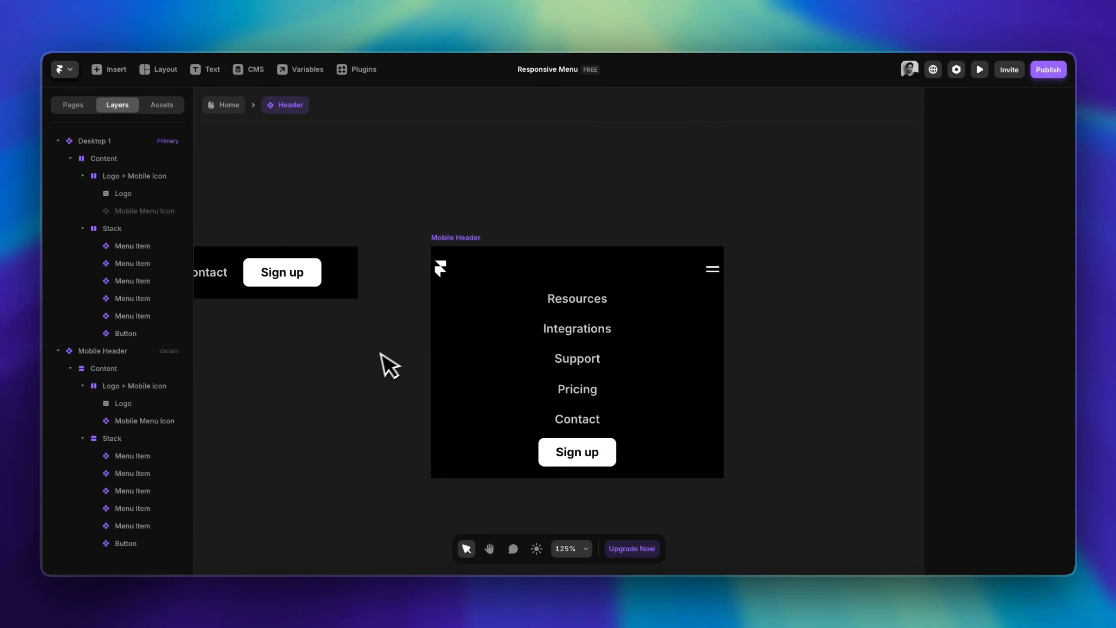
pyautogui.click(479, 251)
pyautogui.click(1004, 347)
pyautogui.write('0')
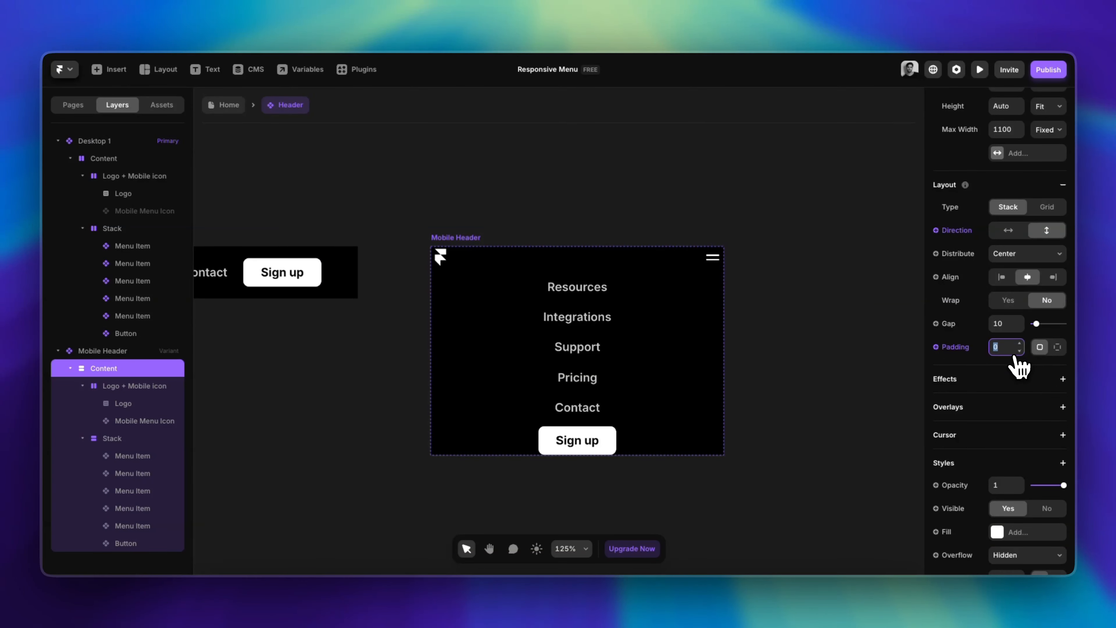
pyautogui.write('20')
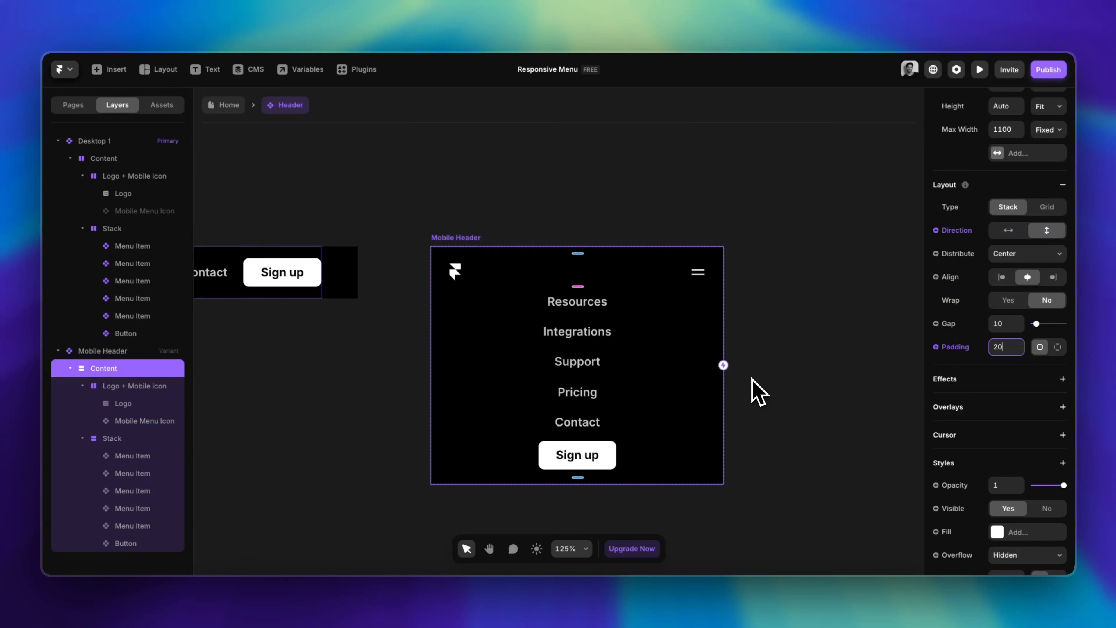
pyautogui.click(755, 391)
# Align the Mobile Header's menu items stack to the left and give it a top padding of 30
pyautogui.click(655, 398)
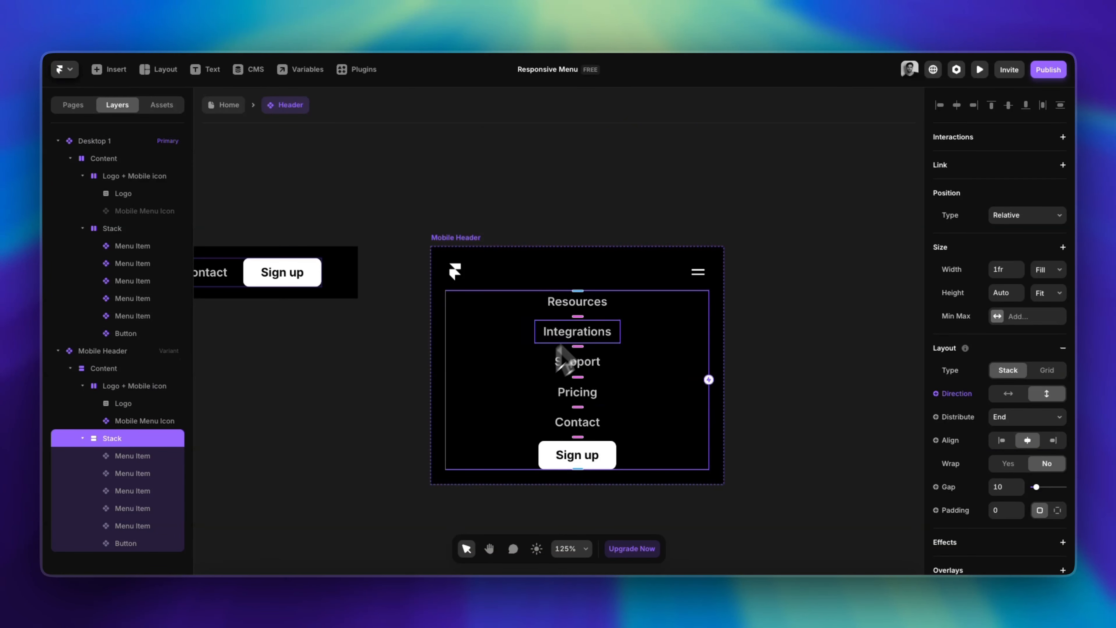
pyautogui.click(1003, 441)
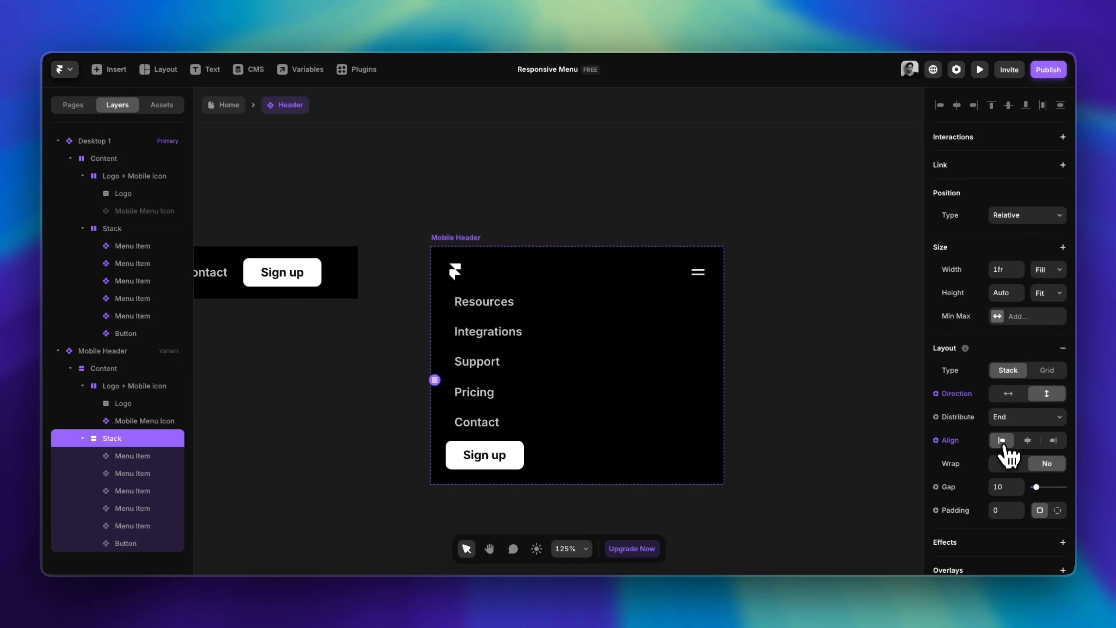
pyautogui.click(1057, 510)
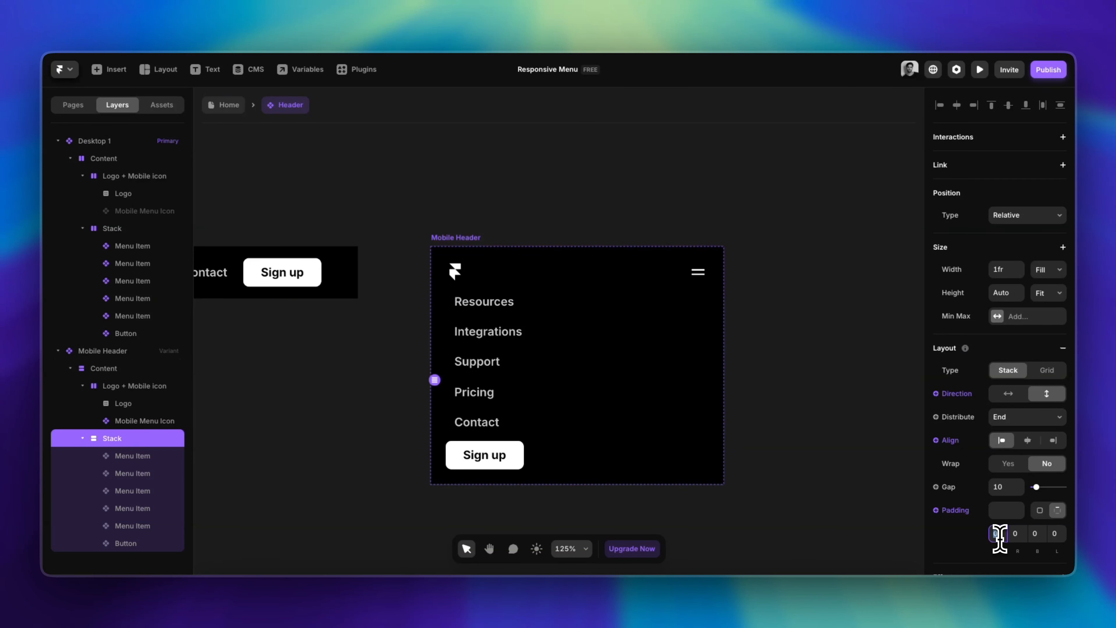
pyautogui.write('30')
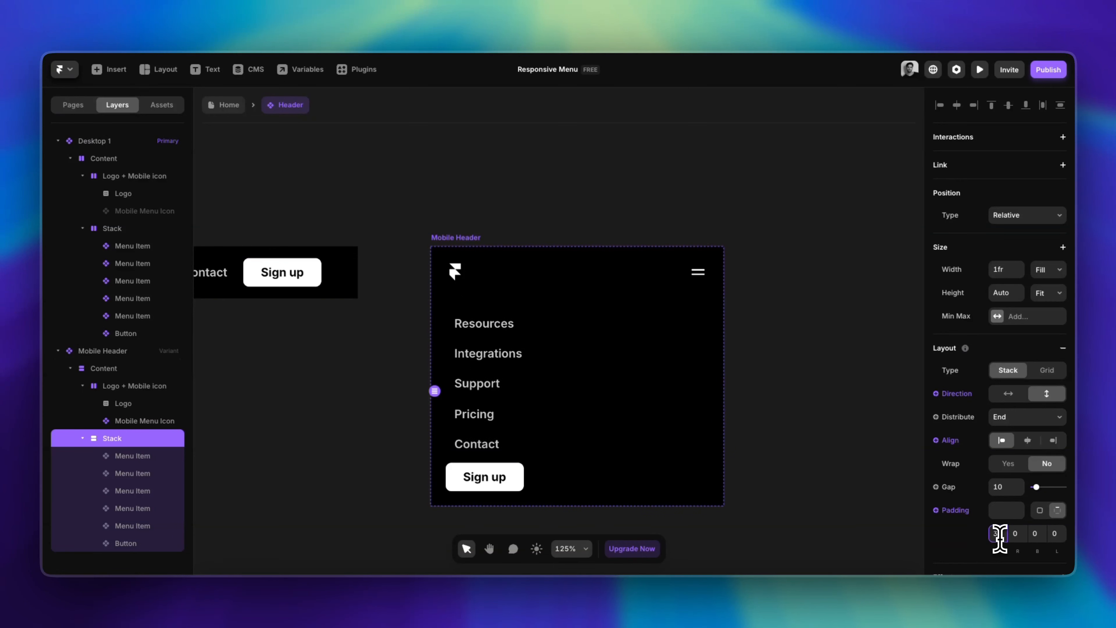
pyautogui.scroll(-3, 746, 444)
pyautogui.click(798, 449)
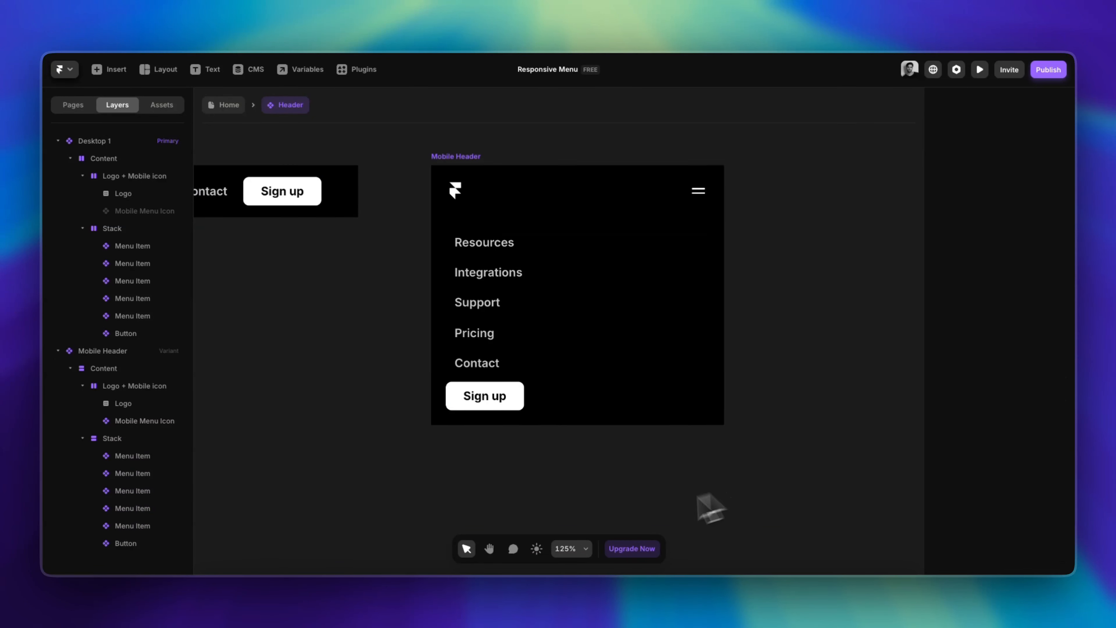
# Set the width of the Mobile Header's Sign up button to Fill
pyautogui.click(519, 406)
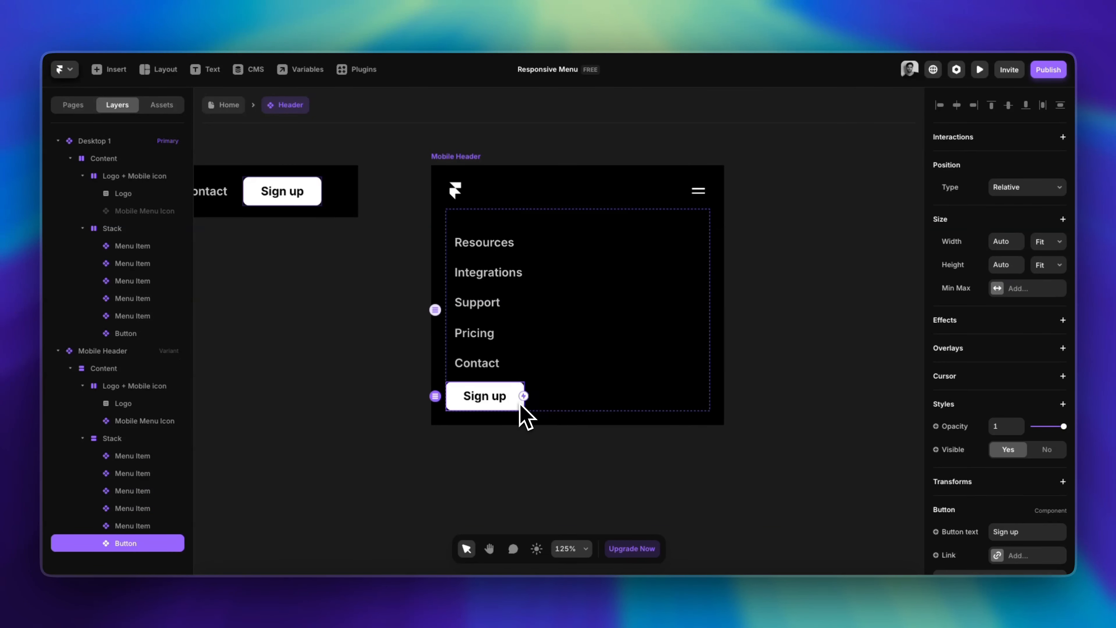
pyautogui.click(1048, 241)
pyautogui.click(1048, 242)
pyautogui.click(1052, 242)
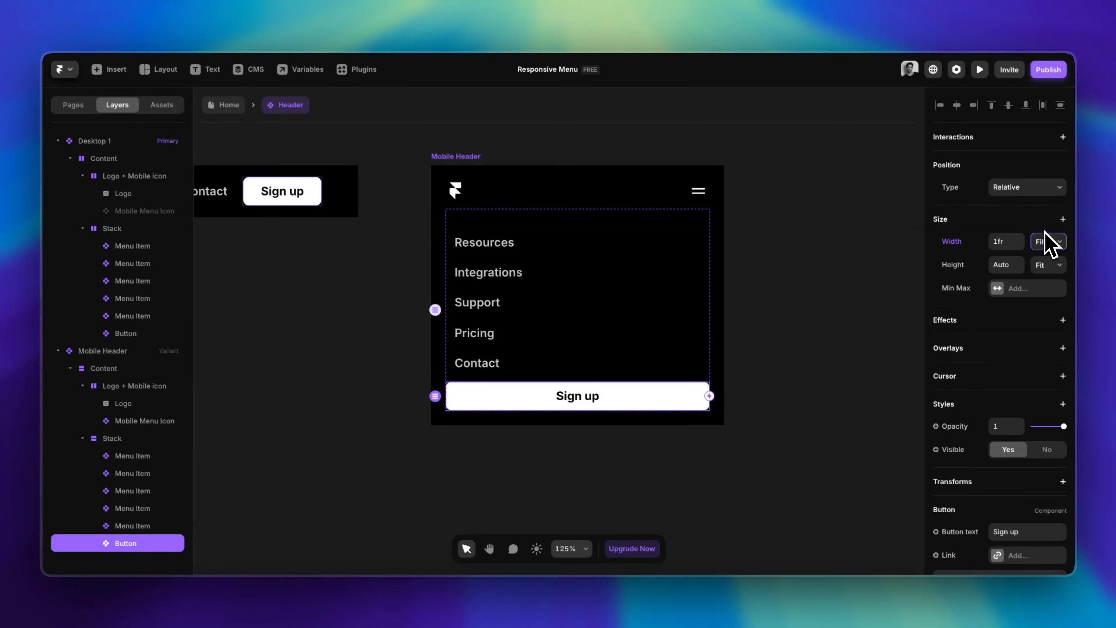
pyautogui.scroll(-1, 805, 421)
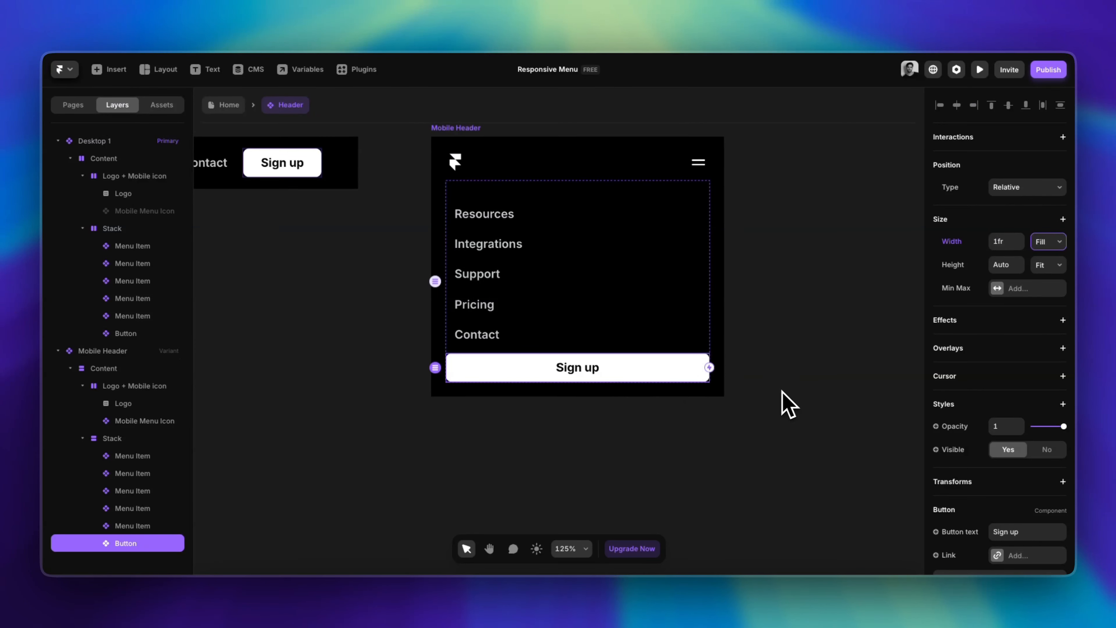
pyautogui.scroll(-2, 784, 400)
pyautogui.scroll(3, 773, 402)
pyautogui.scroll(1, 767, 403)
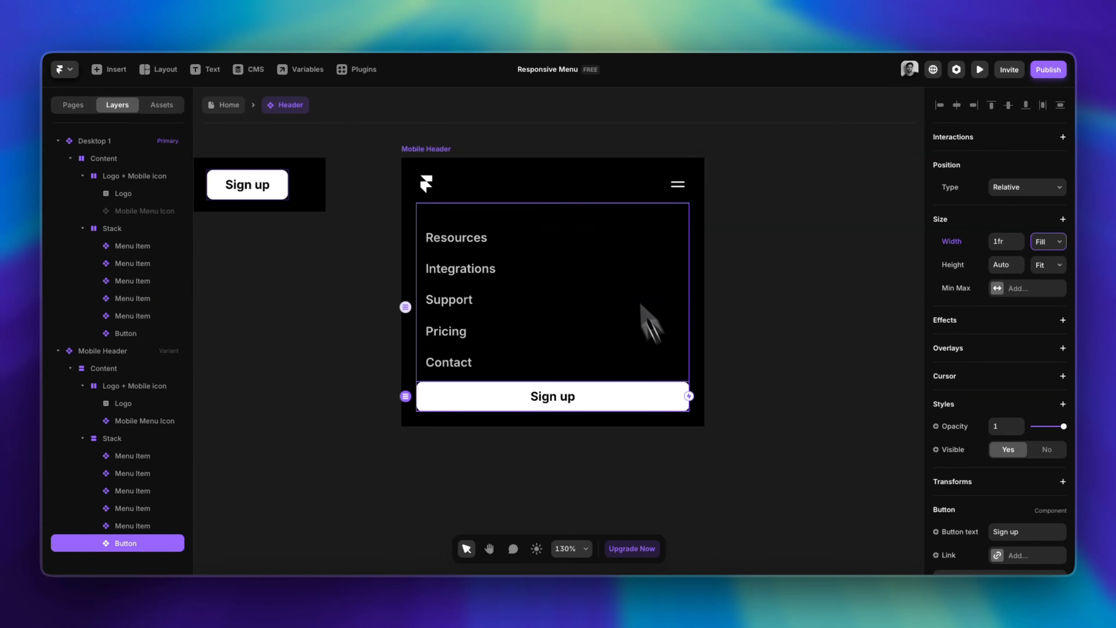
# Switch the Mobile Header's menu icon to the variant that shows the X symbol
pyautogui.click(678, 184)
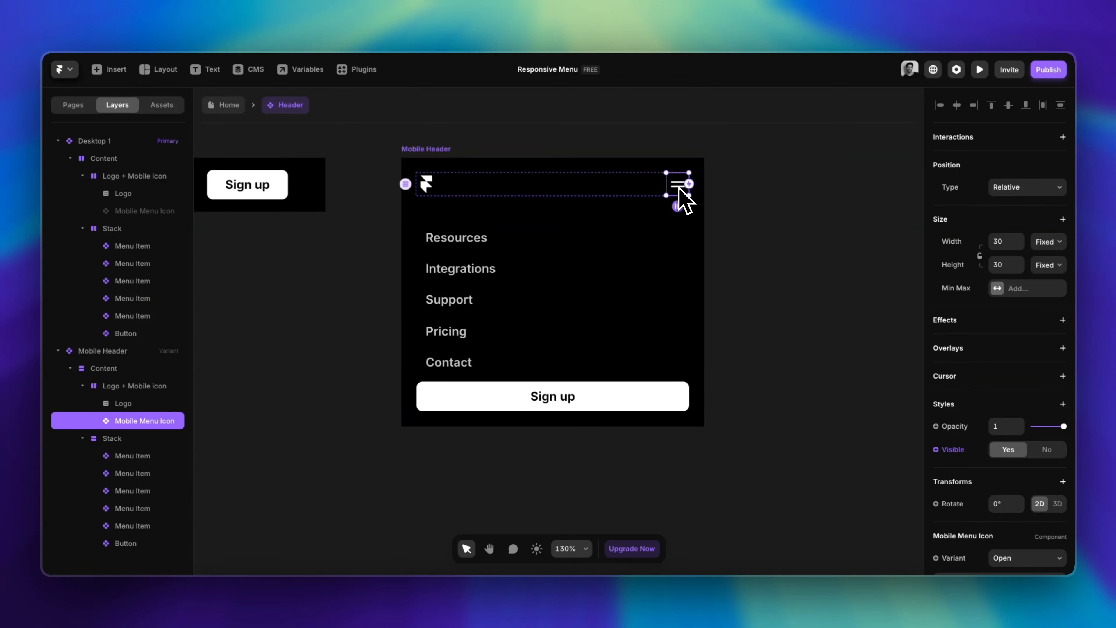
pyautogui.scroll(3, 682, 198)
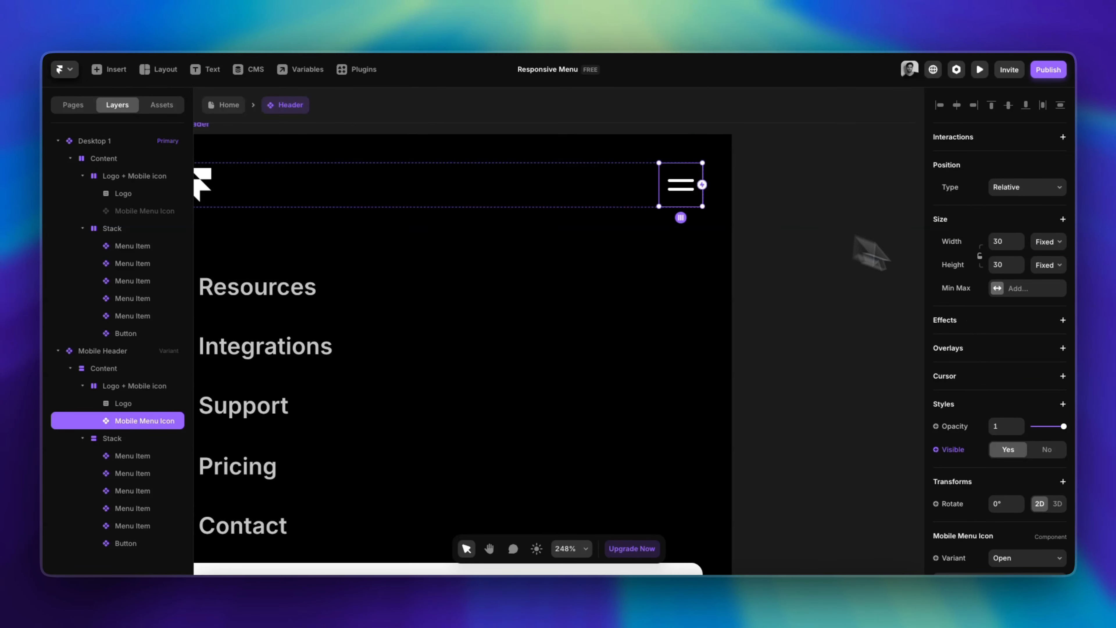
pyautogui.scroll(-2, 1010, 389)
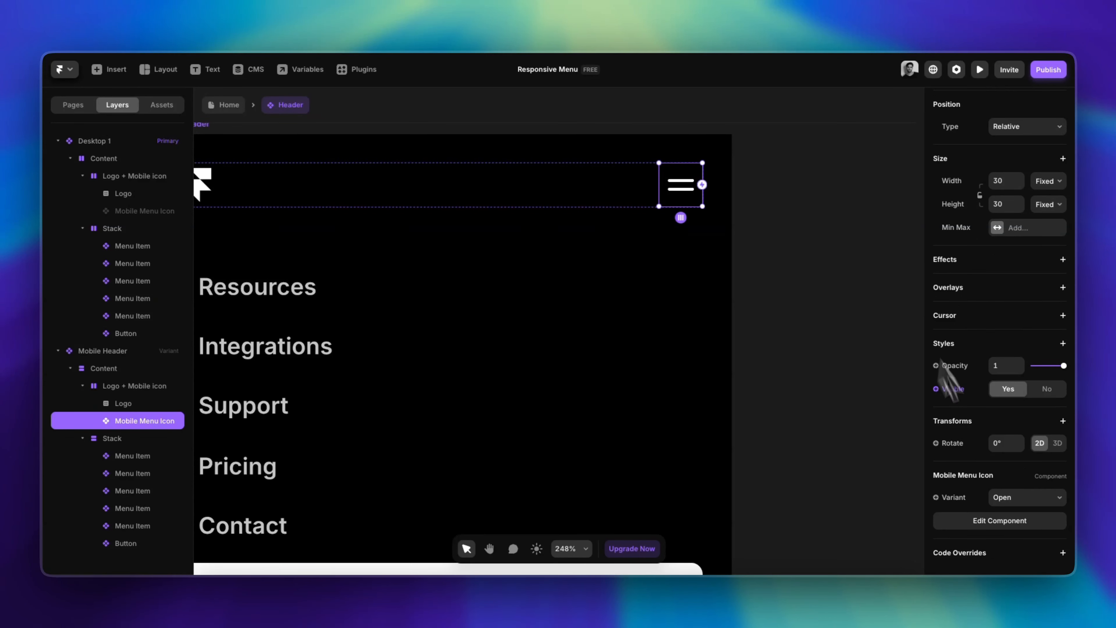
pyautogui.click(1026, 505)
pyautogui.click(1026, 515)
pyautogui.click(822, 423)
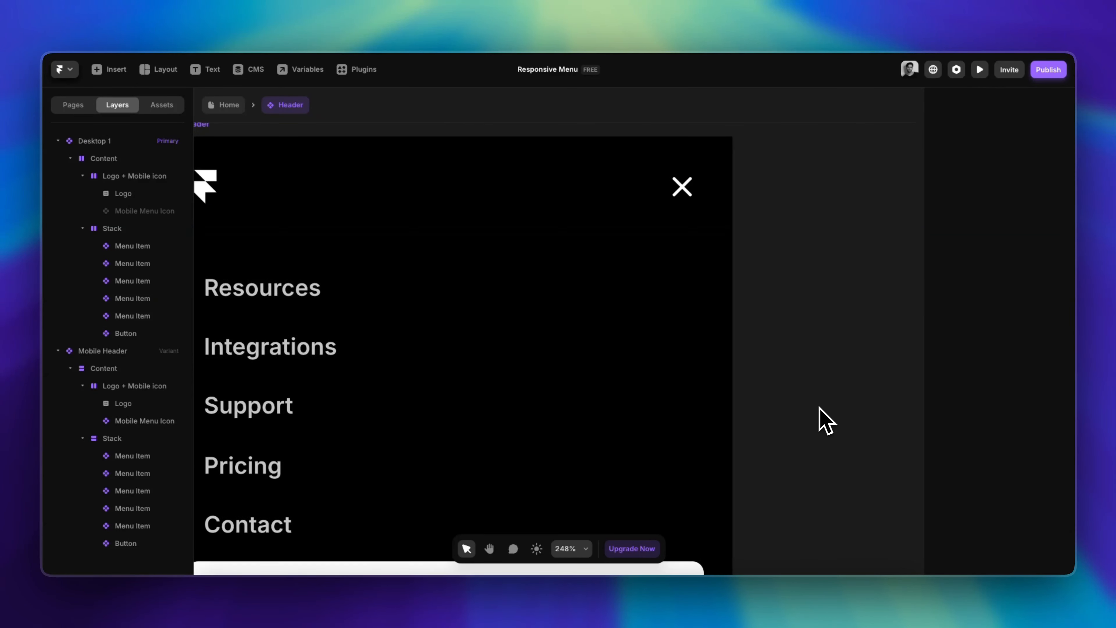
pyautogui.scroll(-5, 824, 422)
pyautogui.scroll(1, 738, 352)
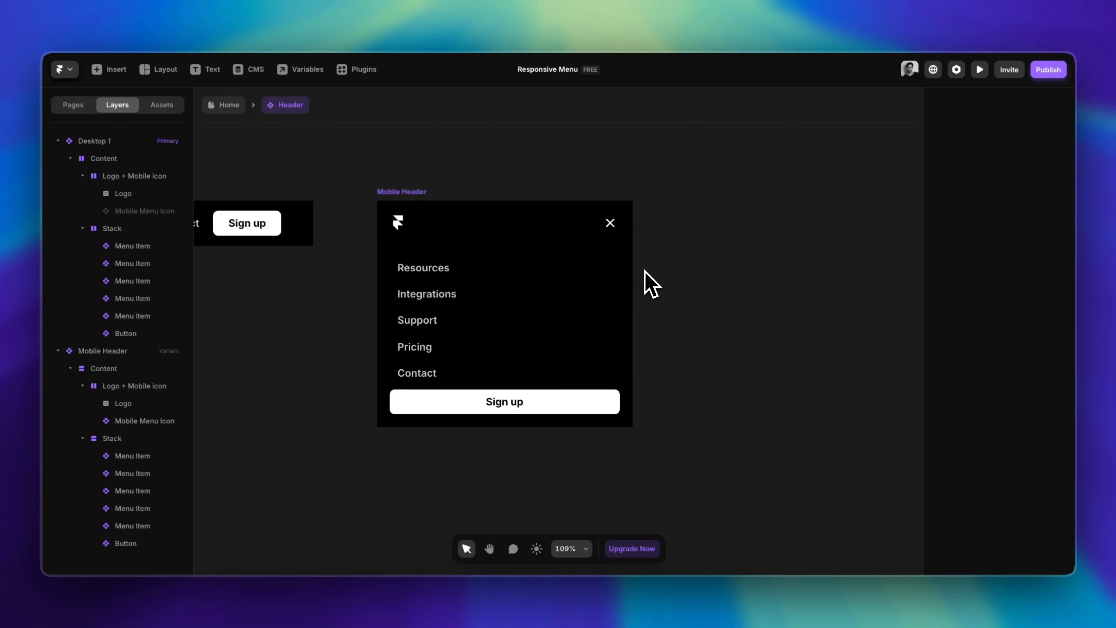
# Rename the Mobile Header variant as Mobile Header - Opened
pyautogui.click(405, 192)
pyautogui.doubleClick(133, 351)
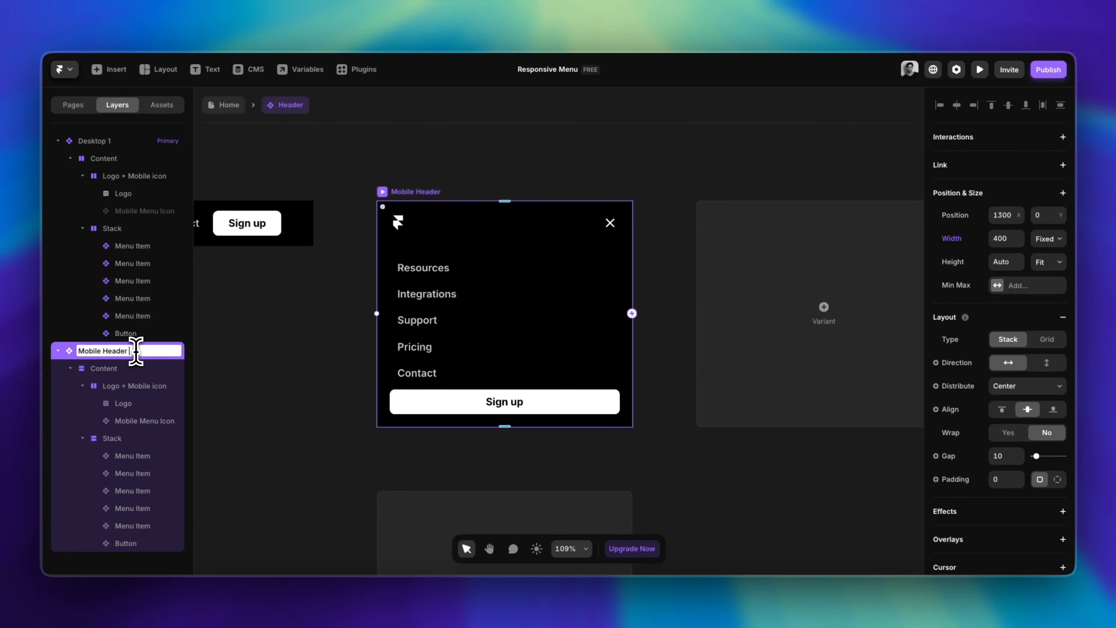
pyautogui.press('Return')
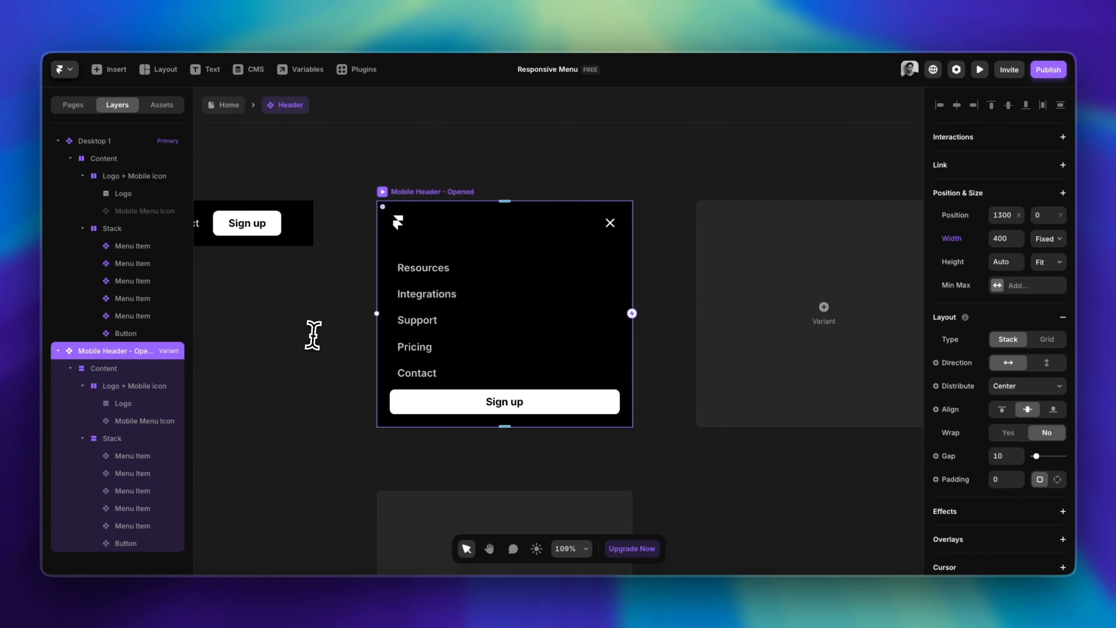
# Add another variant beside Mobile Header - Opened and set the visibility of its menu items stack to No
pyautogui.scroll(-3, 311, 331)
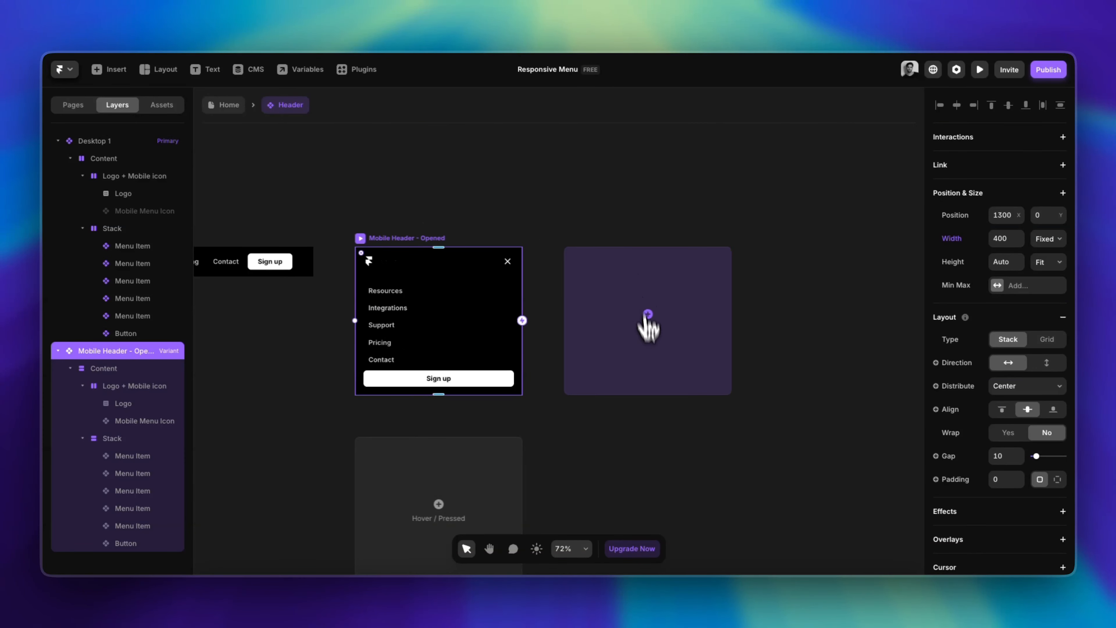
pyautogui.click(645, 323)
pyautogui.scroll(5, 646, 345)
pyautogui.scroll(2, 641, 348)
pyautogui.doubleClick(622, 299)
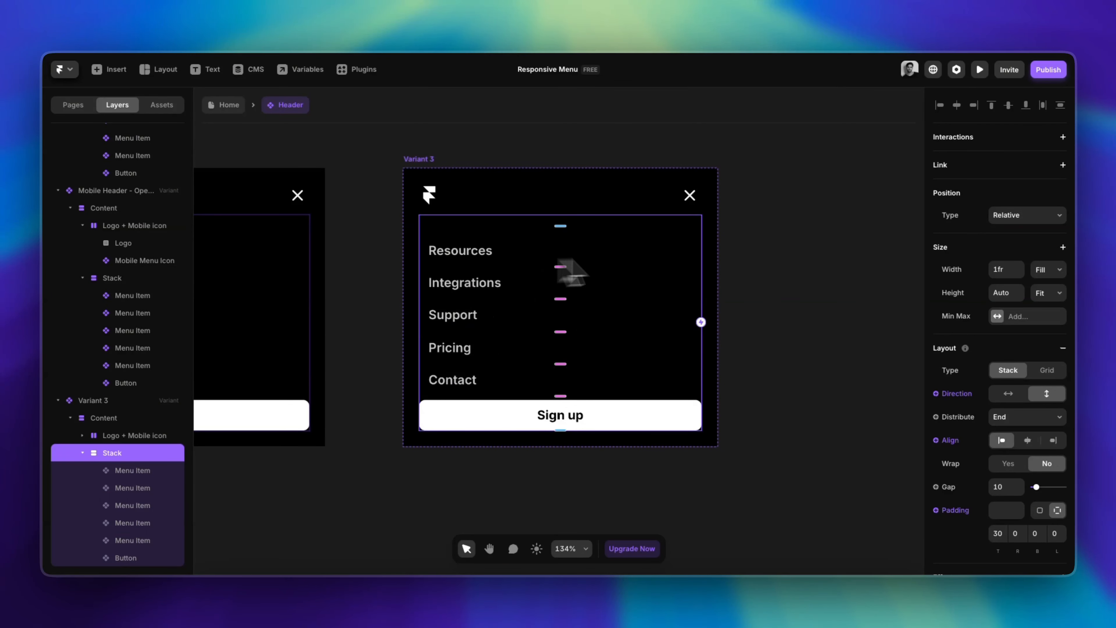
pyautogui.scroll(-8, 1009, 424)
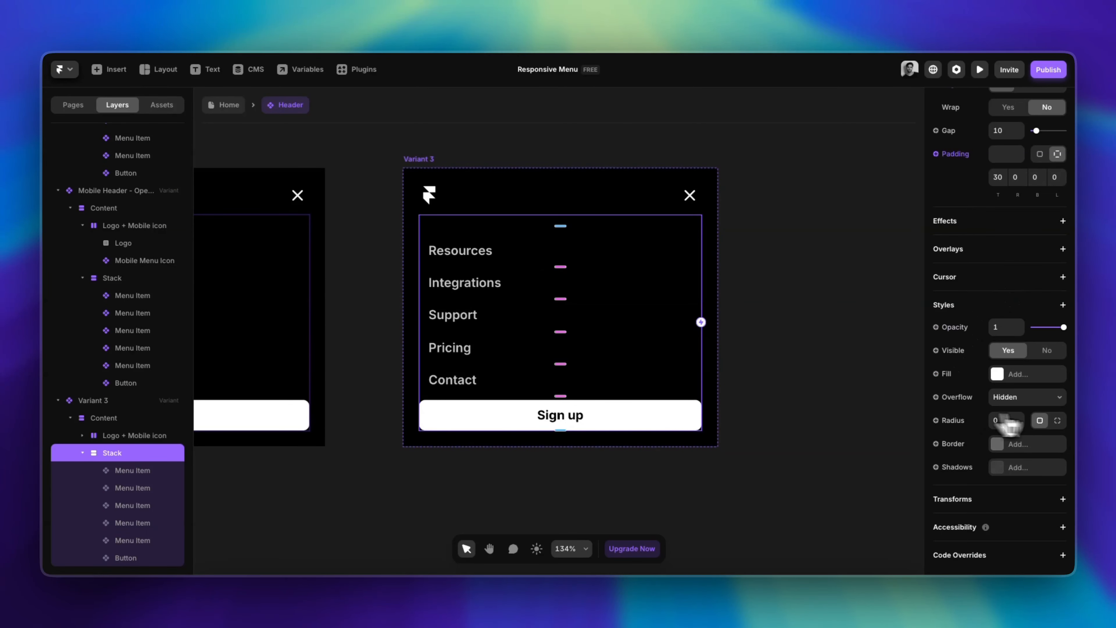
pyautogui.click(1048, 353)
# Switch the Mobile Menu Icon in the new Variant 3 to its Open variant
pyautogui.scroll(5, 571, 246)
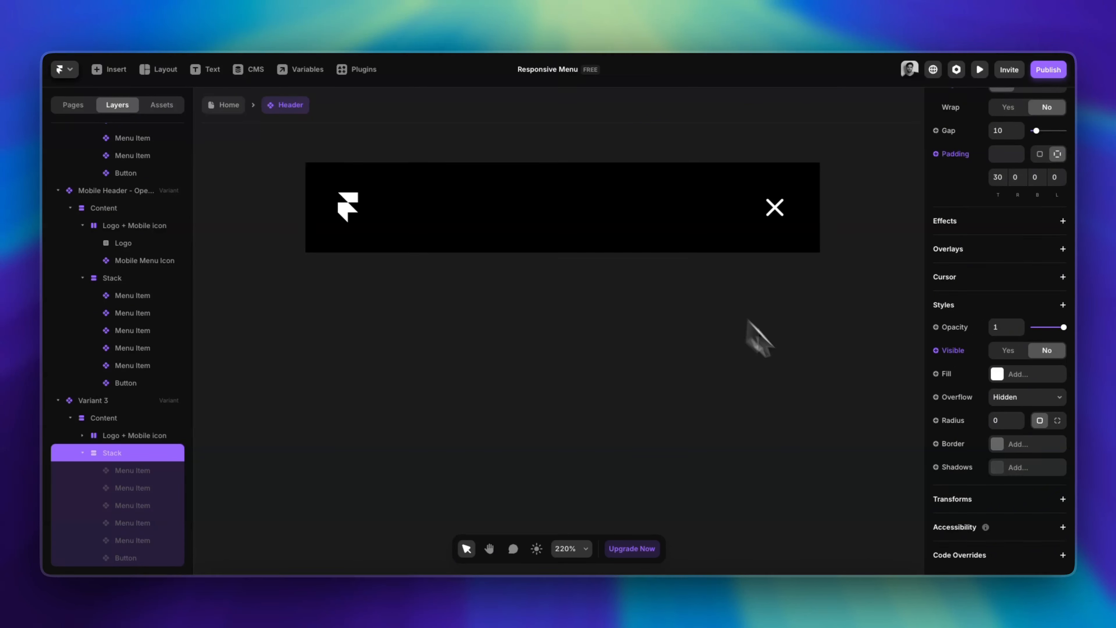
pyautogui.click(778, 215)
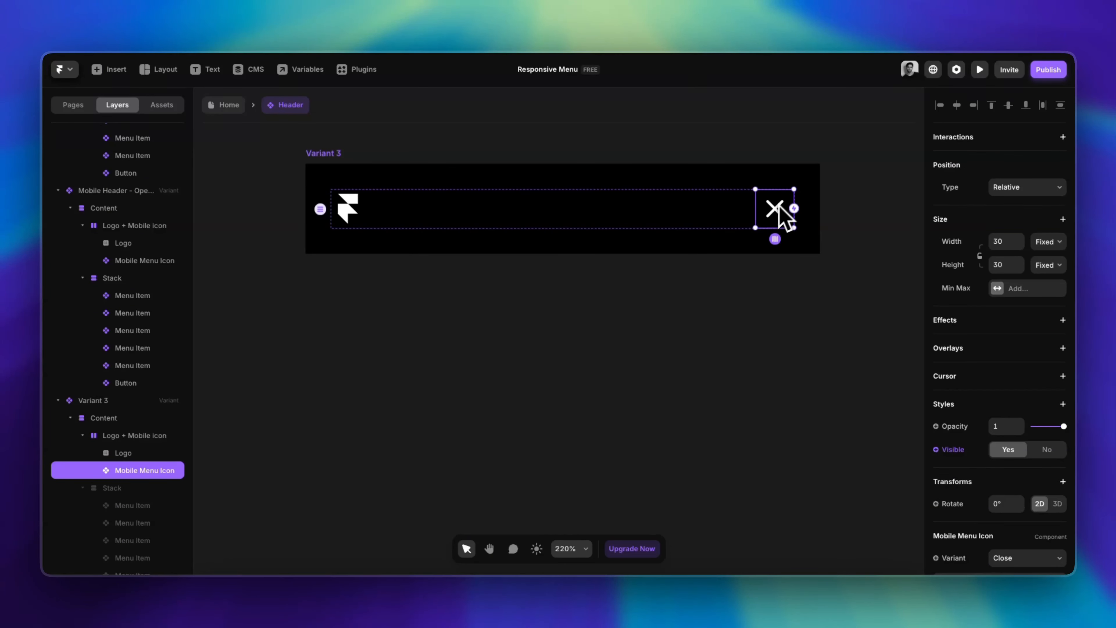
pyautogui.scroll(-2, 991, 307)
pyautogui.click(1026, 497)
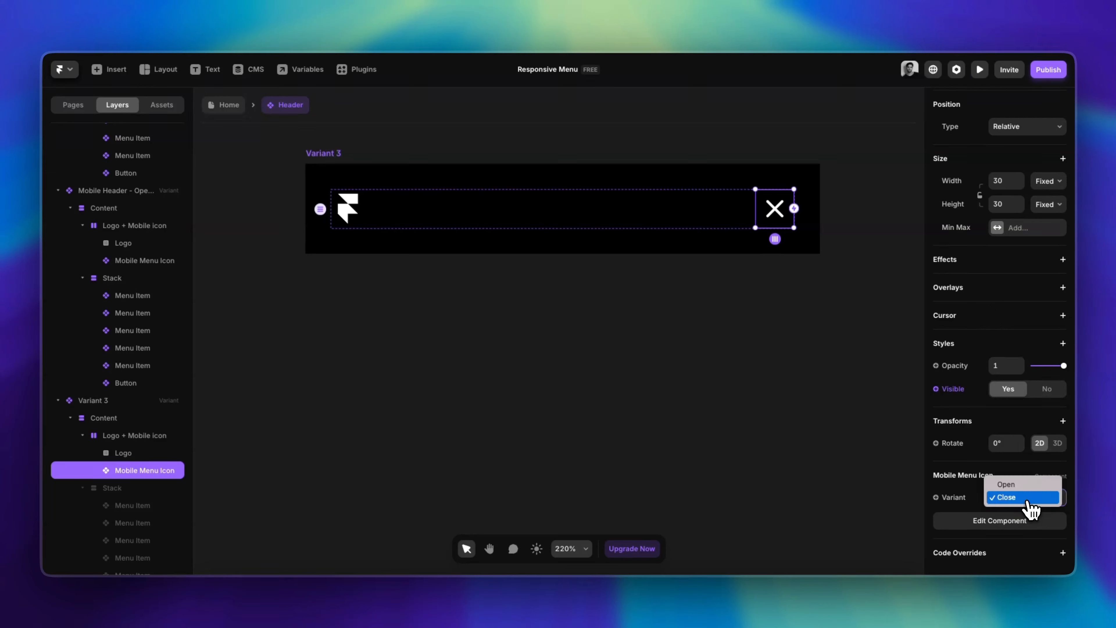
pyautogui.click(1031, 486)
pyautogui.click(757, 420)
# Rename Variant 3 as Mobile Header - Closed
pyautogui.scroll(-5, 756, 426)
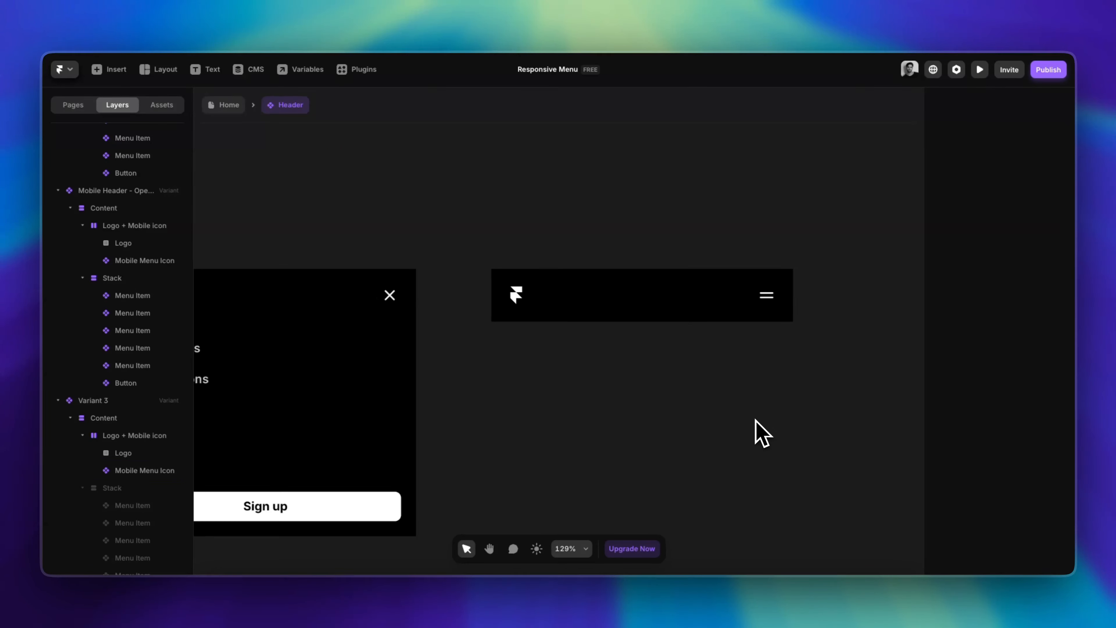
pyautogui.moveTo(405, 232); pyautogui.dragTo(810, 471)
pyautogui.click(810, 471)
pyautogui.scroll(2, 787, 440)
pyautogui.scroll(2, 788, 448)
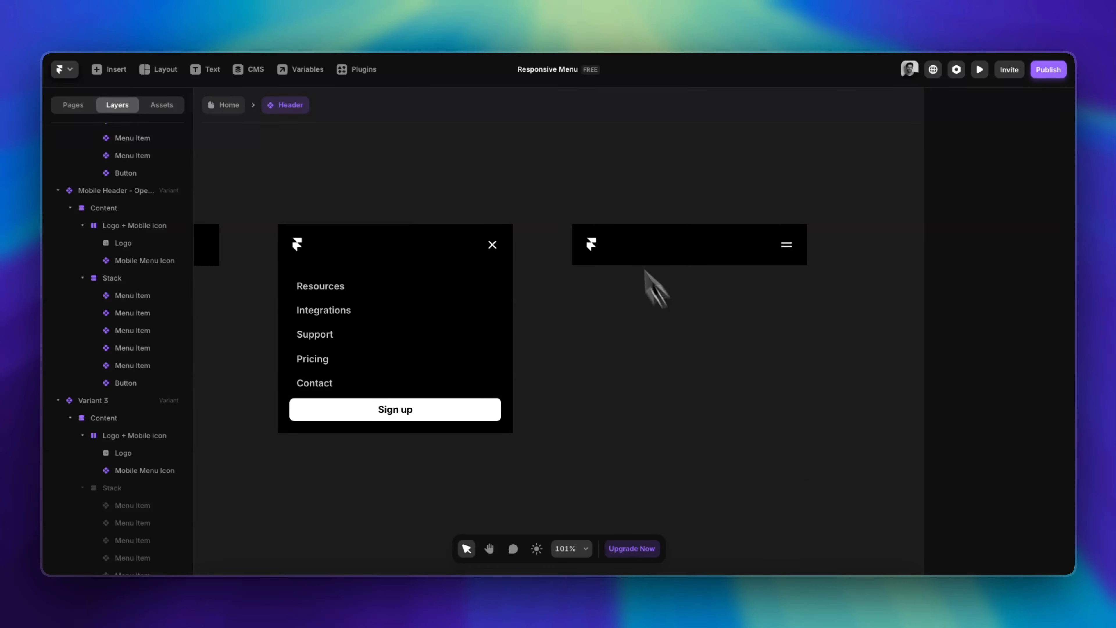
pyautogui.click(590, 228)
pyautogui.doubleClick(103, 195)
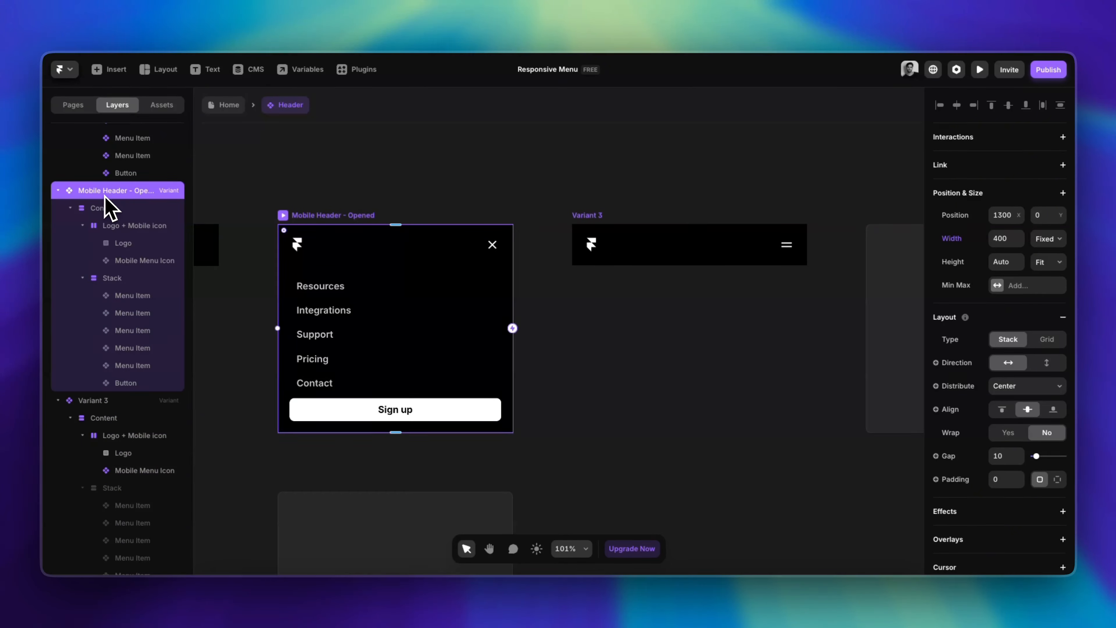
pyautogui.doubleClick(105, 400)
pyautogui.write('Mobile Header - Opened')
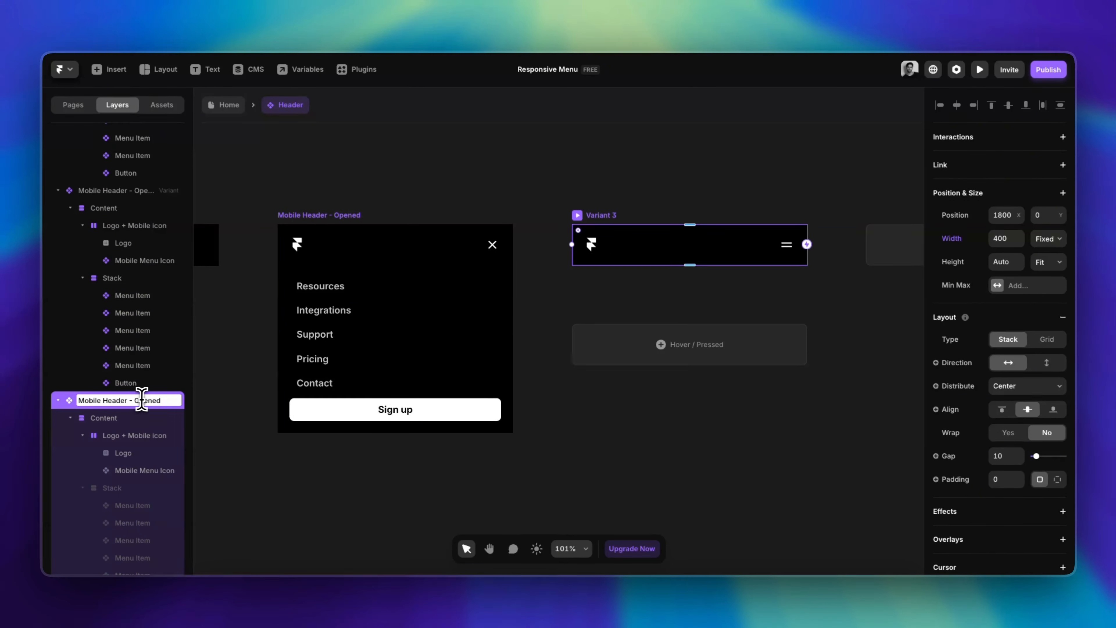
pyautogui.write('Closed')
pyautogui.press('Return')
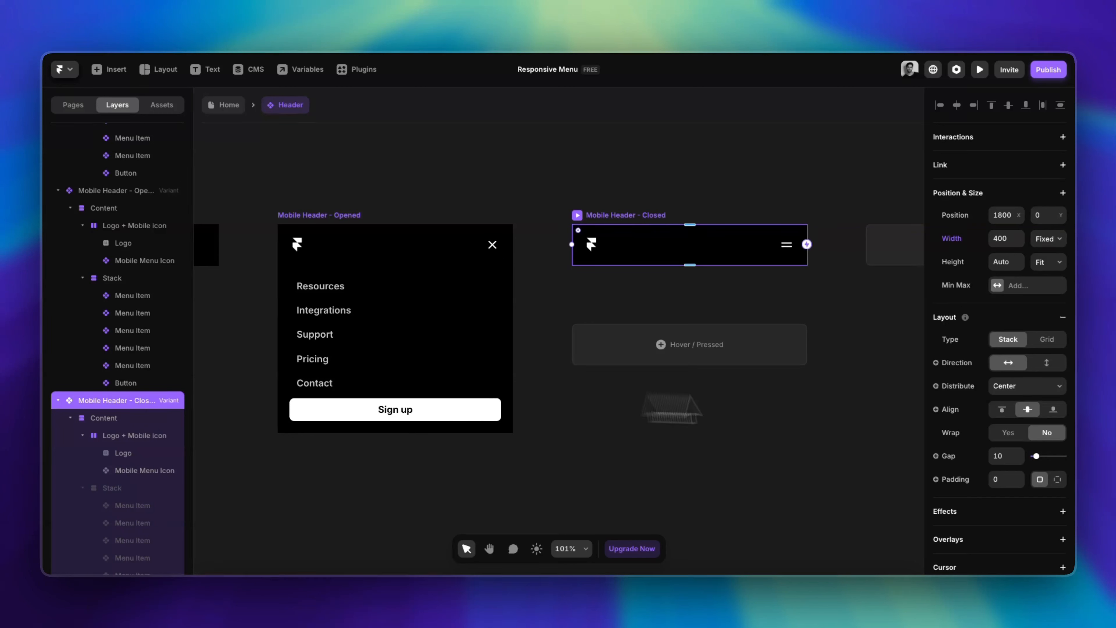
# Link the menu icon in Mobile Header - Closed to Mobile Header - Opened on Click, and link the X icon back to Mobile Header - Closed
pyautogui.click(797, 456)
pyautogui.click(789, 253)
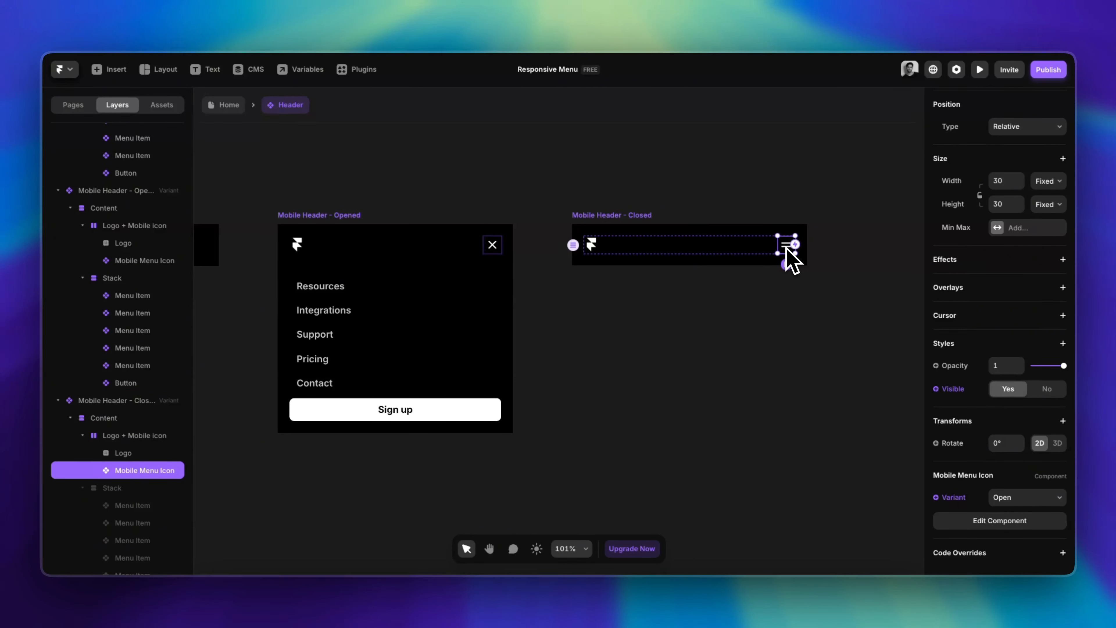
pyautogui.press('l')
pyautogui.moveTo(641, 252); pyautogui.dragTo(480, 306)
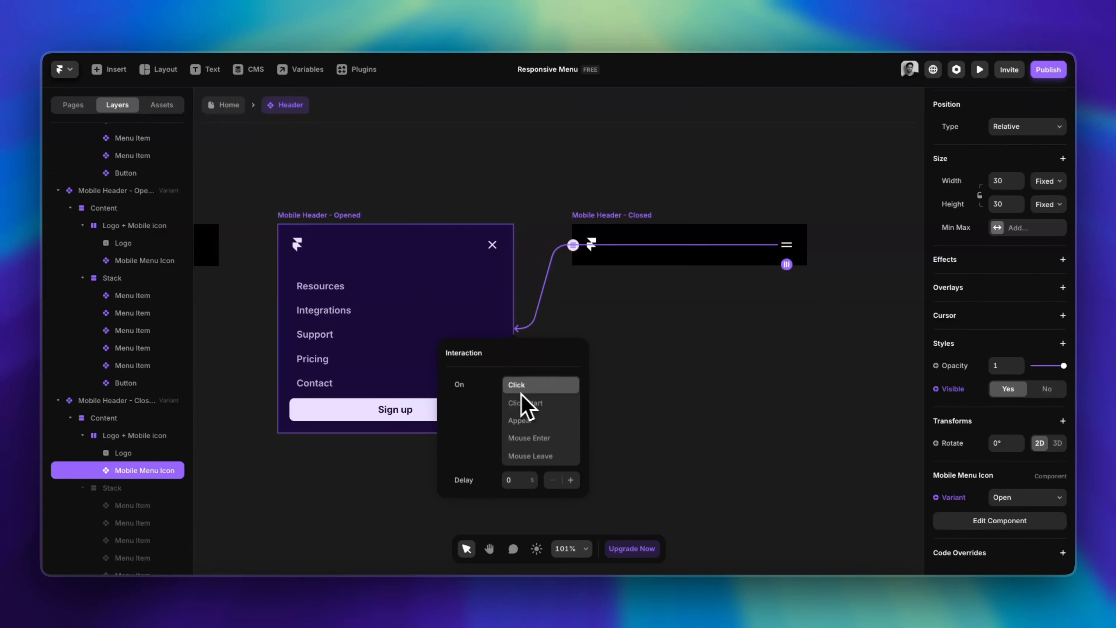
pyautogui.click(656, 347)
pyautogui.click(495, 248)
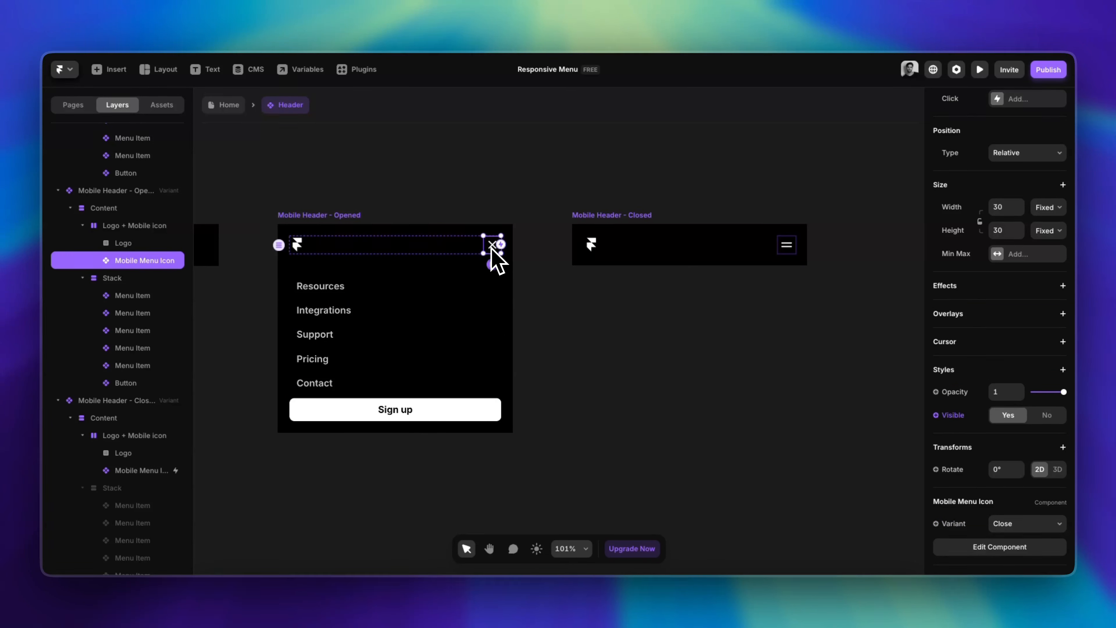
pyautogui.moveTo(492, 264); pyautogui.dragTo(611, 245)
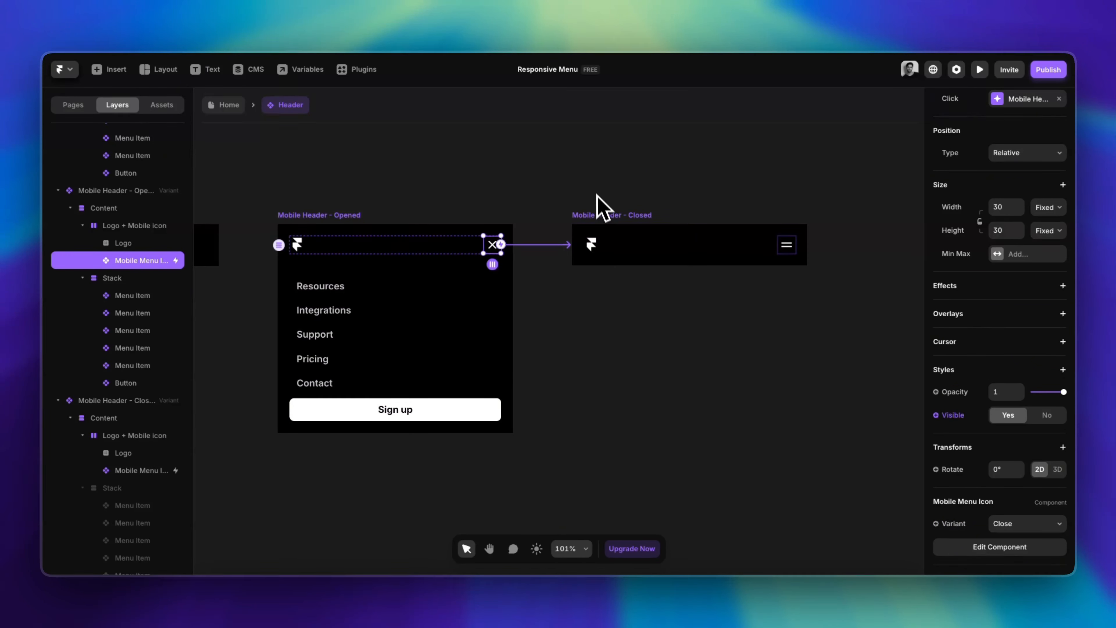
# Preview the Mobile Header - Closed variant and test toggling the menu open and closed with its icon
pyautogui.click(589, 215)
pyautogui.press('super+p')
pyautogui.click(660, 331)
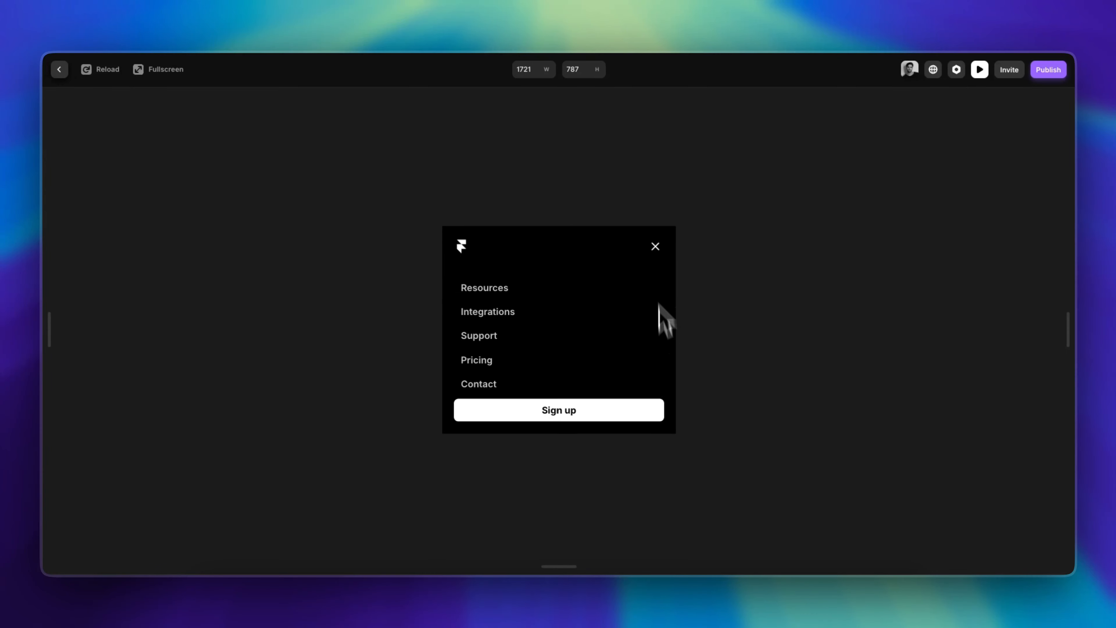
pyautogui.click(657, 247)
pyautogui.click(655, 329)
pyautogui.click(655, 246)
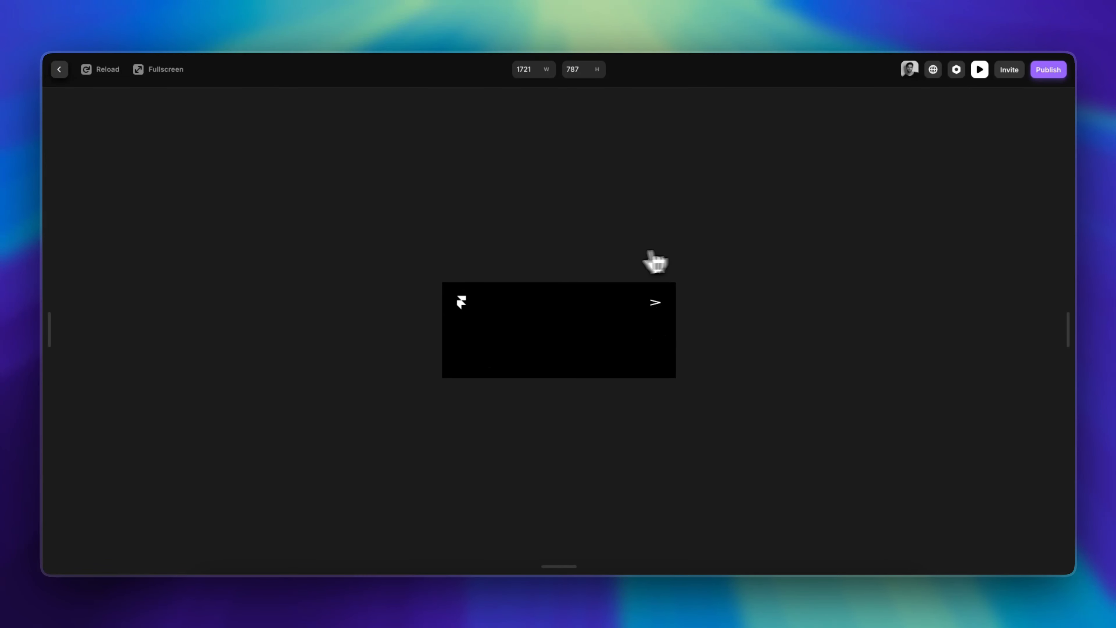
pyautogui.click(59, 69)
# On the Home page, switch the Tablet and Phone headers to the Mobile Header - Closed variant
pyautogui.click(635, 249)
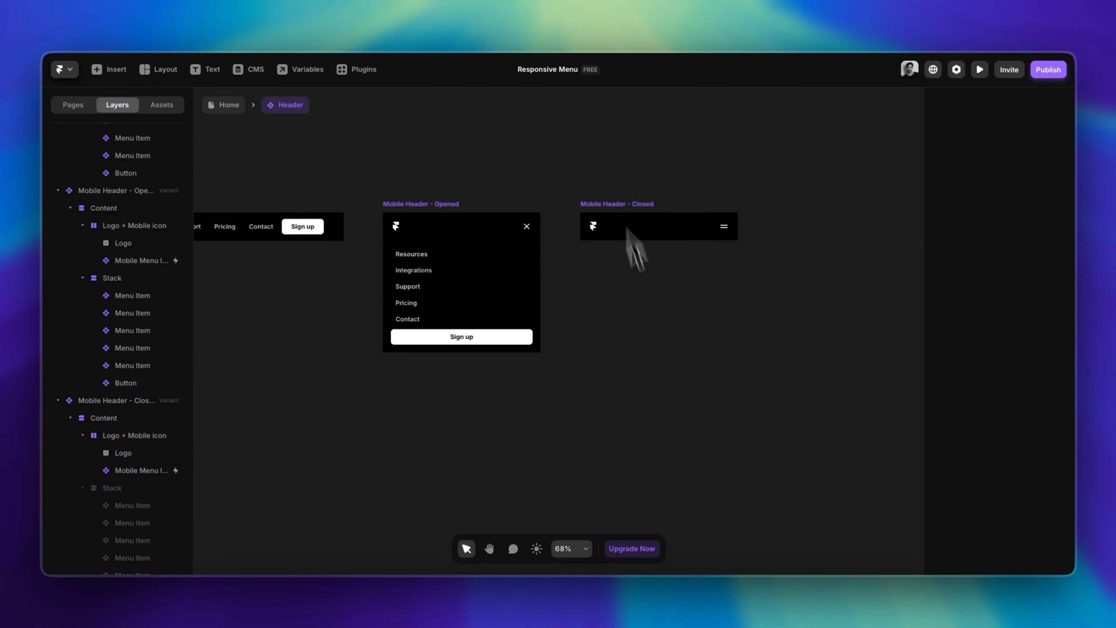
pyautogui.scroll(2, 635, 249)
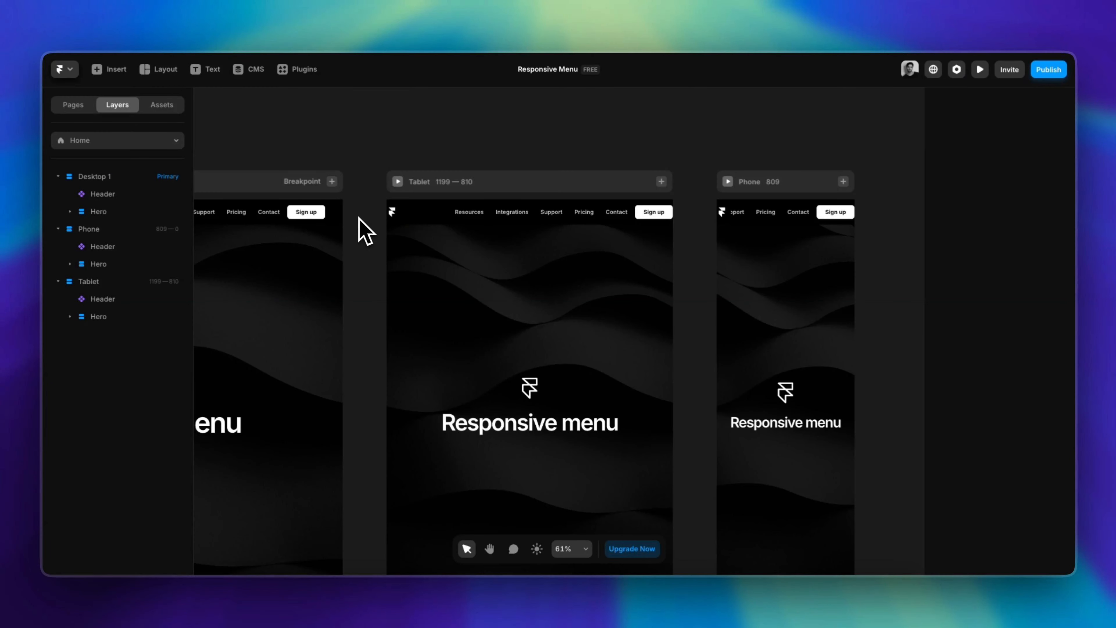
pyautogui.click(441, 211)
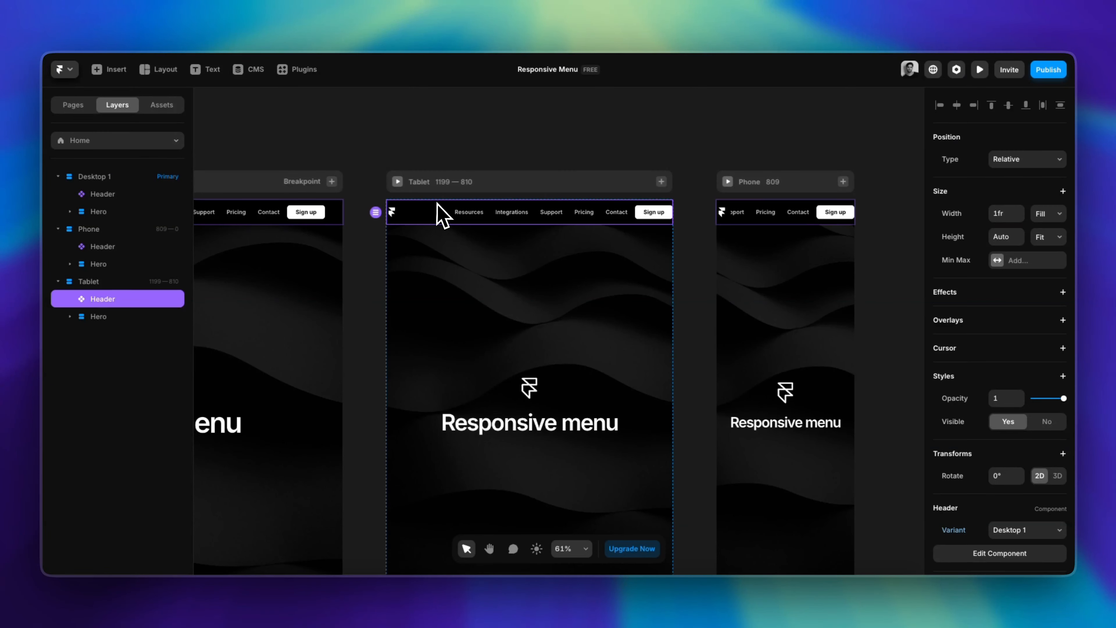
pyautogui.keyDown('shift'); pyautogui.click(750, 214); pyautogui.keyUp('shift')
pyautogui.click(1028, 502)
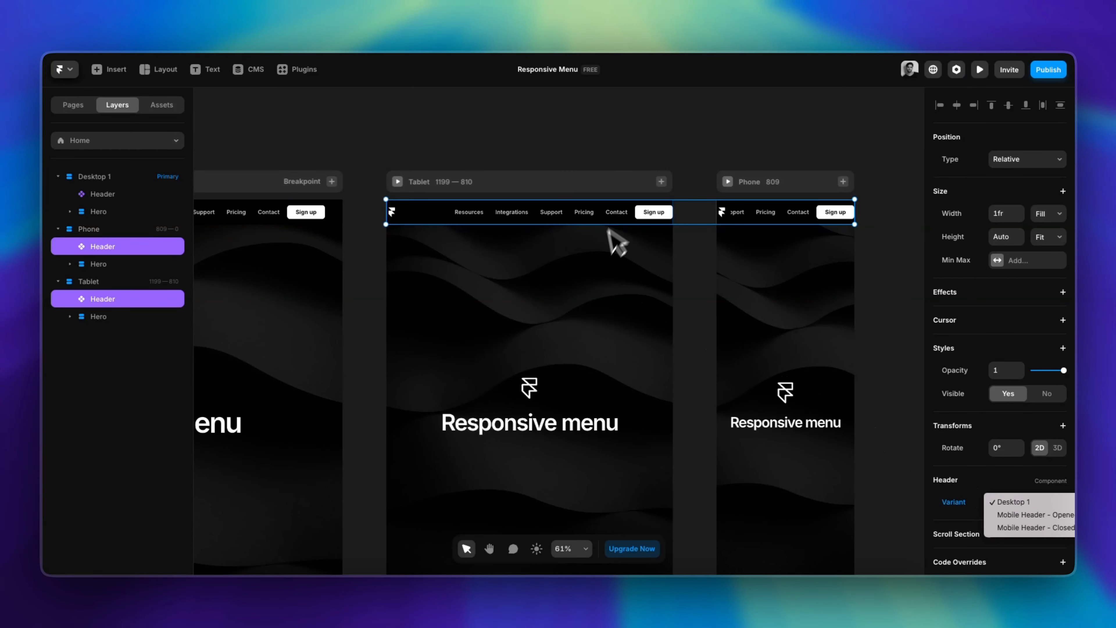
pyautogui.click(1017, 528)
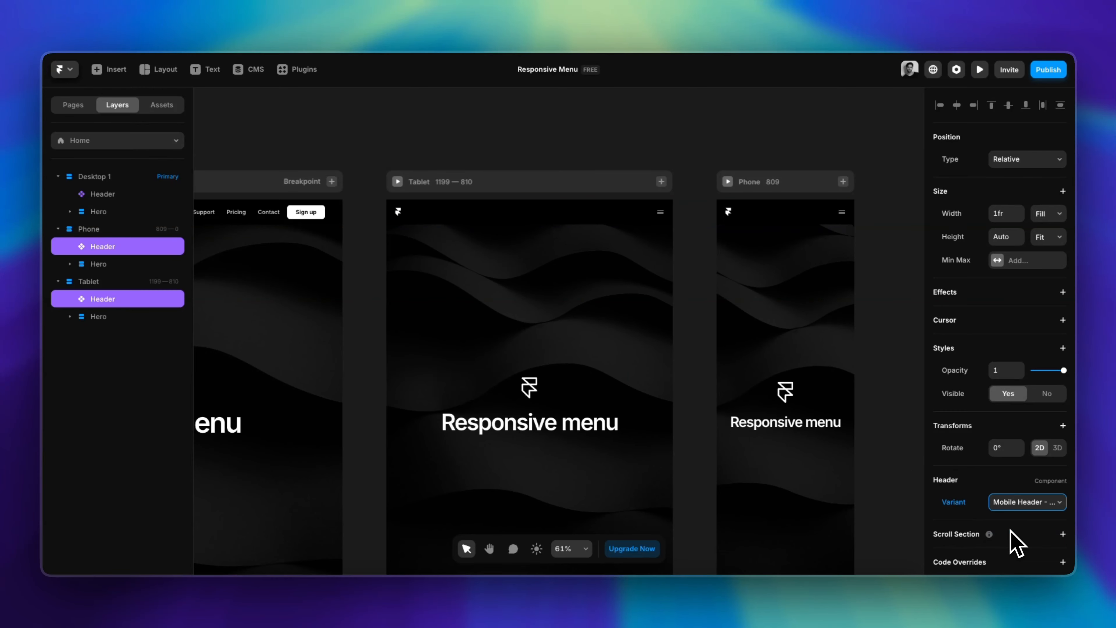
pyautogui.click(822, 150)
# Set the position type of the Desktop 1 header on the Home page to Fixed
pyautogui.scroll(-3, 822, 149)
pyautogui.scroll(4, 635, 324)
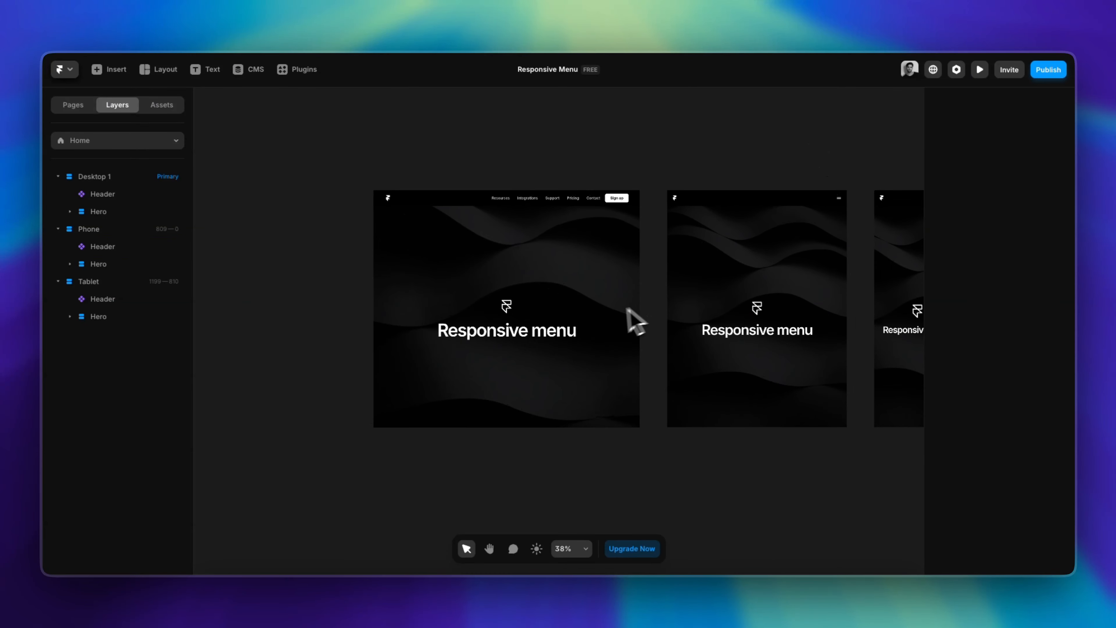
pyautogui.scroll(3, 559, 285)
pyautogui.hscroll(-3, 559, 284)
pyautogui.click(451, 223)
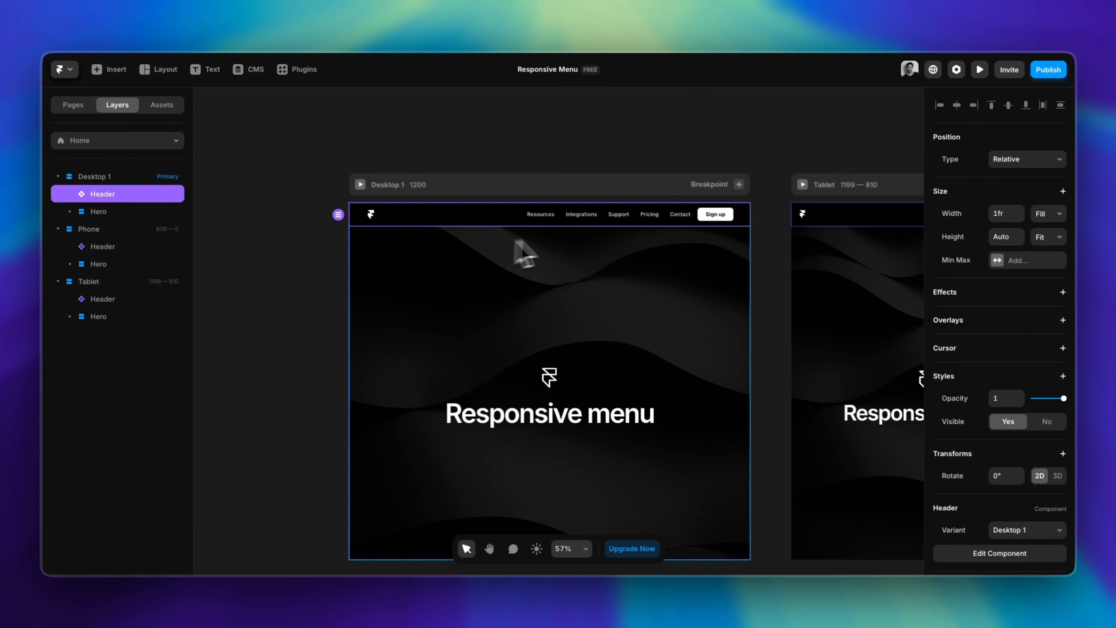
pyautogui.click(1035, 159)
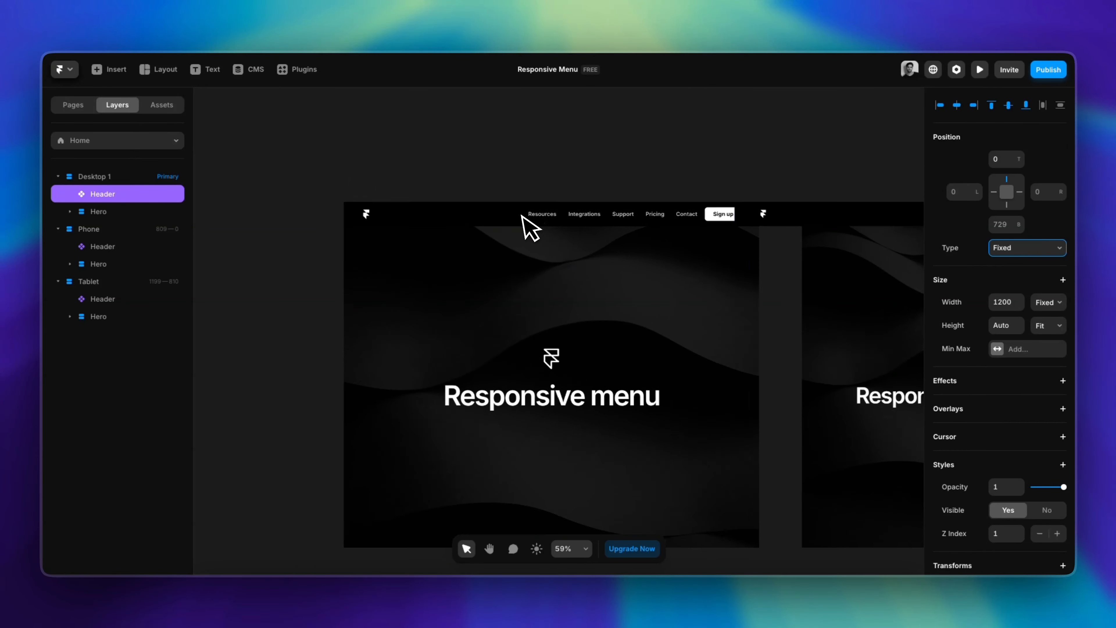
pyautogui.scroll(3, 523, 222)
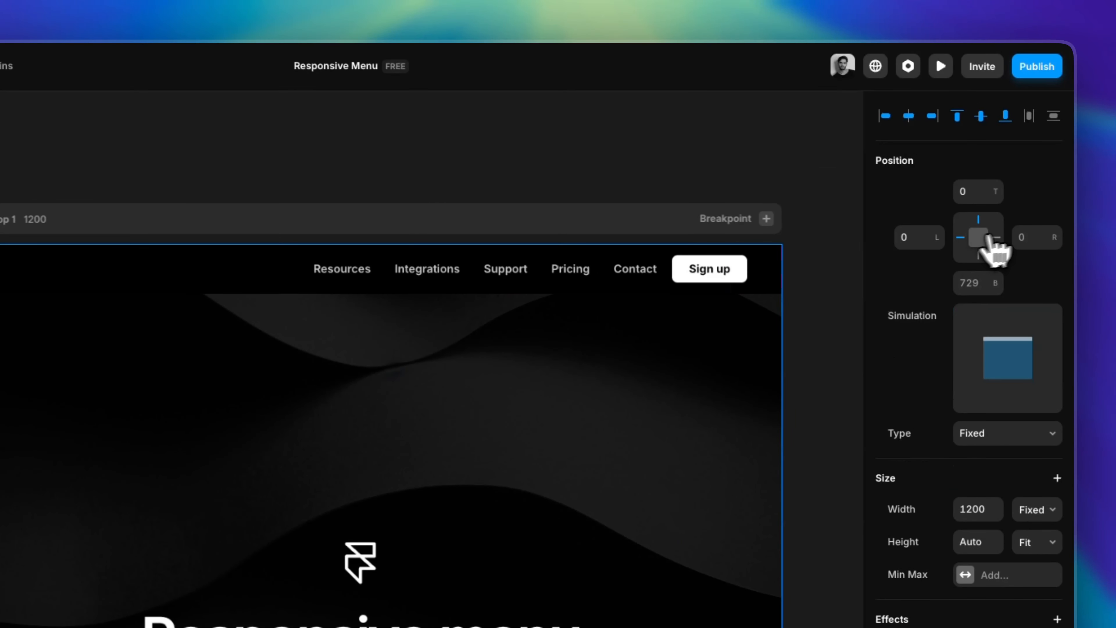
pyautogui.click(589, 174)
# Preview the Desktop 1 page and check the header while resizing the preview to widths of 1721 and 469
pyautogui.scroll(-3, 598, 188)
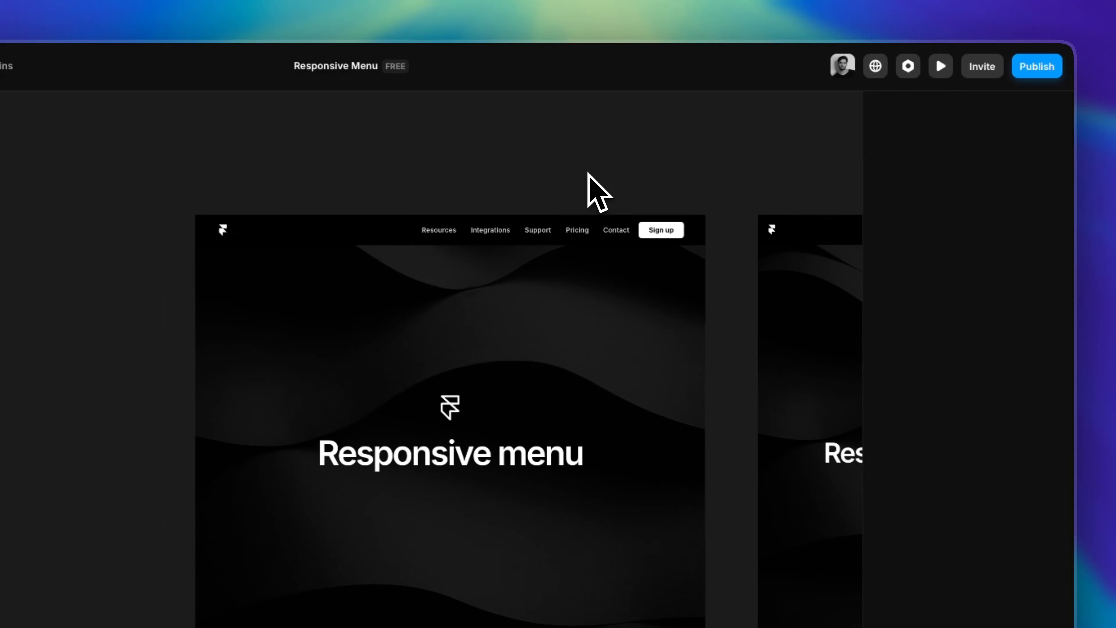
pyautogui.click(366, 173)
pyautogui.click(365, 172)
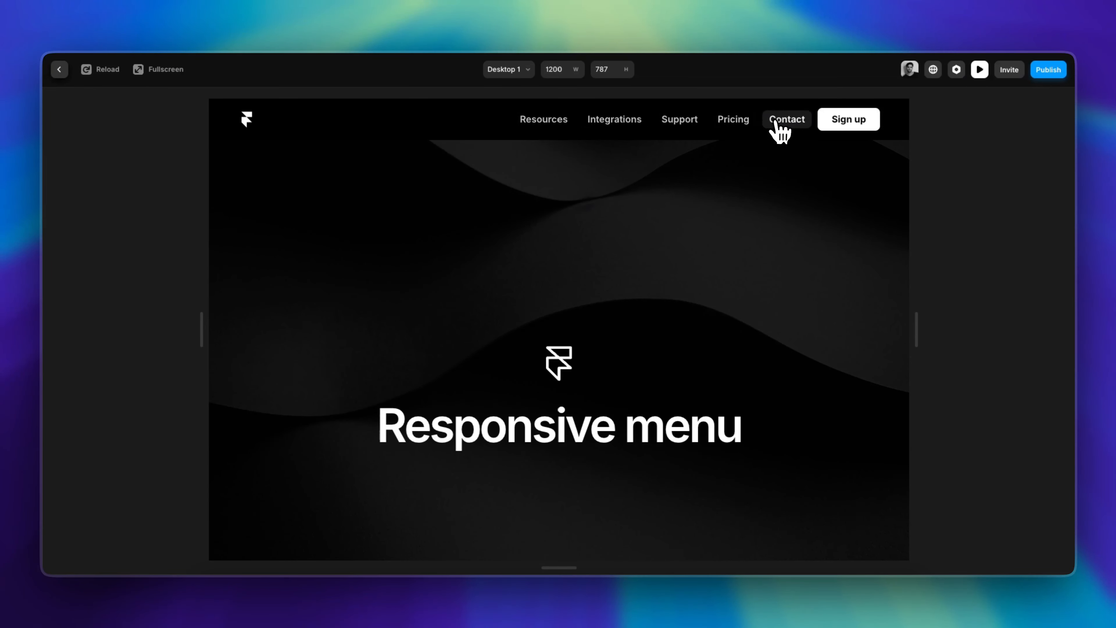
pyautogui.moveTo(938, 323); pyautogui.dragTo(1068, 334)
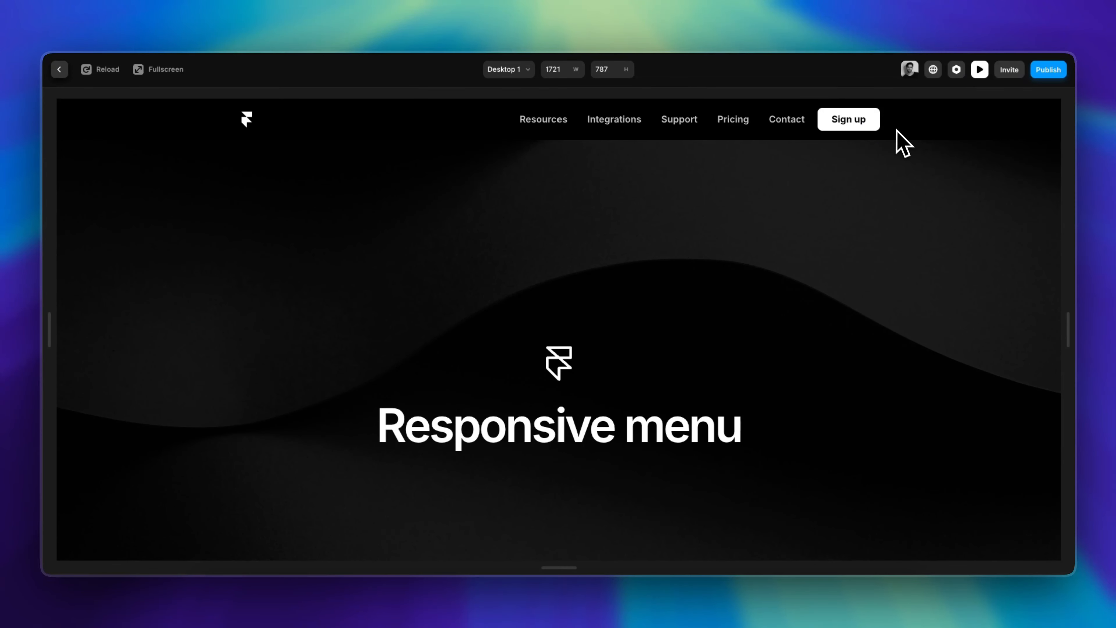
pyautogui.moveTo(1068, 330); pyautogui.dragTo(696, 319)
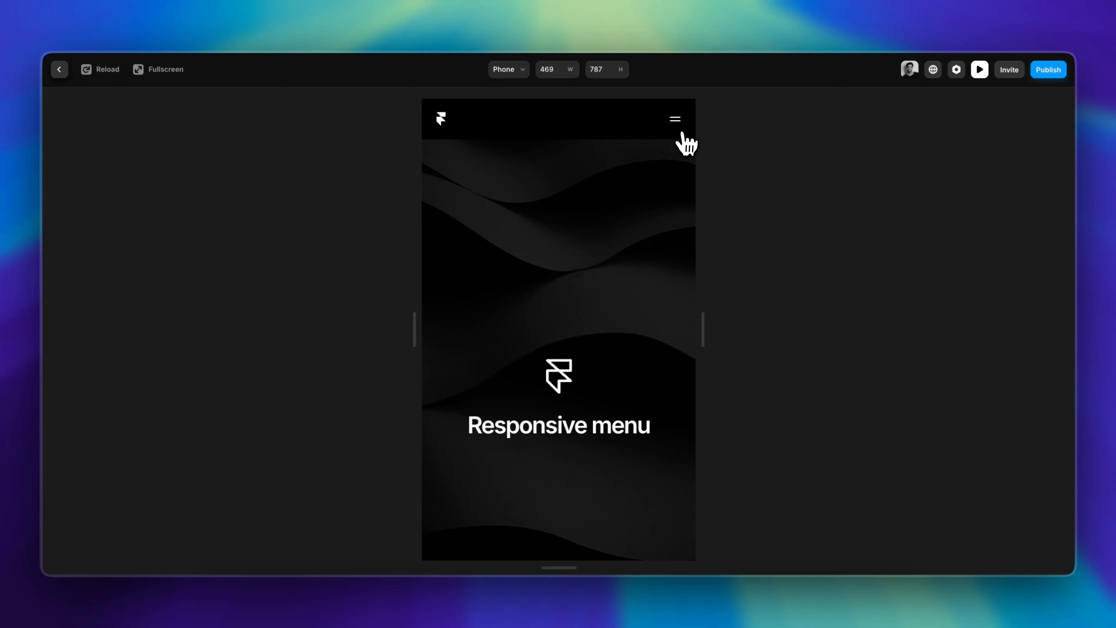
# Test opening and closing the mobile menu several times at phone width, and return to the Home page canvas
pyautogui.click(676, 121)
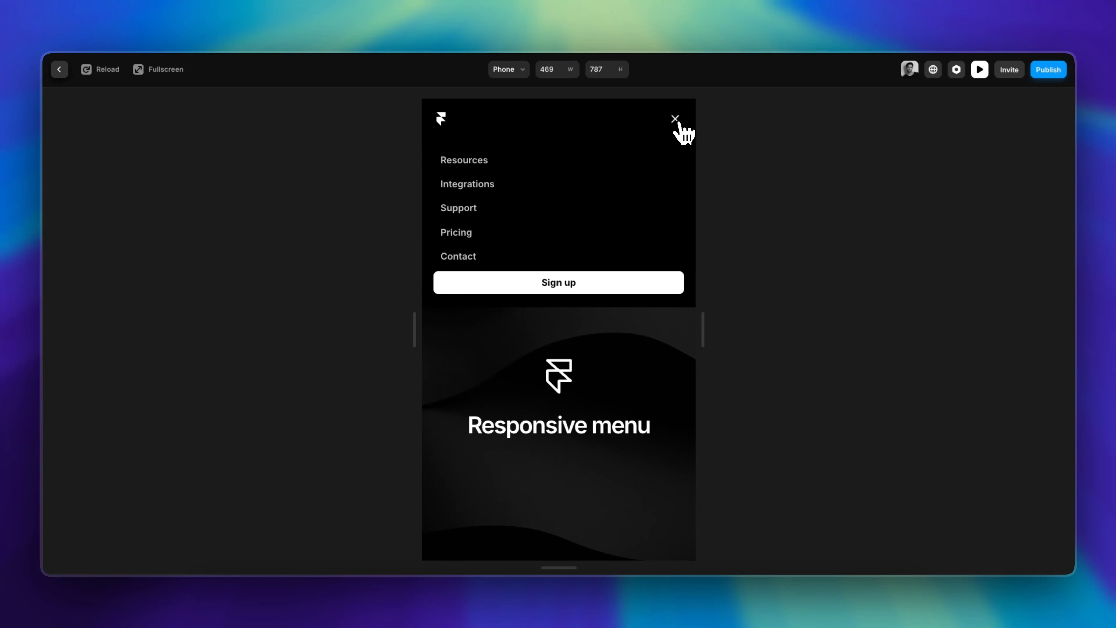
pyautogui.click(678, 123)
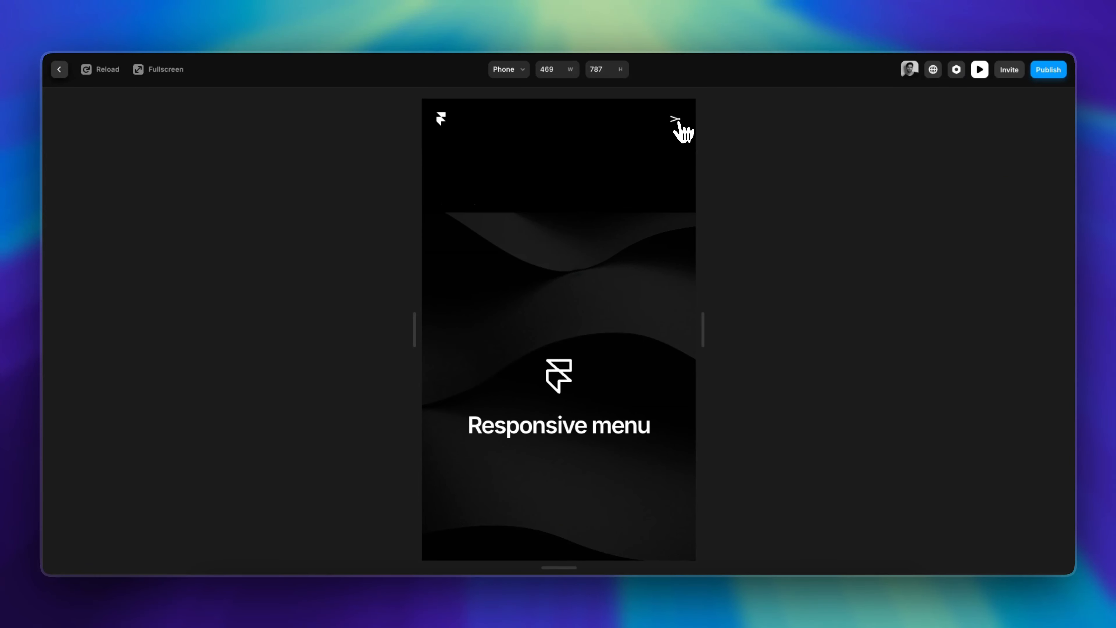
pyautogui.click(678, 124)
pyautogui.click(677, 123)
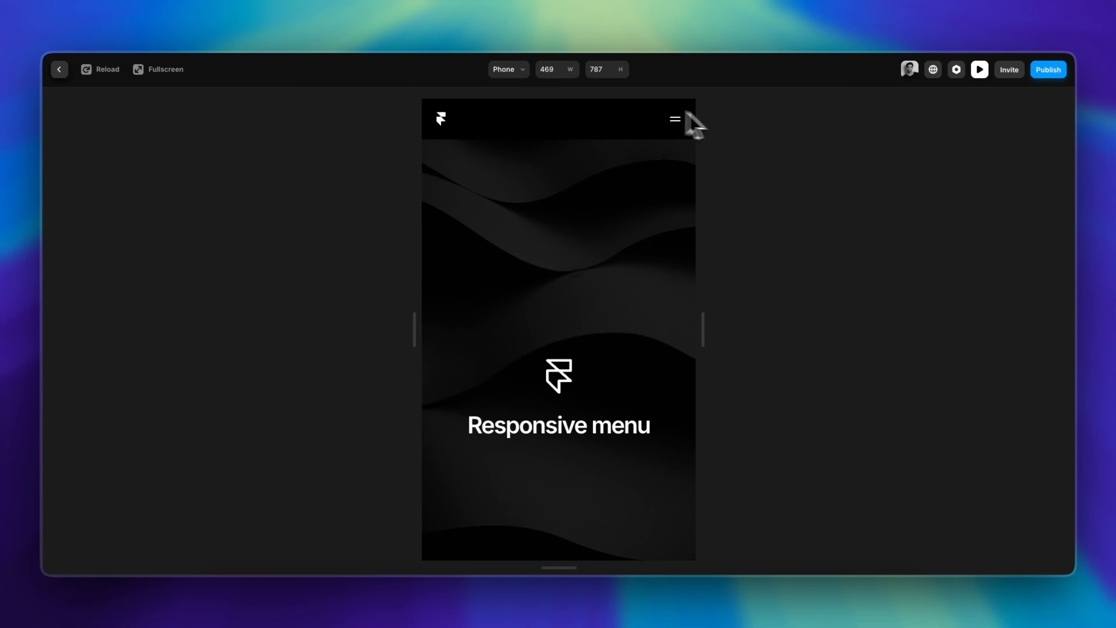
pyautogui.click(678, 124)
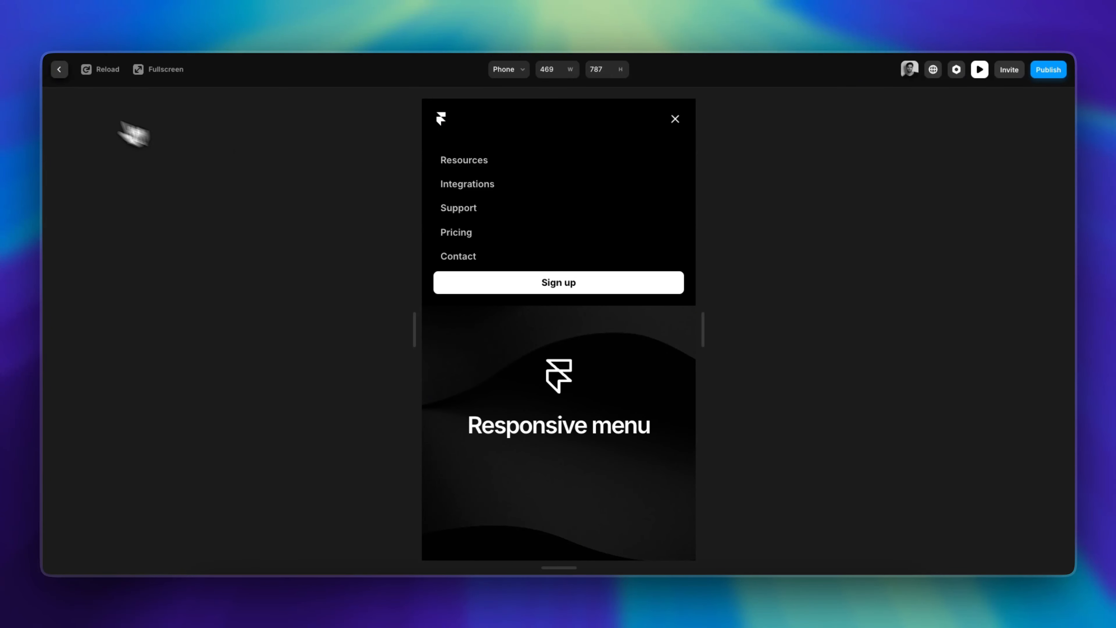
pyautogui.click(64, 70)
pyautogui.click(387, 152)
pyautogui.scroll(-5, 387, 152)
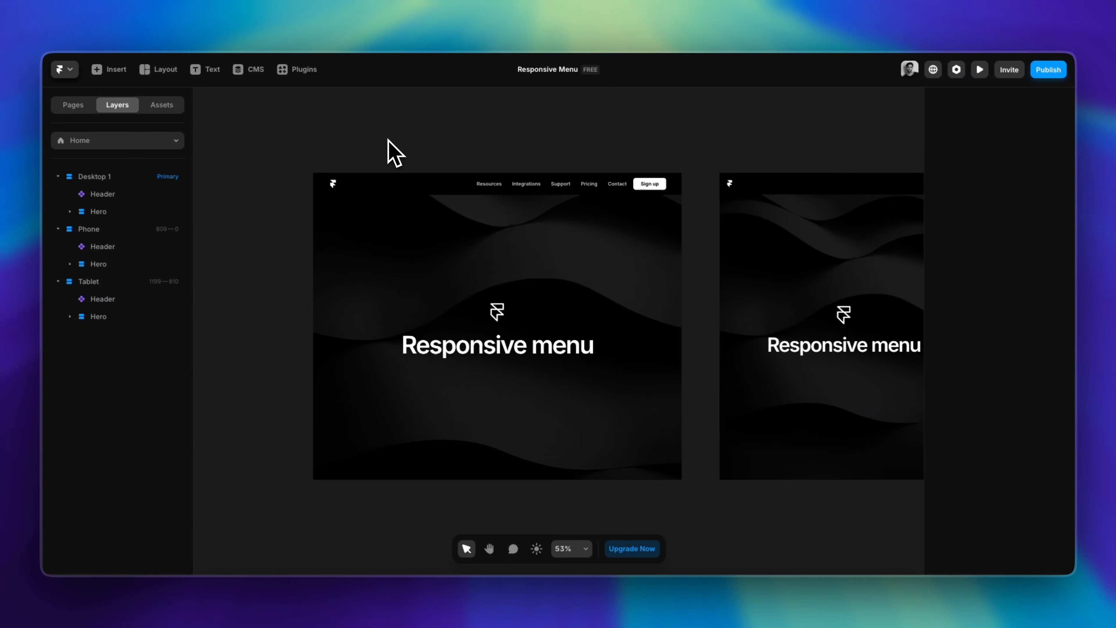
# In the Header component, give the Mobile Header - Opened variant a minimum height of 100vh using the viewport unit
pyautogui.hscroll(3, 387, 140)
pyautogui.doubleClick(752, 204)
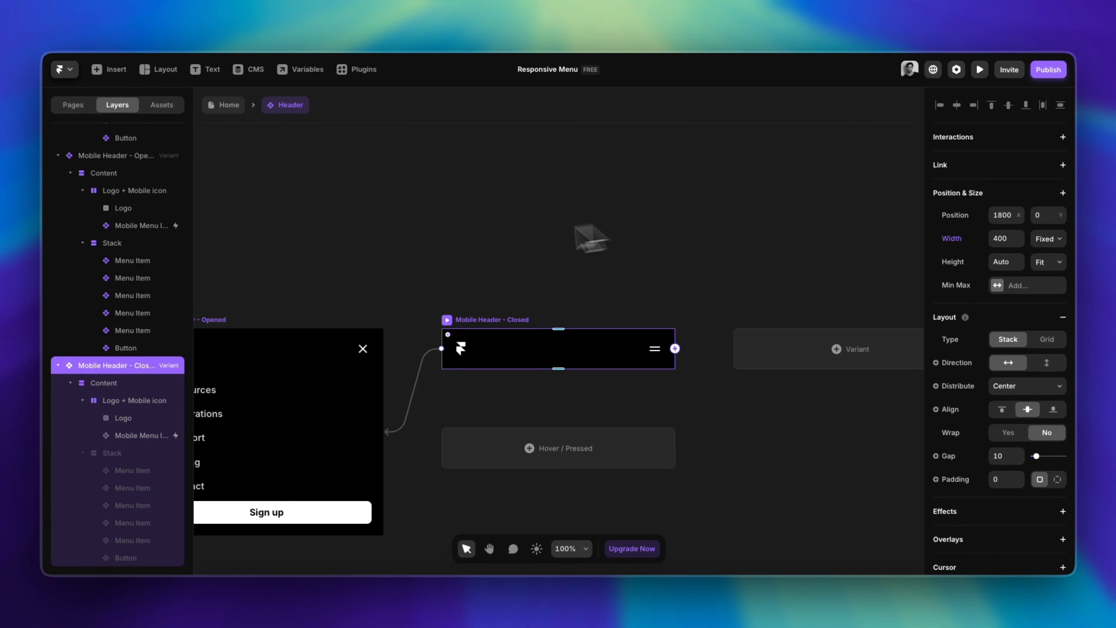
pyautogui.hscroll(-1, 458, 276)
pyautogui.hscroll(-4, 464, 290)
pyautogui.click(416, 280)
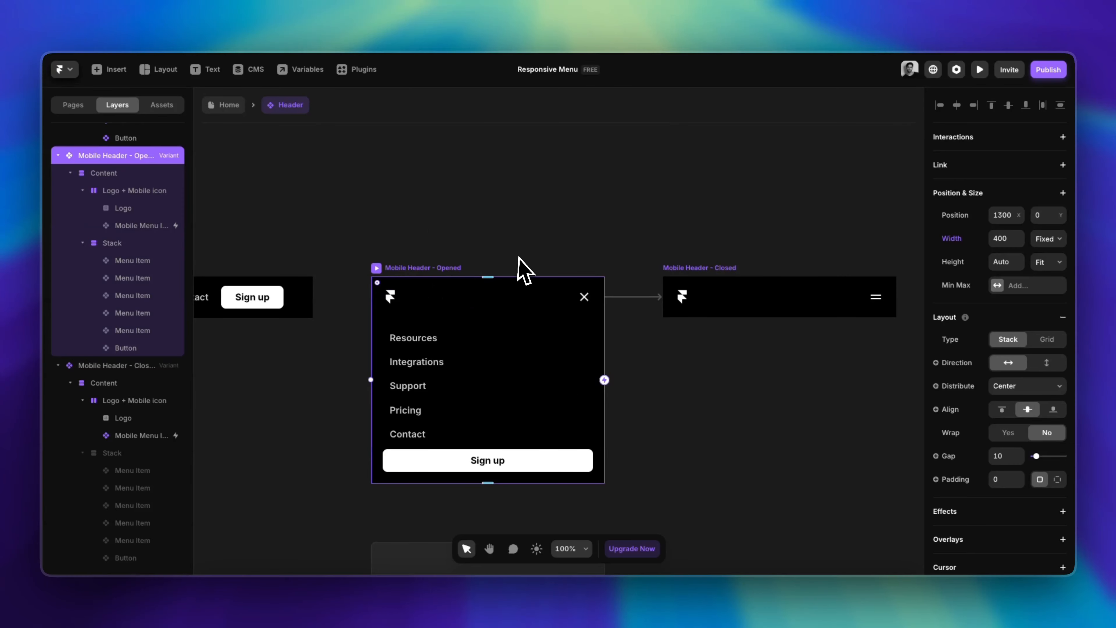
pyautogui.click(1000, 285)
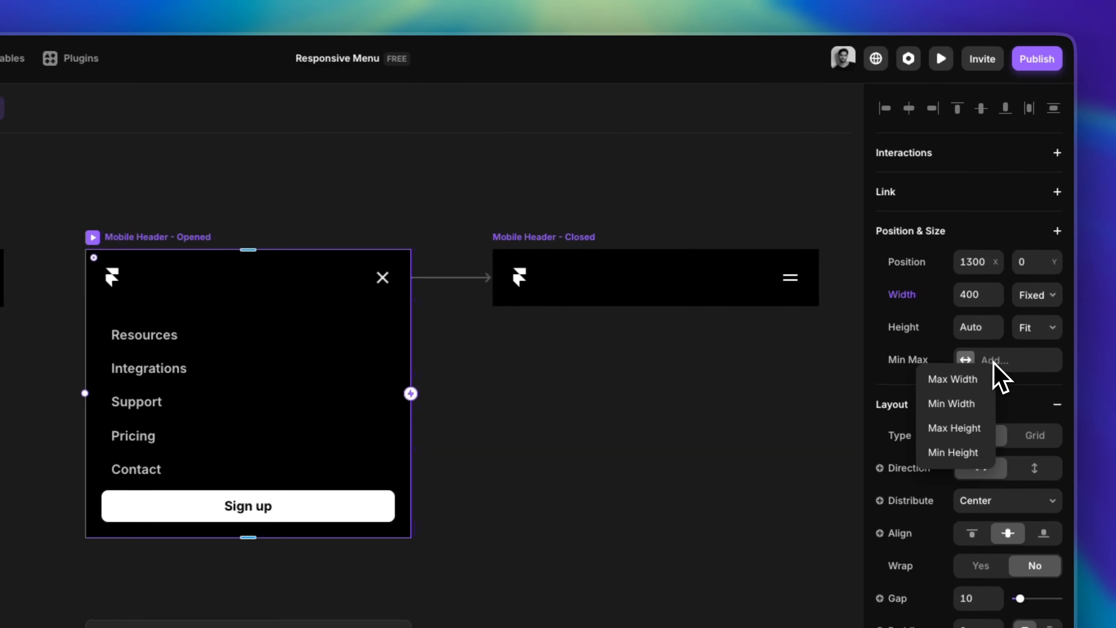
pyautogui.click(966, 452)
pyautogui.click(1037, 360)
pyautogui.click(1045, 378)
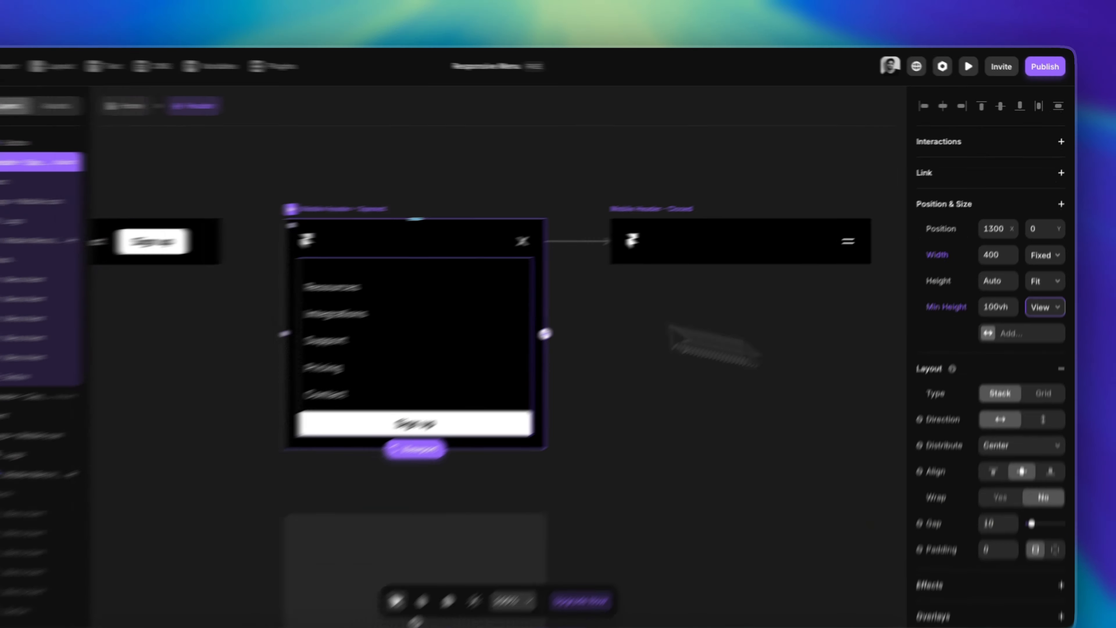
pyautogui.click(40, 208)
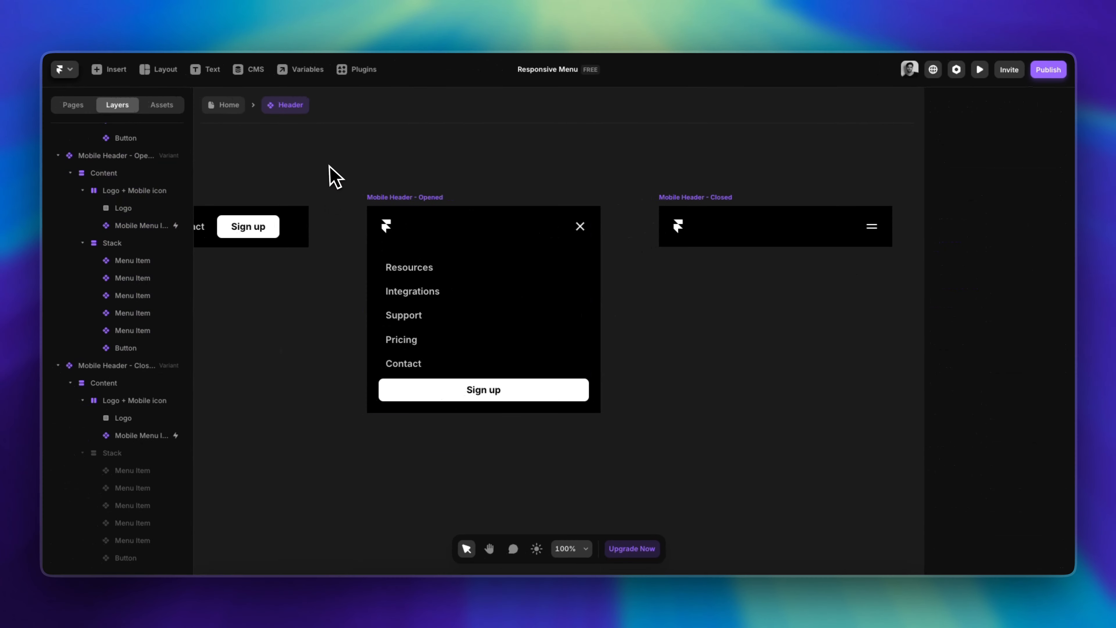
# Preview the Home page's Phone breakpoint, open the mobile menu to check its height, and return to the canvas
pyautogui.click(236, 108)
pyautogui.click(669, 137)
pyautogui.click(723, 171)
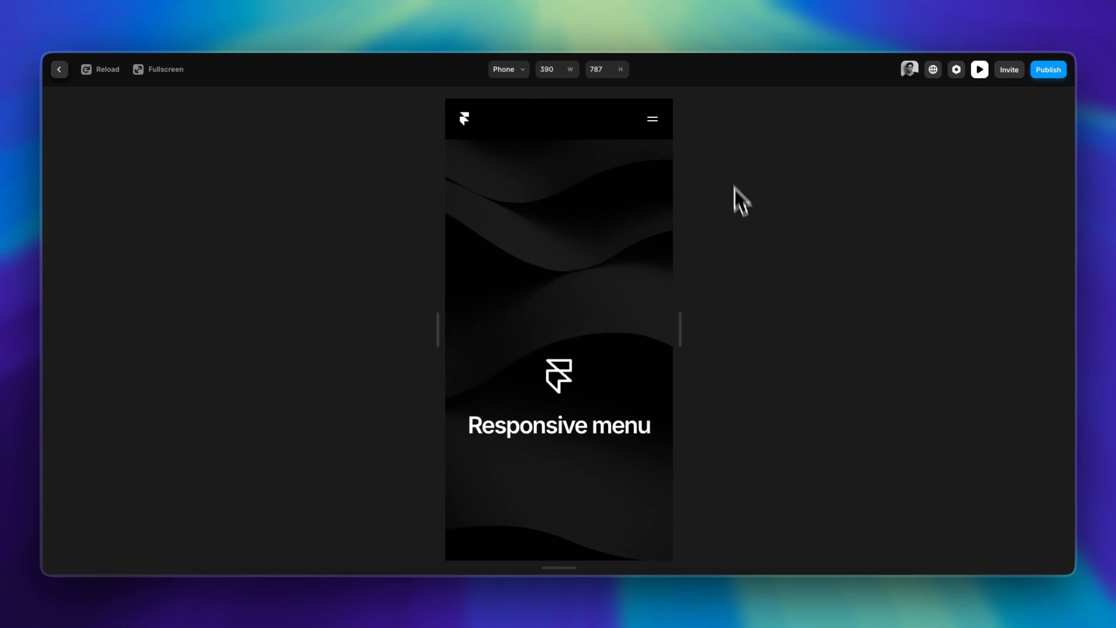
pyautogui.click(653, 121)
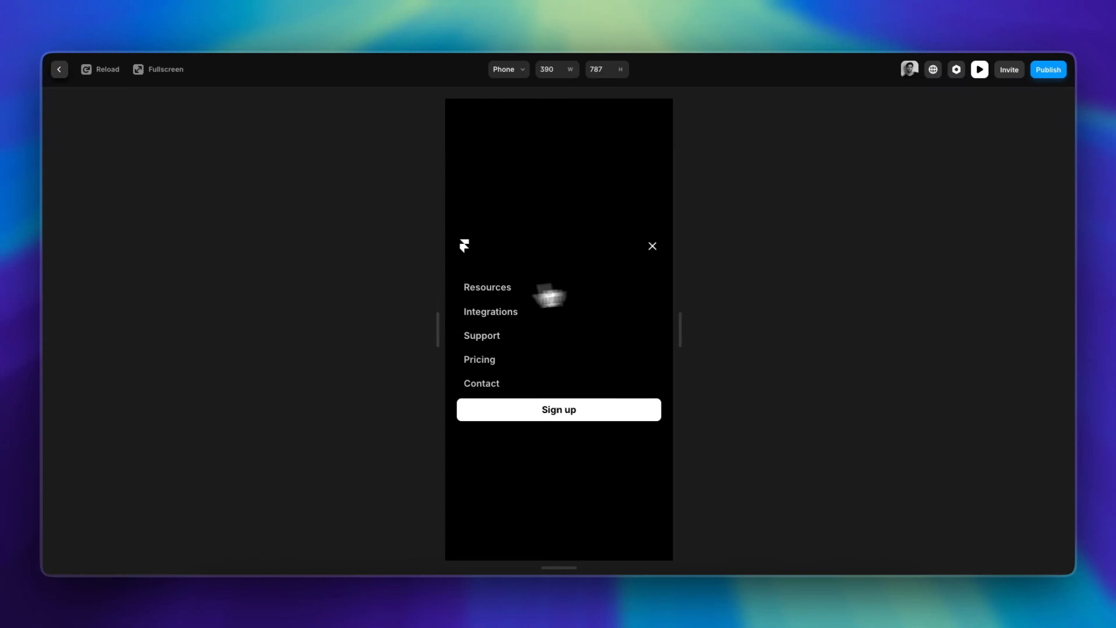
pyautogui.click(59, 69)
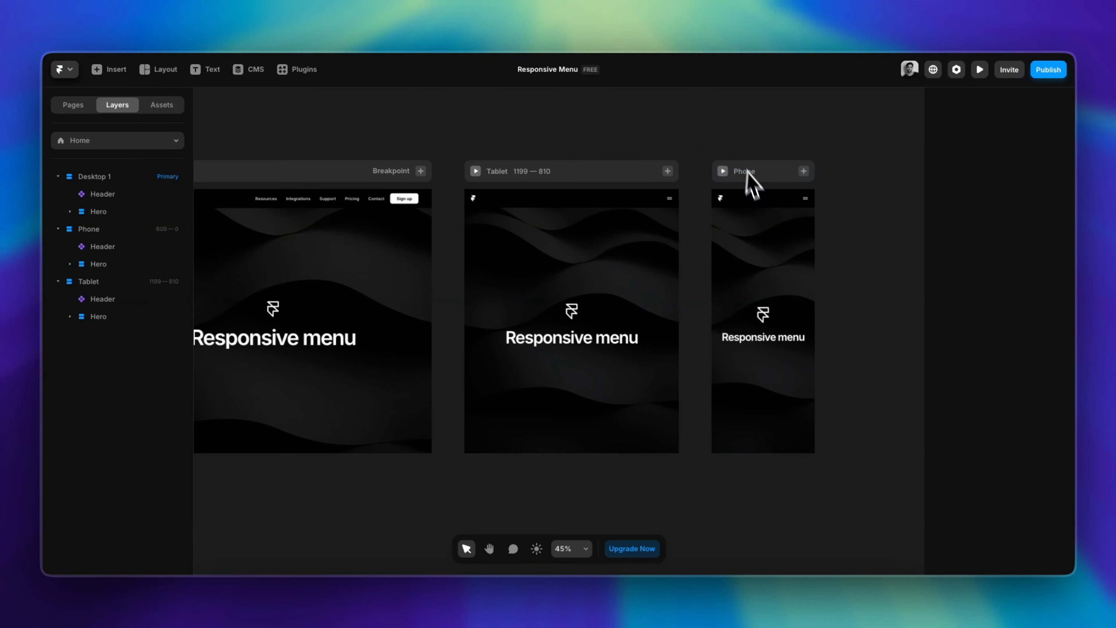
# Open the Header component from the Phone breakpoint and align the Mobile Header - Opened variant's stack content to the top
pyautogui.click(746, 201)
pyautogui.doubleClick(743, 202)
pyautogui.hscroll(-4, 423, 272)
pyautogui.scroll(-1, 424, 272)
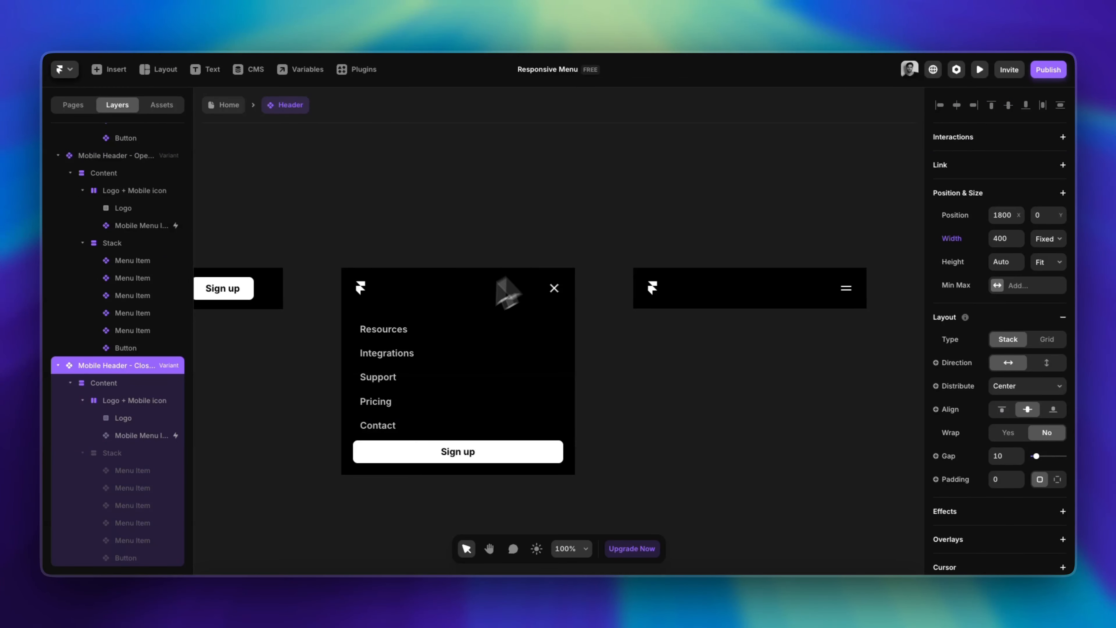
pyautogui.click(376, 263)
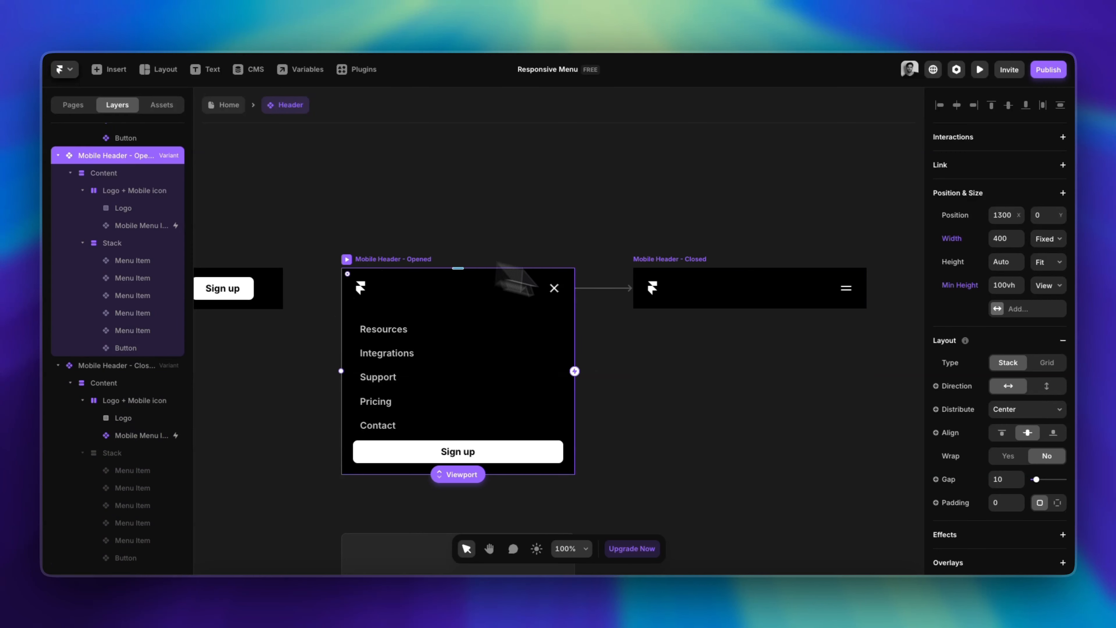
pyautogui.click(1001, 432)
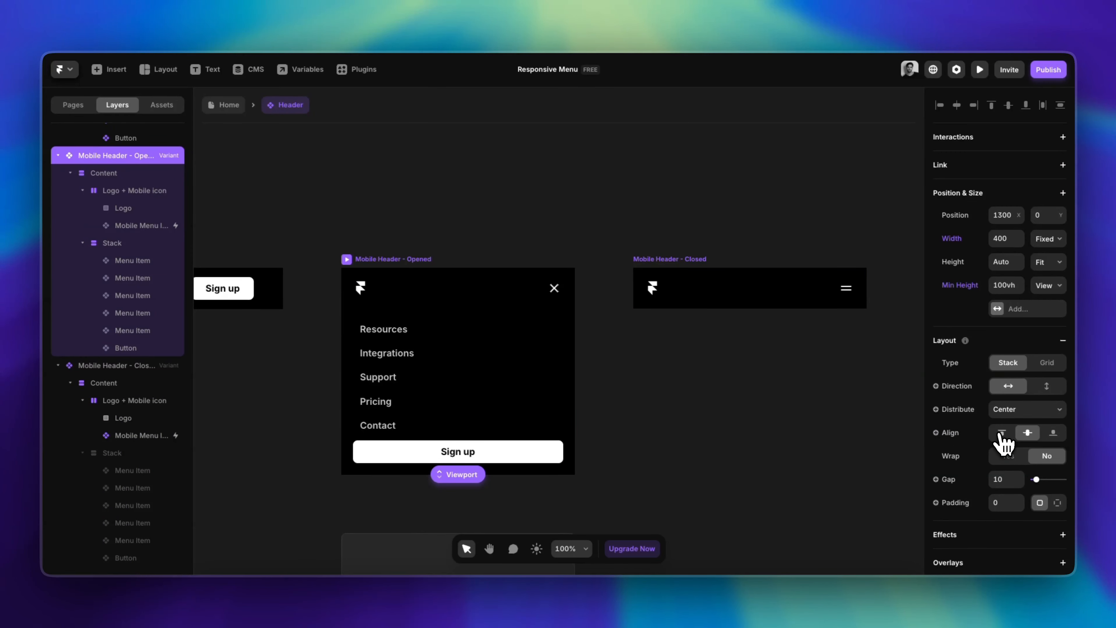
# Preview the Phone breakpoint again, test opening and closing the full-height menu repeatedly, and return to the Home page canvas
pyautogui.click(223, 115)
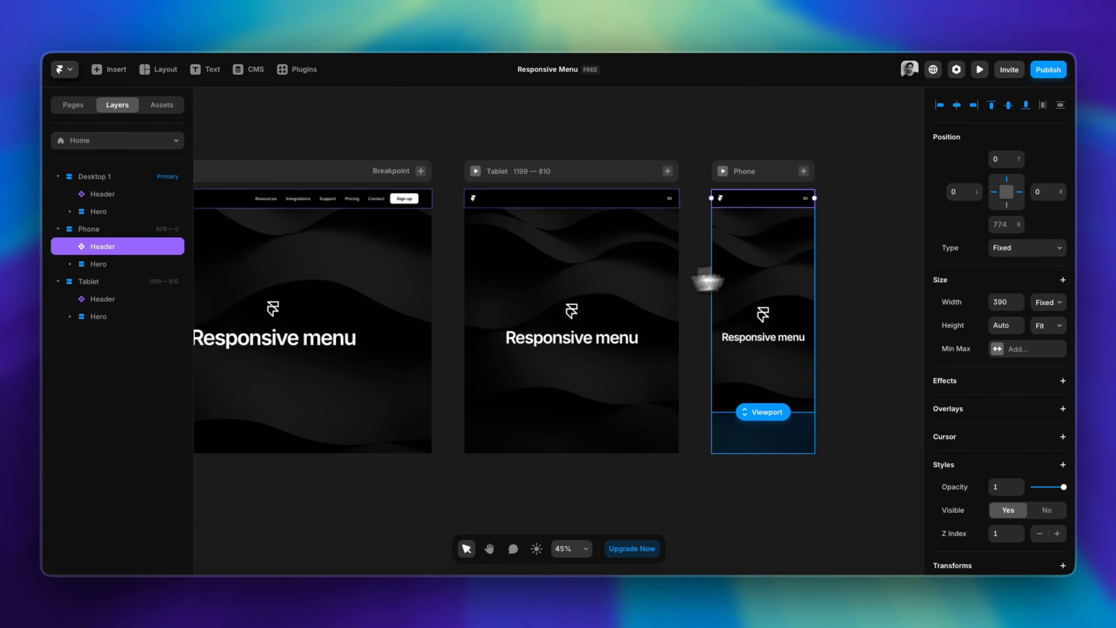
pyautogui.click(728, 173)
pyautogui.click(652, 123)
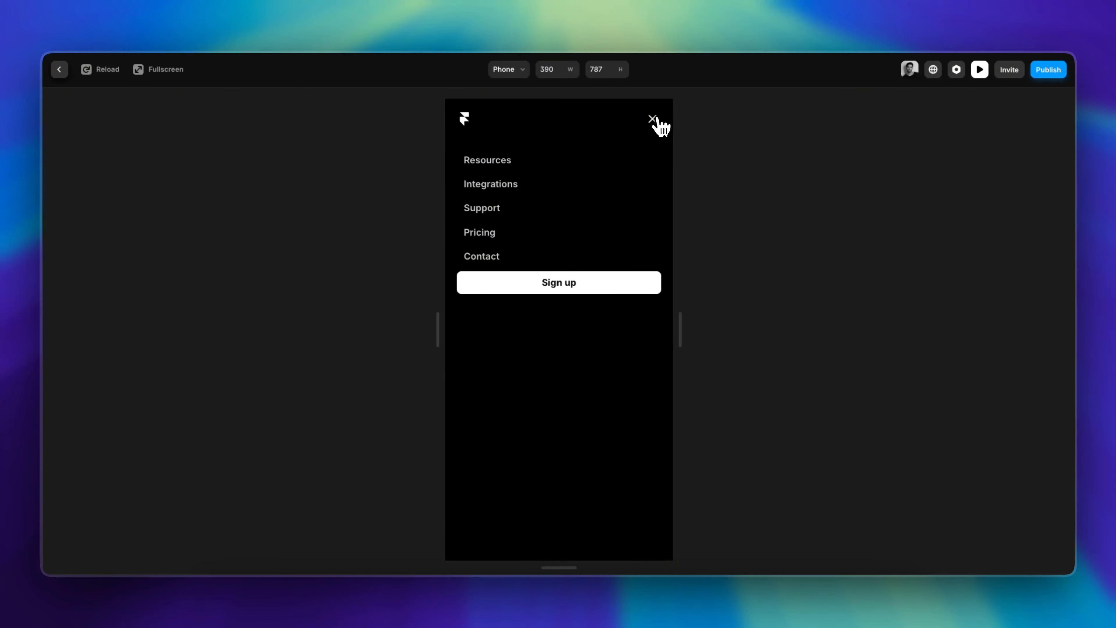
pyautogui.click(653, 119)
pyautogui.click(653, 120)
pyautogui.click(653, 119)
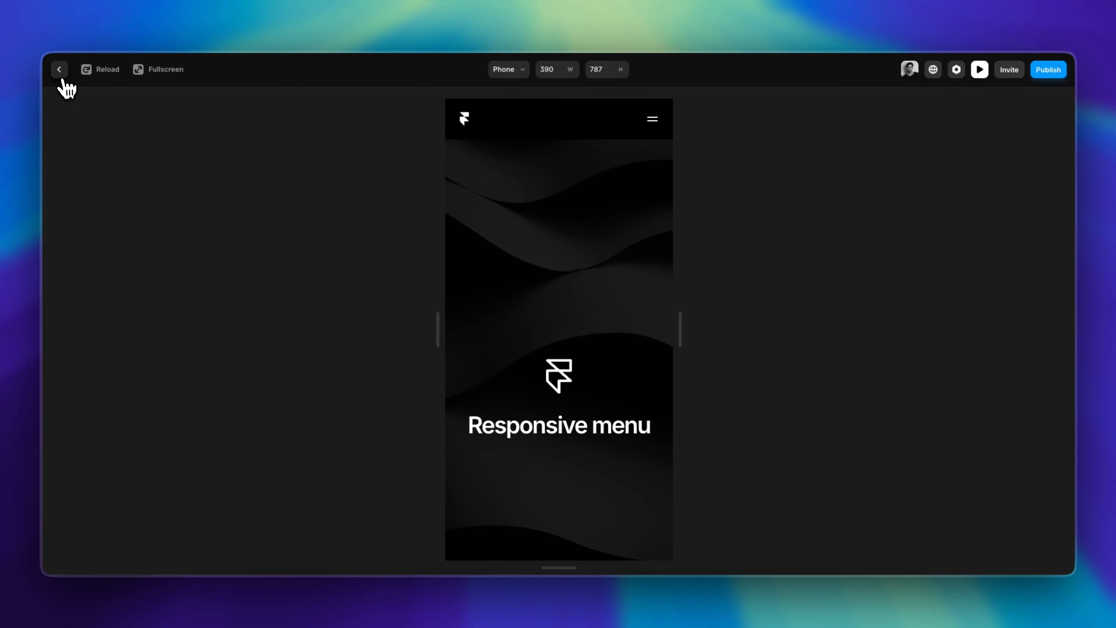
pyautogui.click(59, 69)
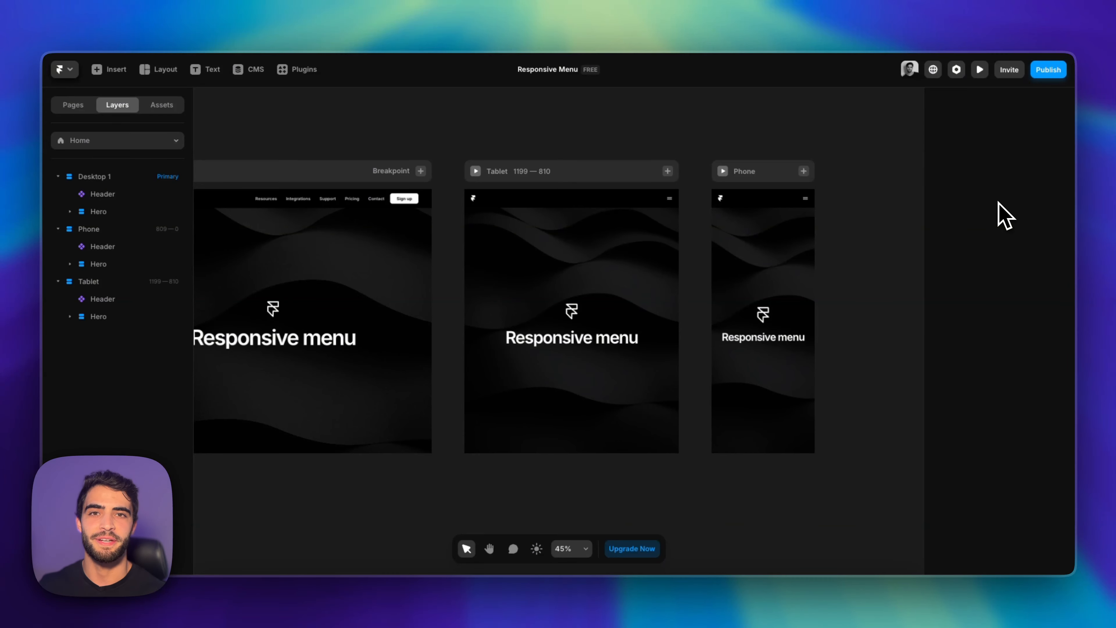